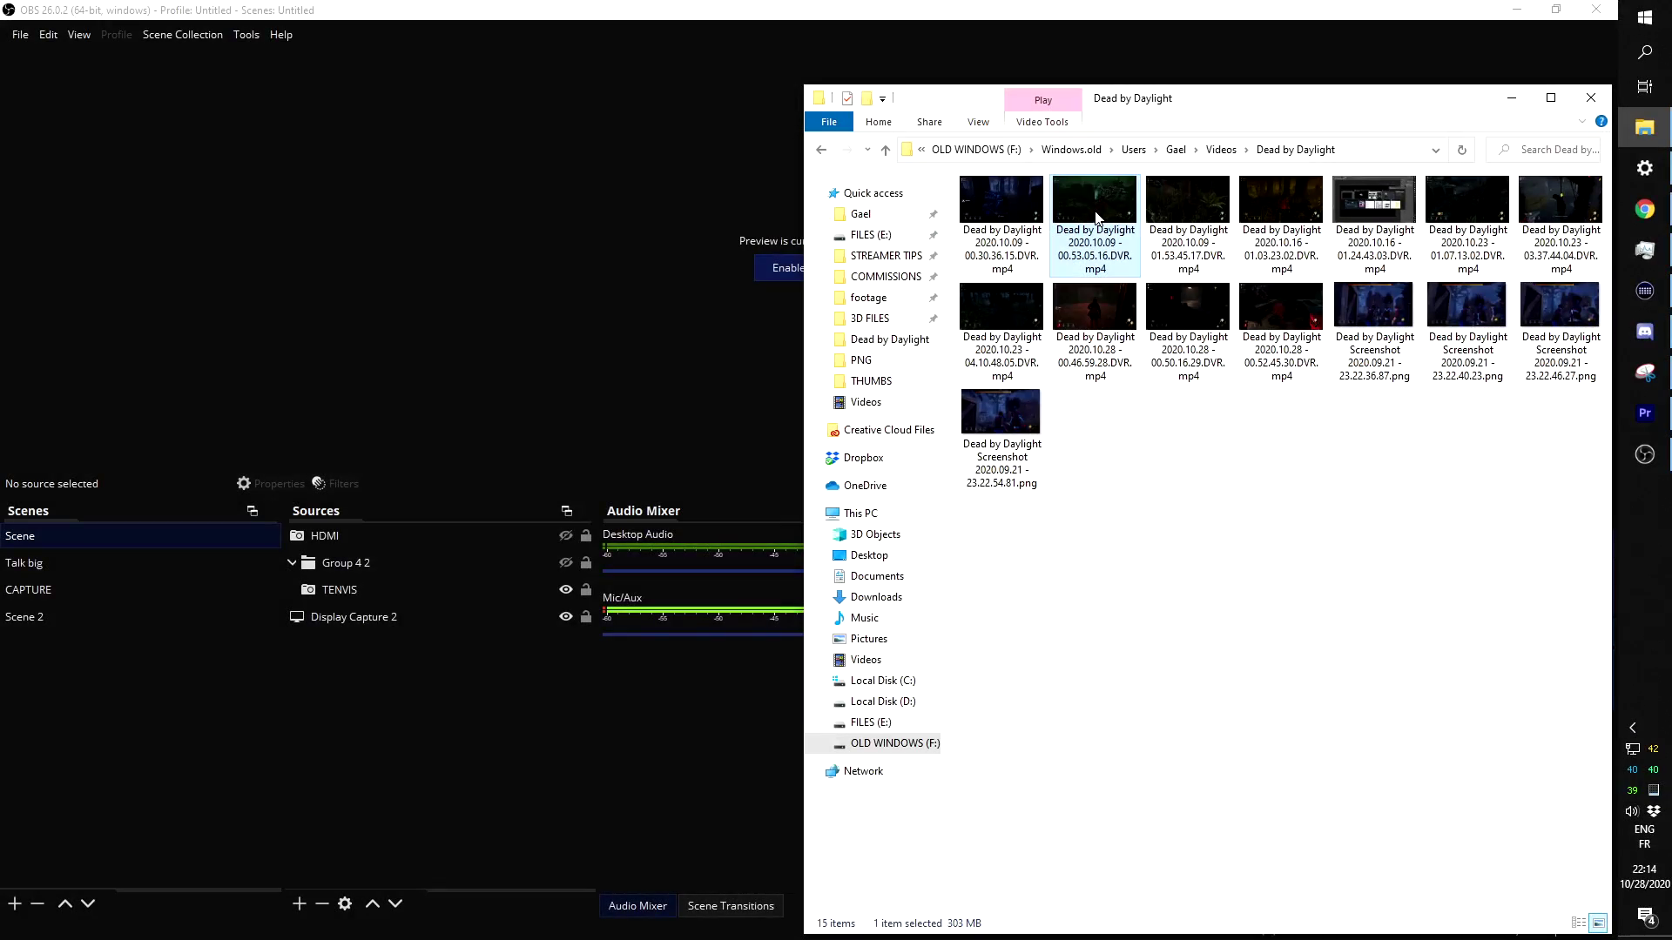
Preview the clip Dead by Daylight 2020.10.09 - 00.53.05.16.DVR.mp4 from about its midpoint, with the player volume set to 38.
double_click(1100, 205)
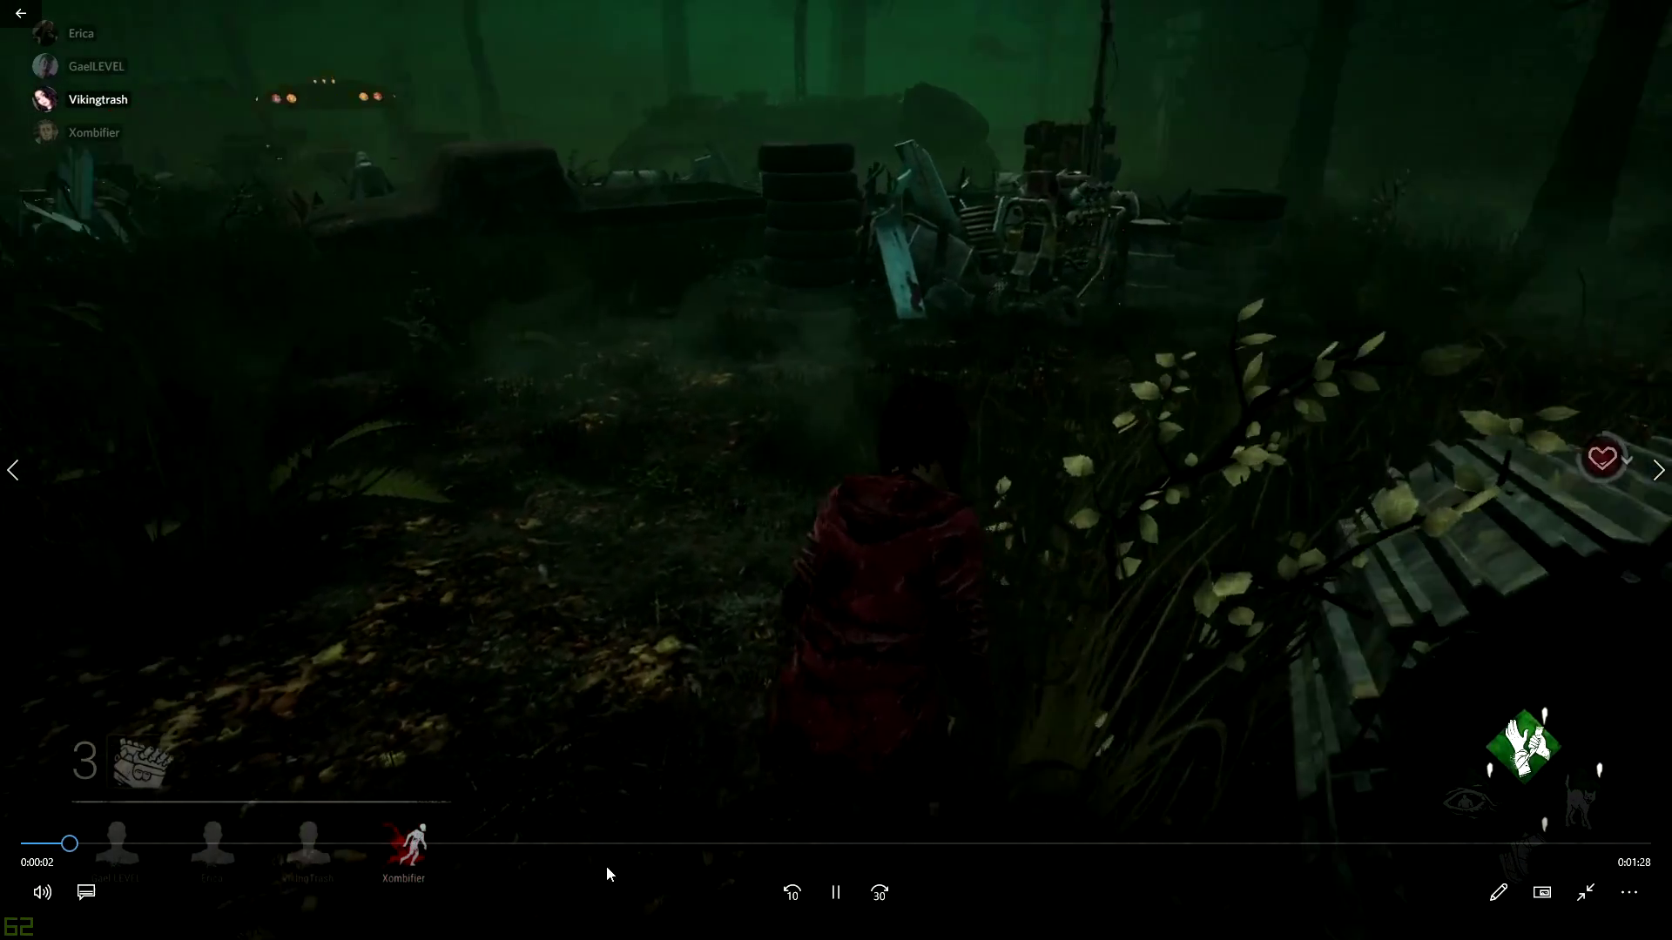
click(44, 893)
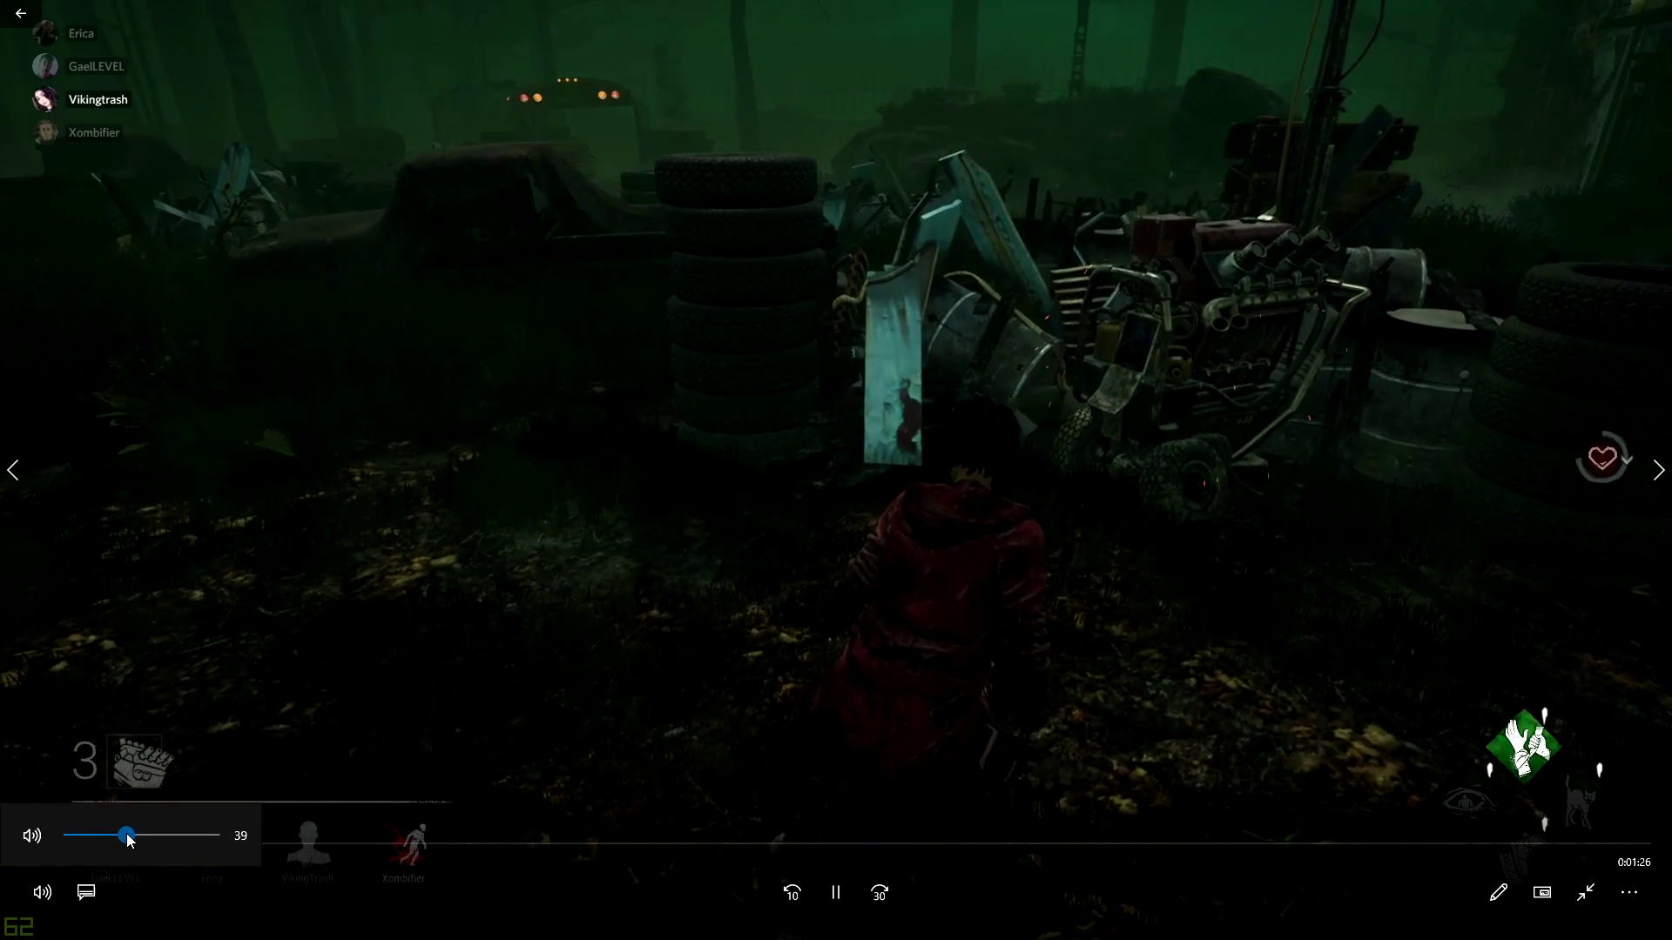
click(849, 846)
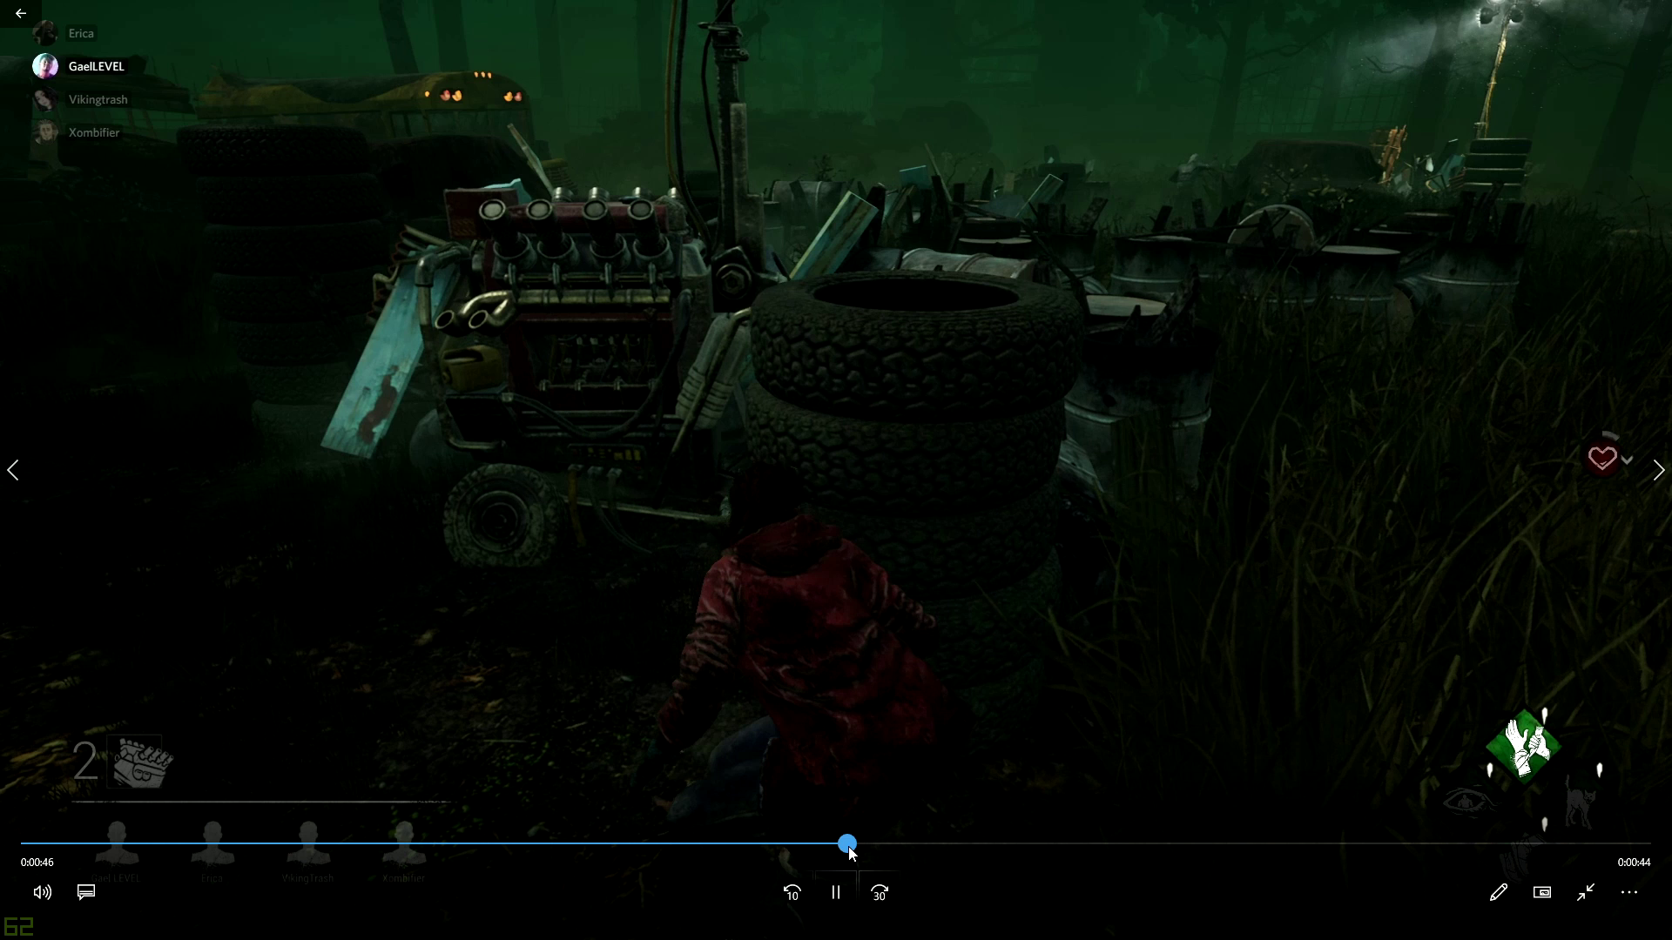
drag(851, 853, 843, 852)
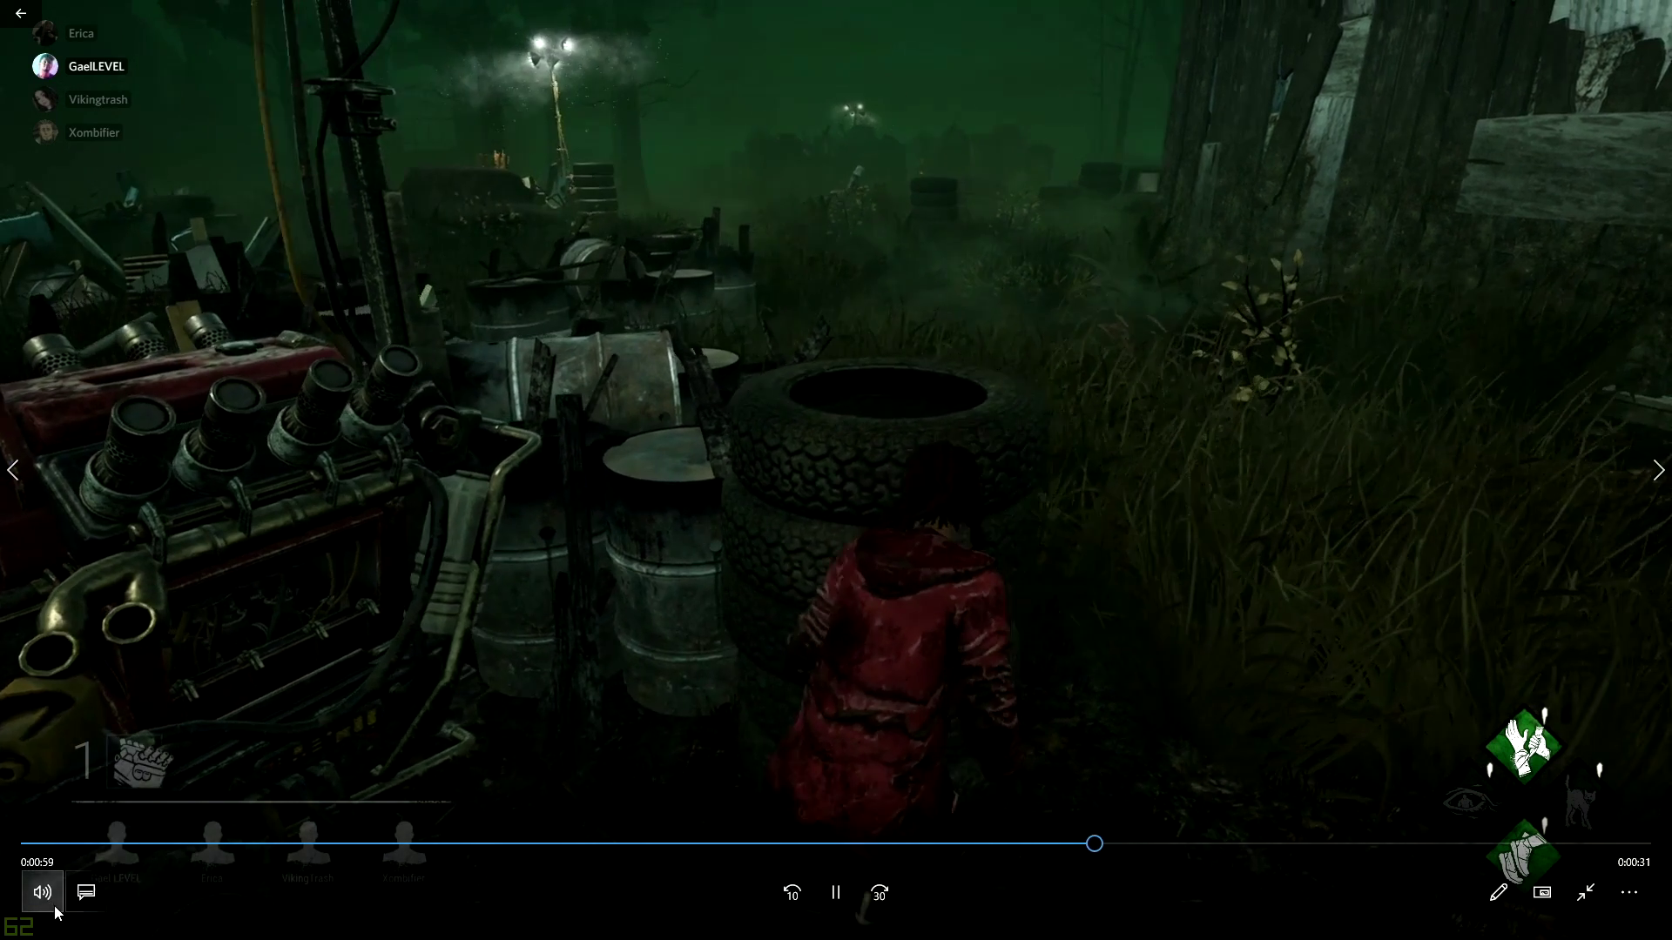
click(41, 892)
mouse_move(127, 838)
mouse_down()
mouse_move(149, 833)
mouse_move(133, 833)
mouse_up()
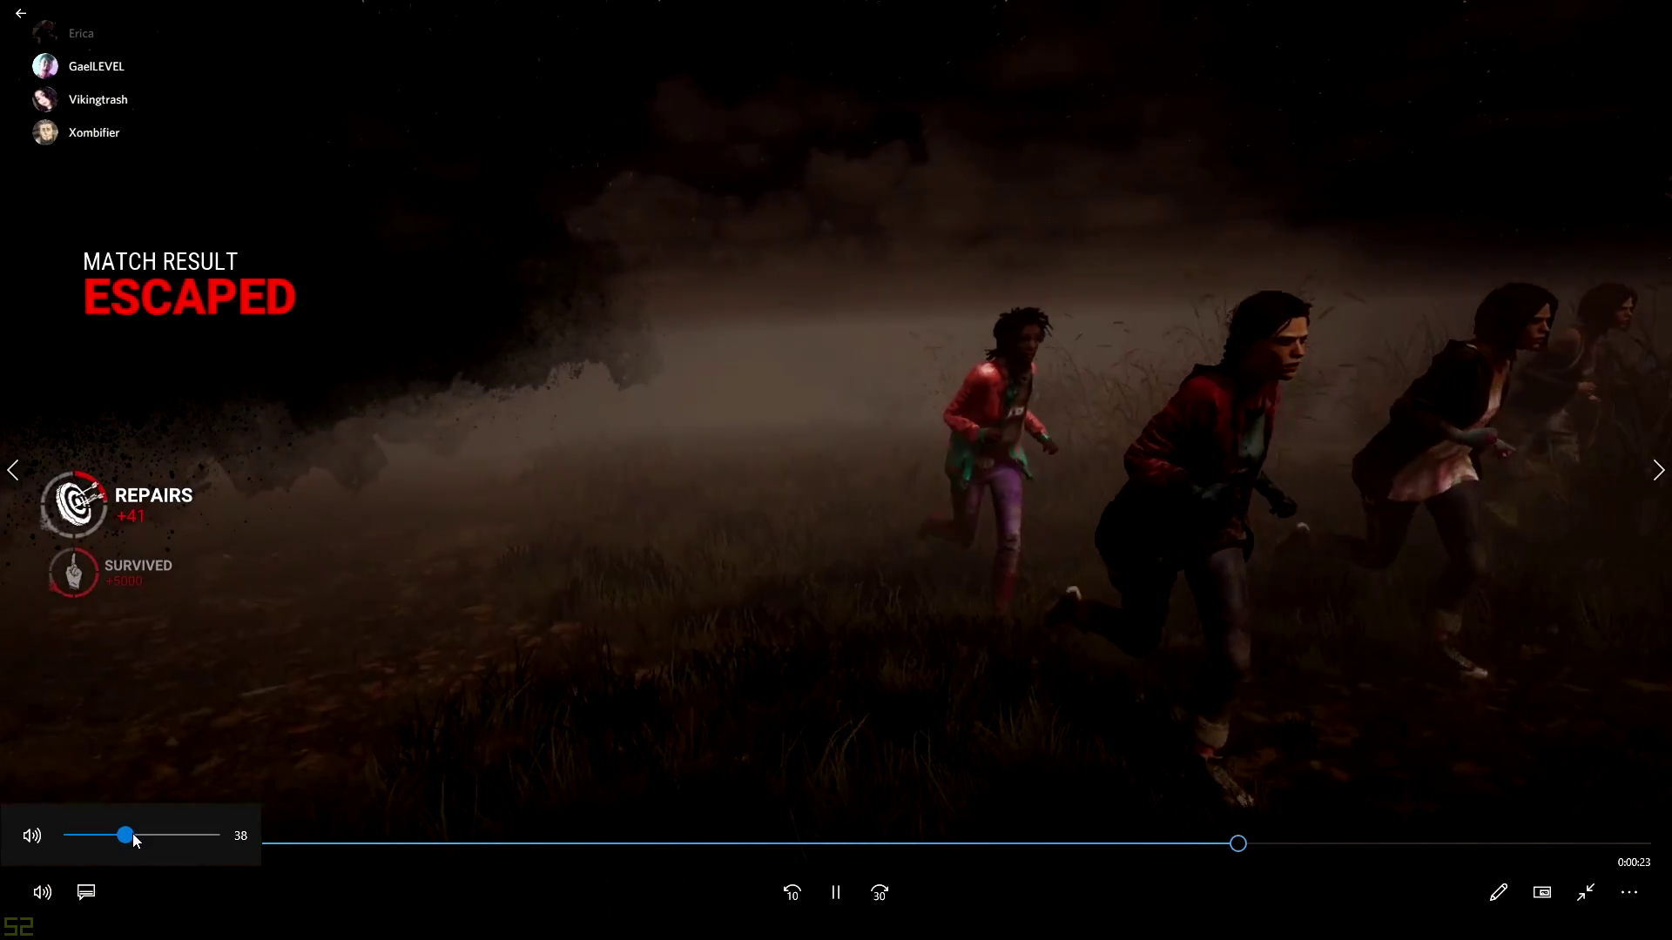
click(835, 893)
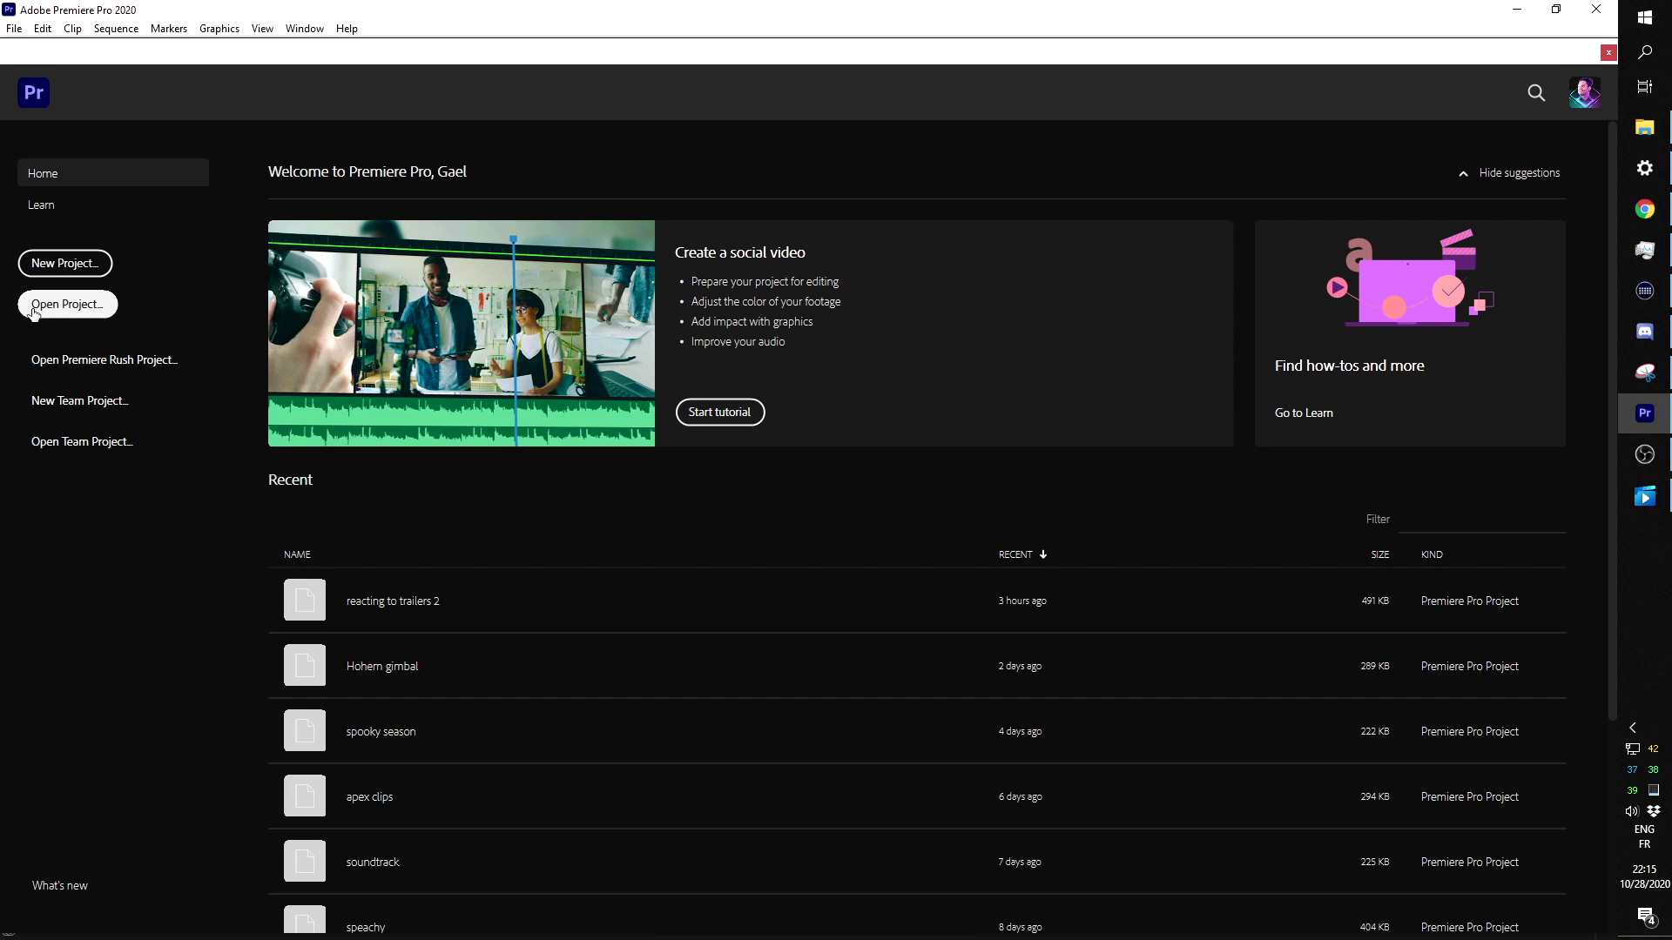
Switch to Premiere Pro and create a new project named clips edit in E:\VIDEOS\STREAMER TIPS\clips edit\Proj.
click(38, 263)
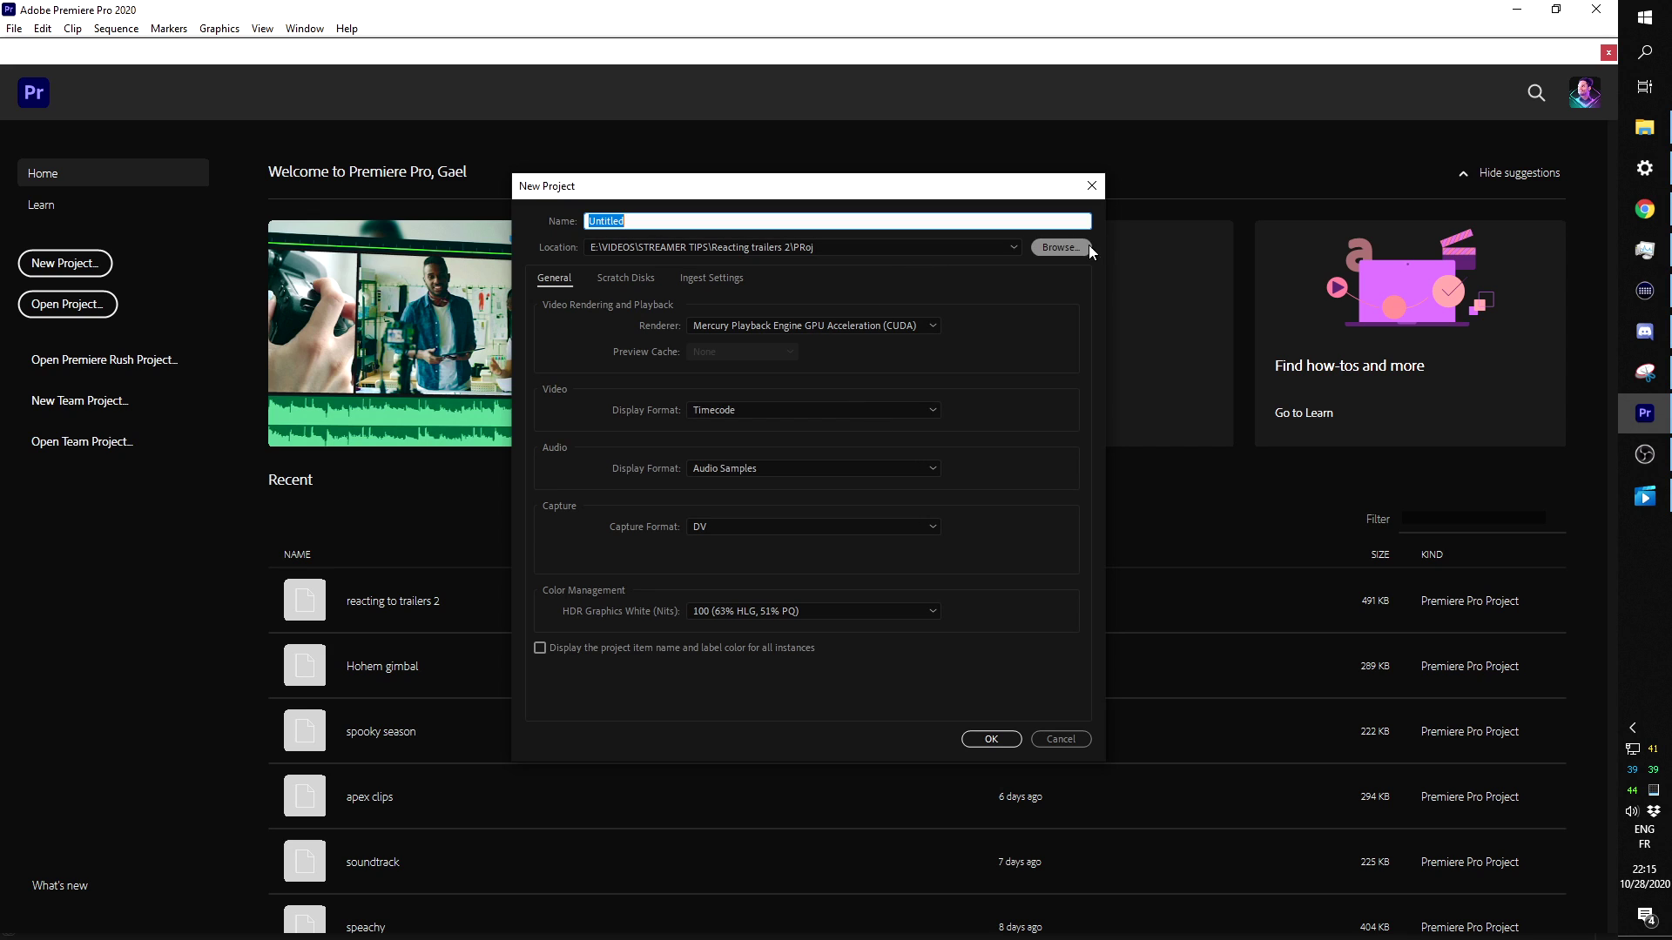
click(1059, 251)
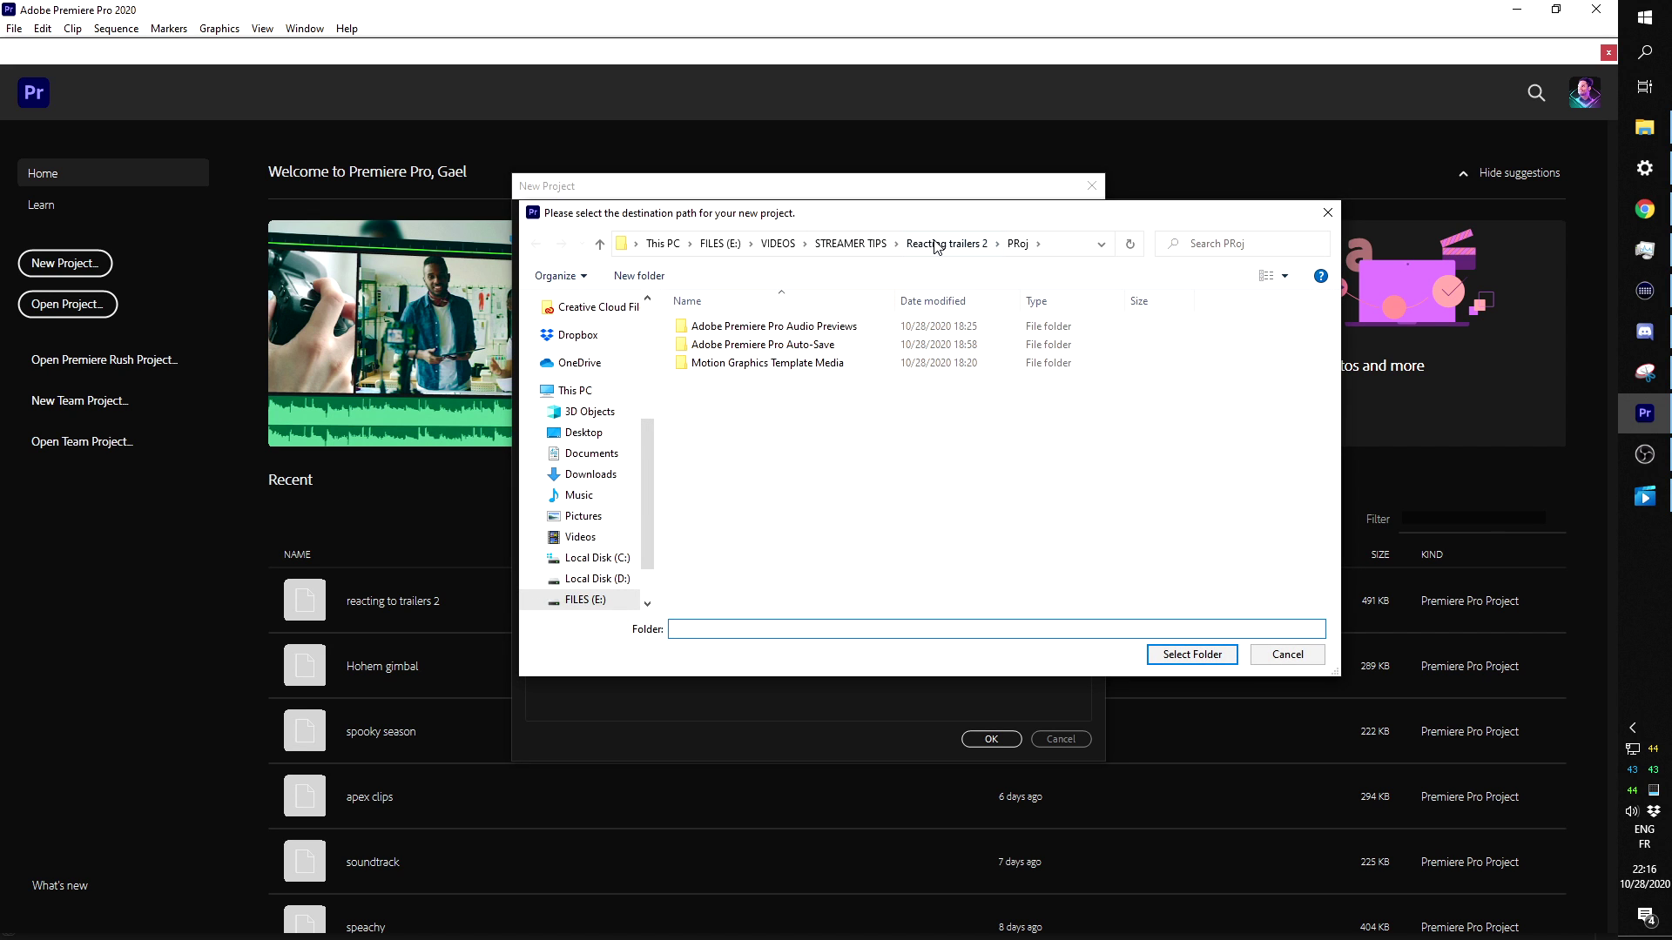
click(945, 246)
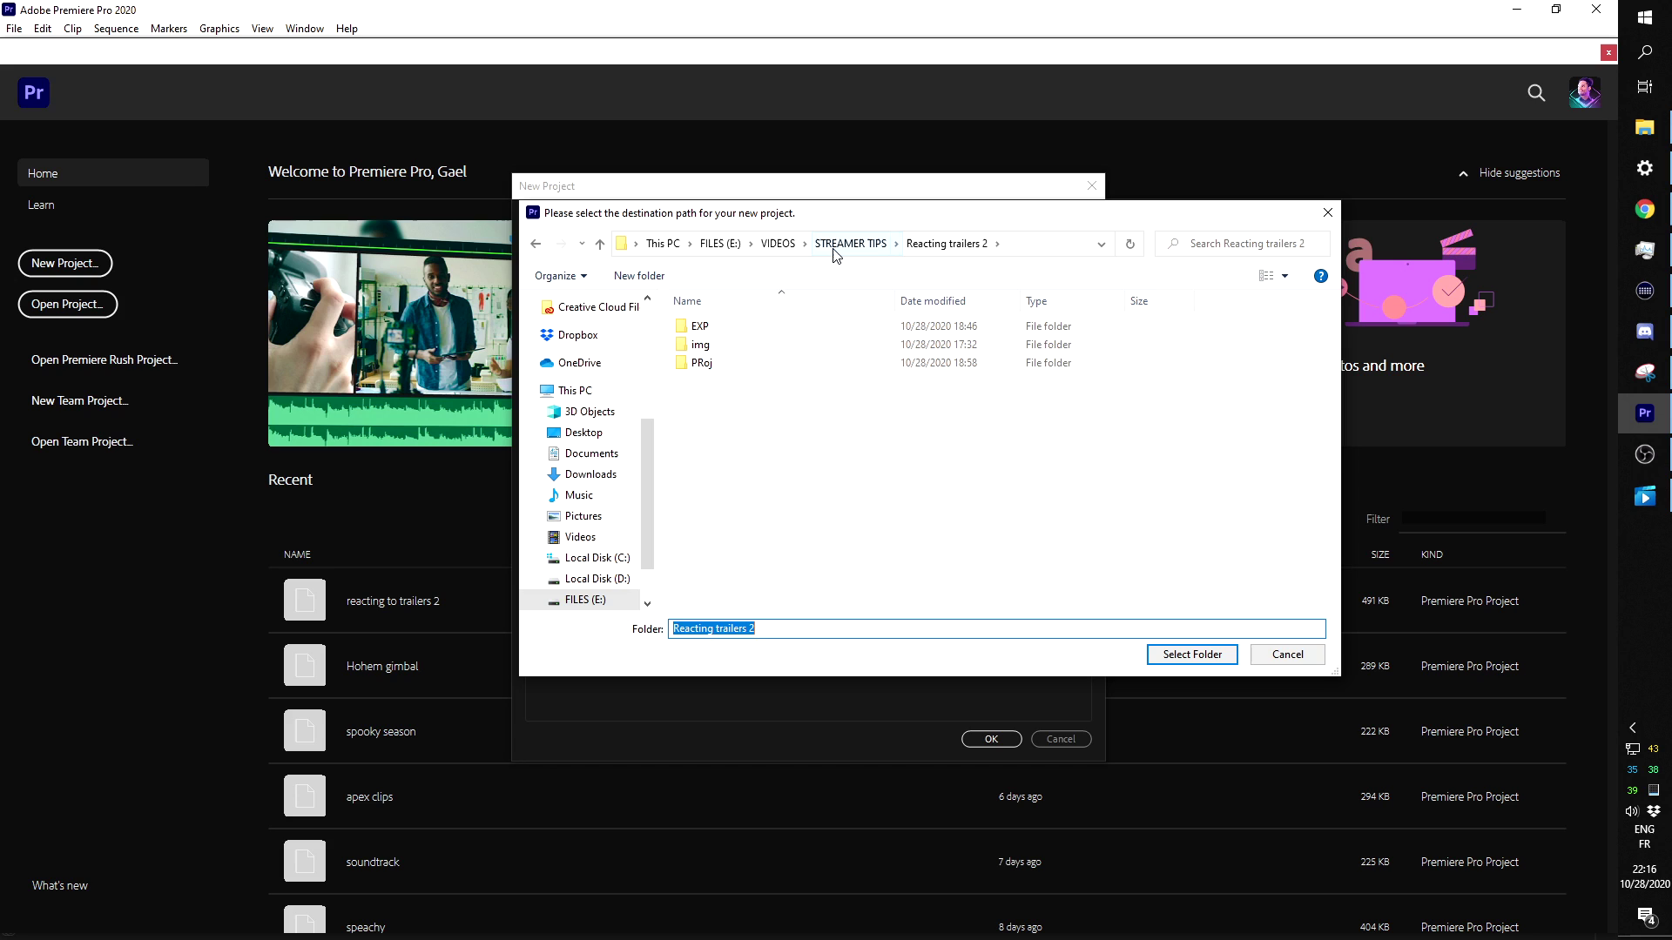
click(834, 248)
click(642, 276)
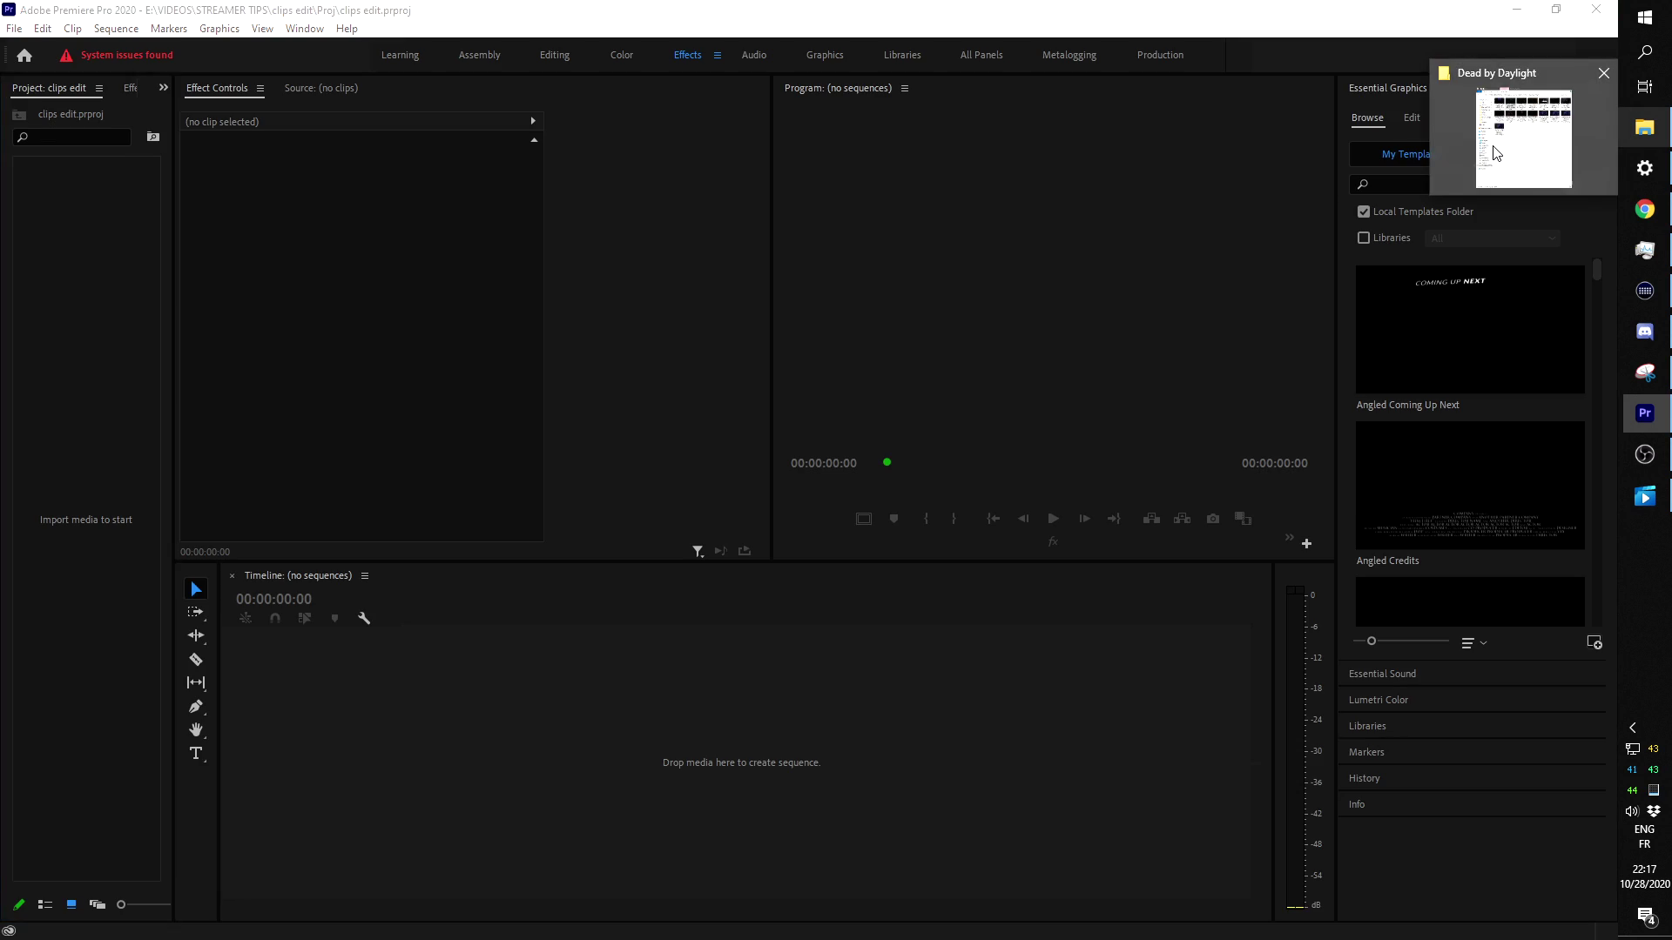
Bring the 2020.10.09 - 00.53.05.16 clip from the Dead by Daylight folder into the empty timeline as a sequence, and enlarge track A1.
click(1492, 149)
drag(1084, 209, 583, 775)
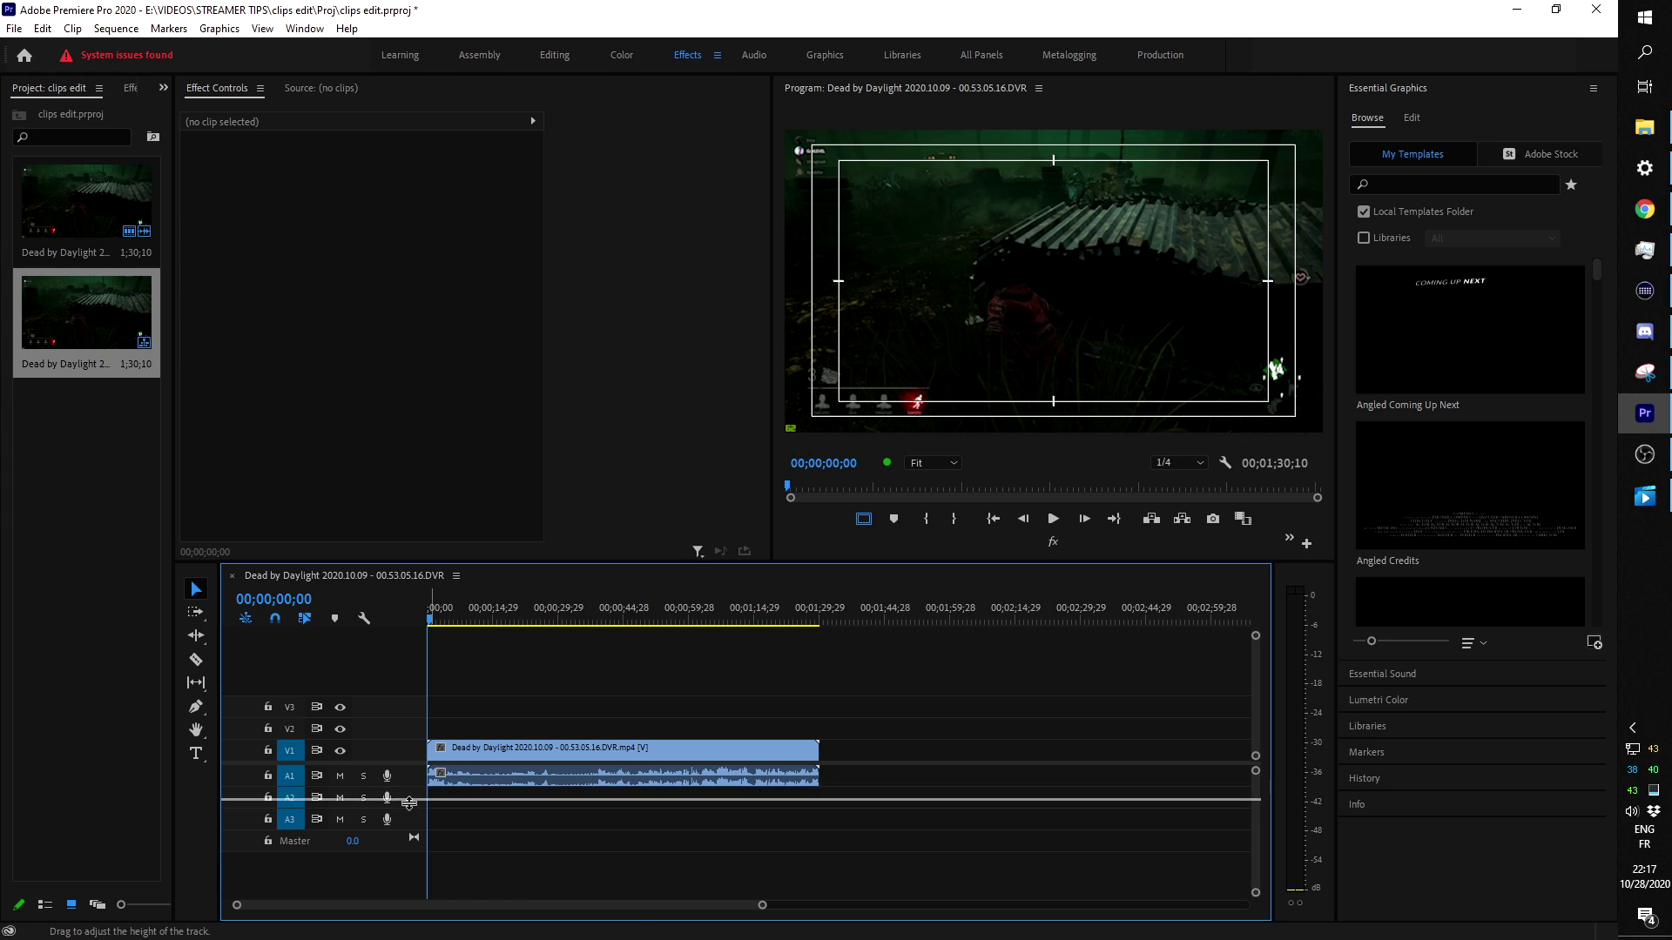
drag(409, 802, 409, 841)
Split the clip at 00;00;47;12 and ripple delete the part before the cut.
key(=)
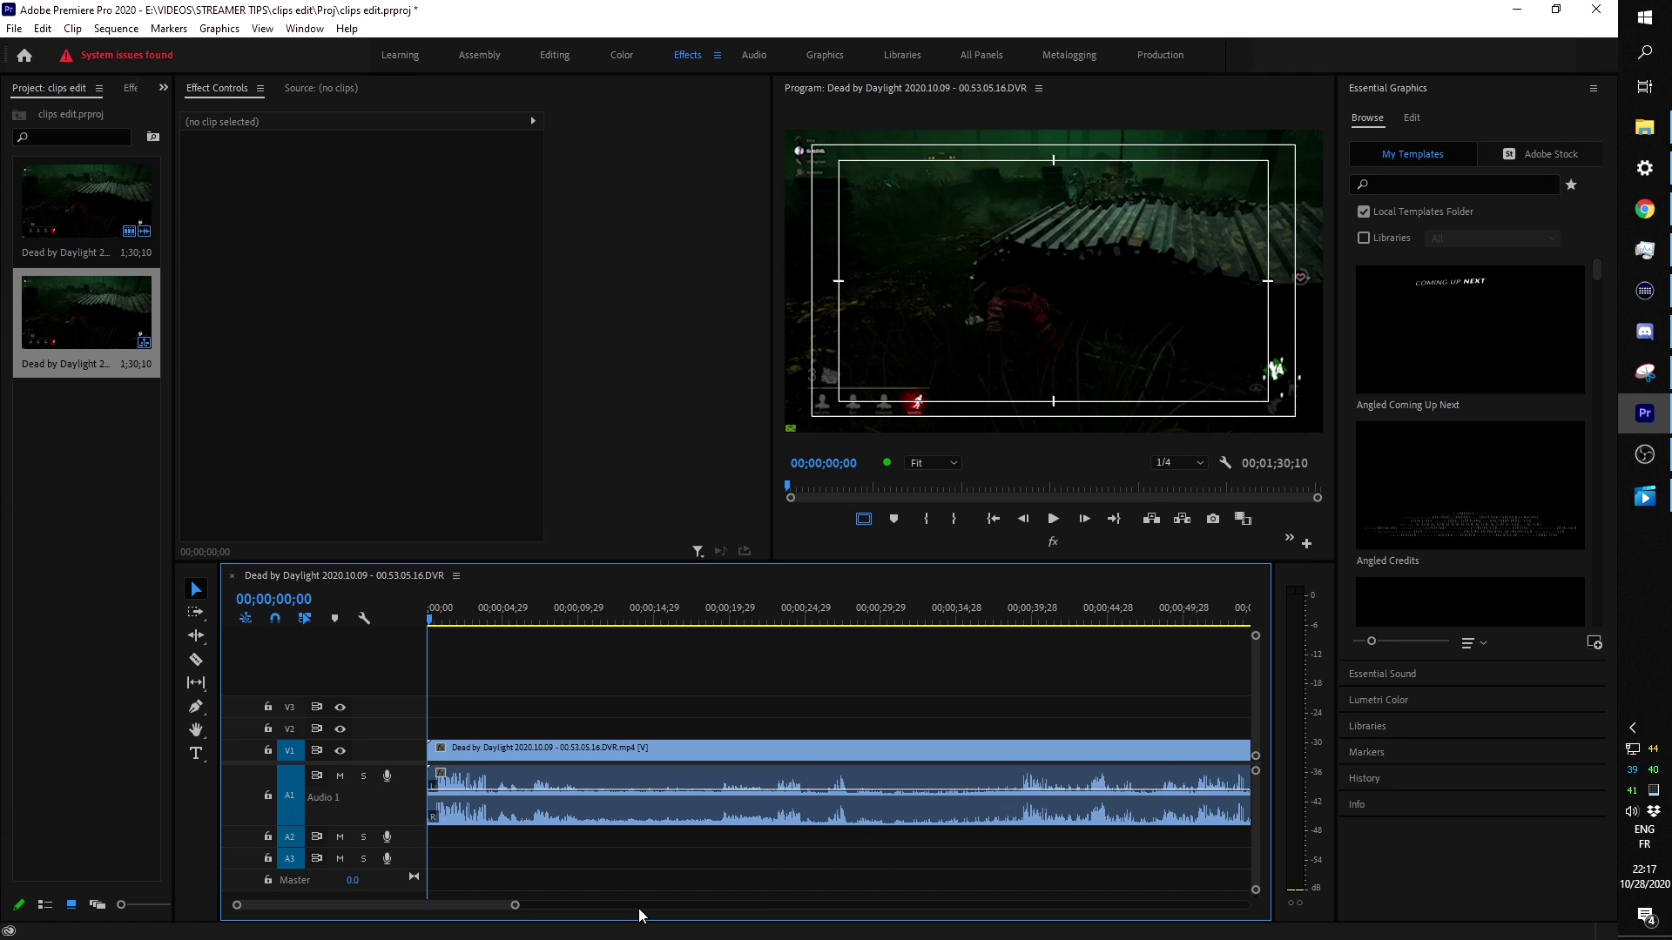
drag(736, 619, 1138, 620)
drag(436, 905, 480, 909)
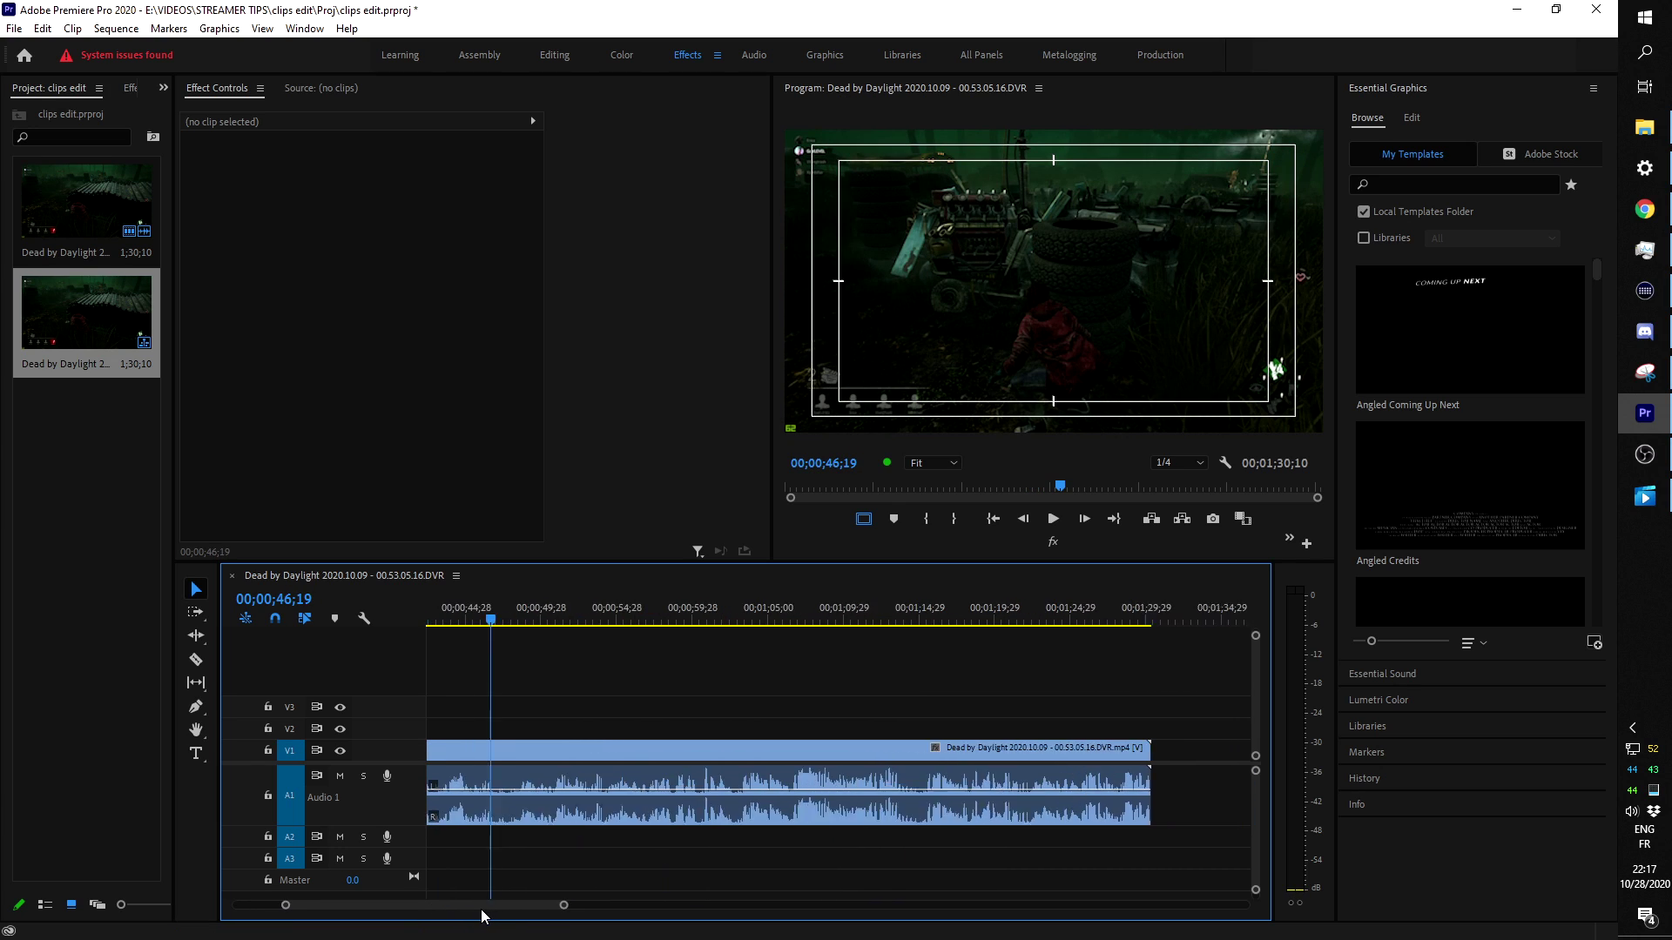
key(c)
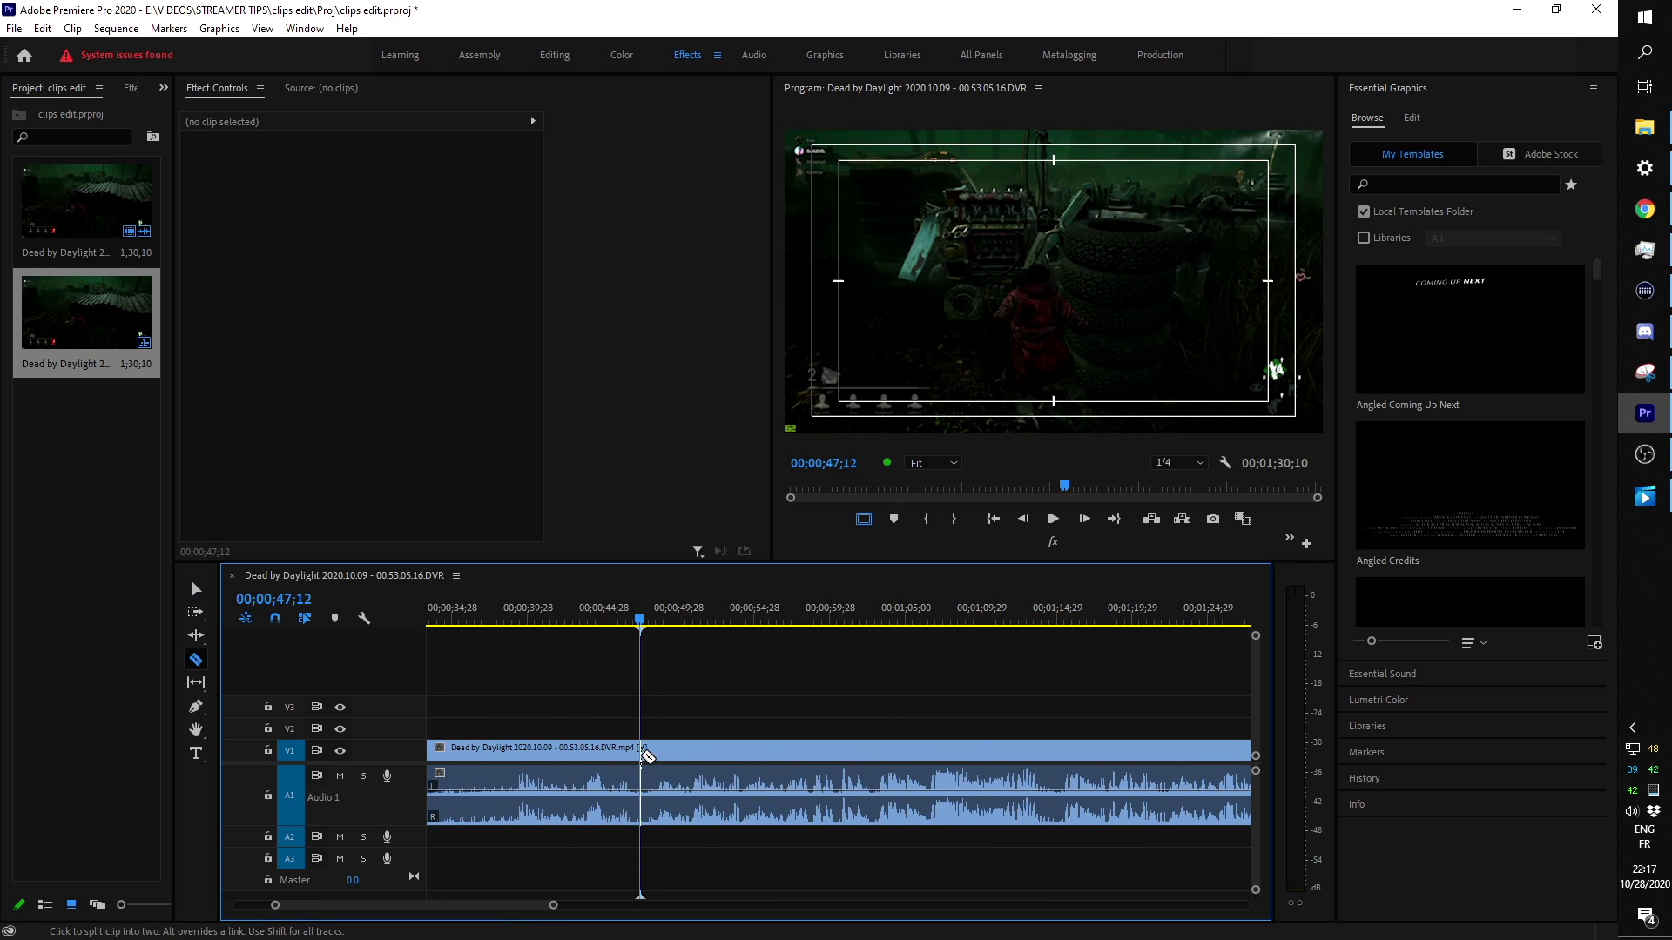
click(641, 751)
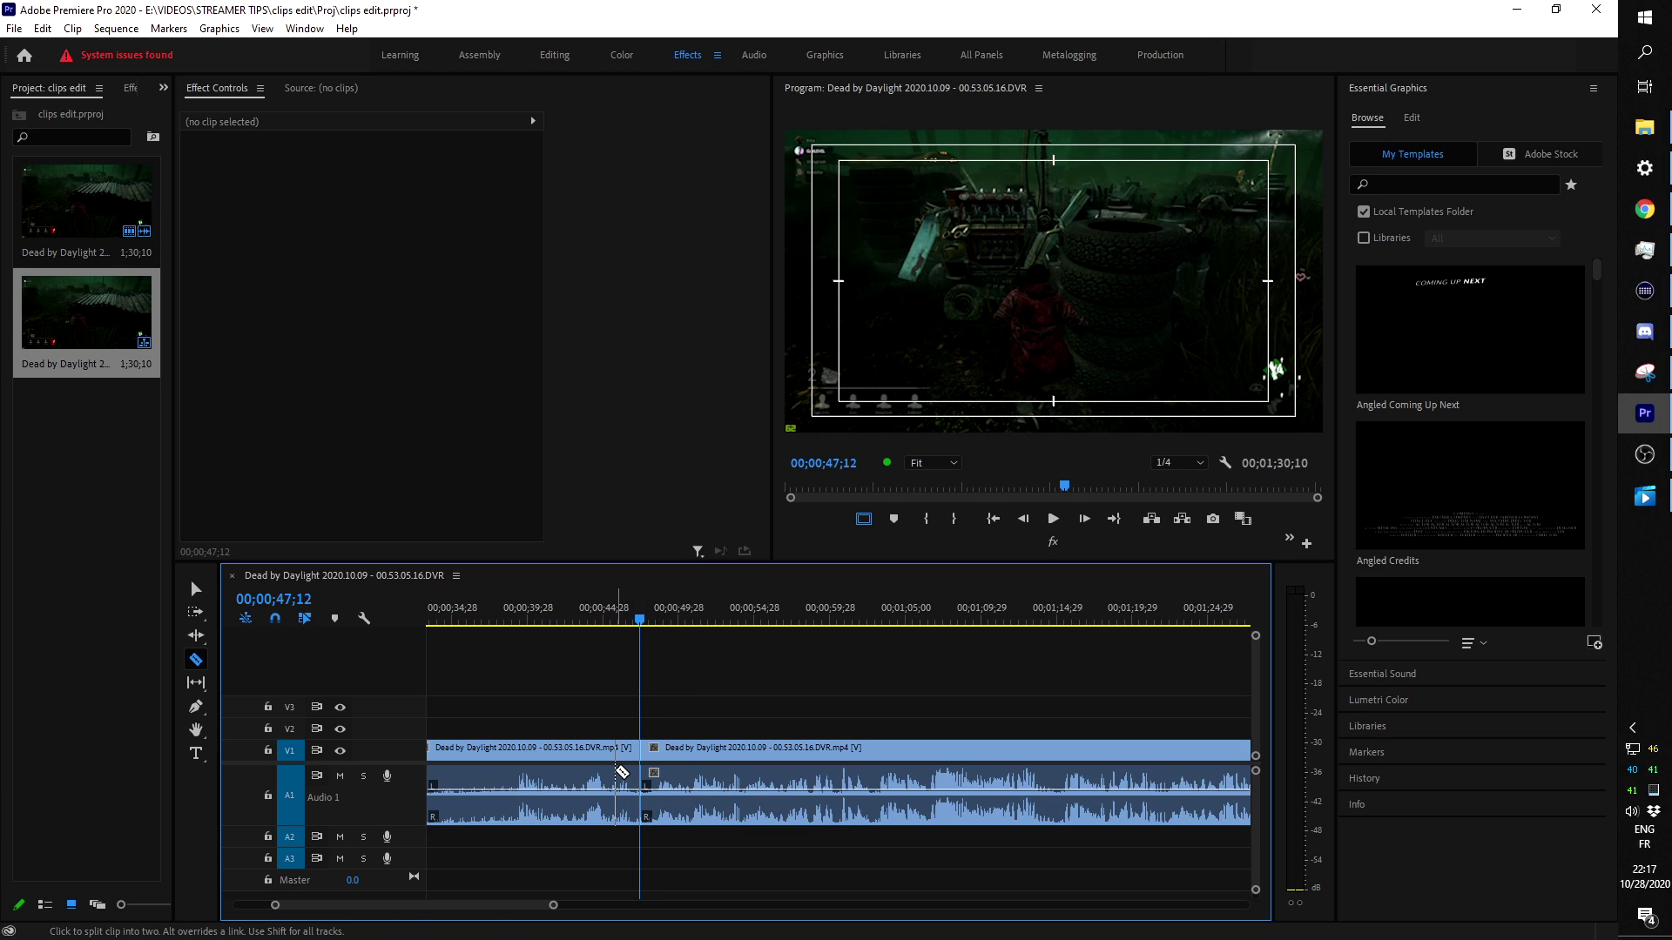
key(v)
click(604, 749)
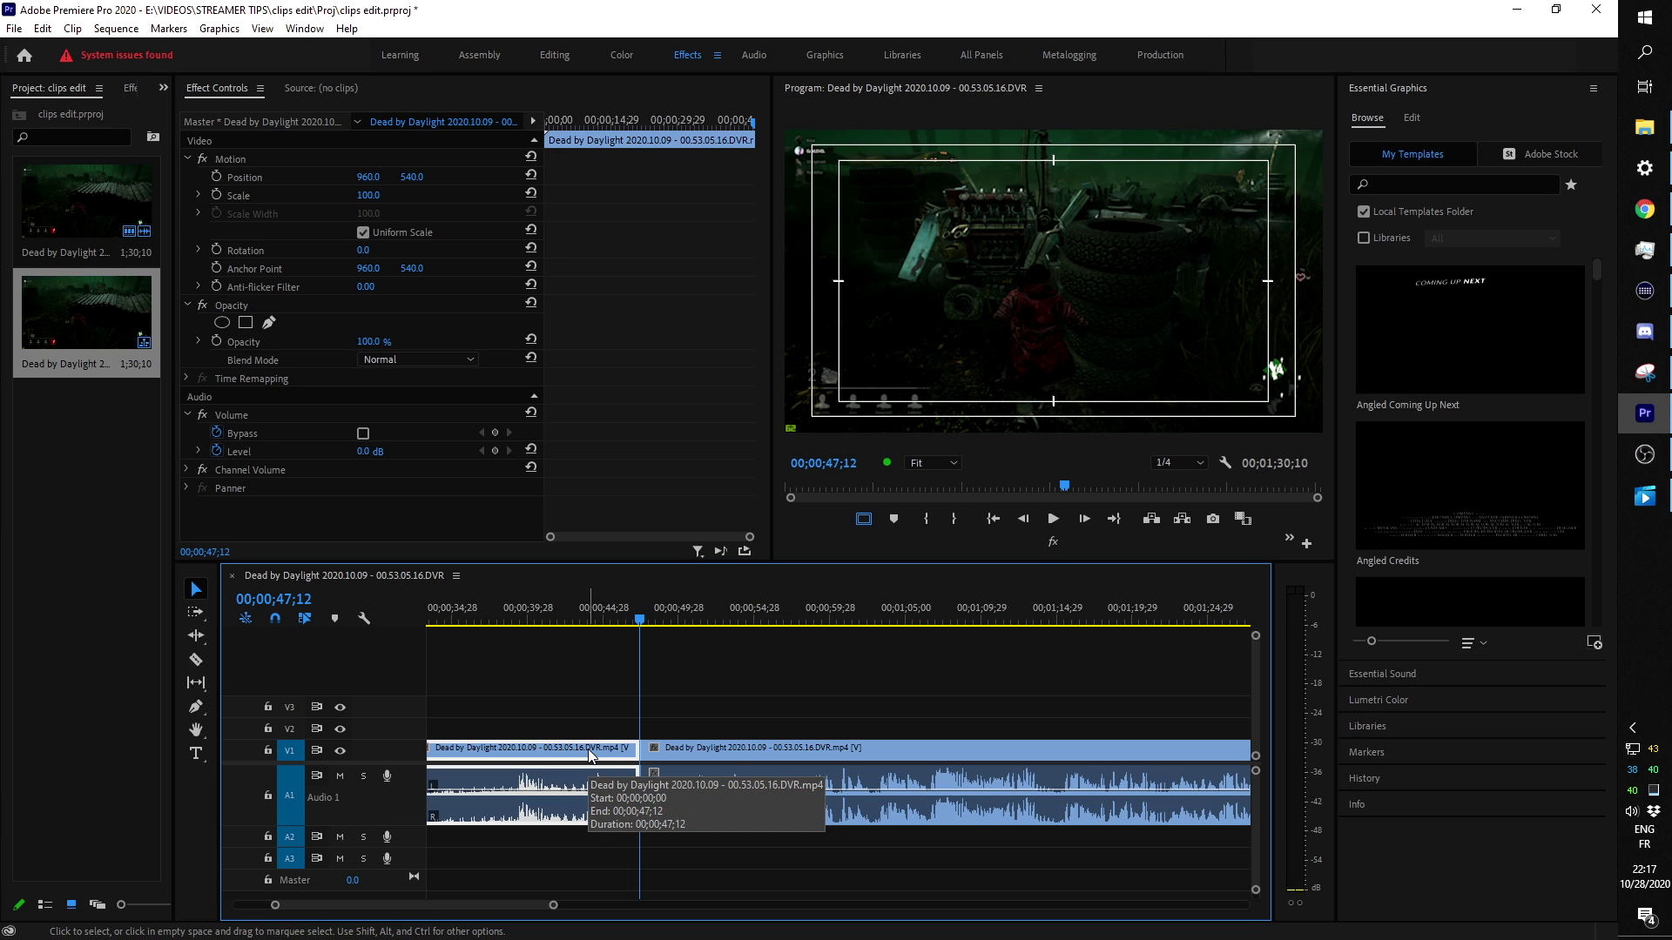
key(shift+Delete)
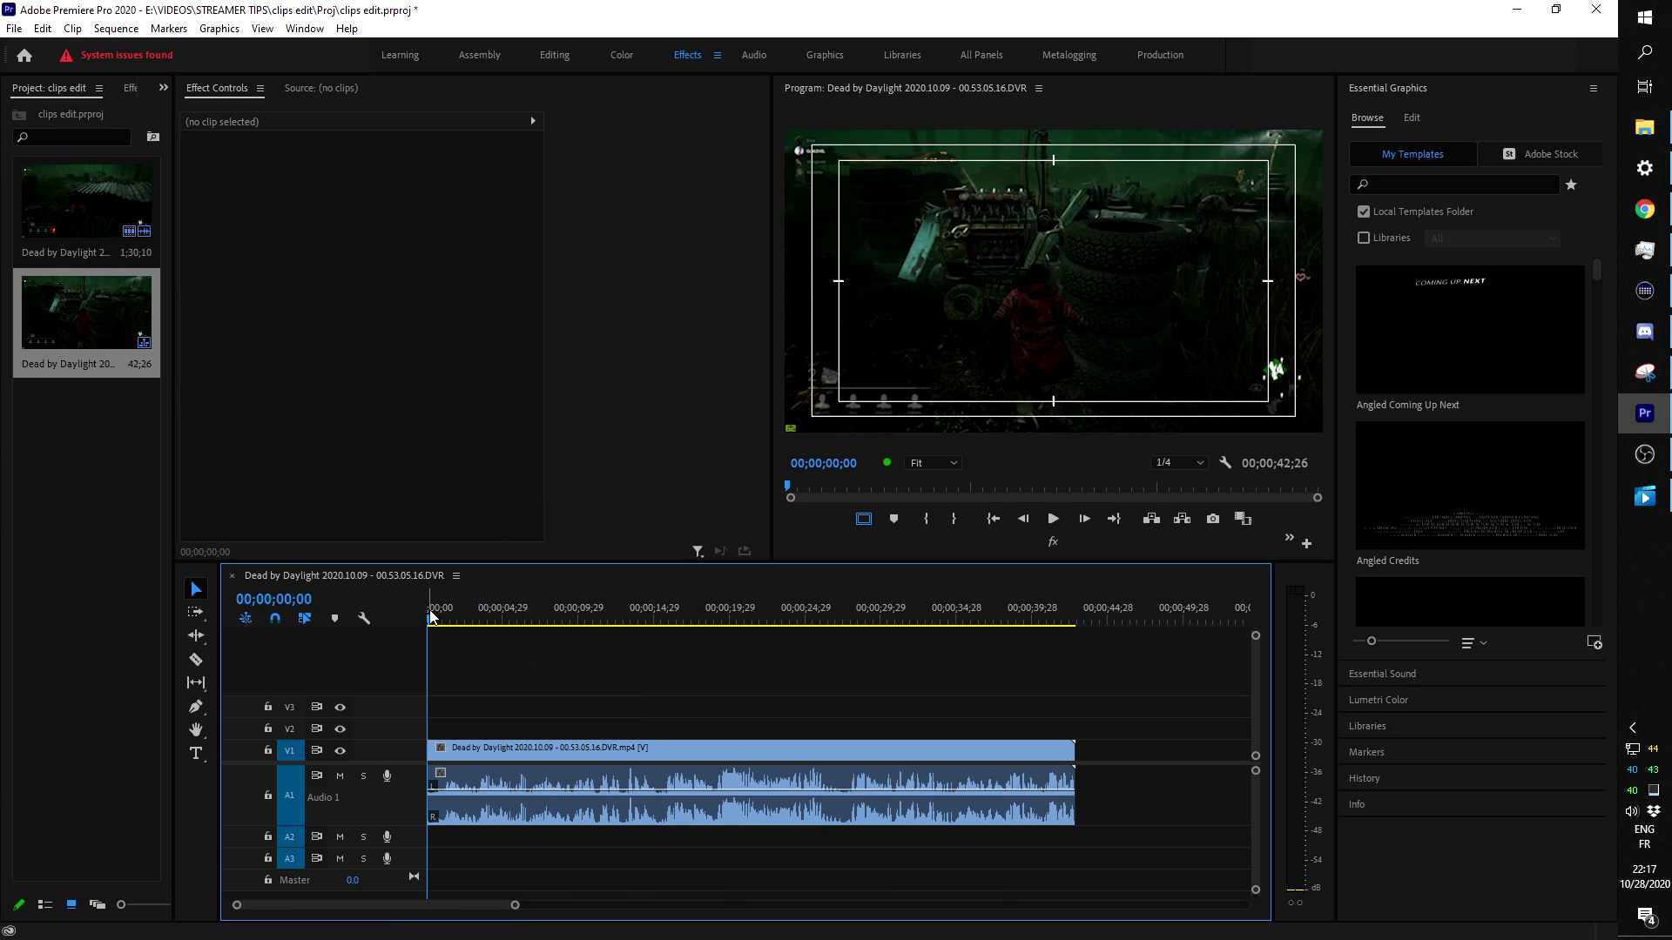
Split the remaining clip at 00;00;27;23 and delete the part after the cut.
drag(433, 617, 843, 633)
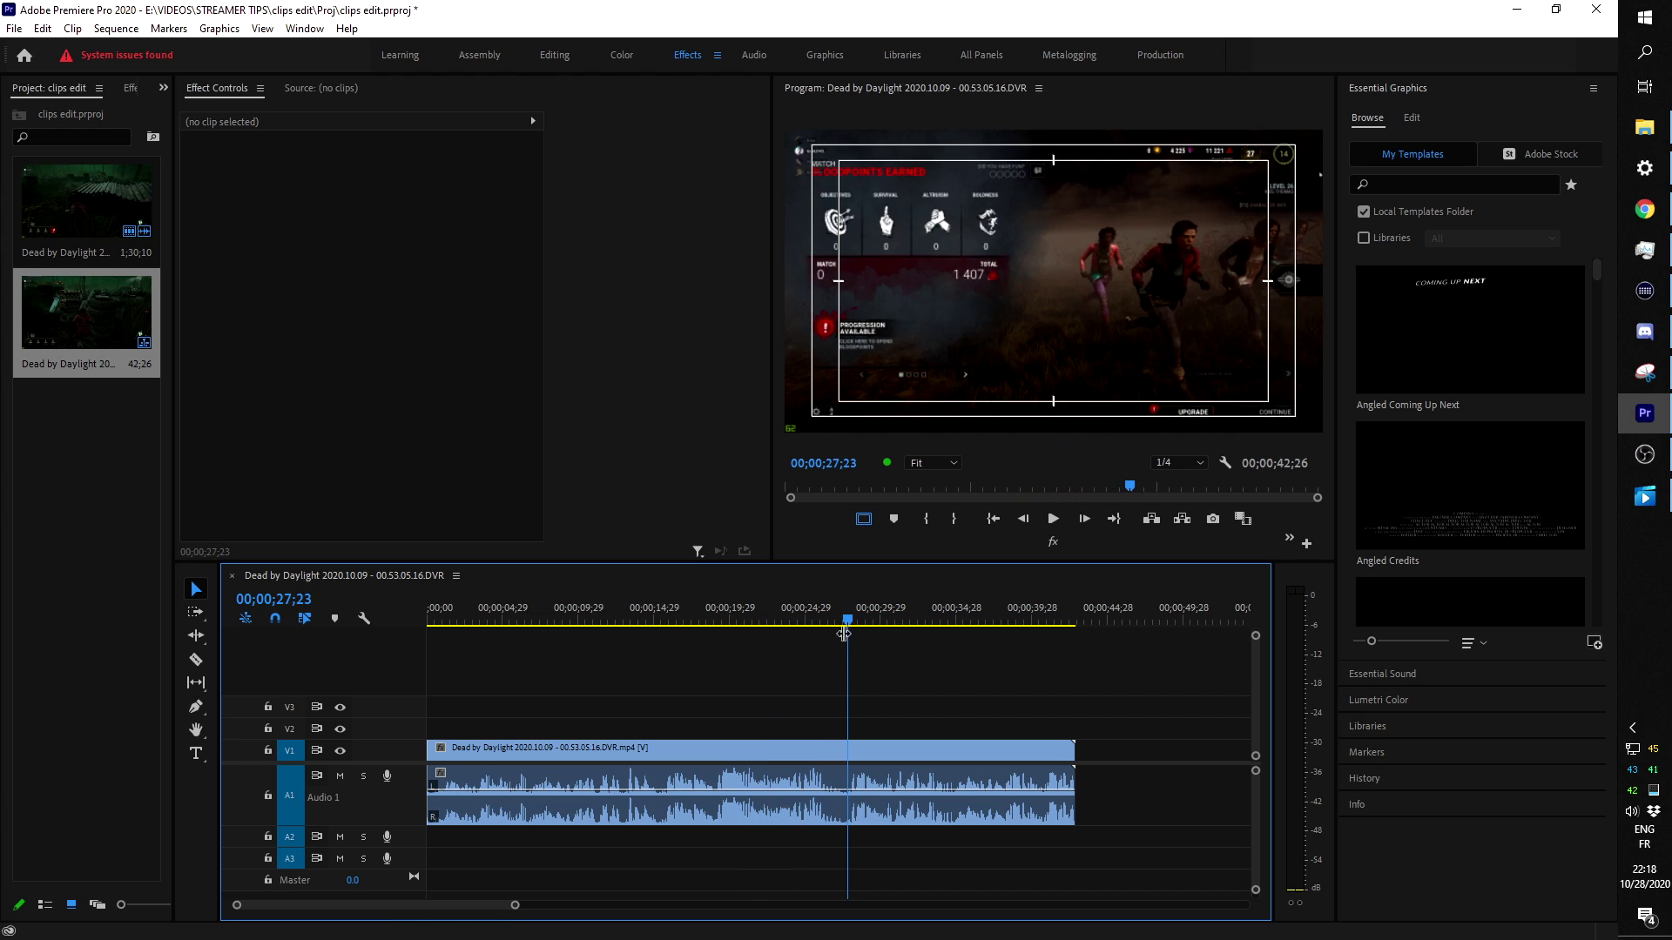
key(c)
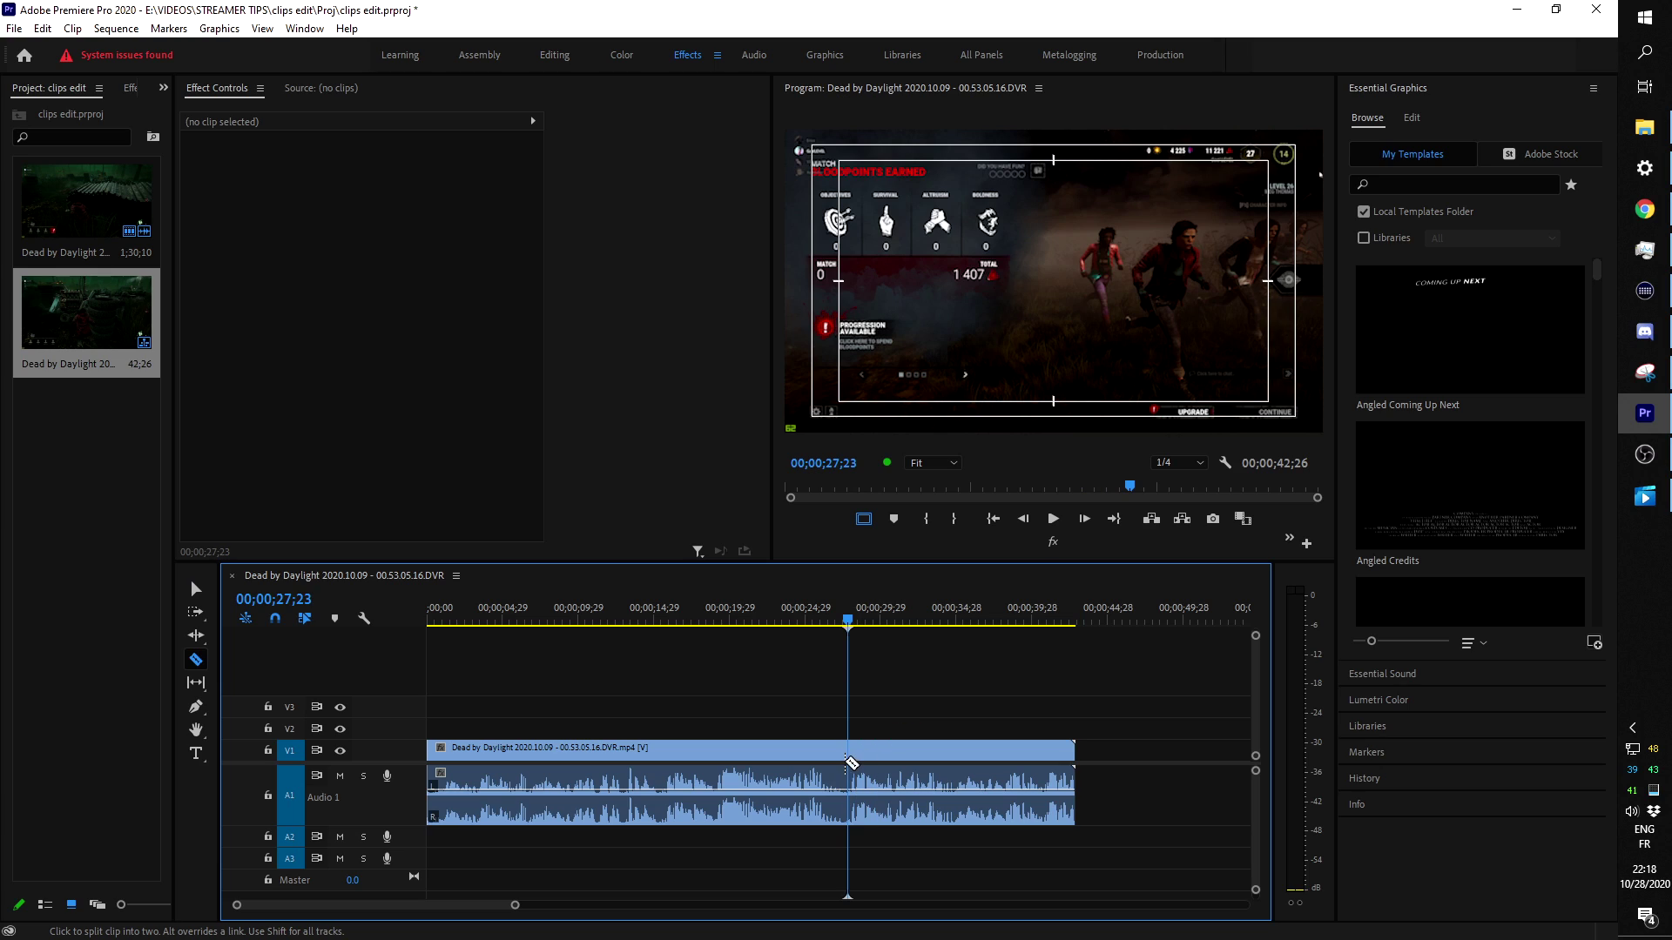
click(852, 754)
key(v)
click(905, 748)
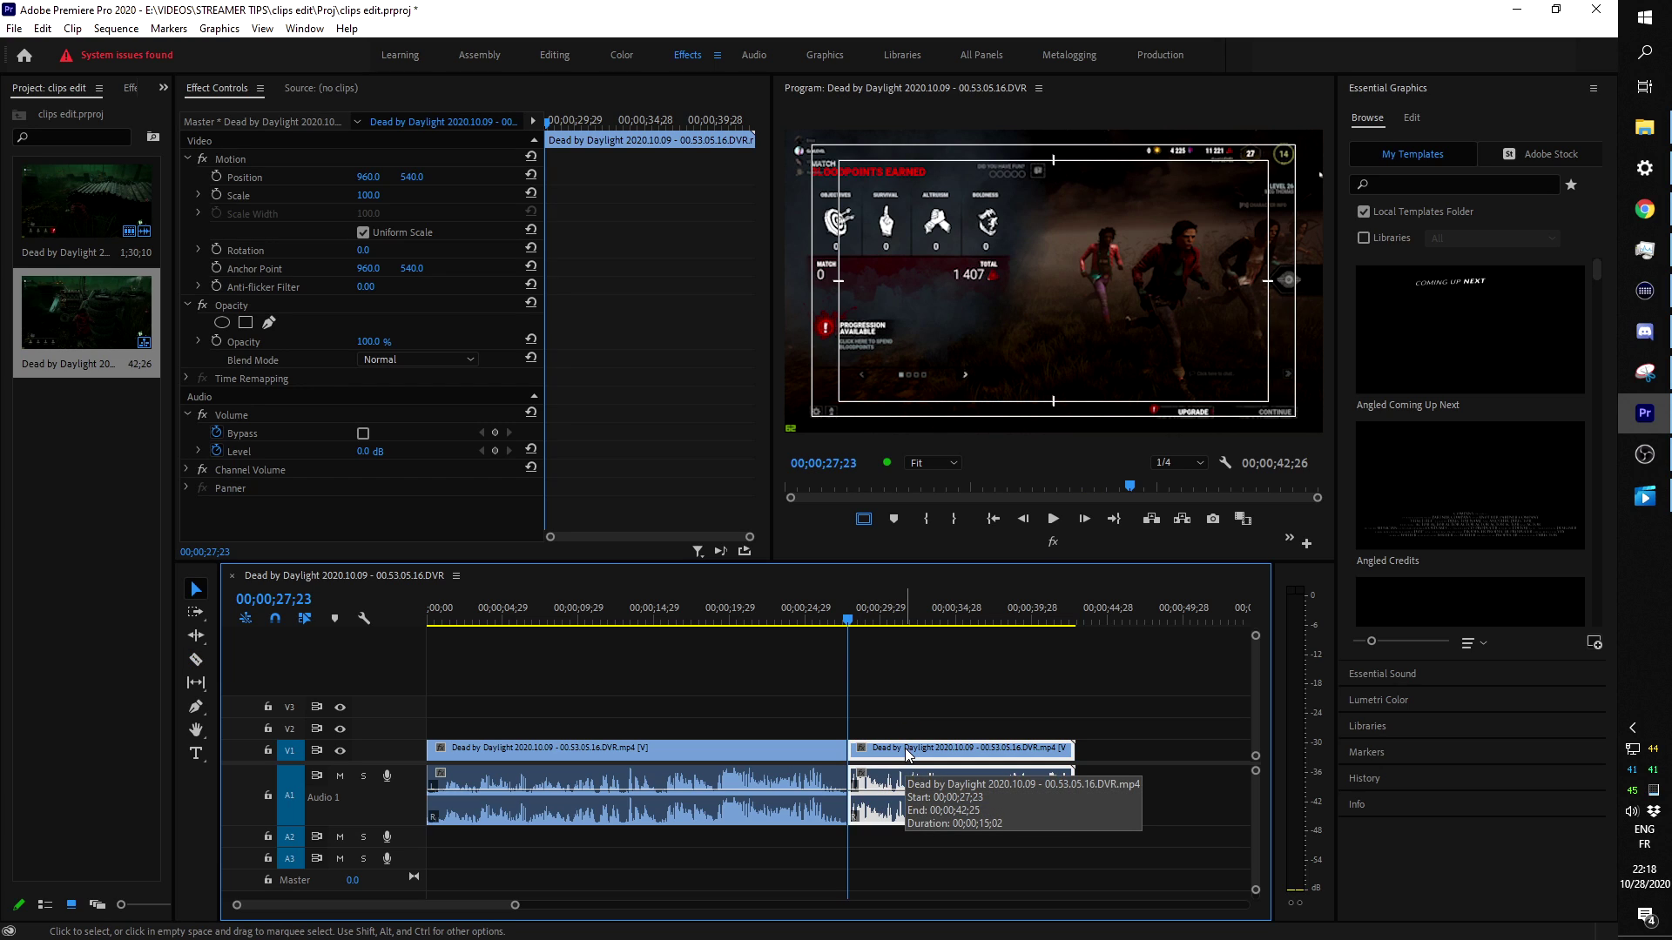
key(Delete)
Play the sequence from its start and trim the clip's end back to 00;00;26;10.
key(Home)
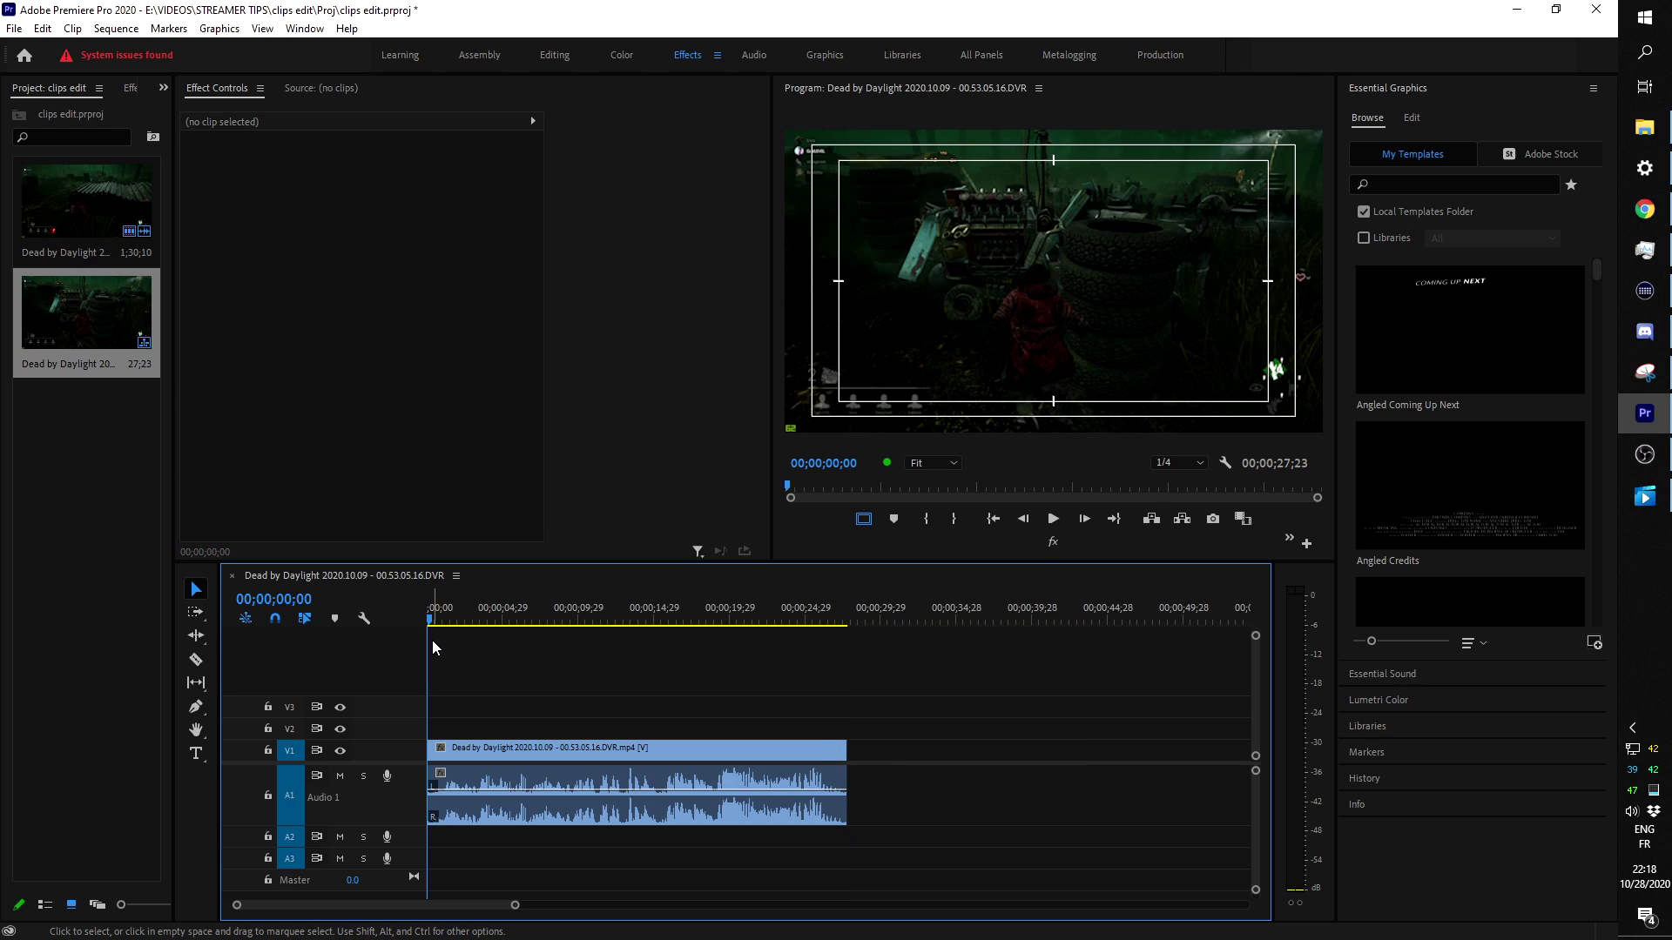
key(space)
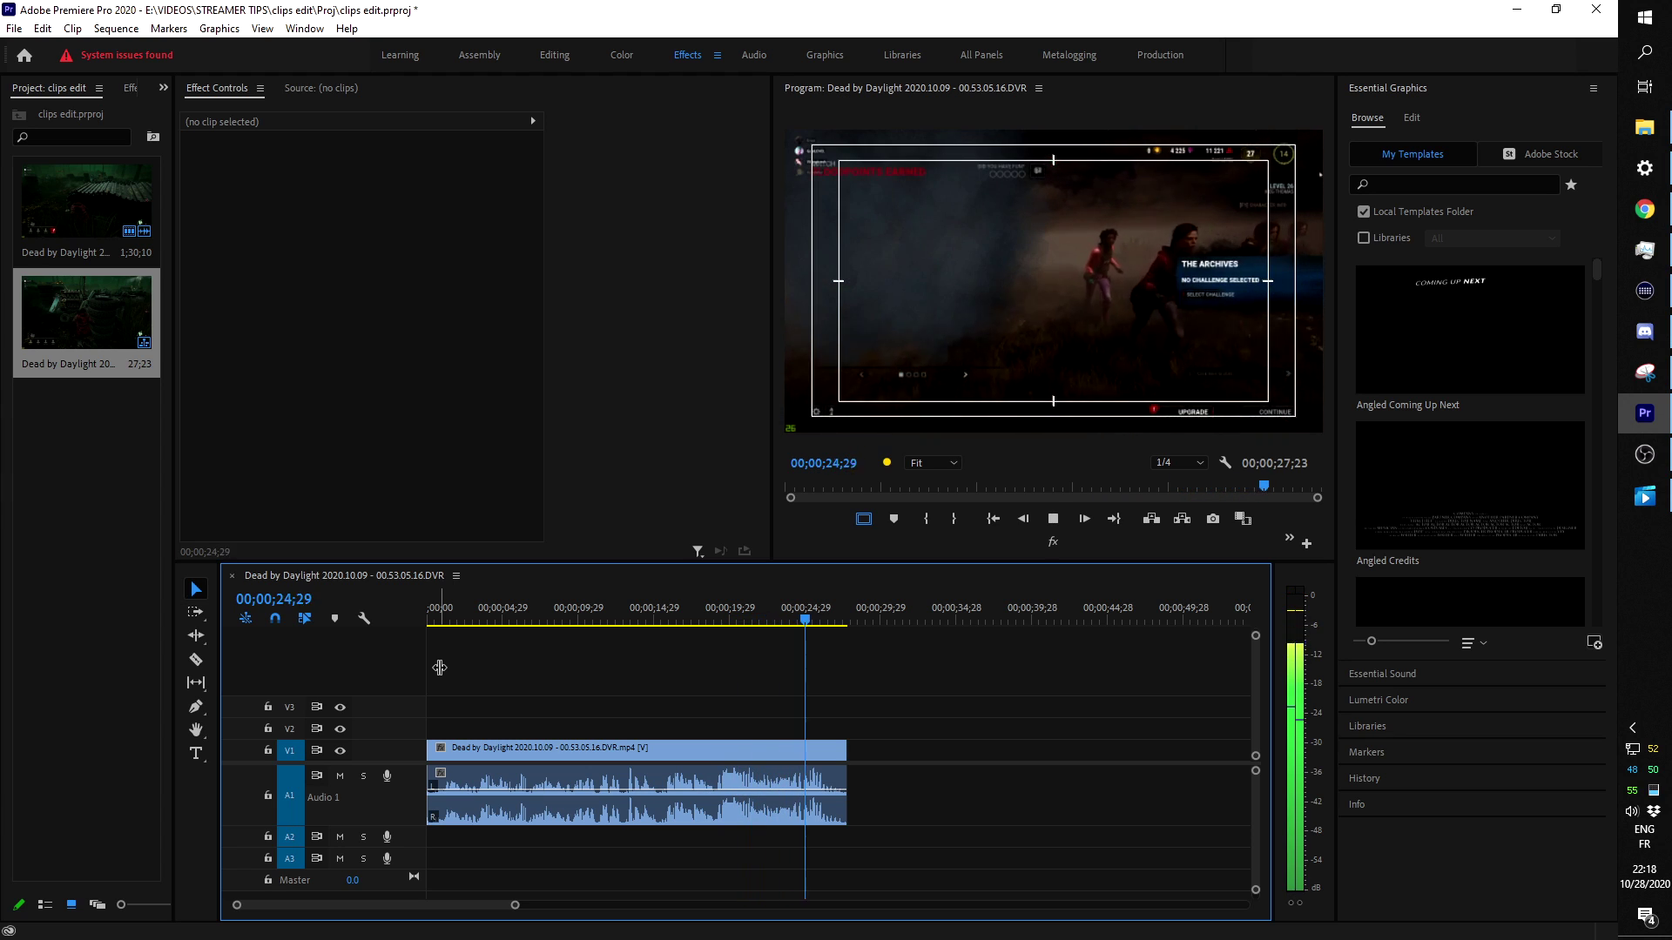
key(space)
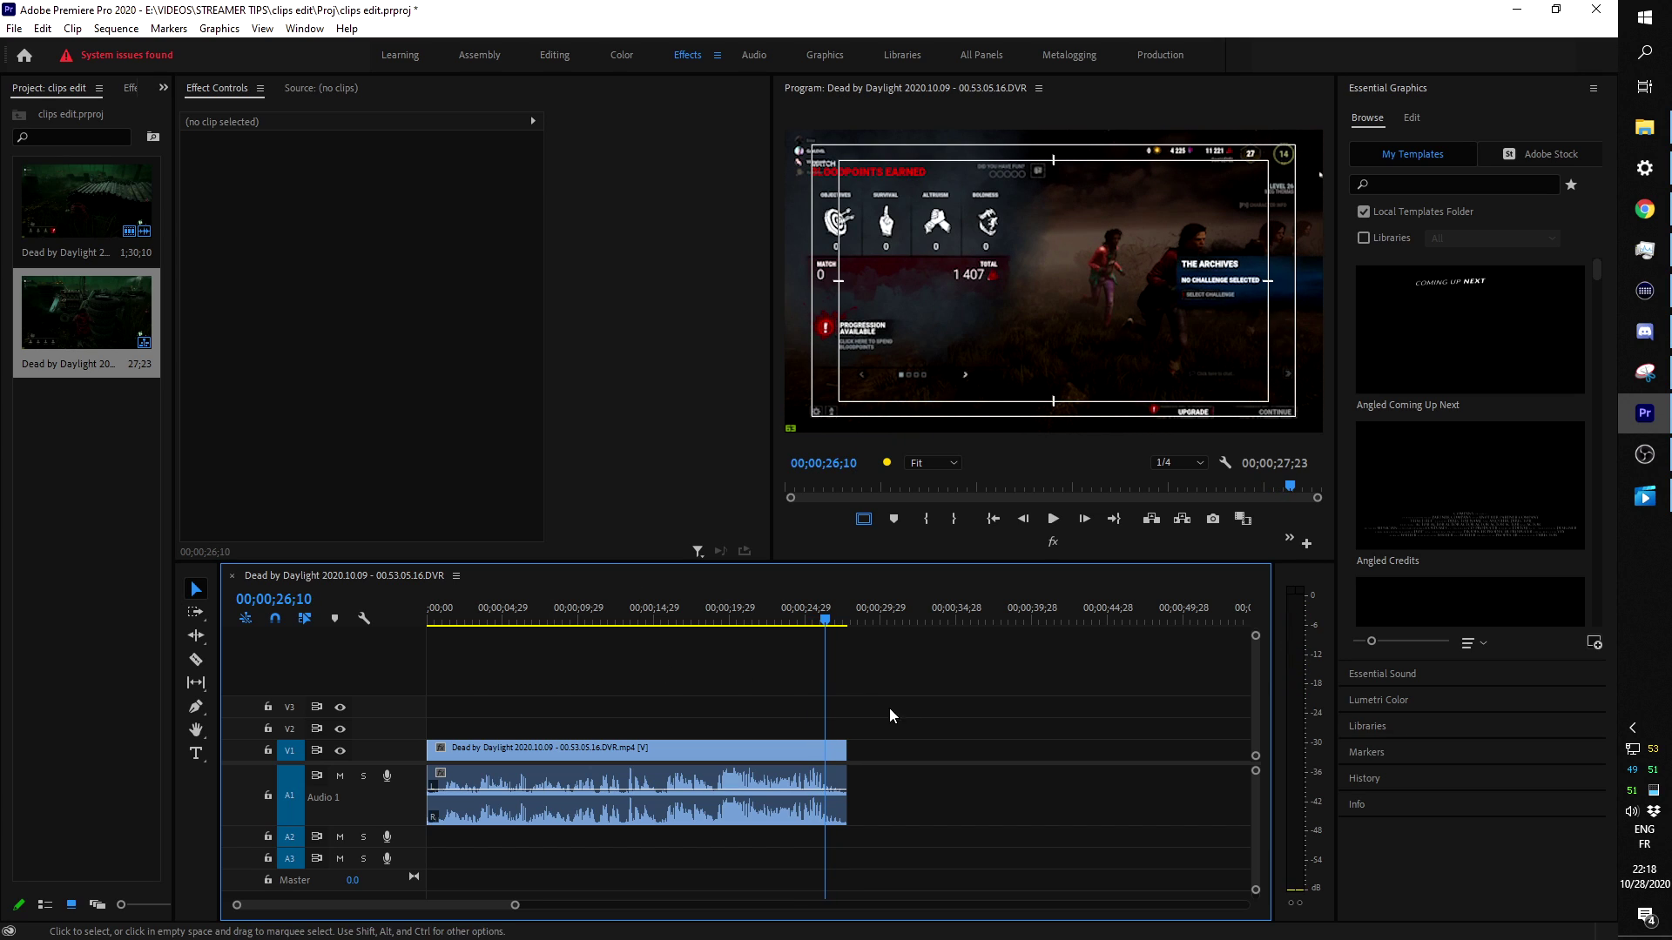
drag(856, 742, 825, 749)
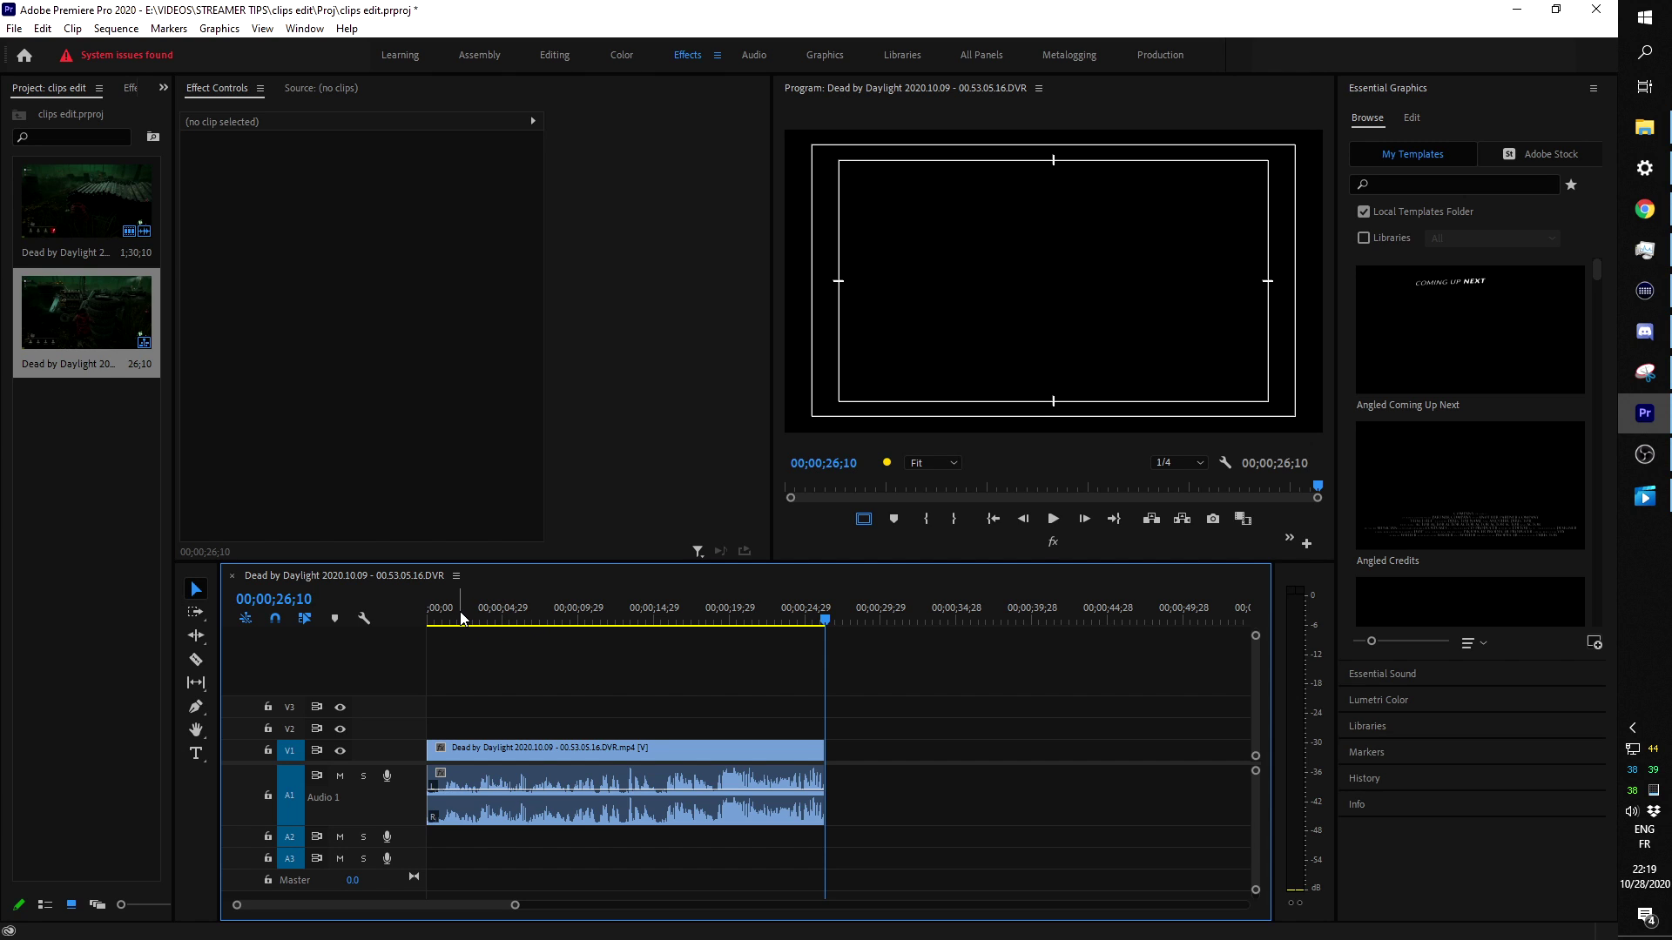
Play the opening of the sequence to find the starting moment, and ripple trim the clip's start to about 00;00;00;17.
key(Home)
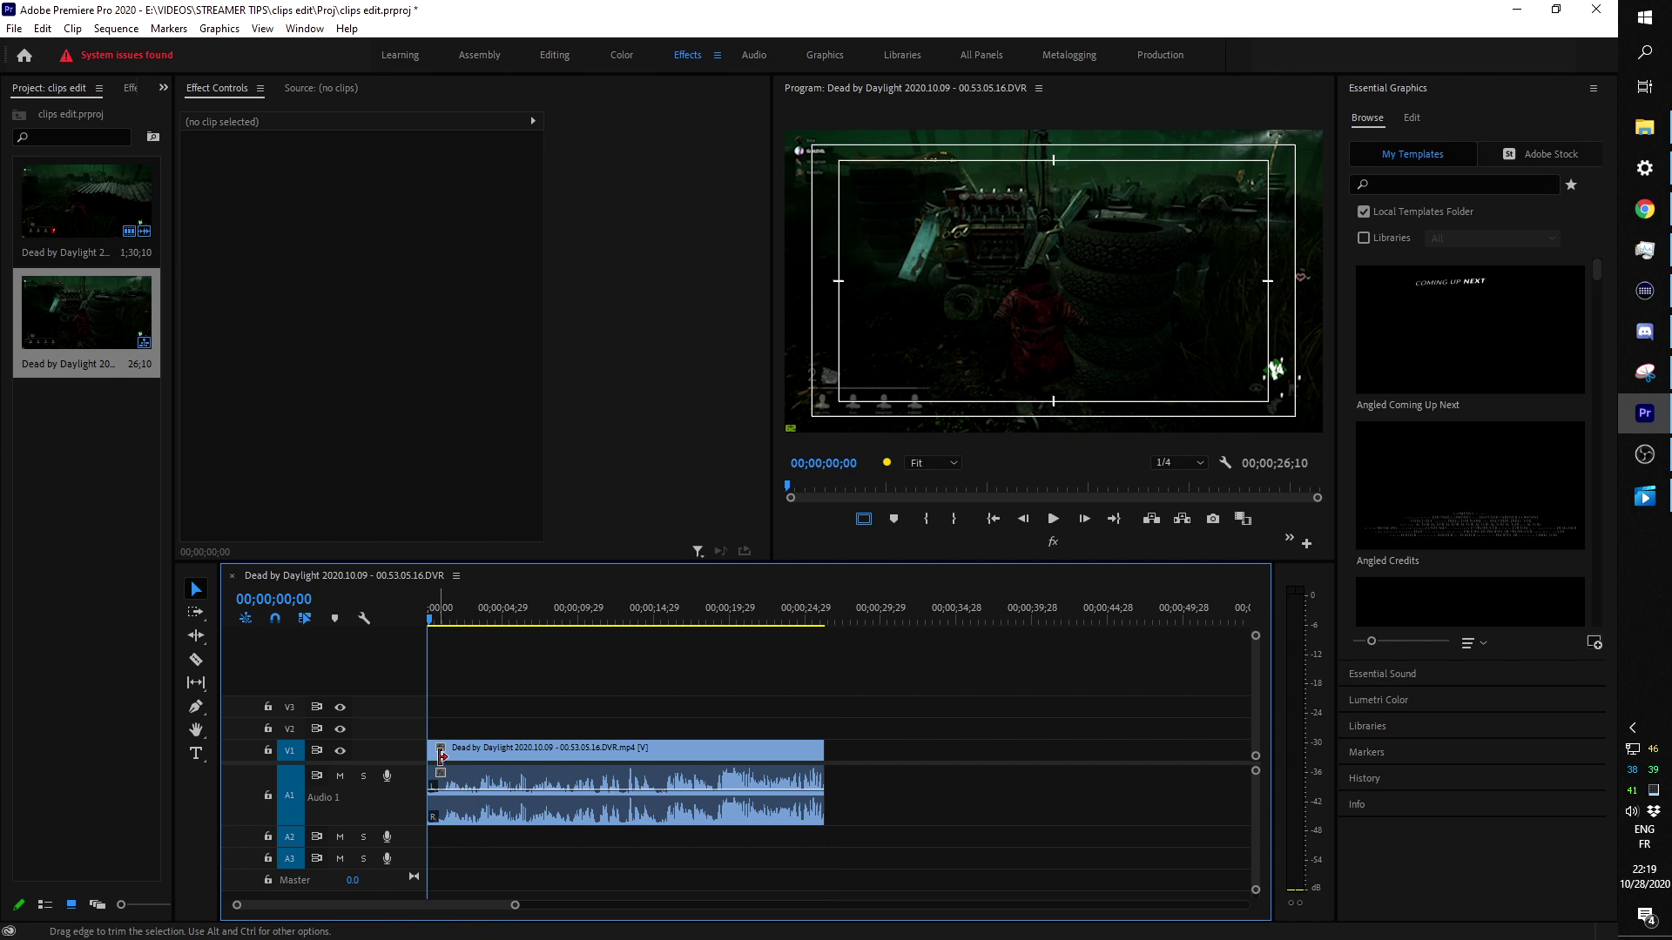
drag(515, 906, 471, 909)
drag(485, 910, 489, 906)
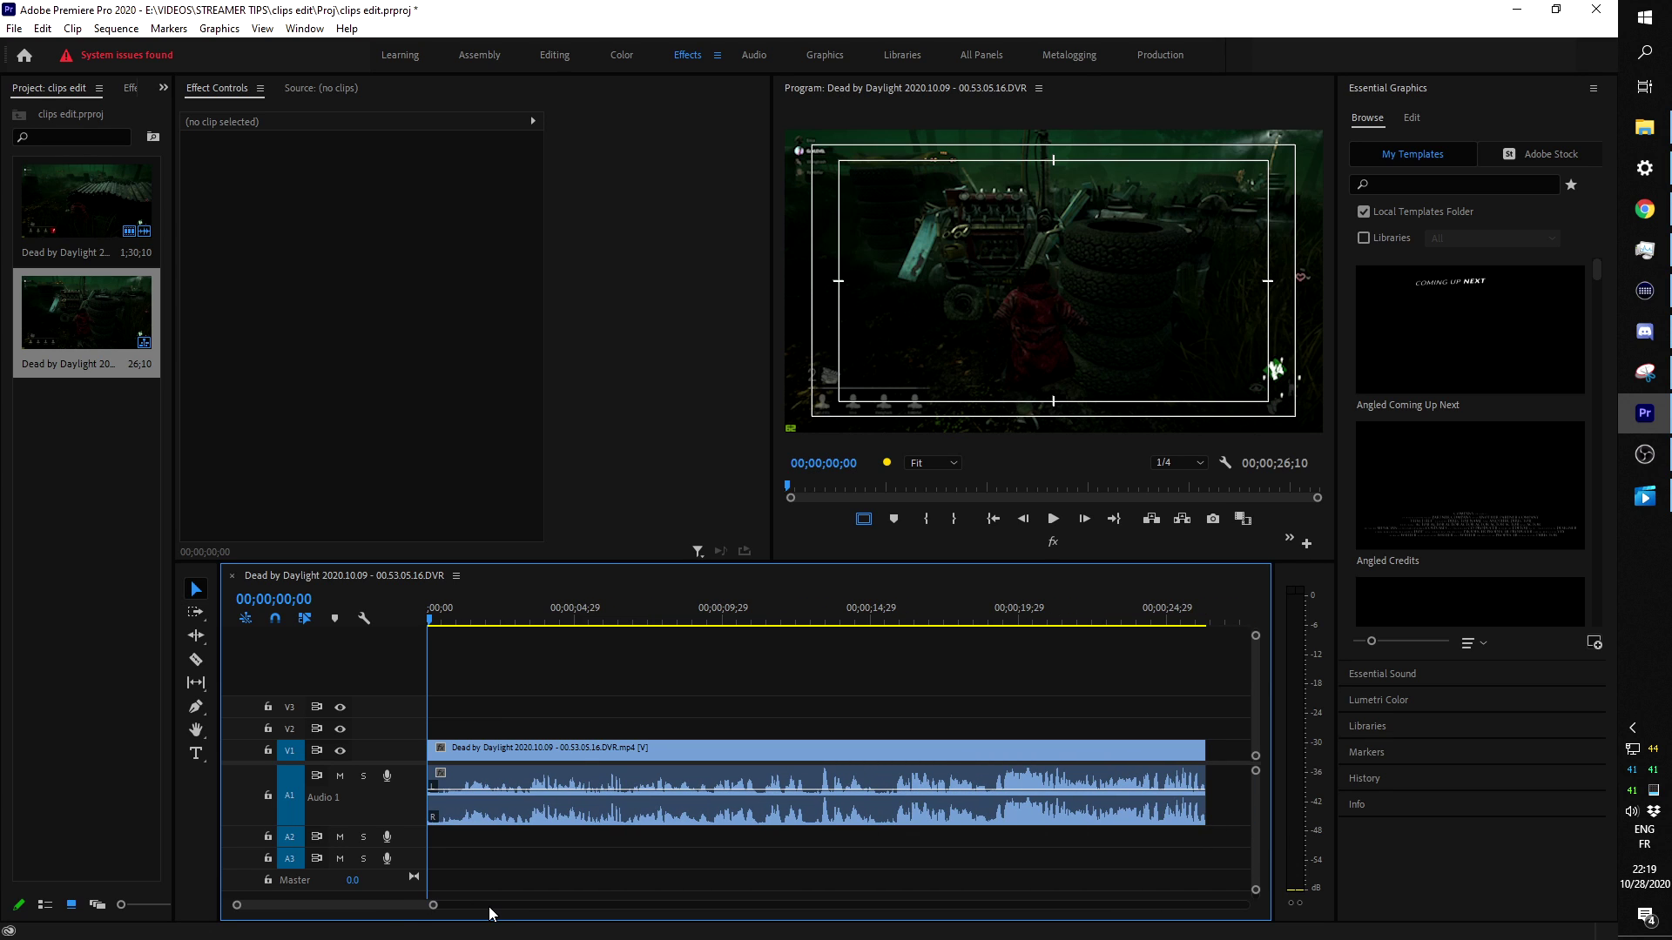
key(space)
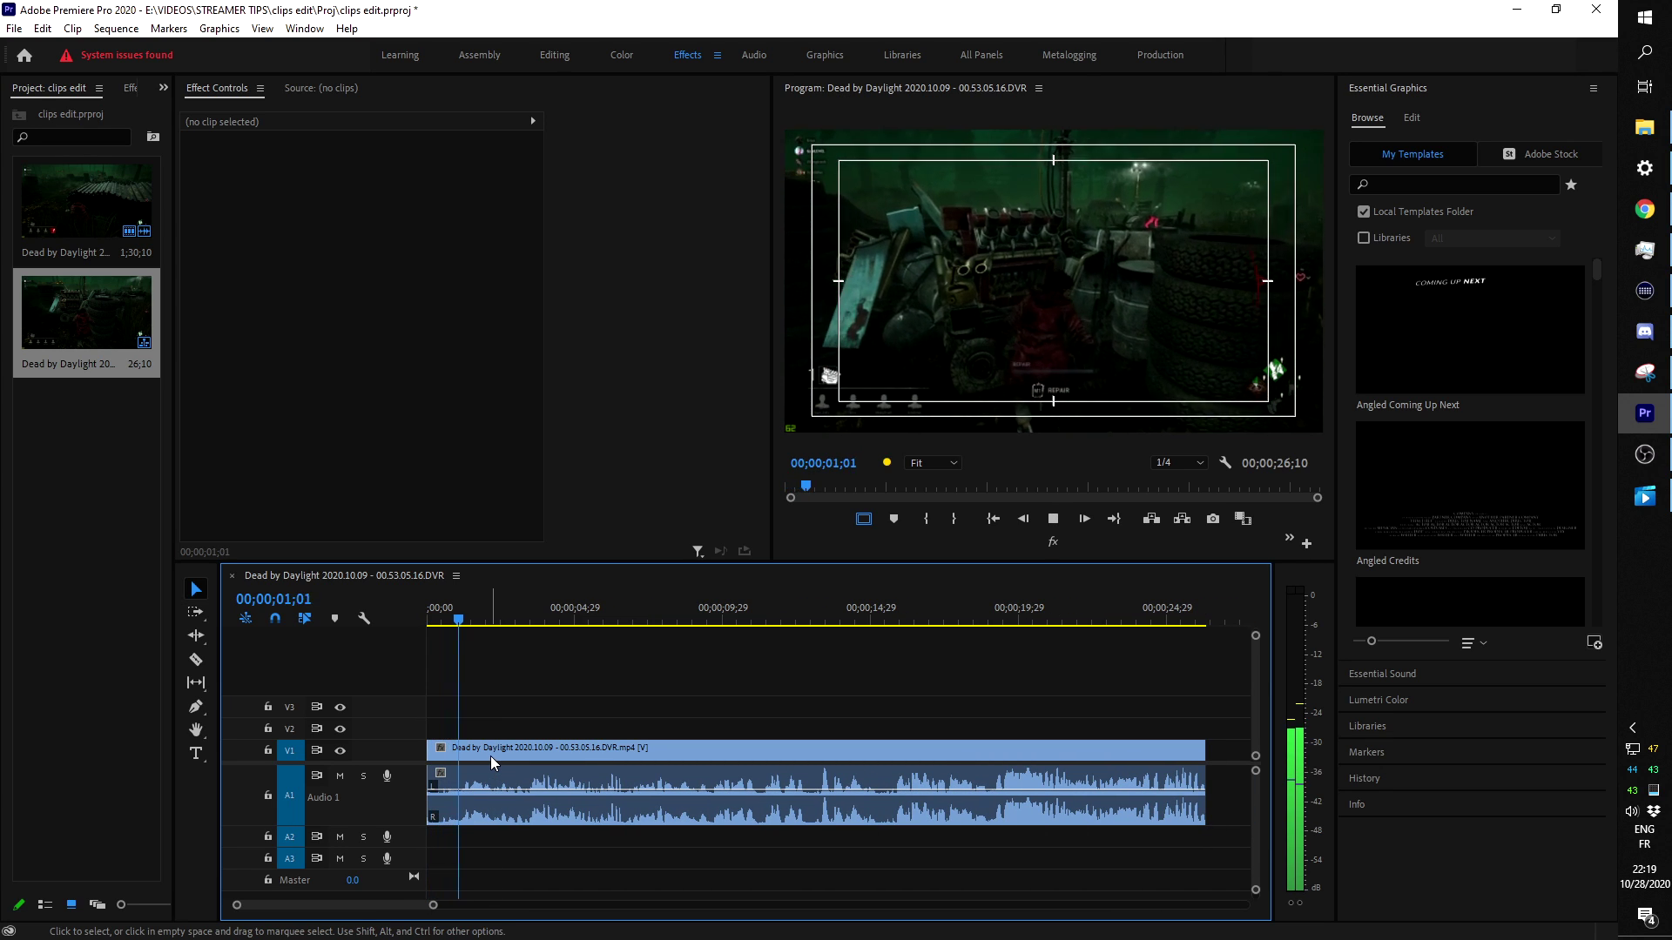
key(space)
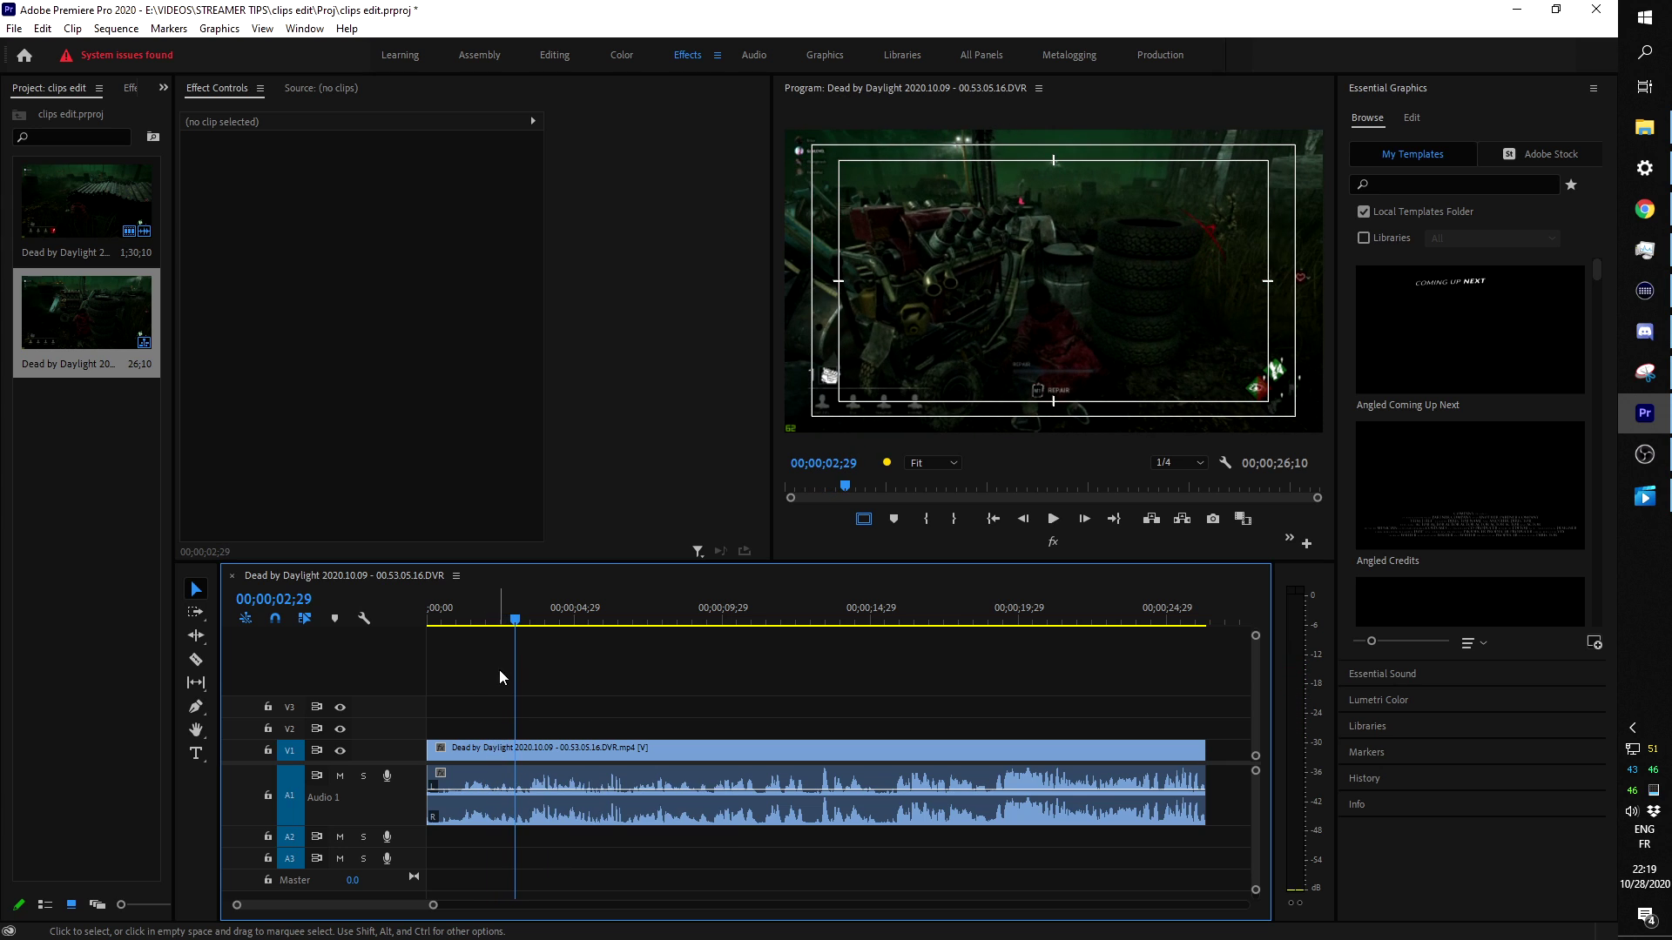
drag(500, 625, 448, 632)
key(space)
key(space)
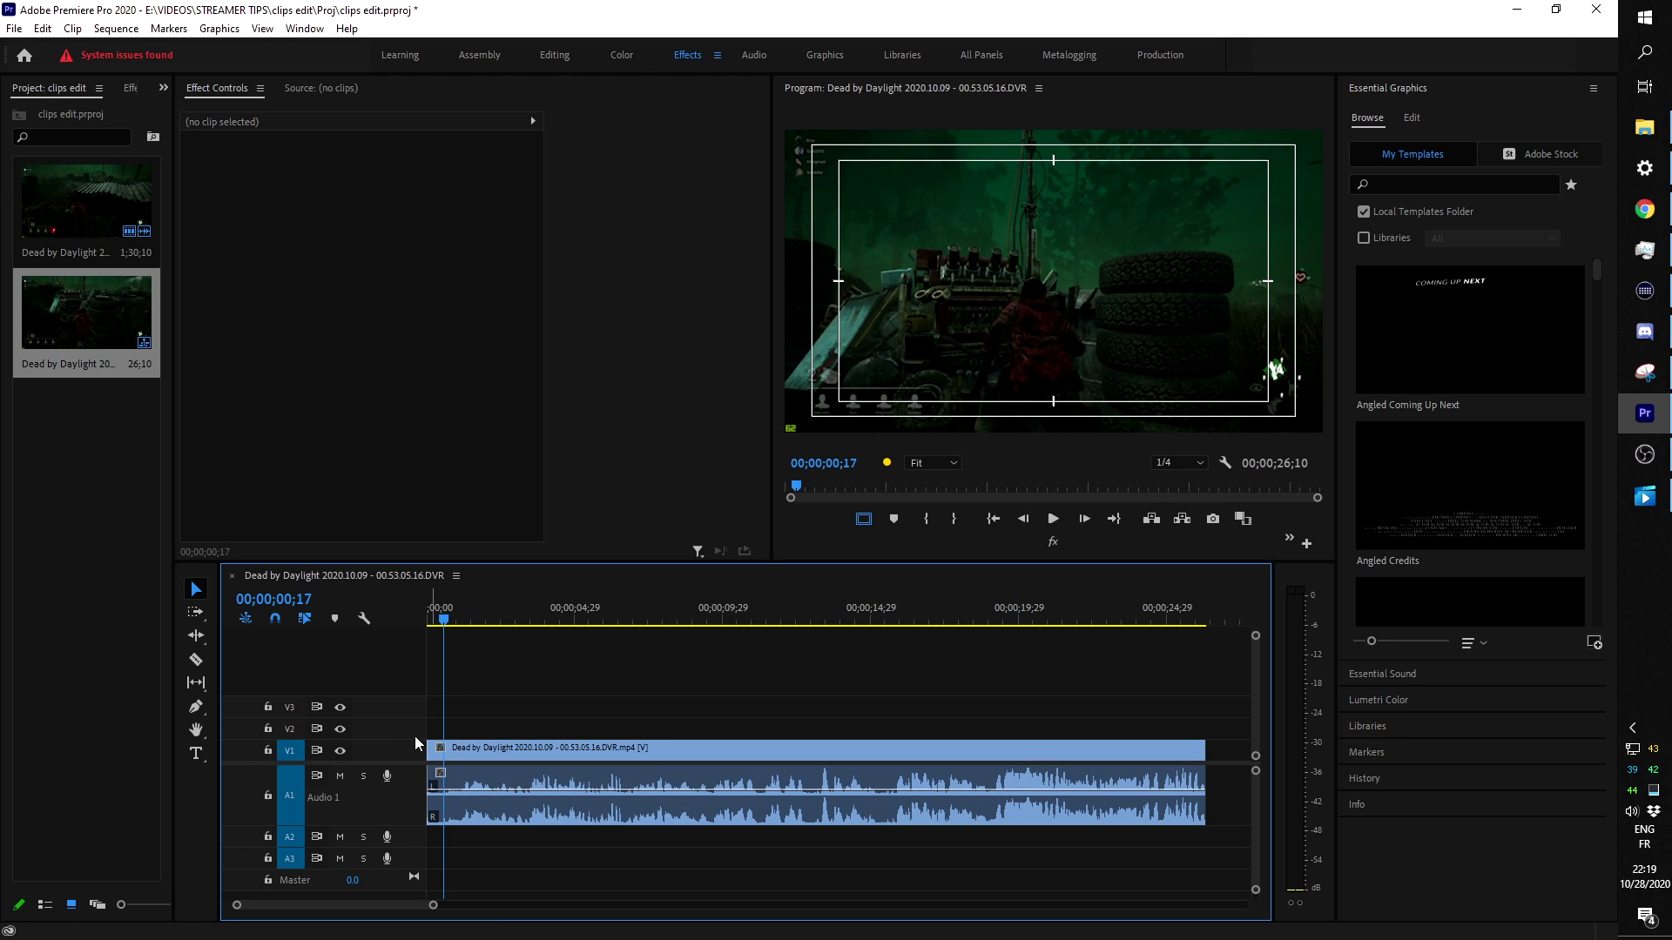
drag(442, 744, 459, 747)
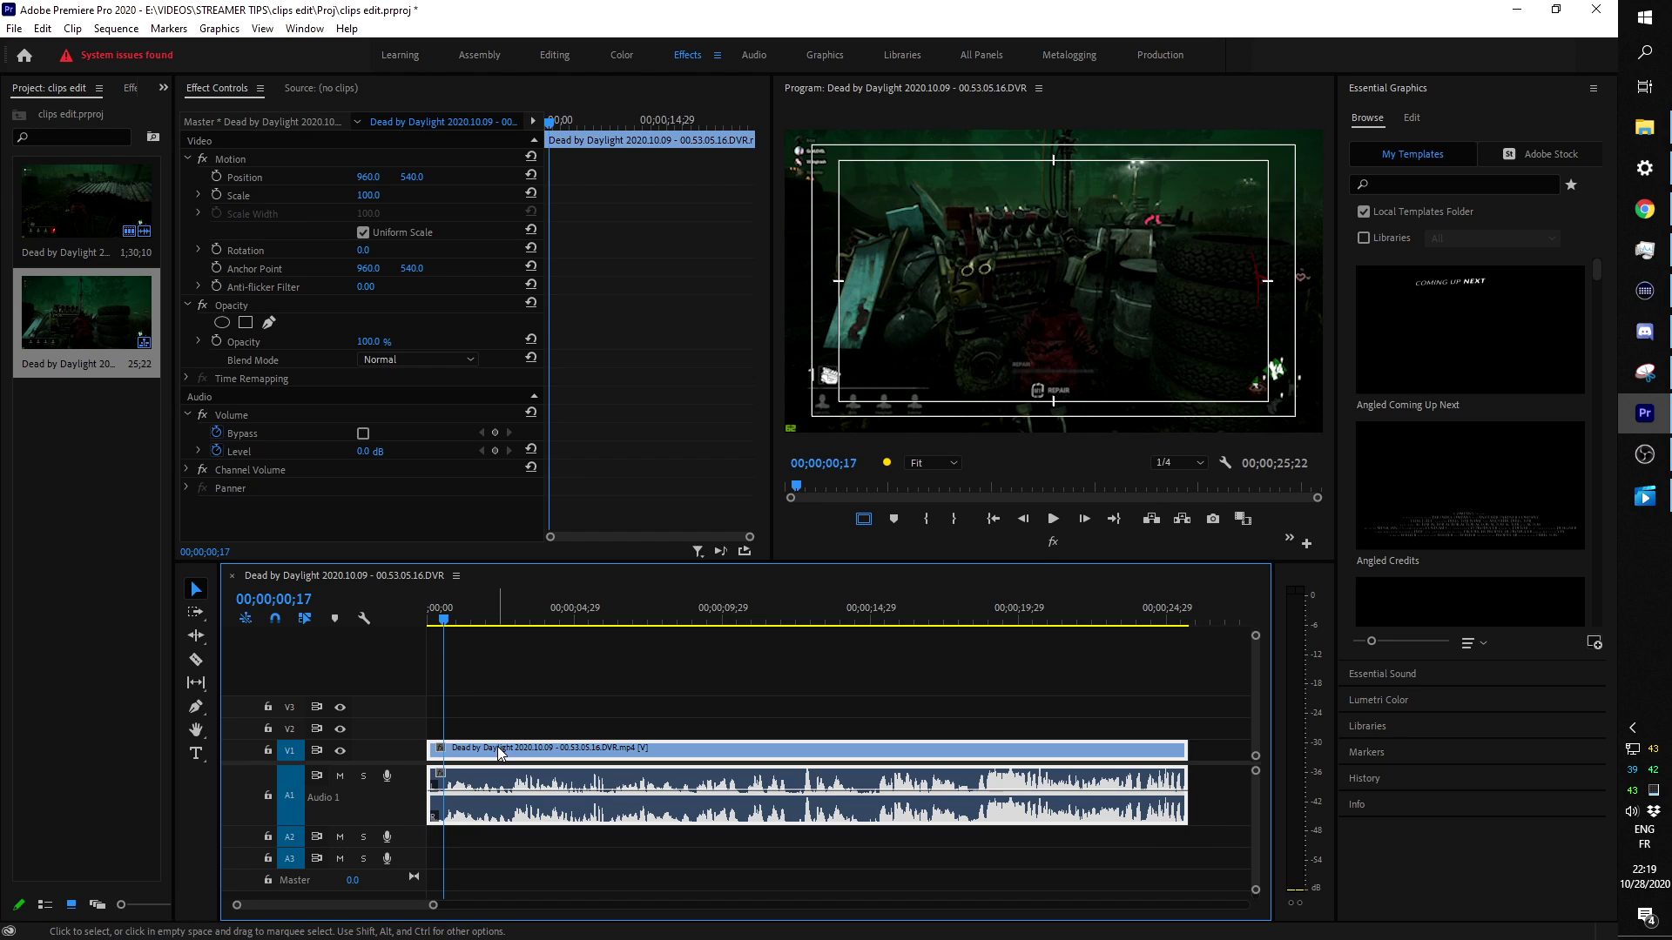
Play the trimmed clip and replay it from 00;00;08;00 to examine its pacing and audio.
key(space)
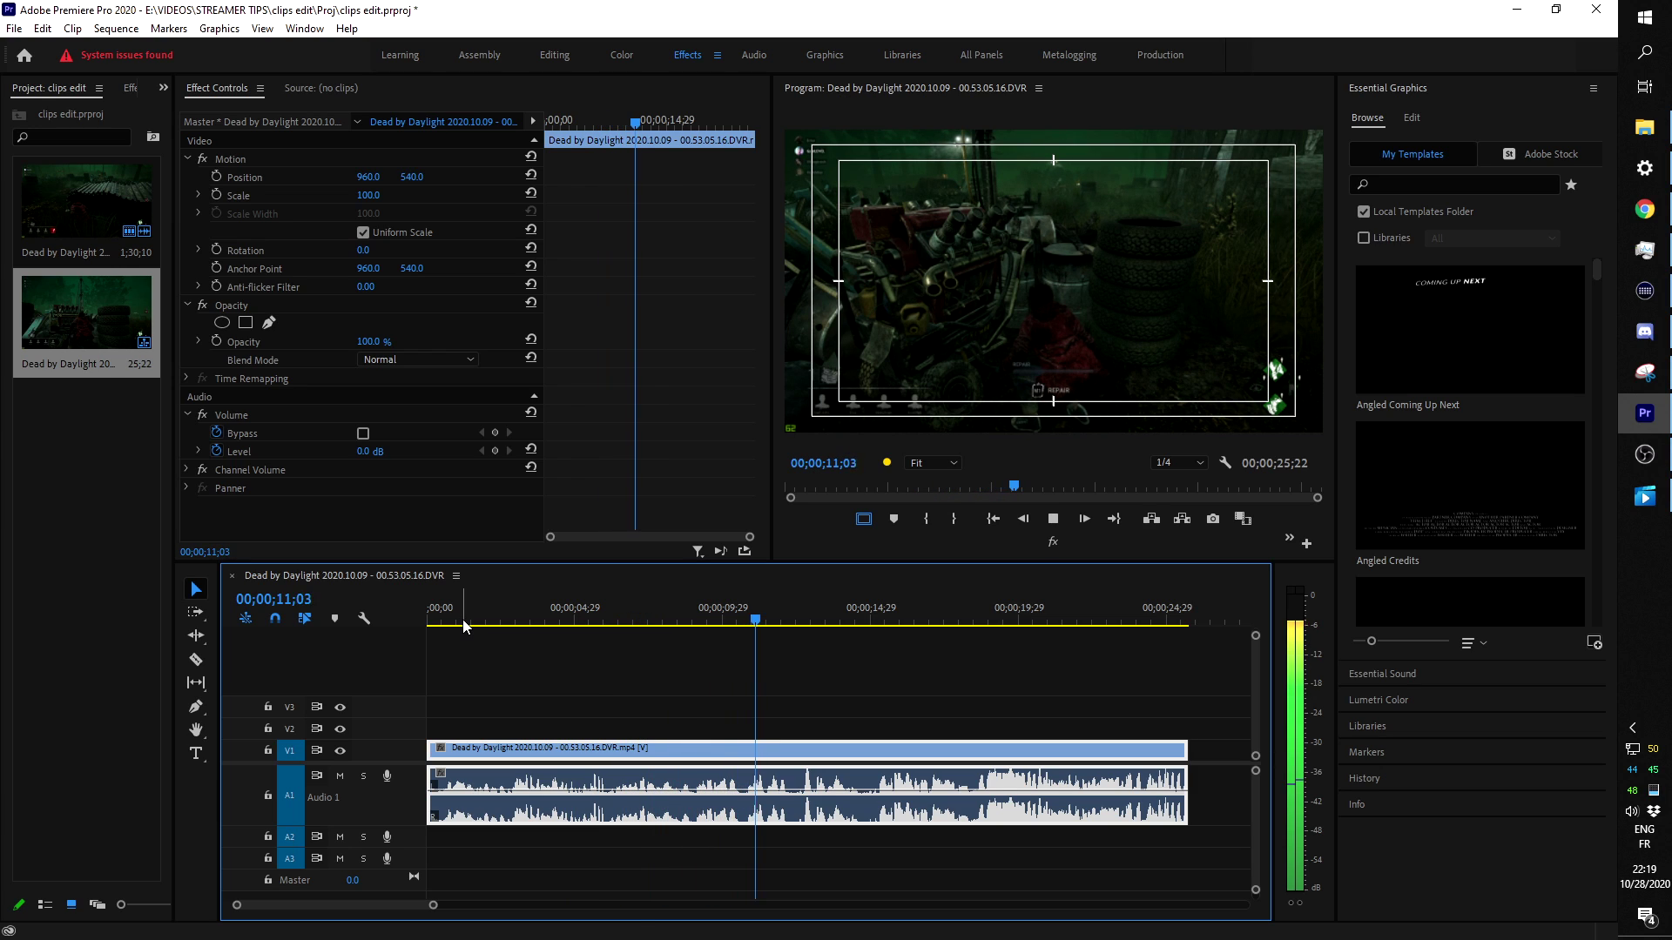
key(space)
drag(781, 620, 657, 626)
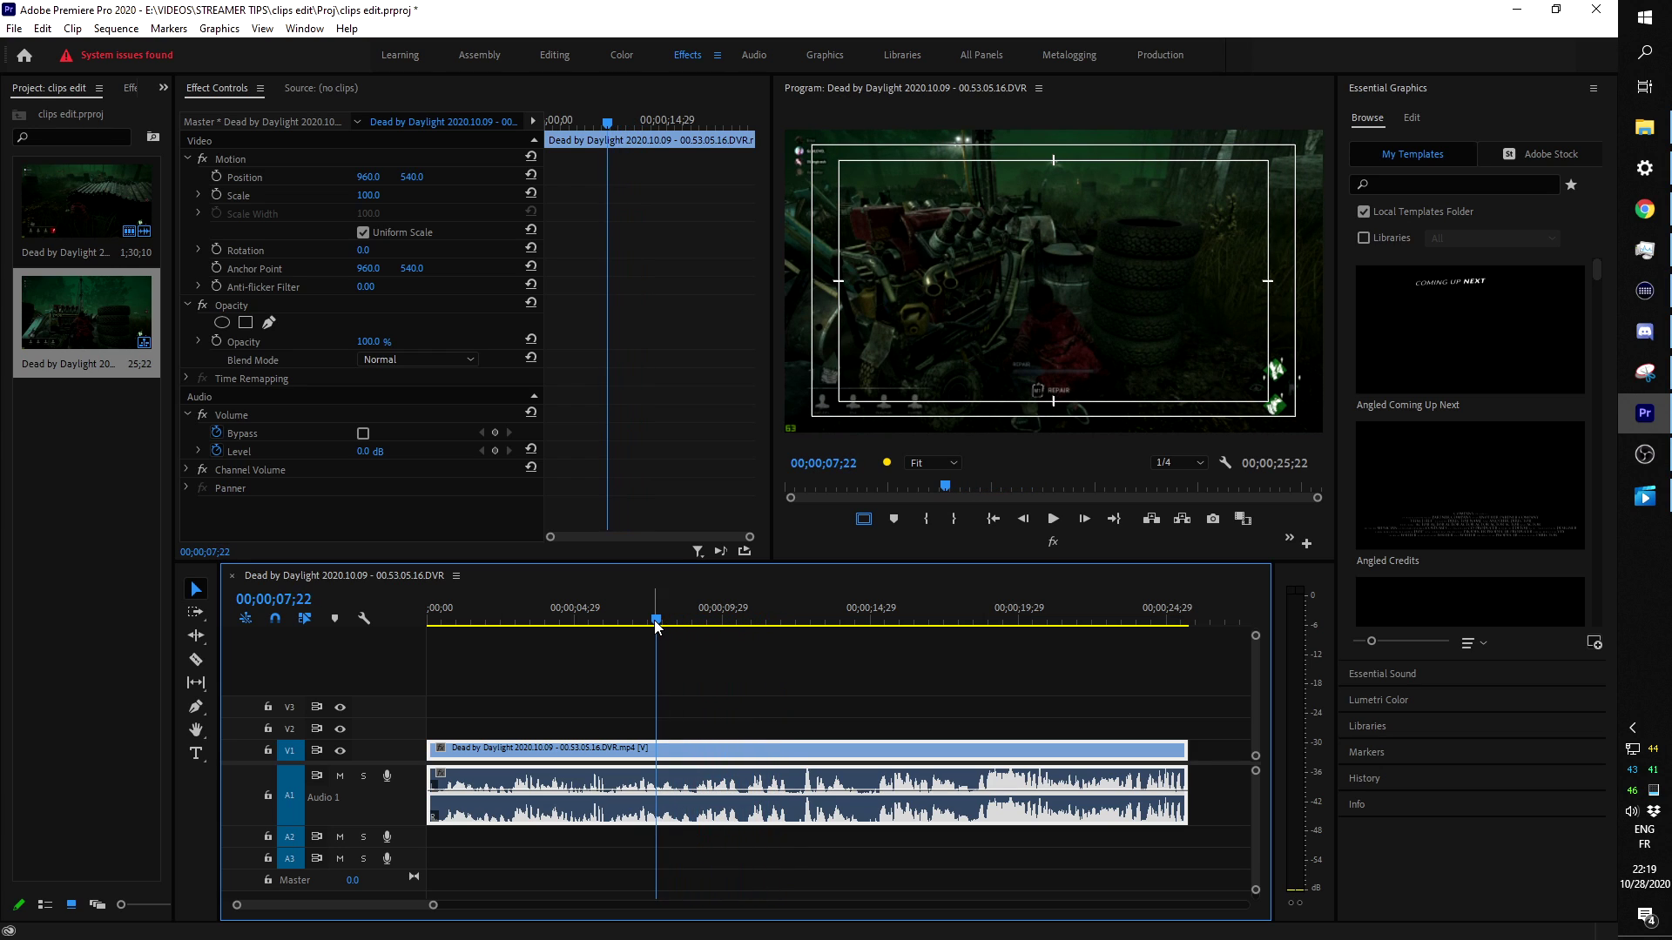
drag(468, 609, 680, 627)
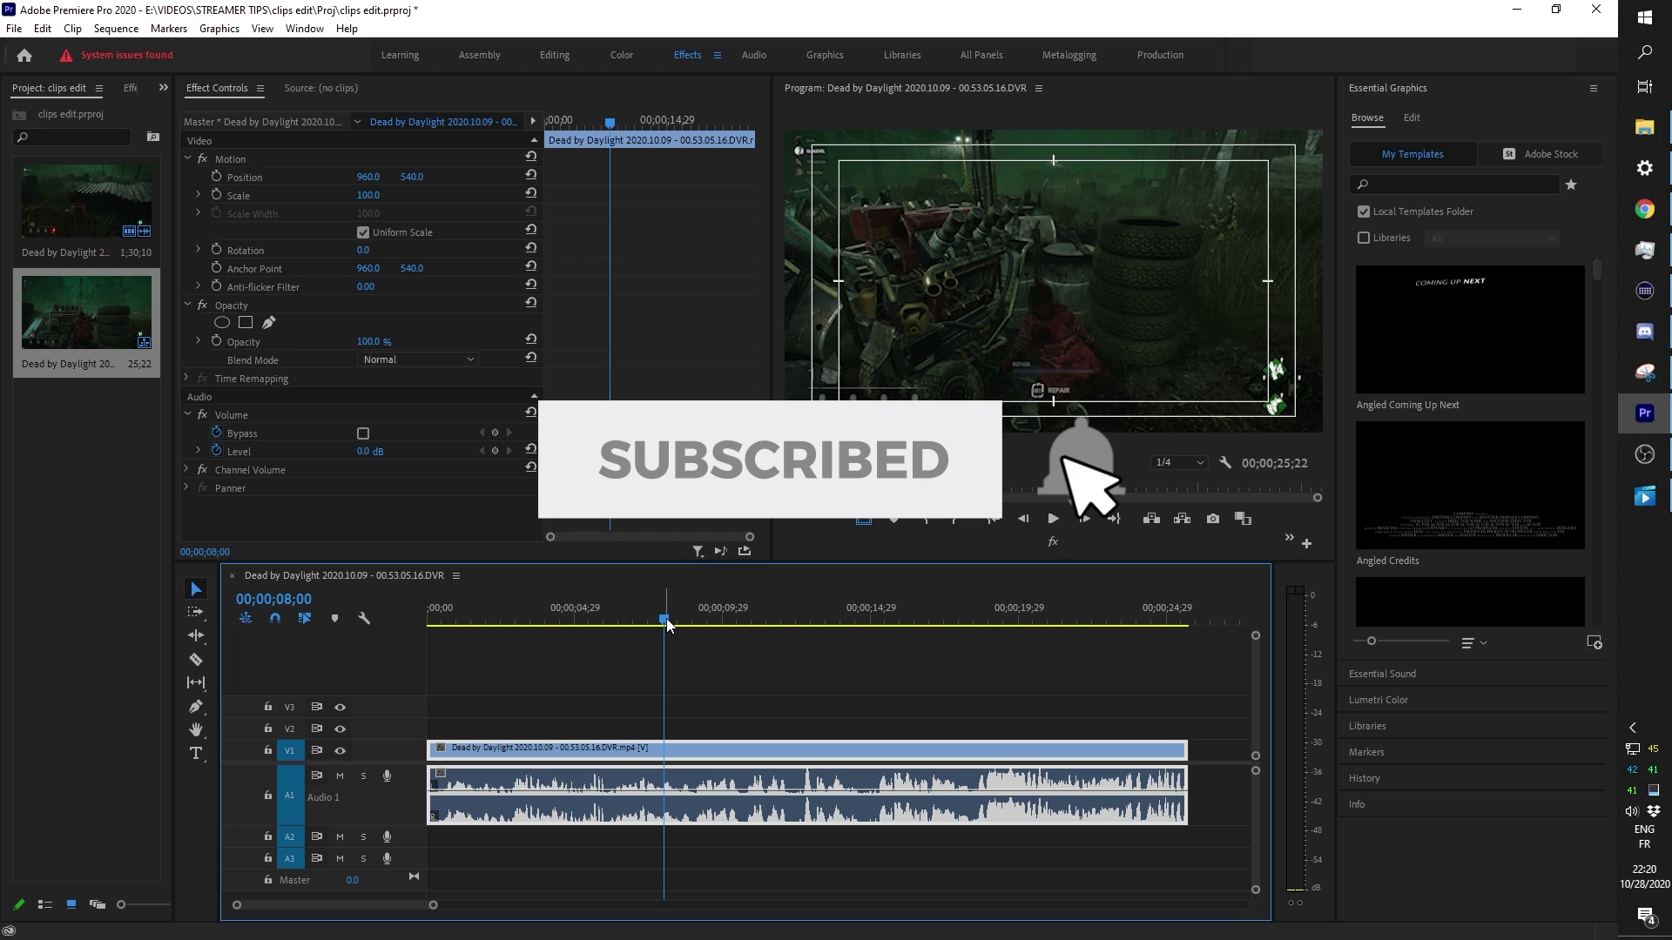
key(space)
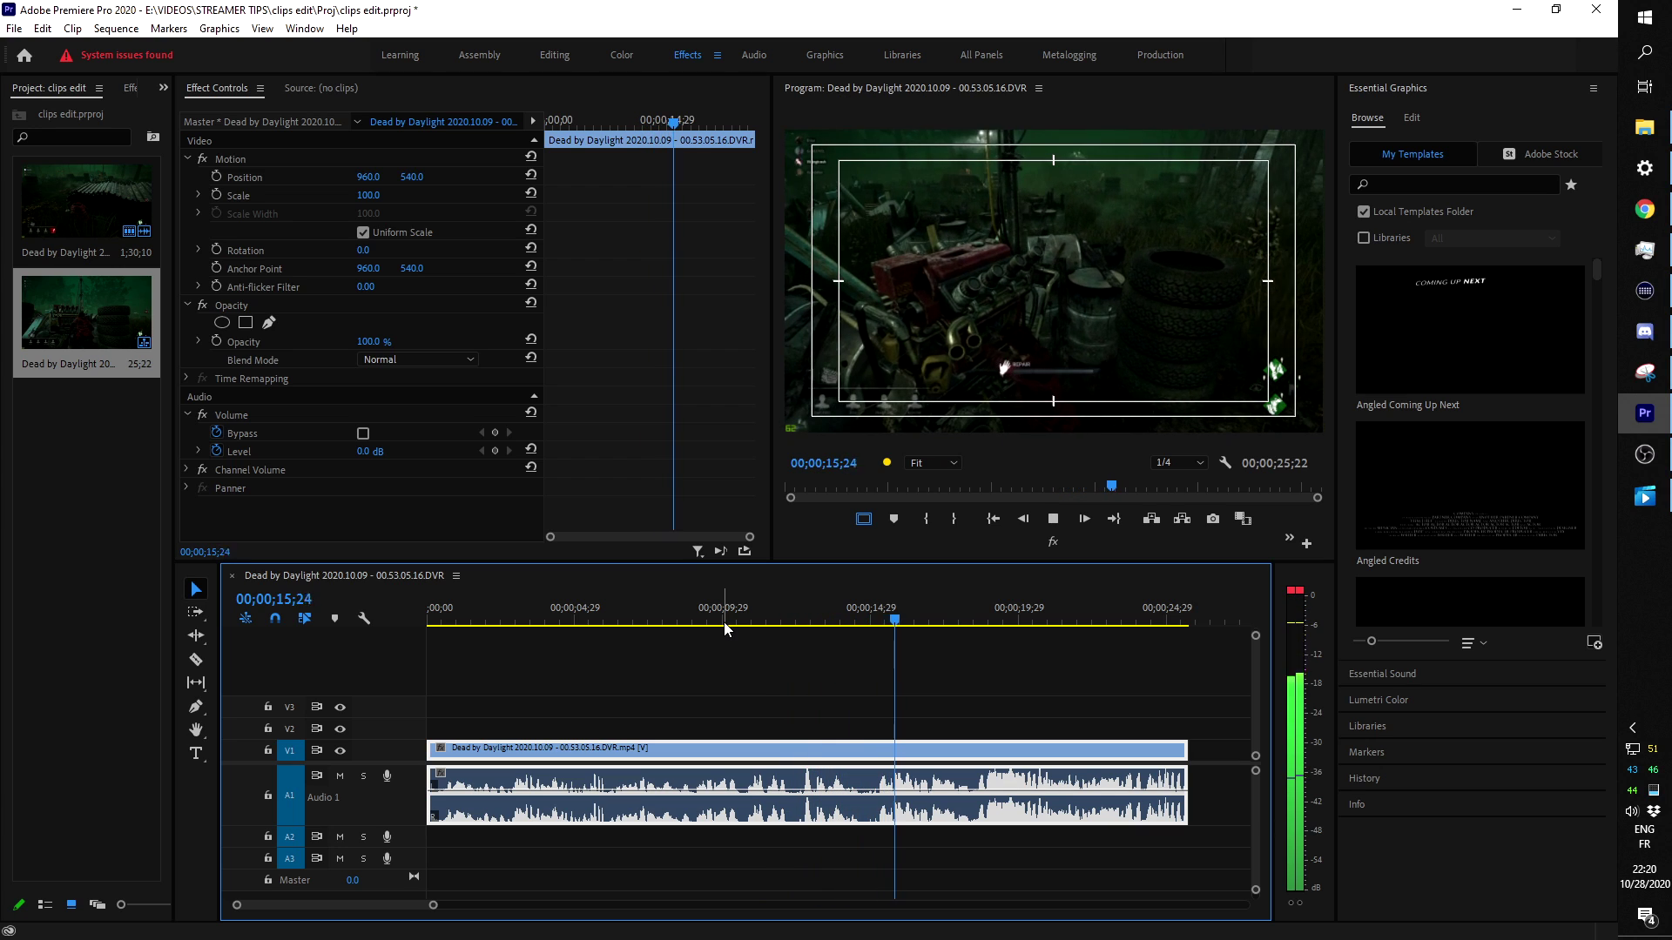
key(space)
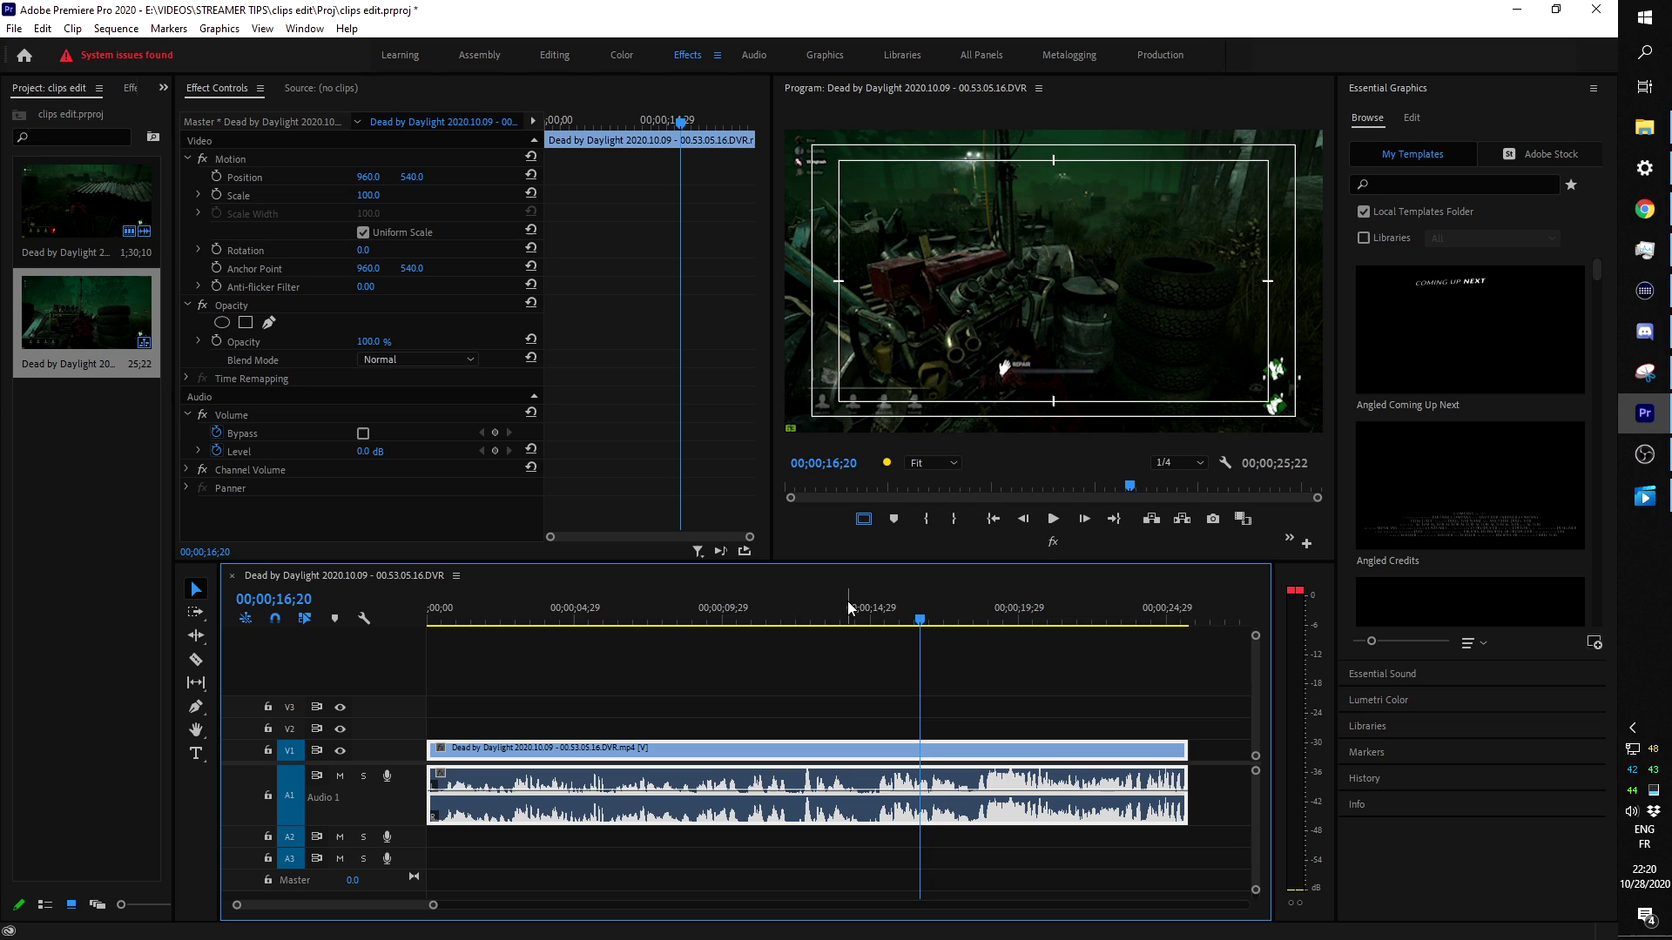
Find the pause between about 00;00;14;16 and 00;00;15;08, split the clip at both ends, and ripple delete that piece.
drag(848, 607, 828, 618)
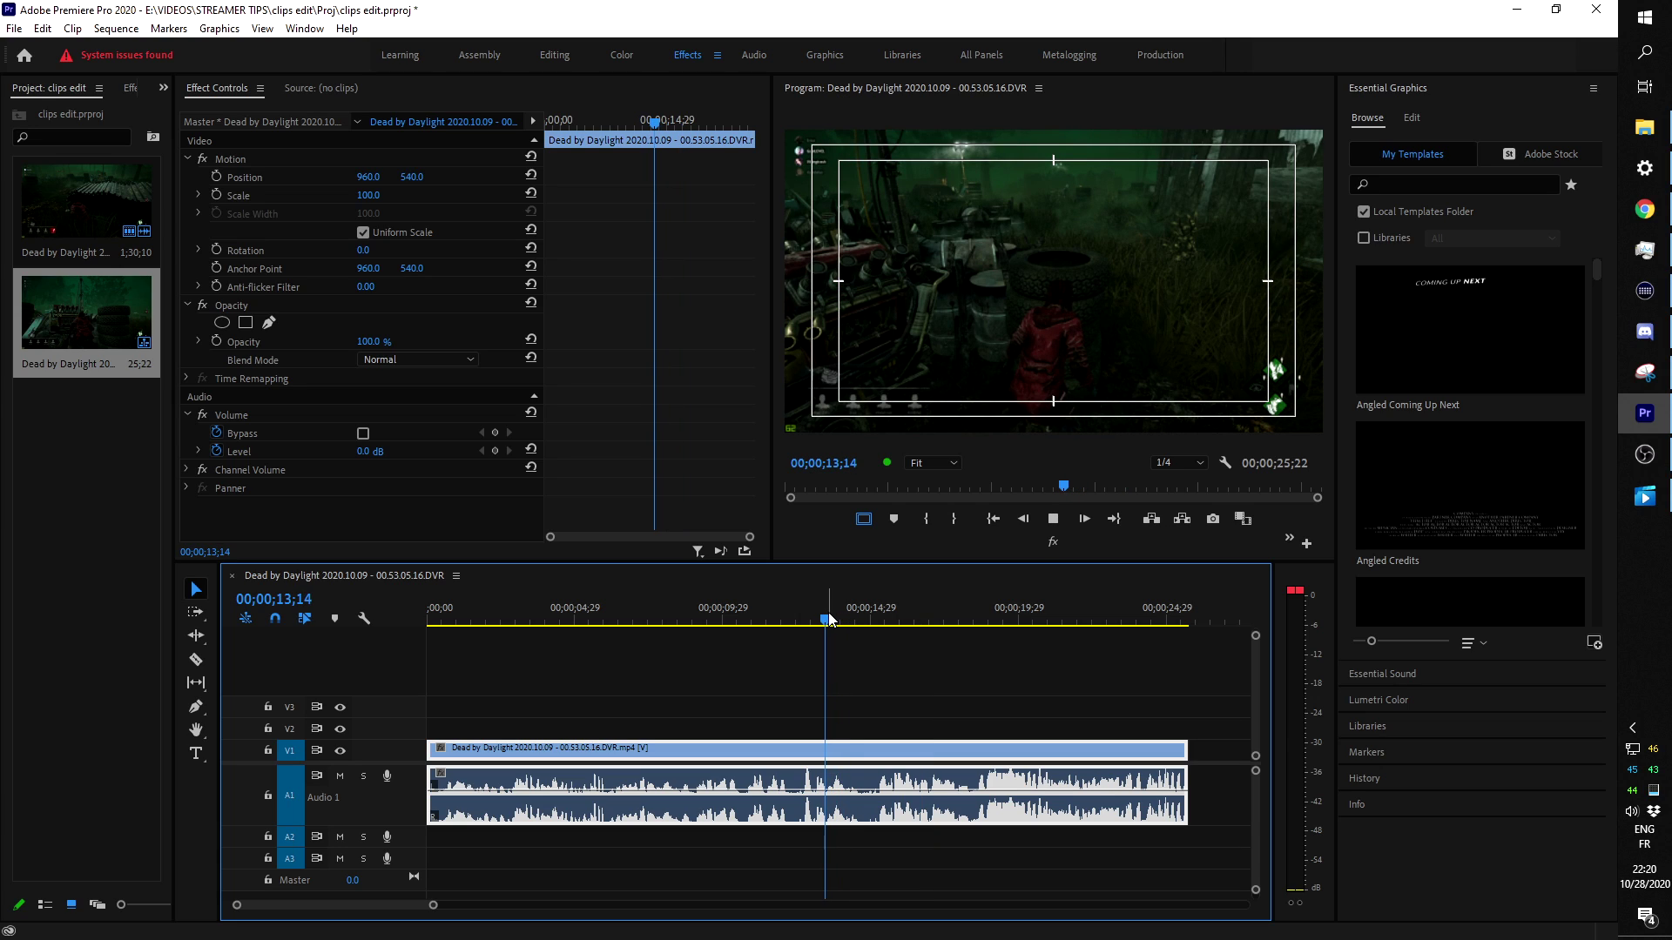
key(space)
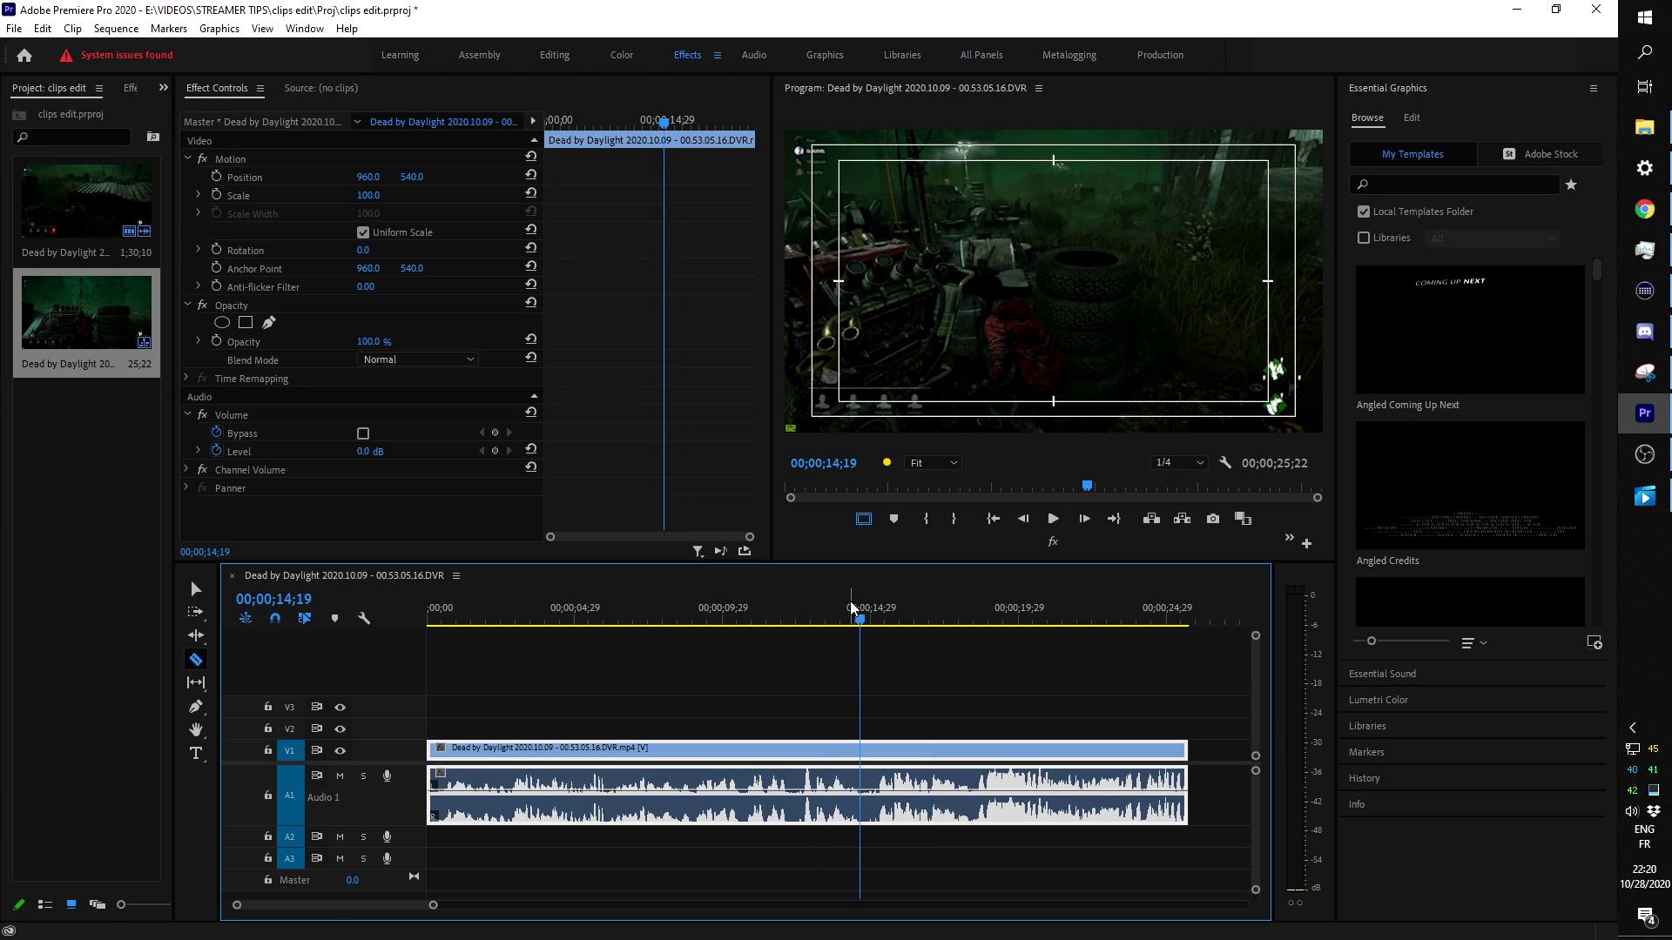
click(880, 619)
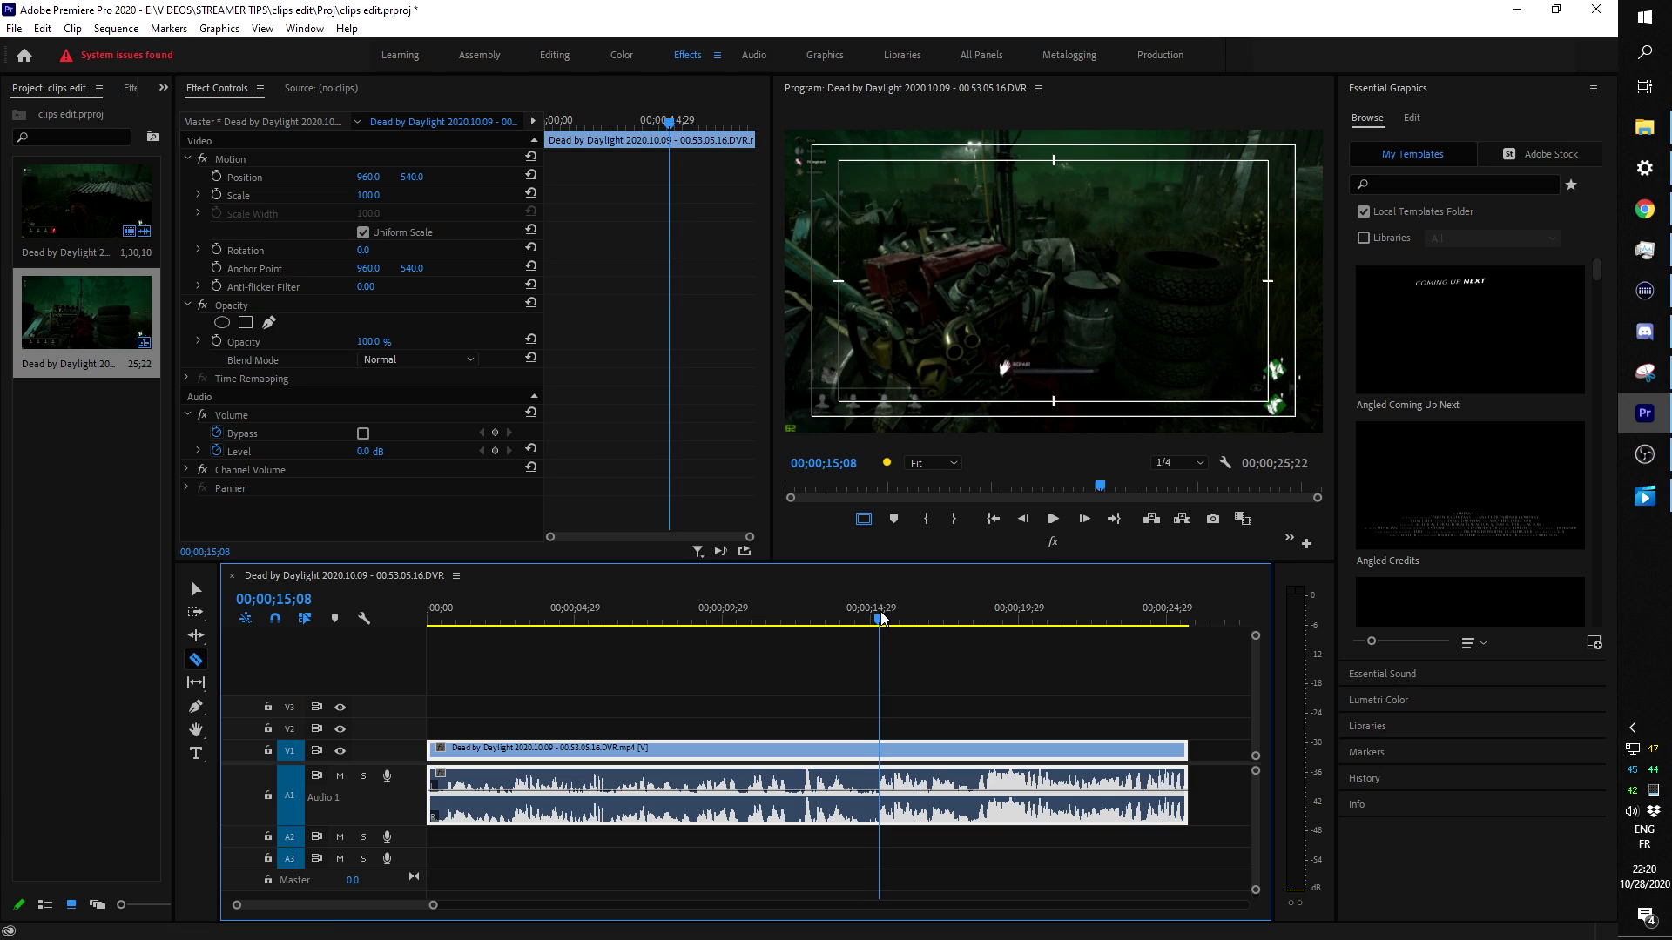
key(space)
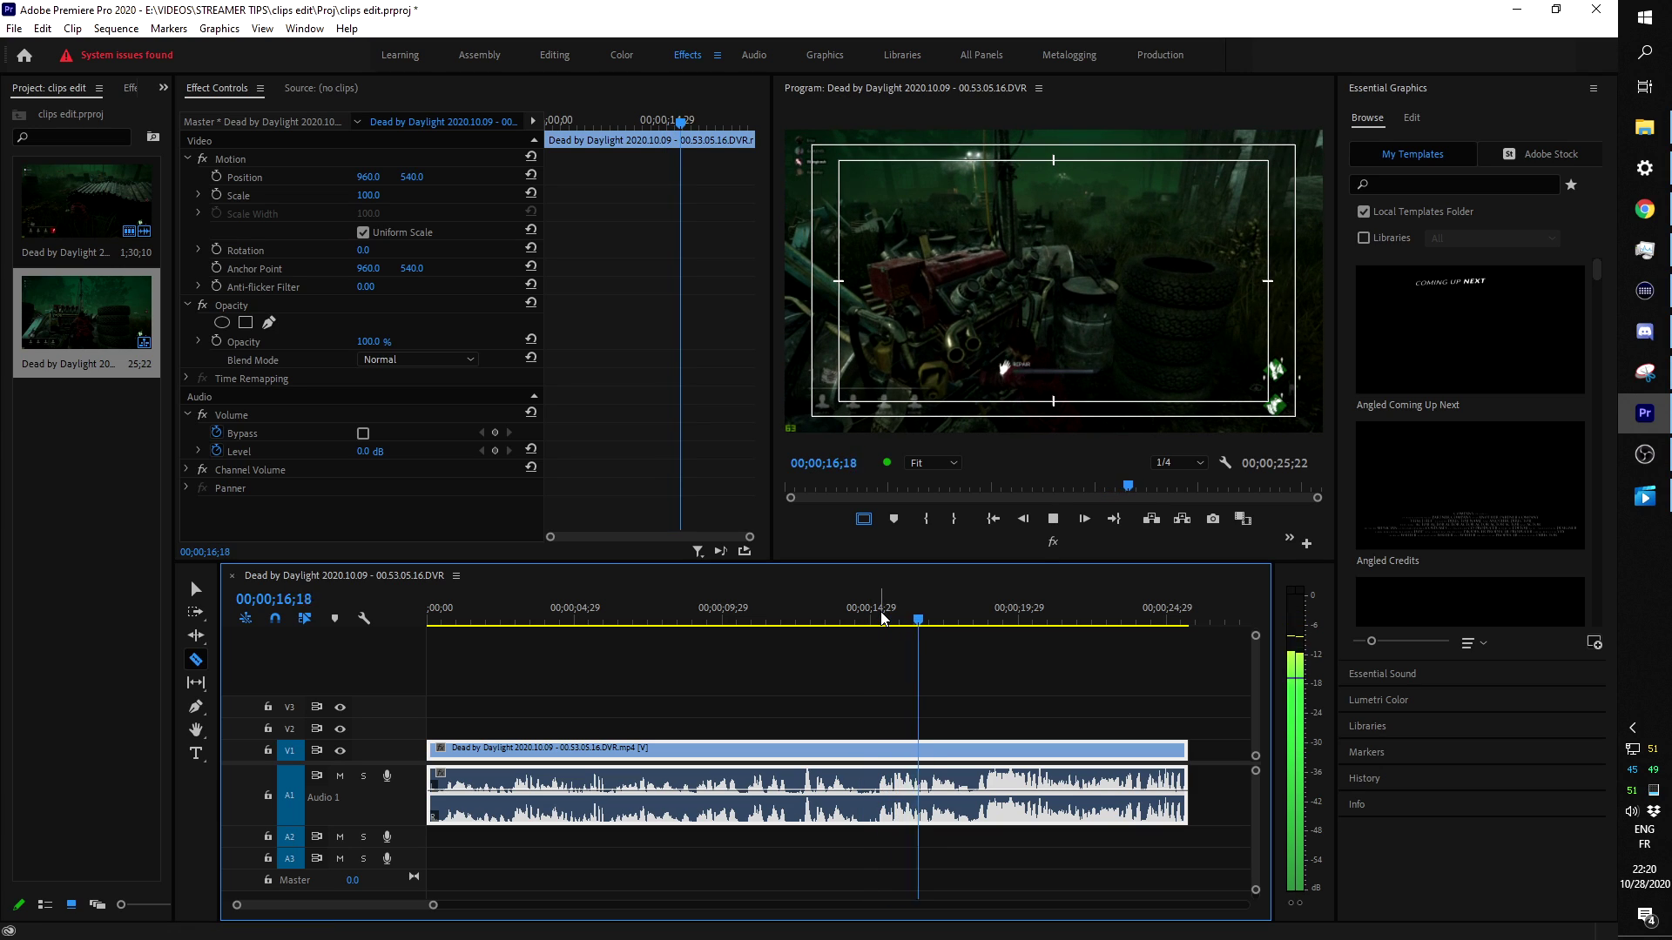
key(space)
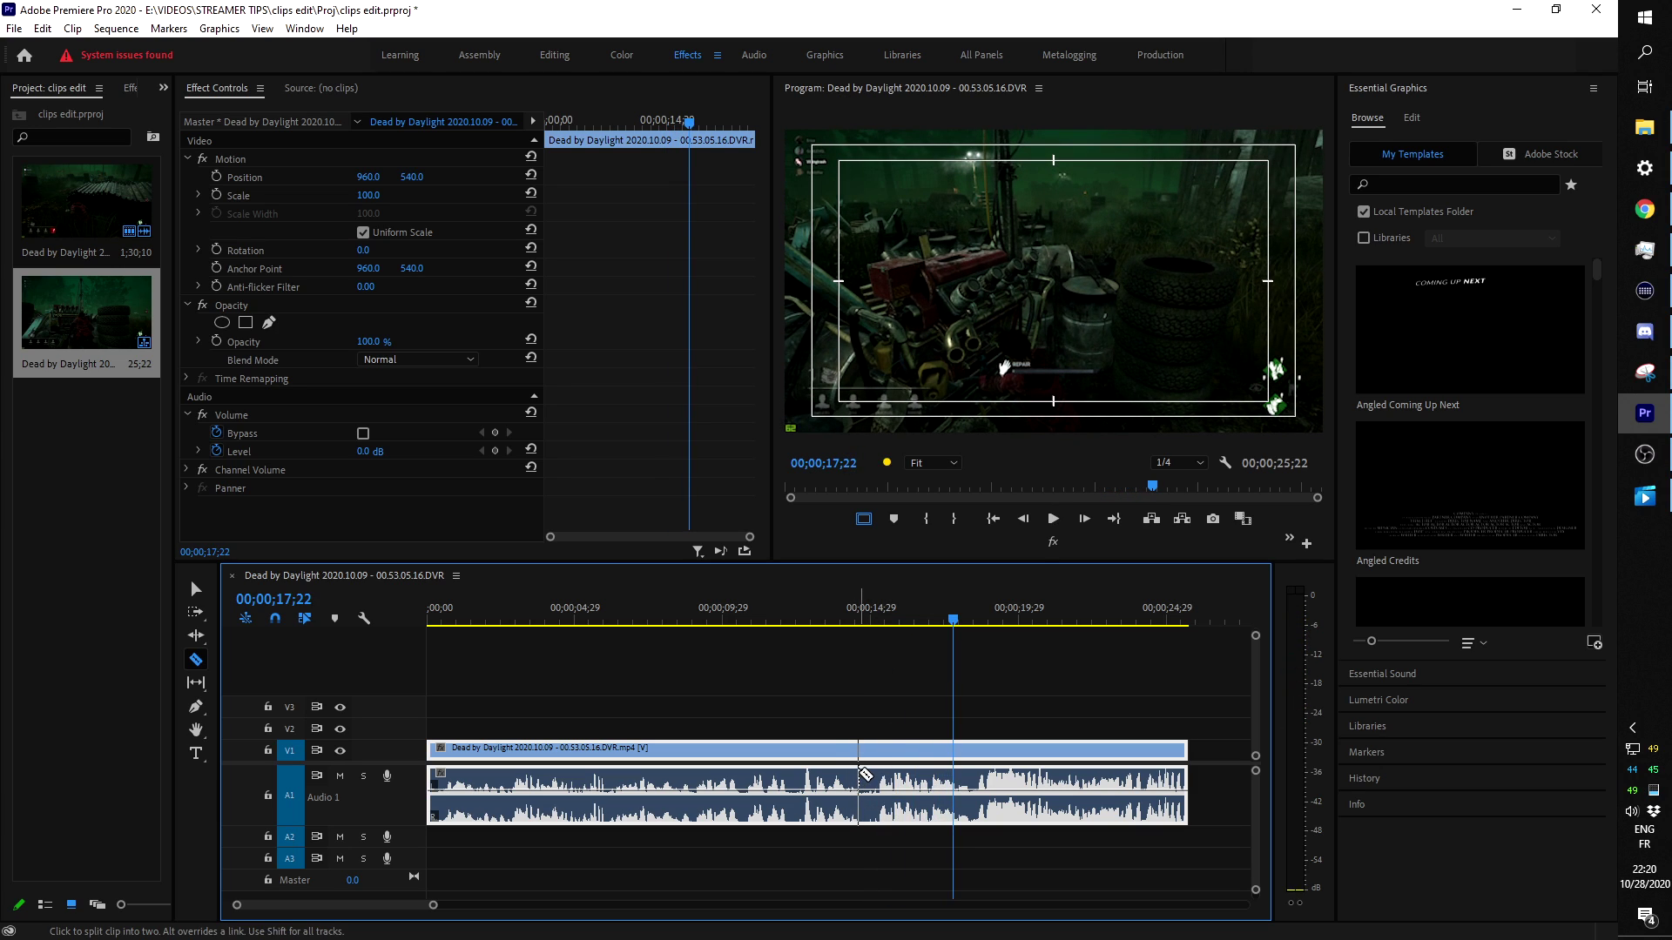
click(859, 774)
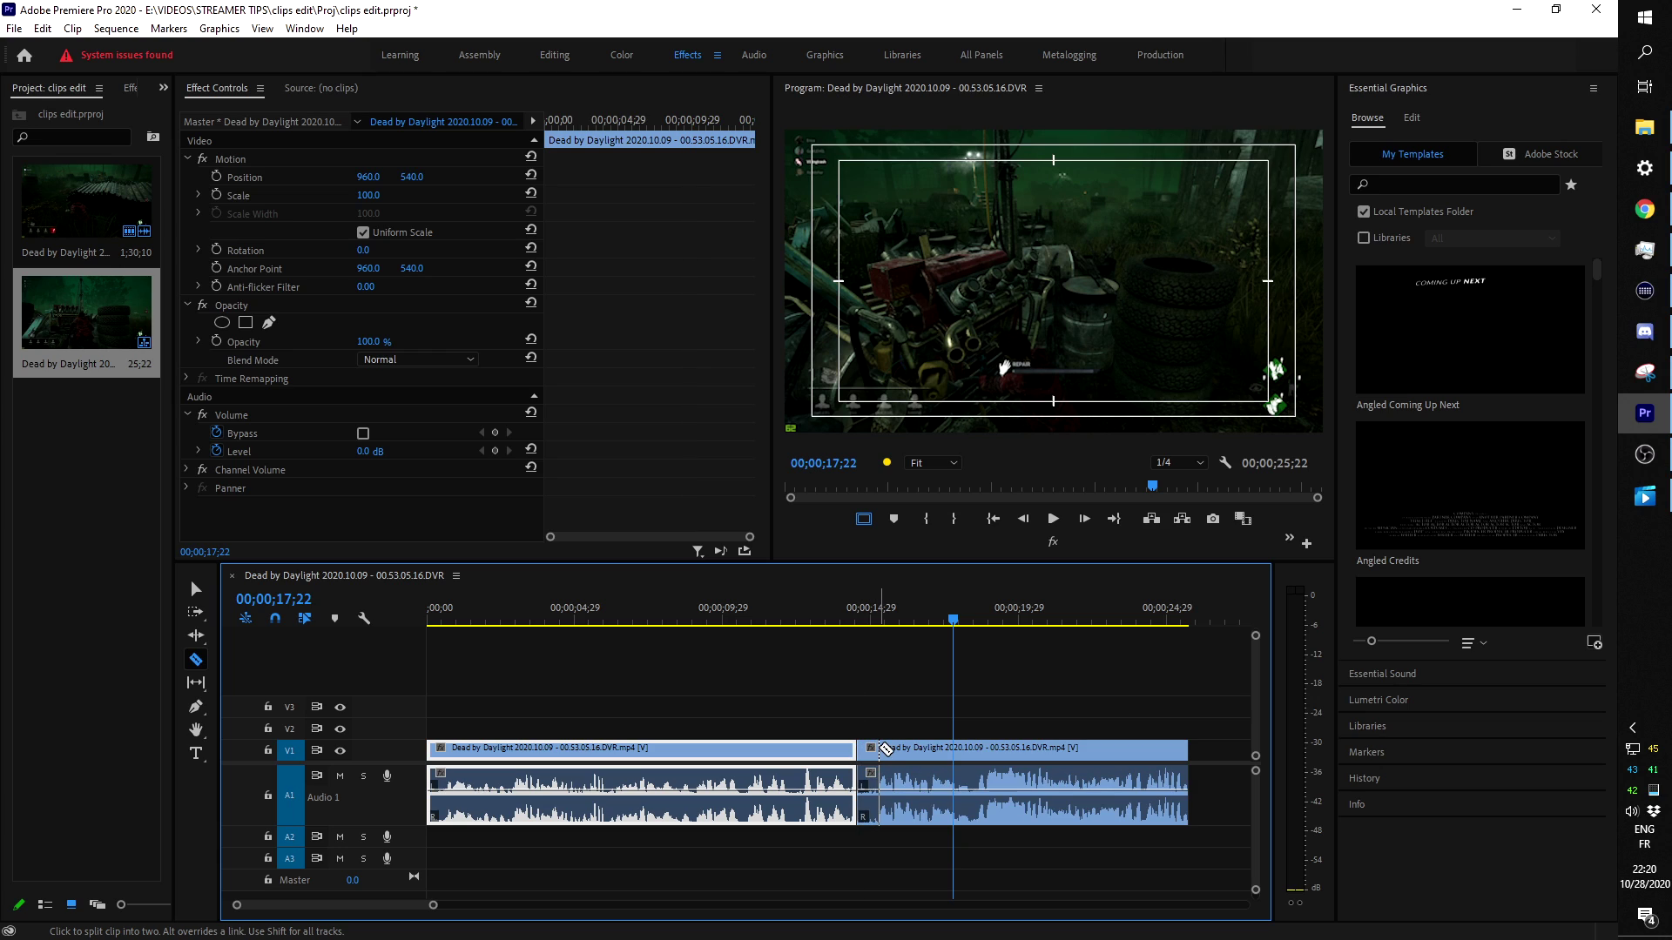
key(v)
click(868, 766)
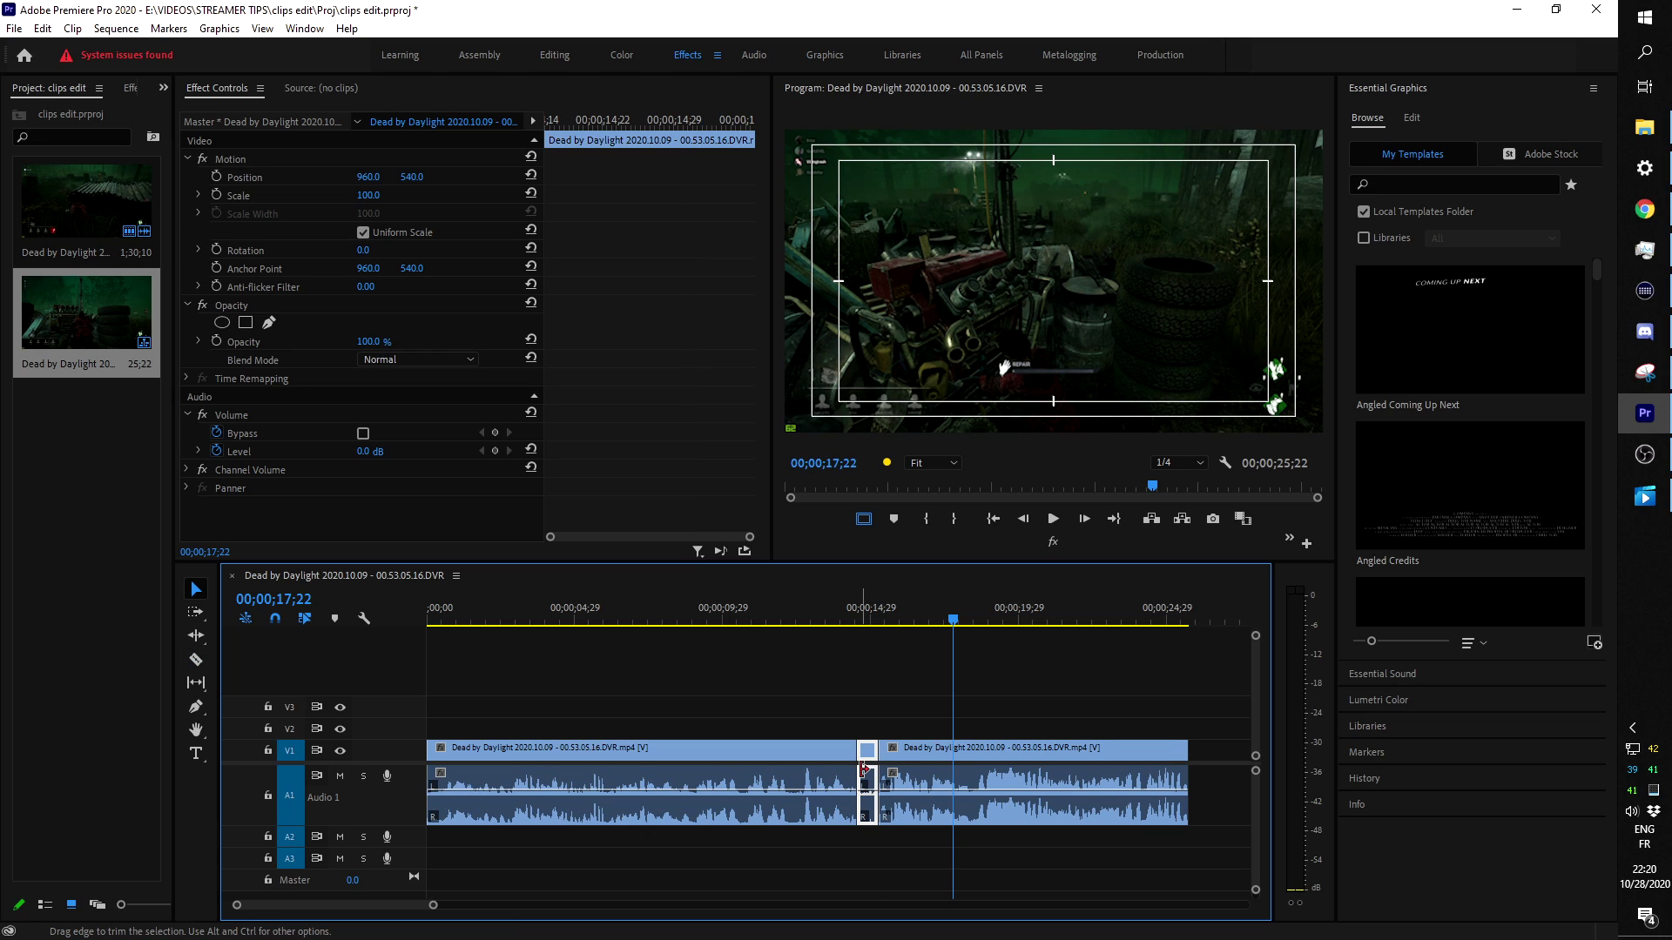
key(shift+Delete)
Replay the sequence from about 00;00;12;00 to check how the new cut plays.
drag(573, 615, 569, 620)
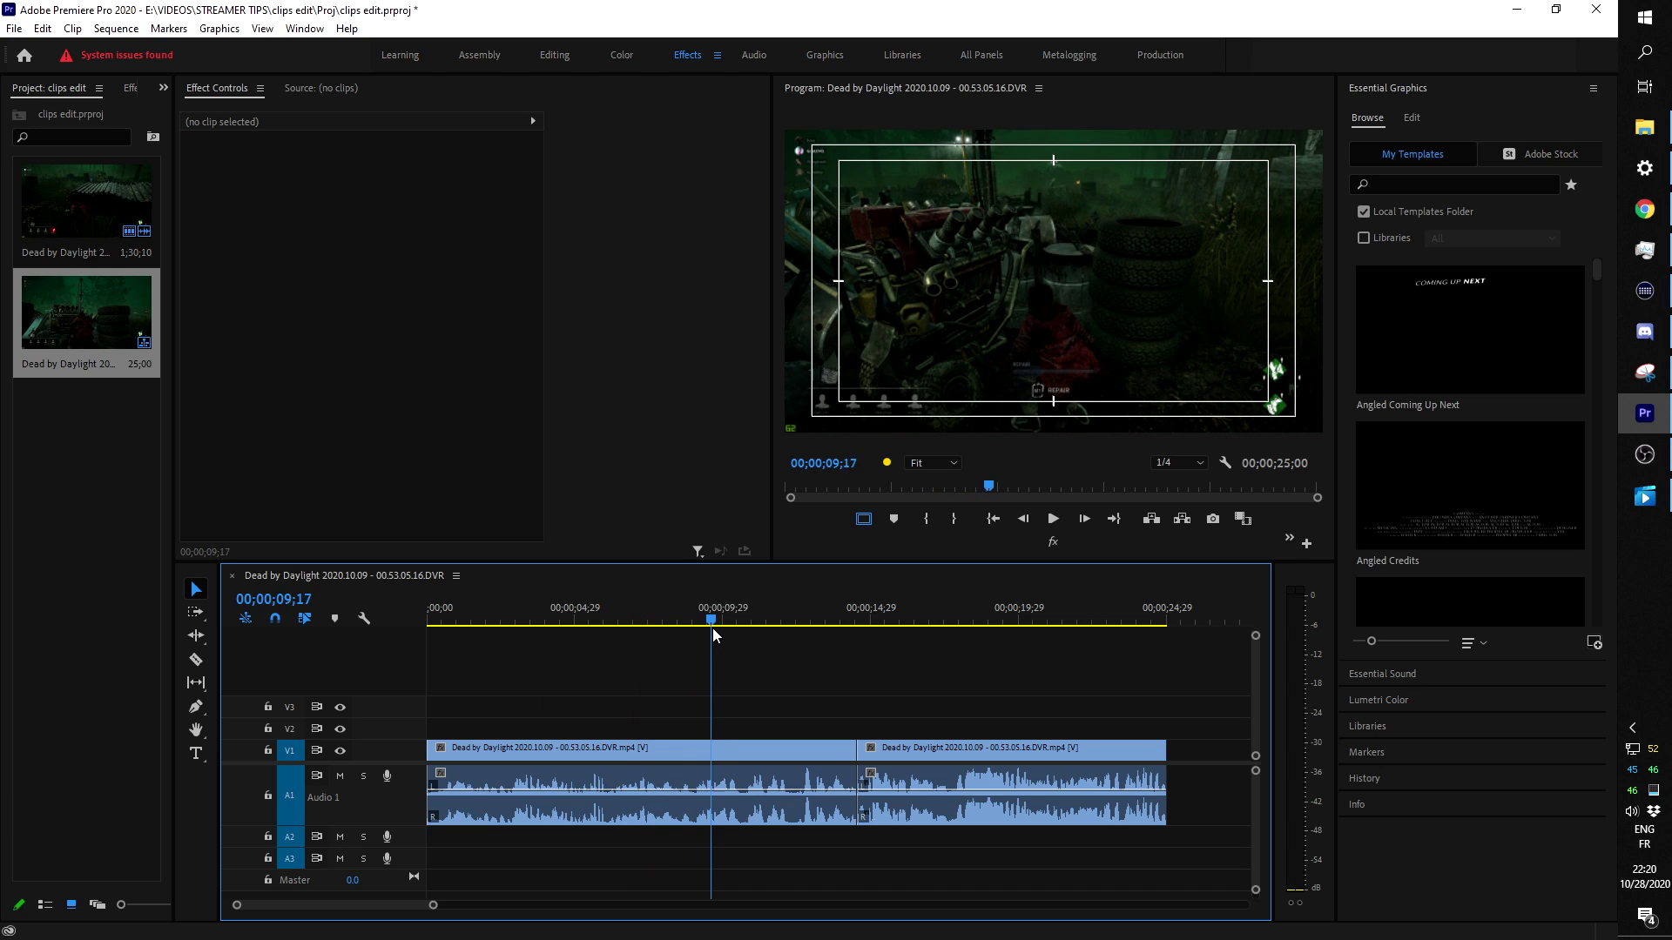
drag(764, 630, 780, 626)
key(space)
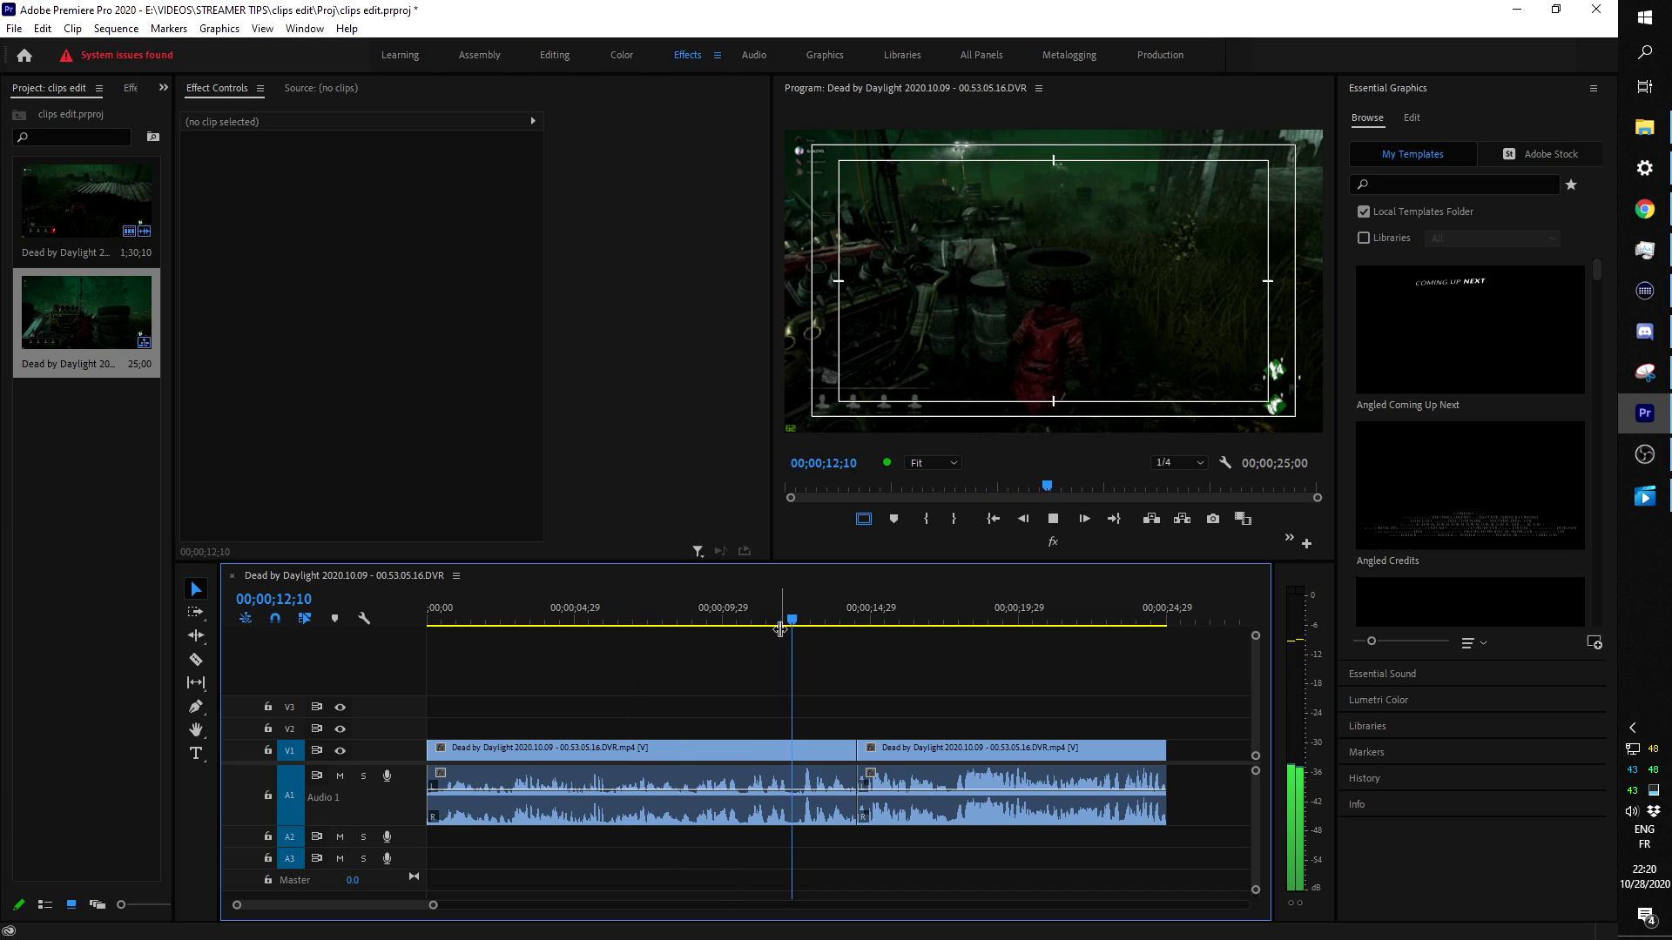
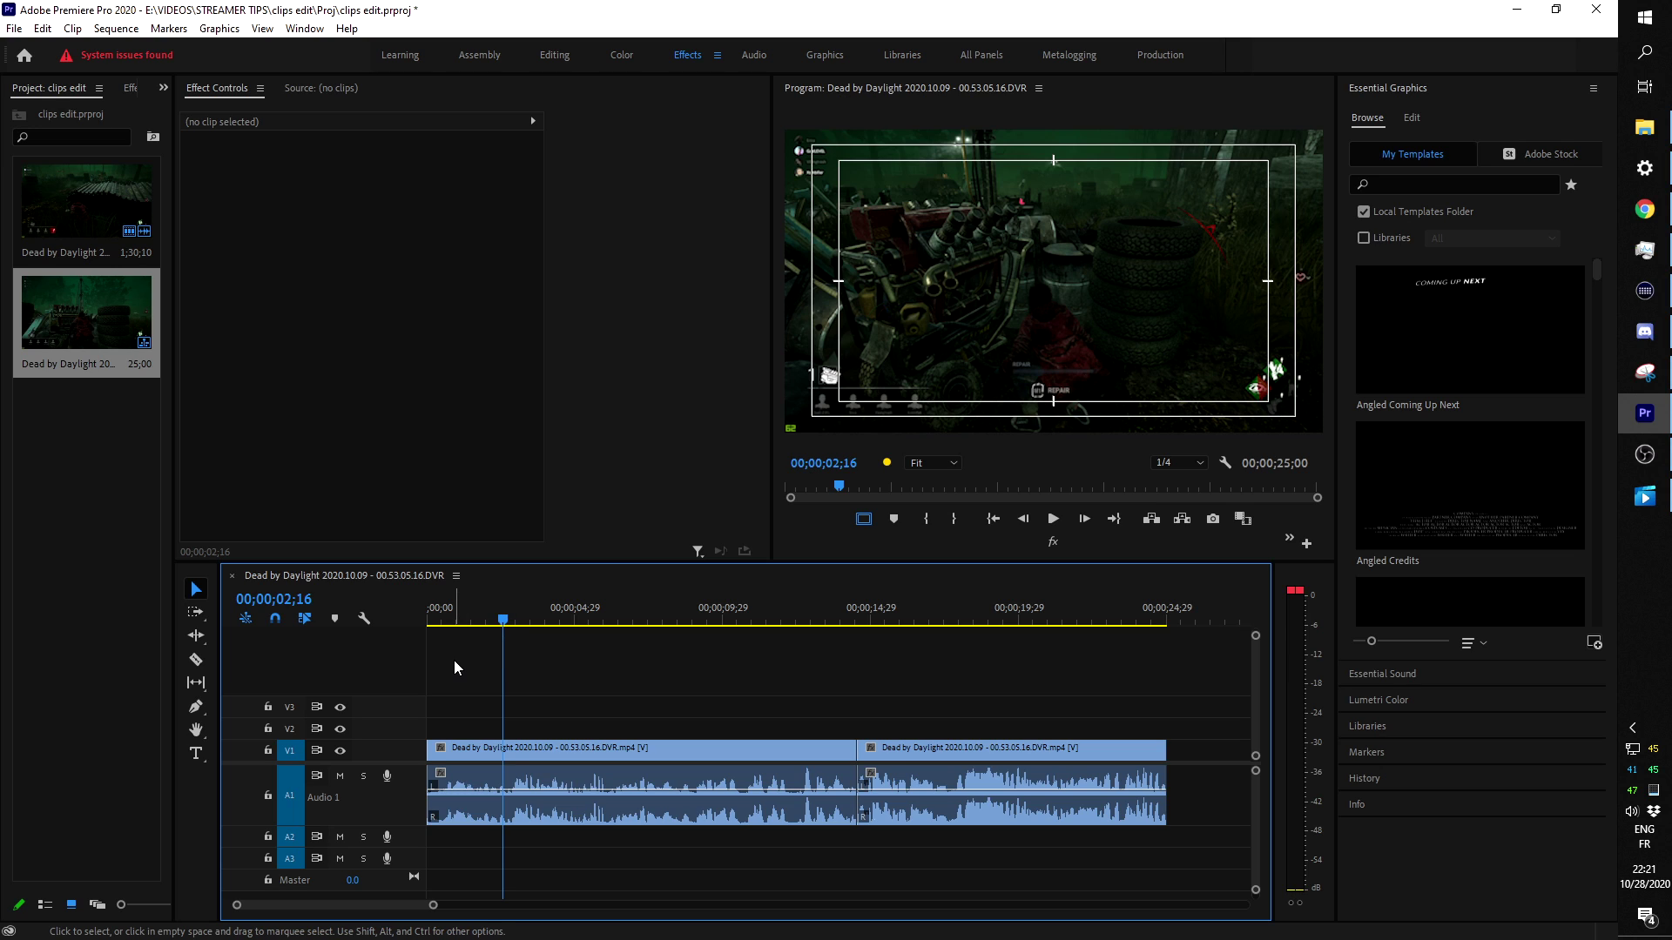
Split the first clip at 00;00;05;01 and 00;00;10;23, and select the segment between the two cuts.
click(420, 618)
drag(421, 618, 552, 623)
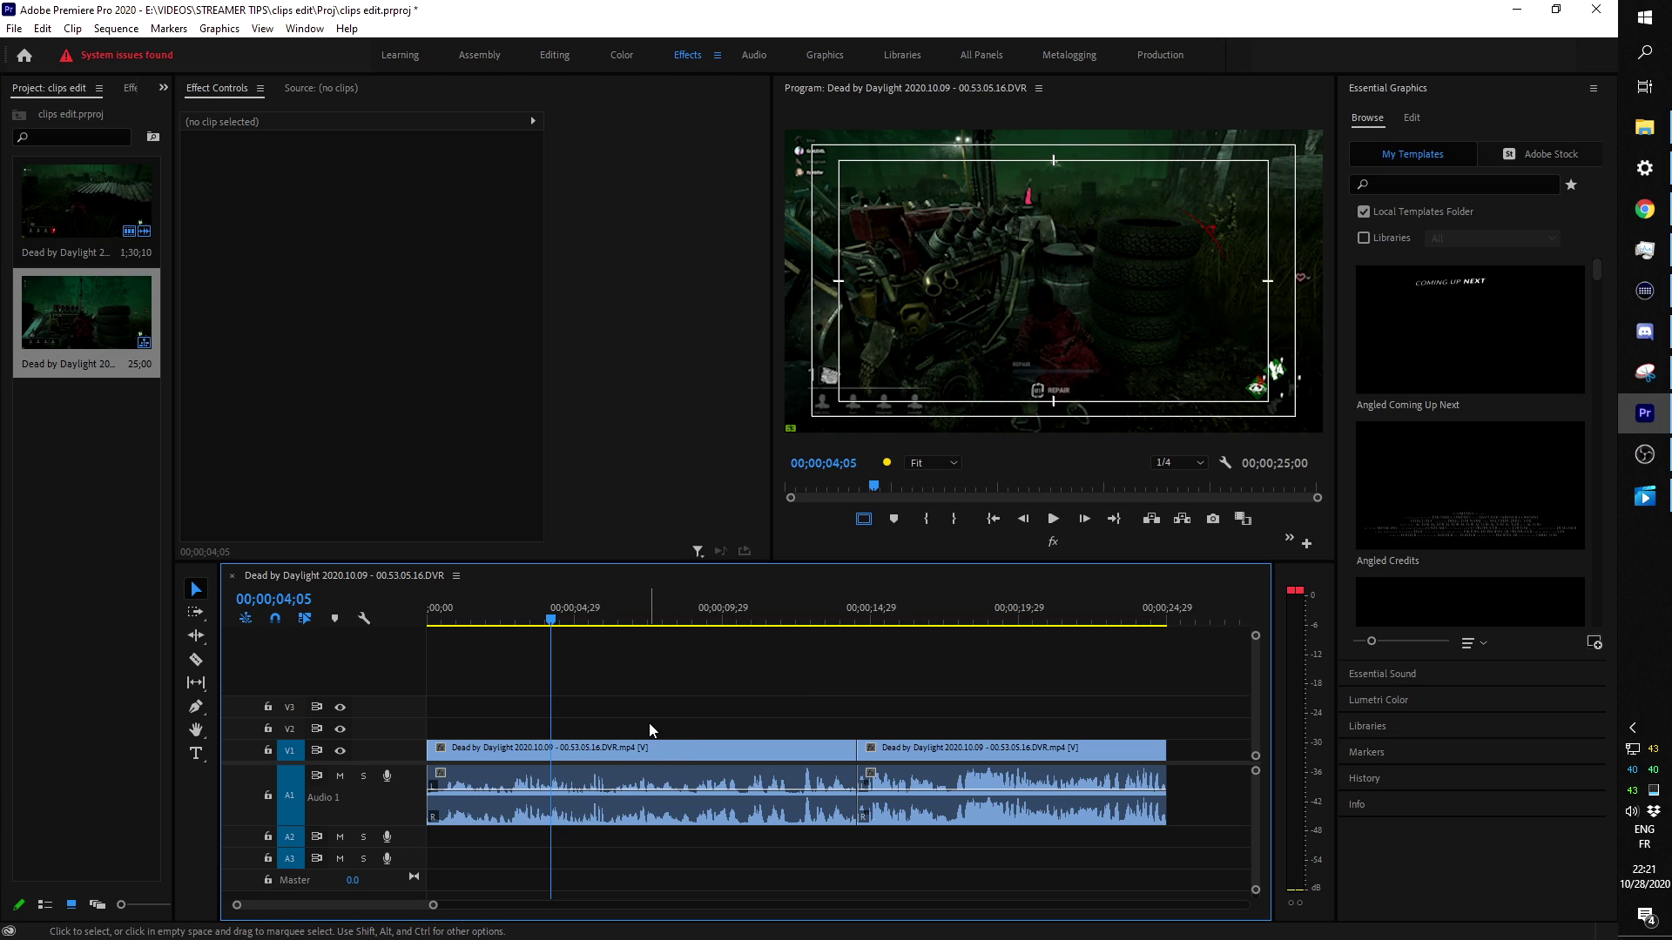
drag(556, 616, 576, 618)
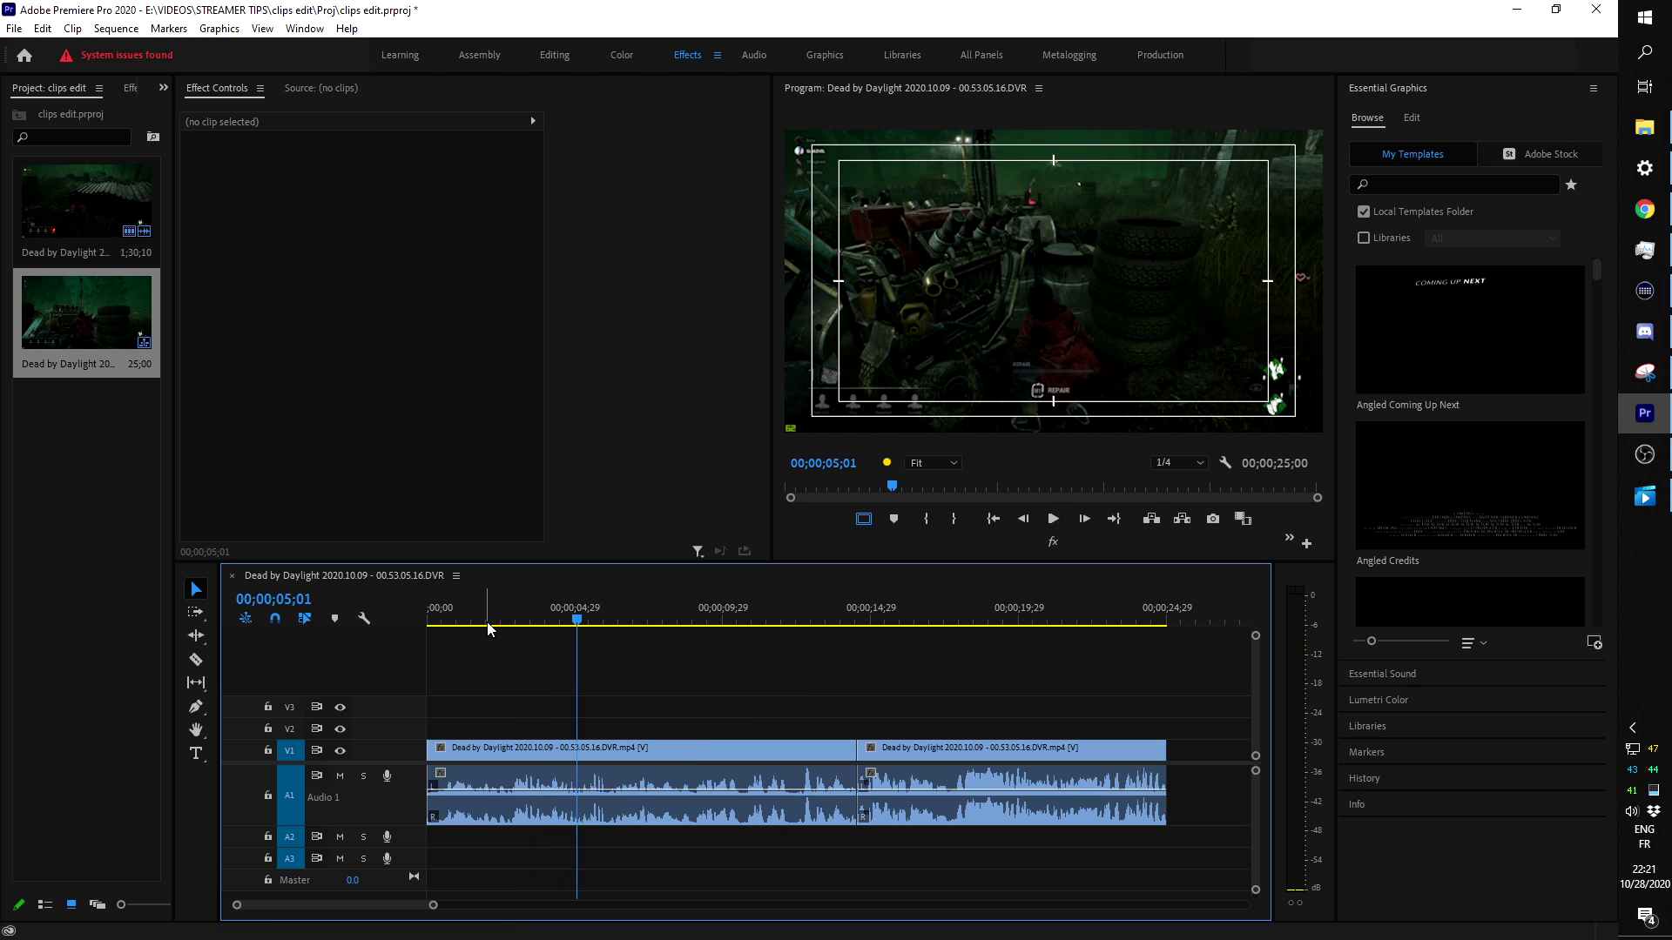
key(c)
click(585, 787)
drag(578, 620, 747, 644)
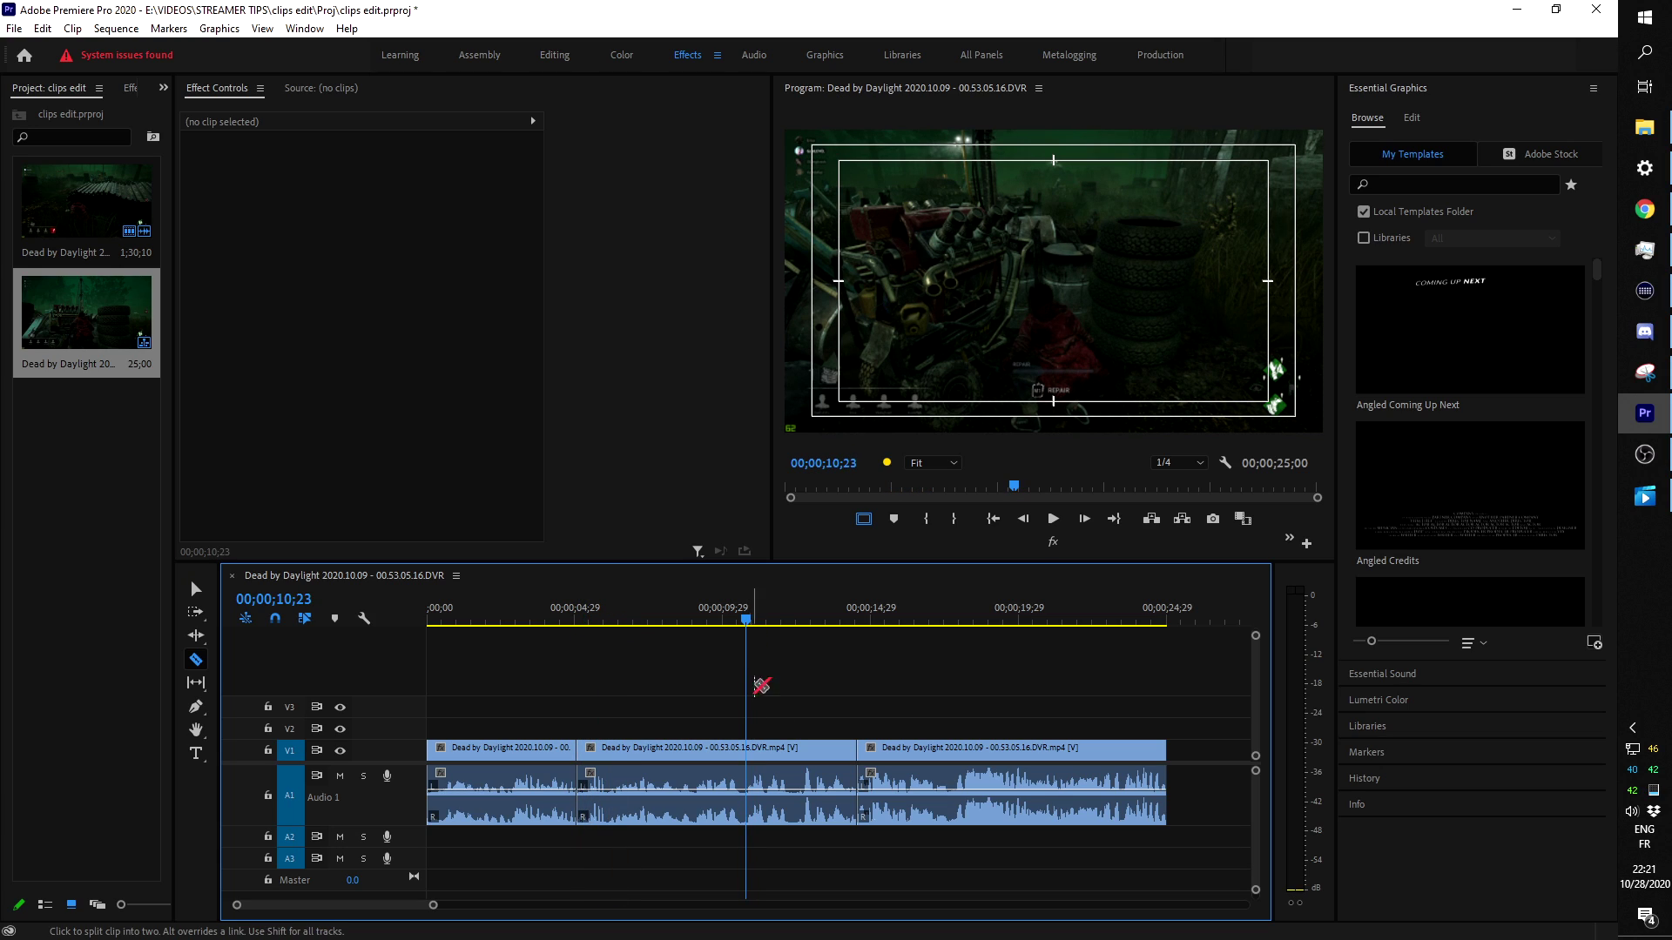
click(746, 783)
key(v)
click(667, 770)
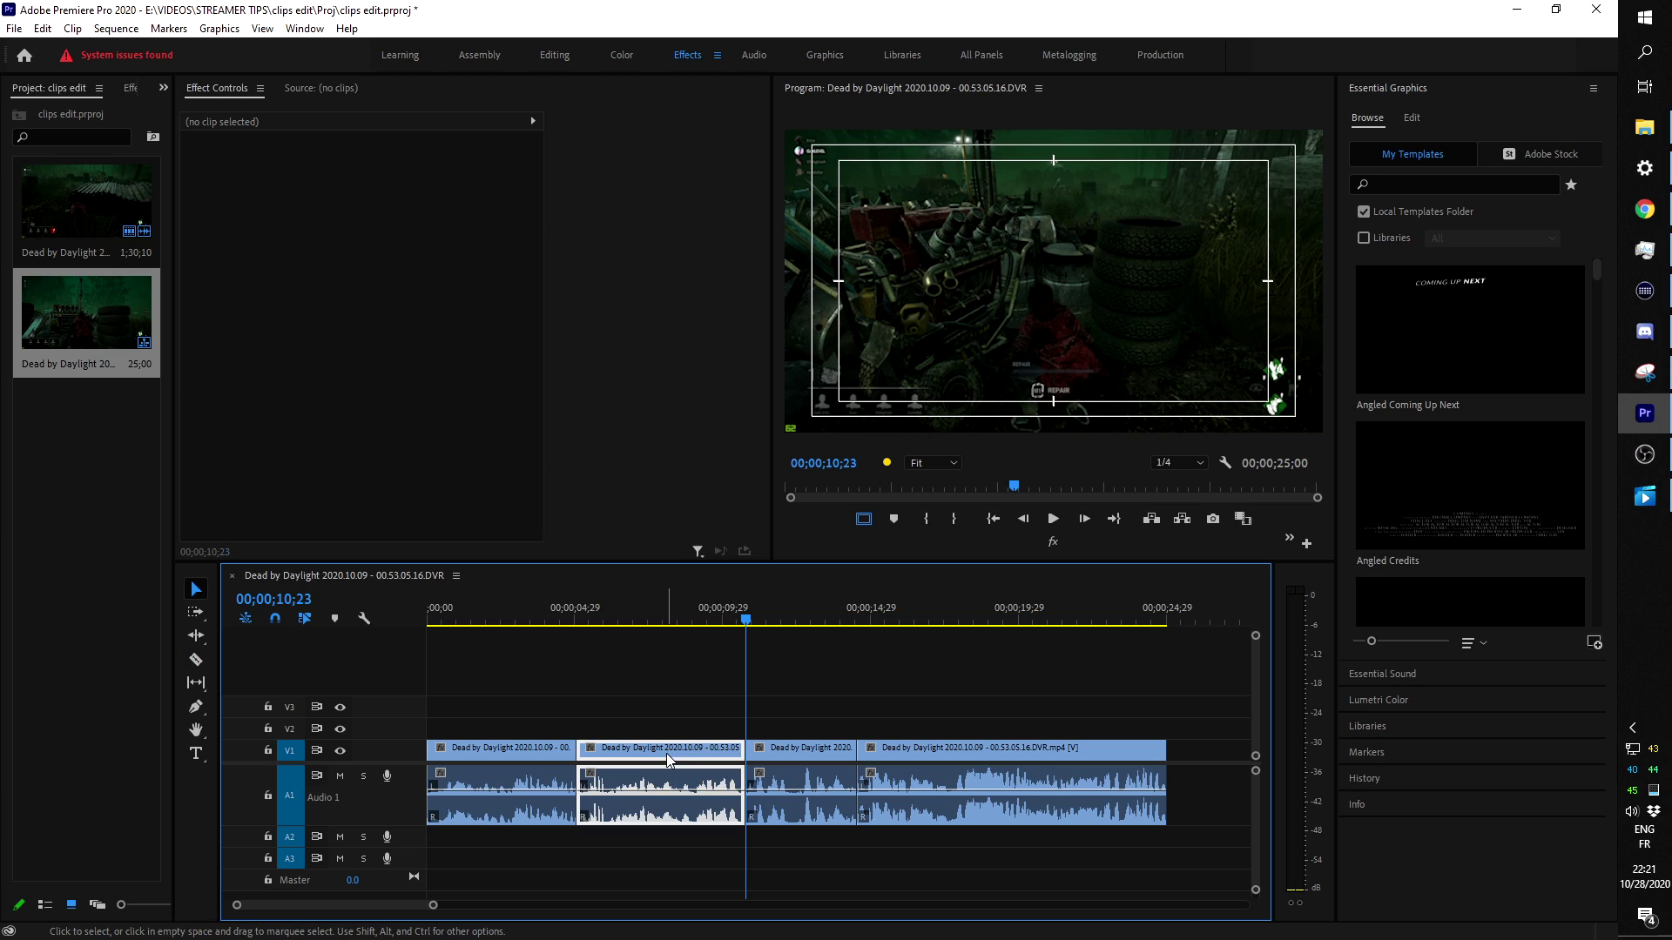
Zoom the selected segment into the background area by setting its Scale to 260 and Position to 1044, 1380.
drag(729, 620, 660, 622)
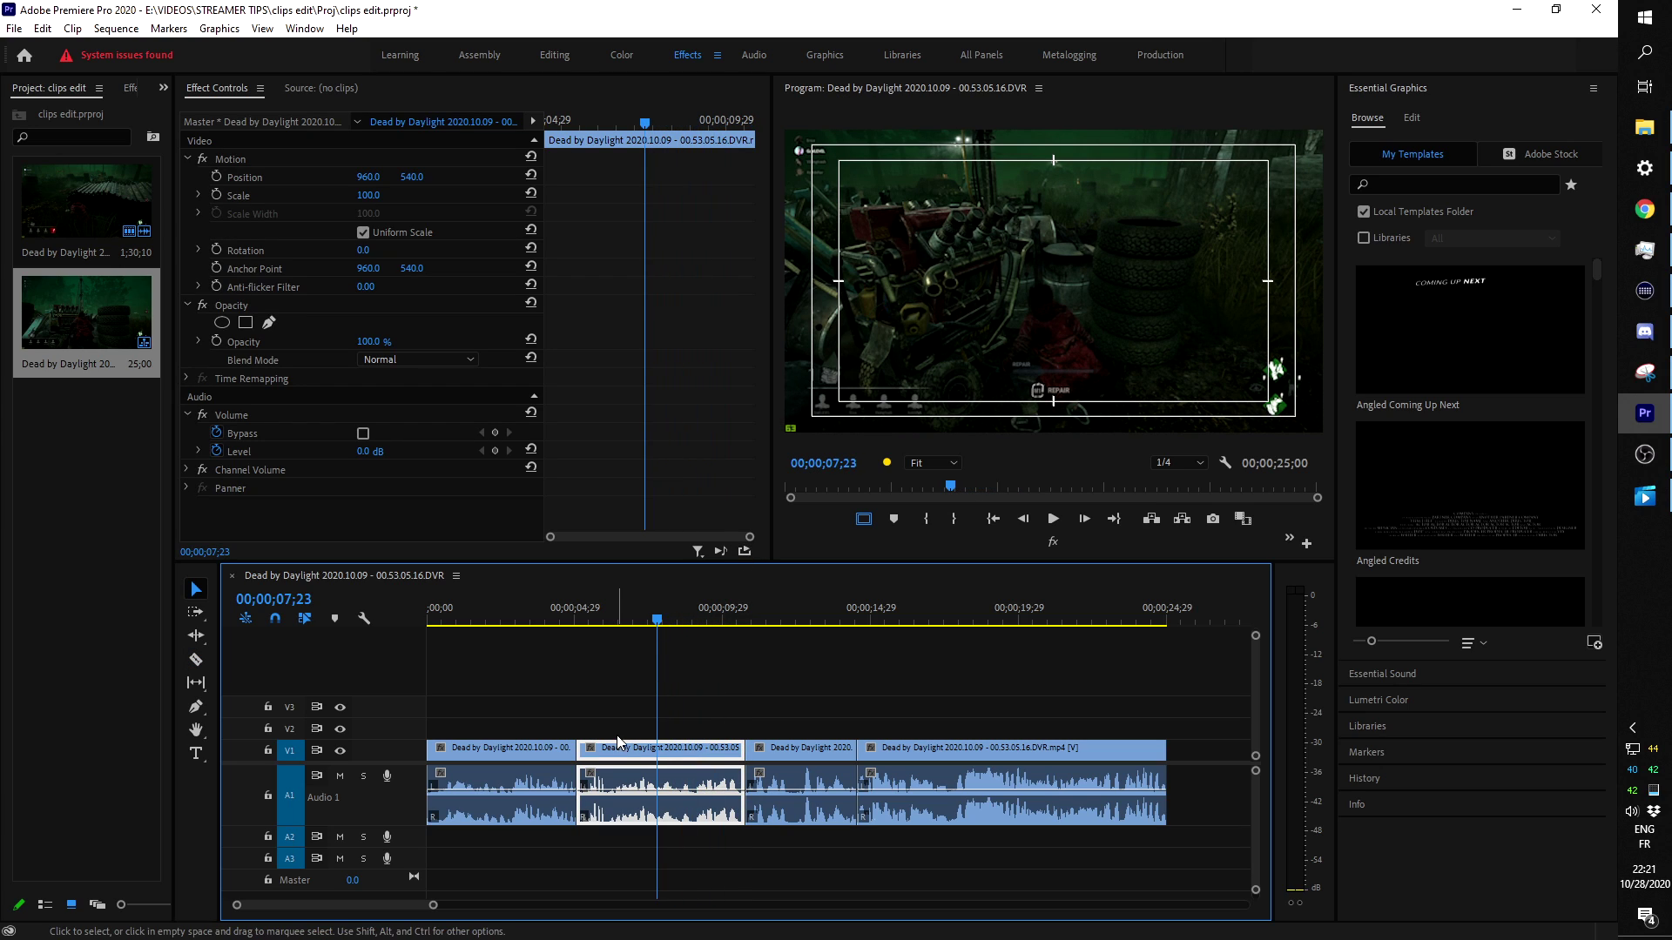
drag(368, 195, 387, 200)
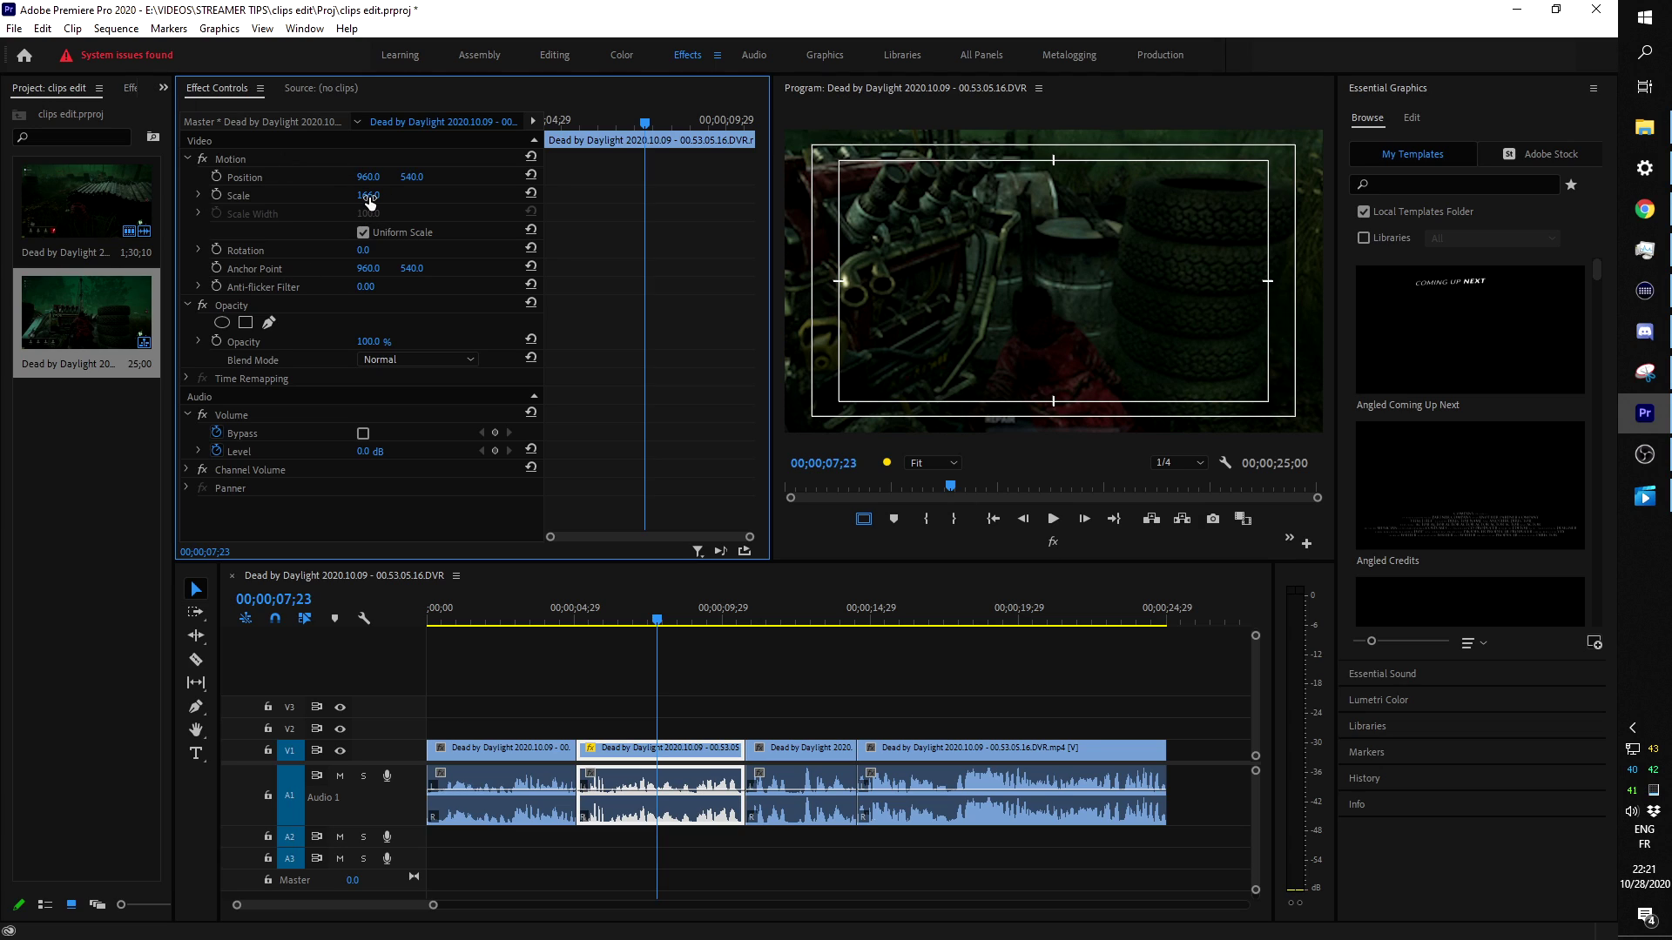
click(380, 195)
drag(412, 177, 714, 177)
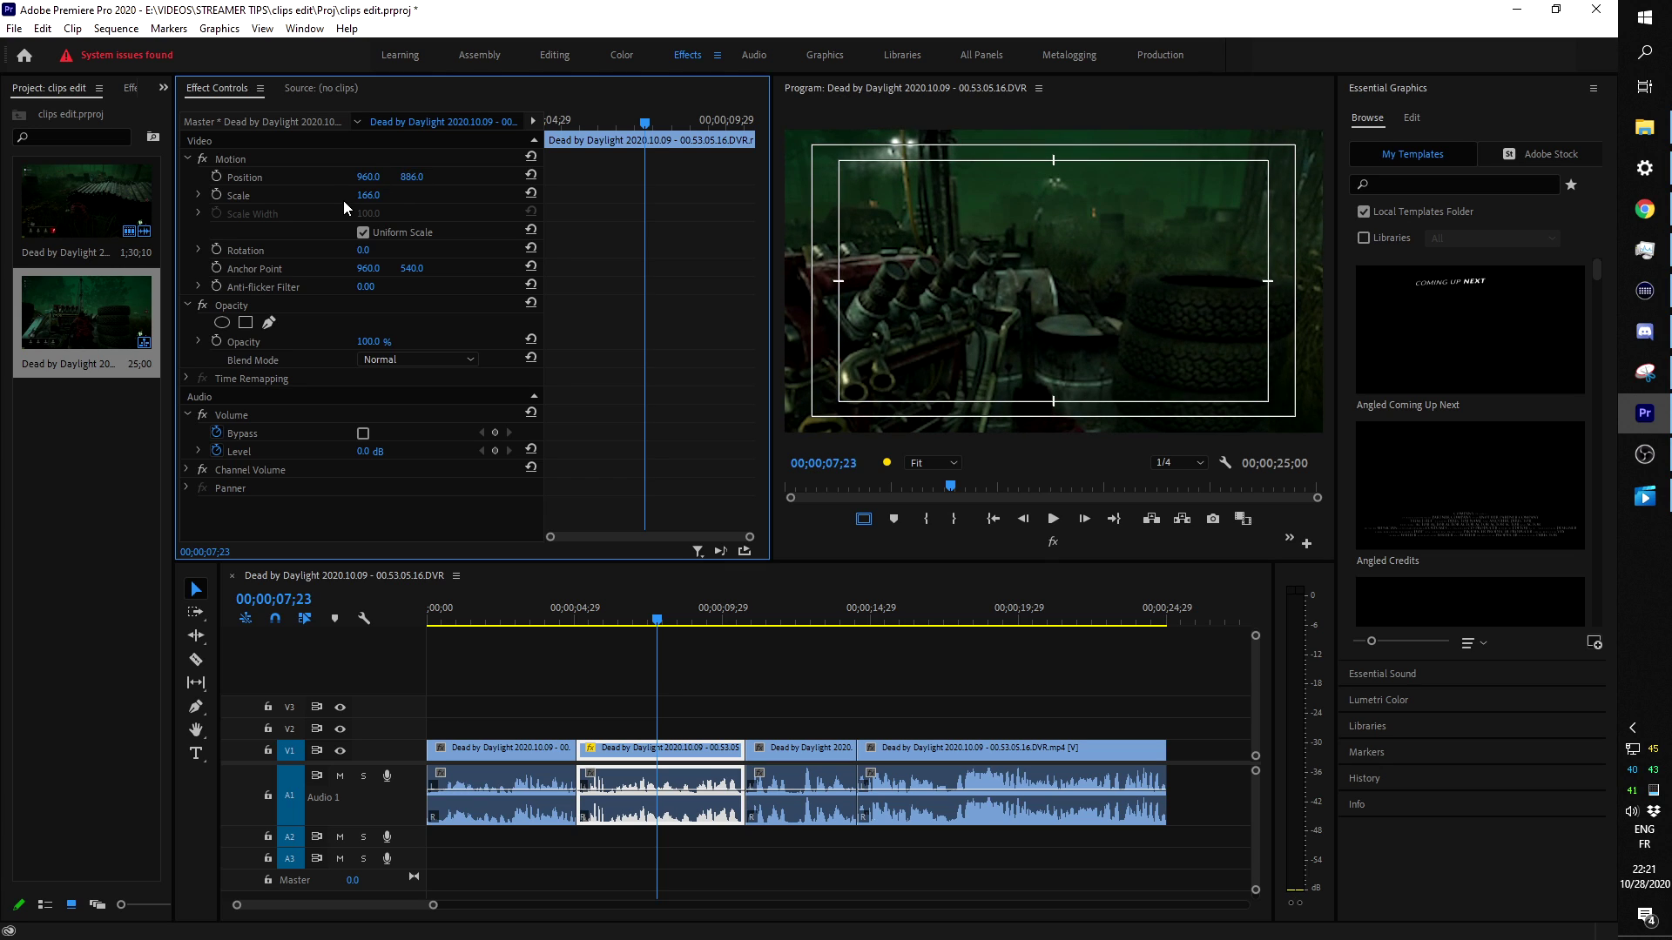
drag(357, 196, 844, 177)
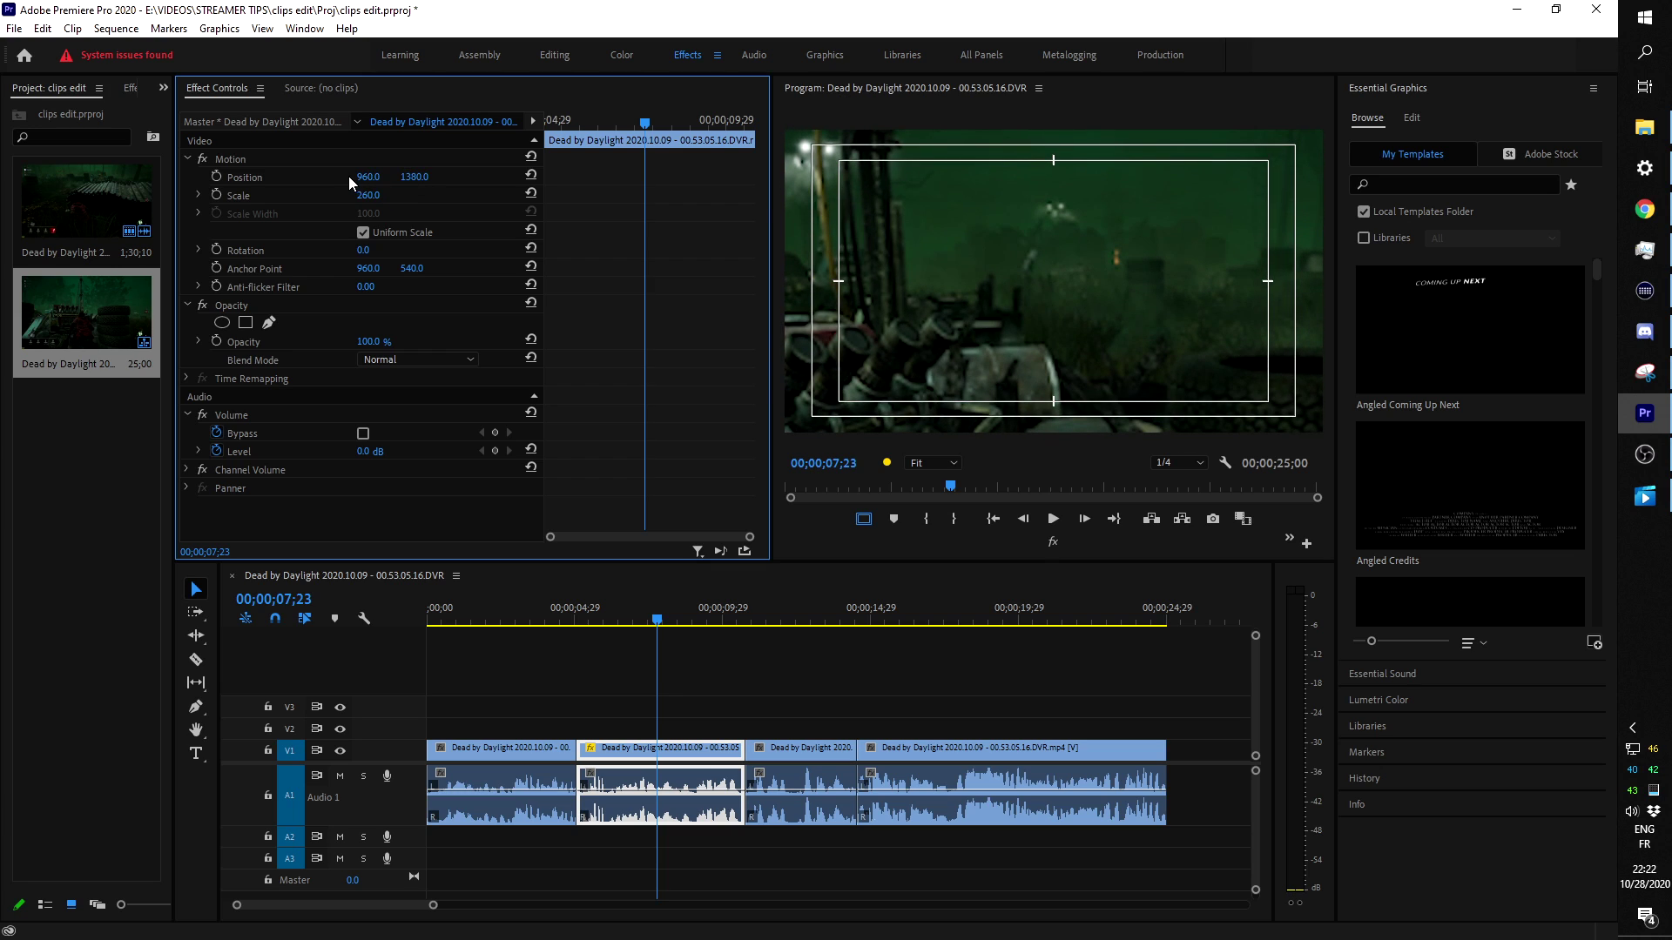
drag(369, 177, 441, 177)
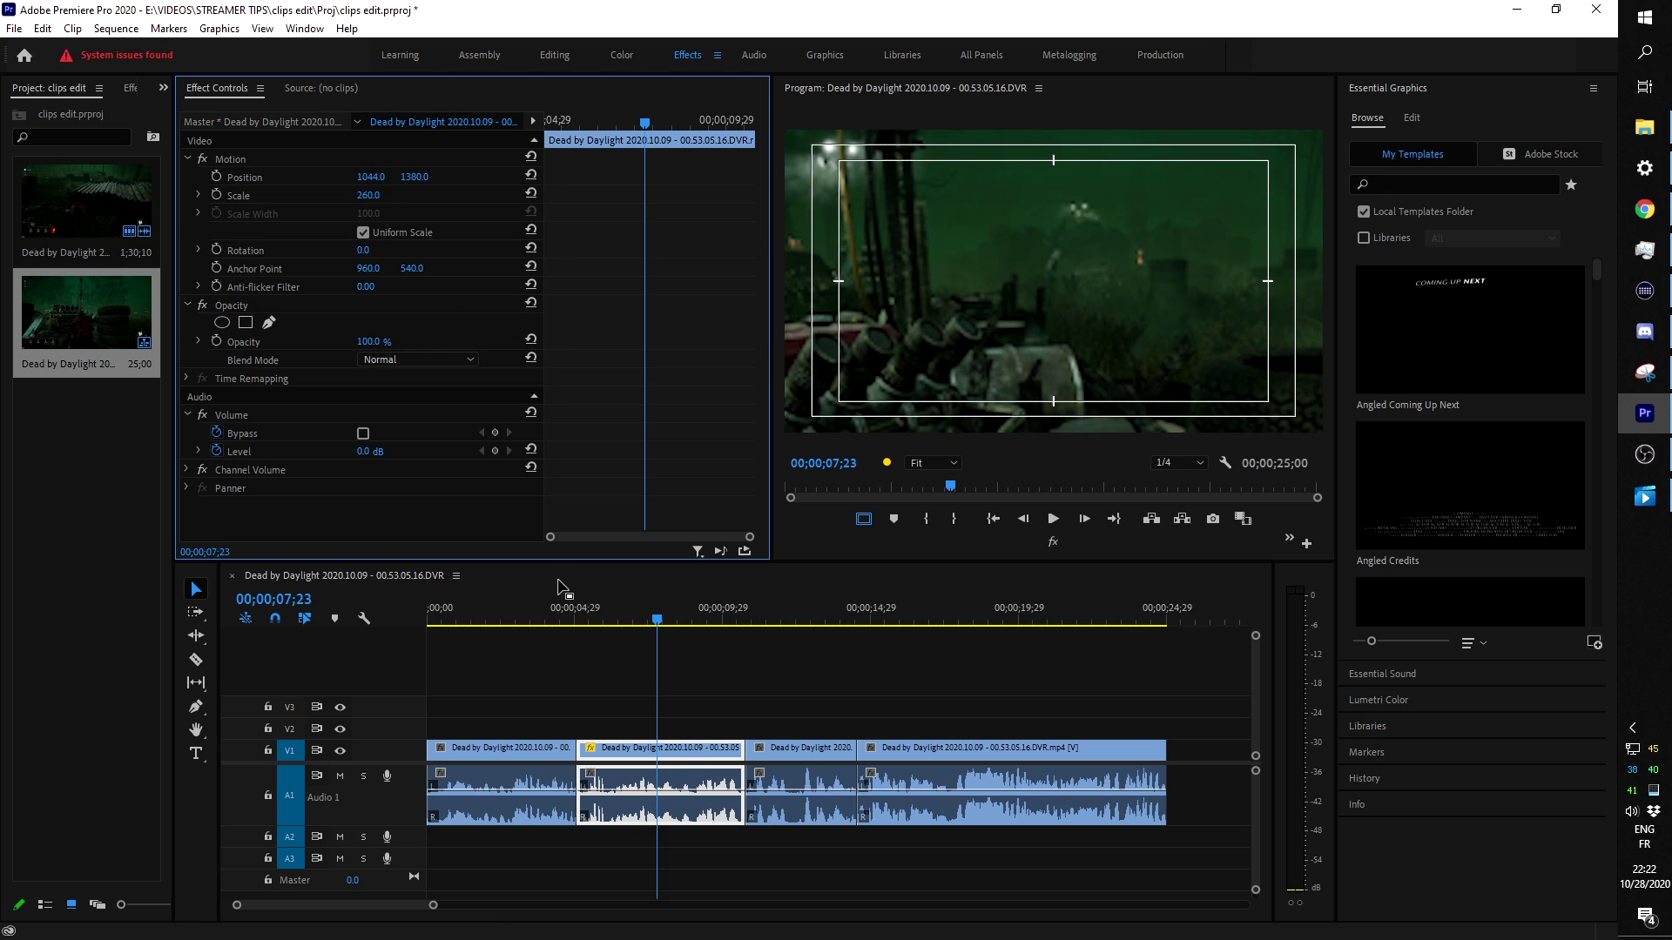
Play the sequence and scrub through the zoomed segment to examine its framing and the movement in the background.
key(space)
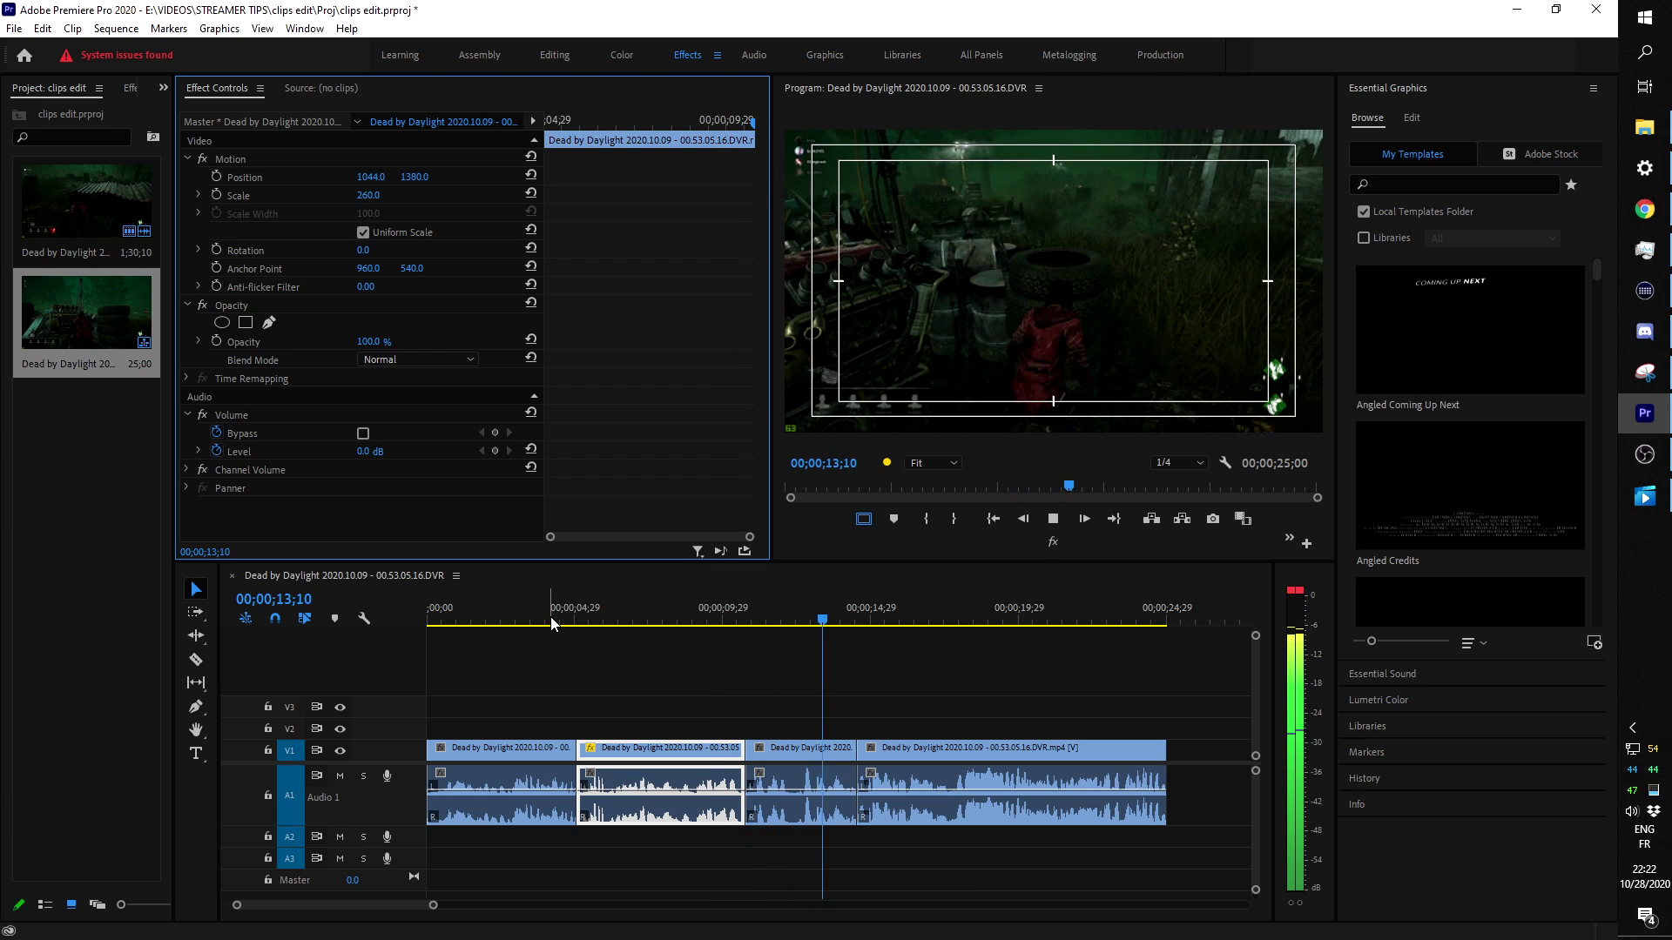
key(space)
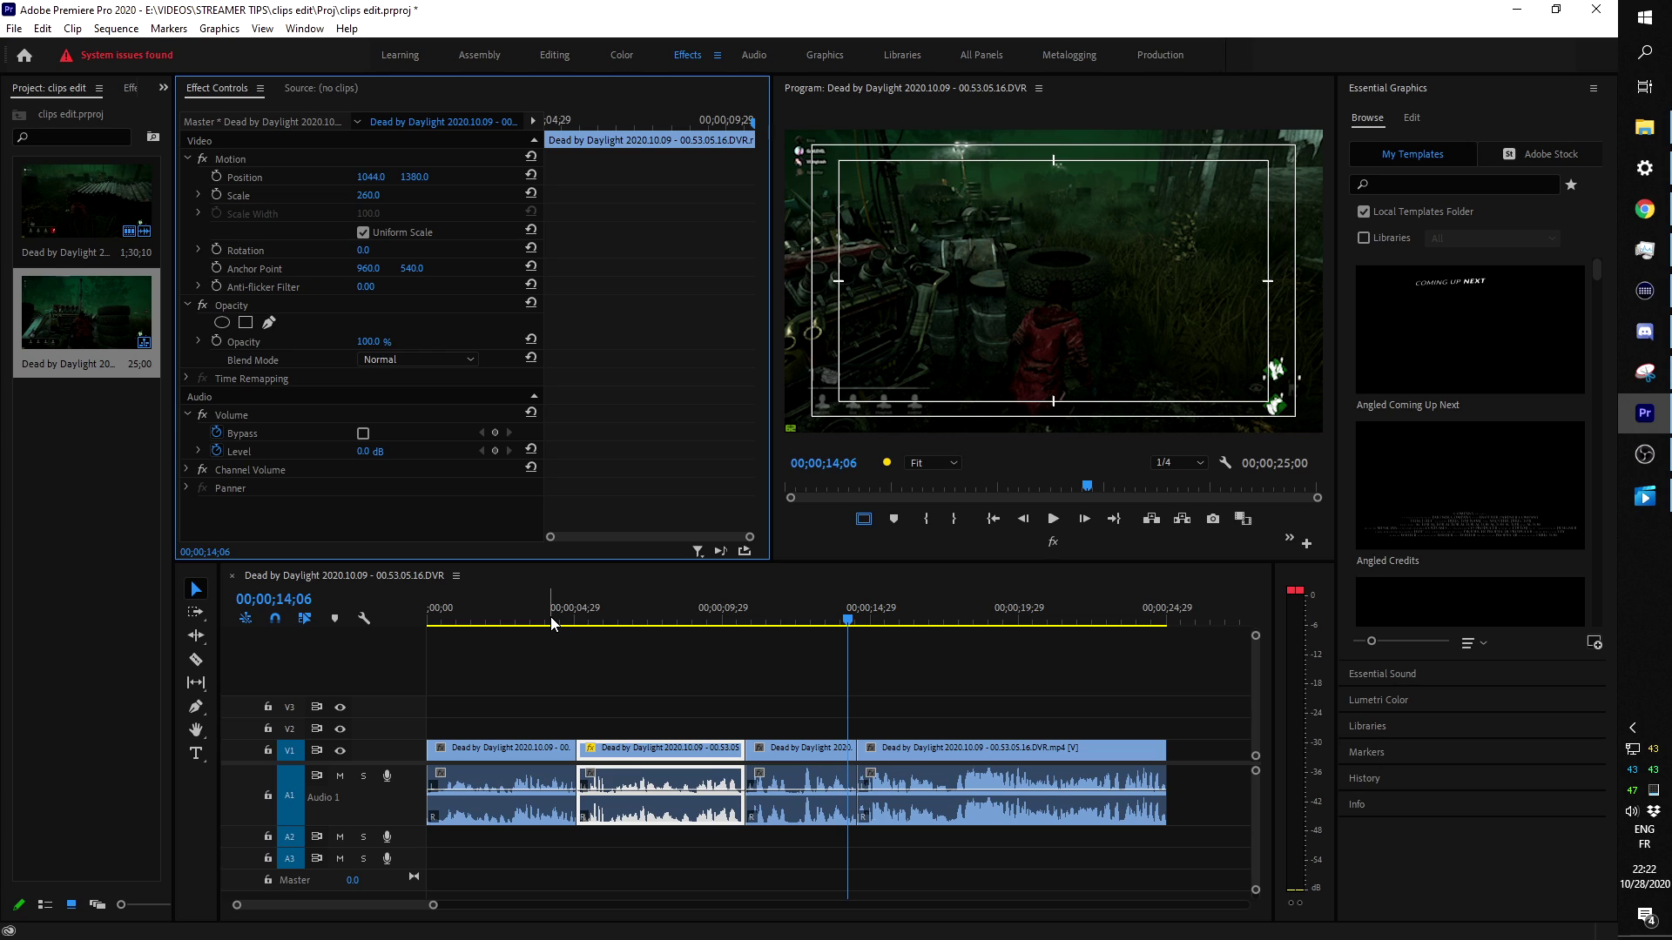
click(585, 624)
drag(587, 624, 748, 635)
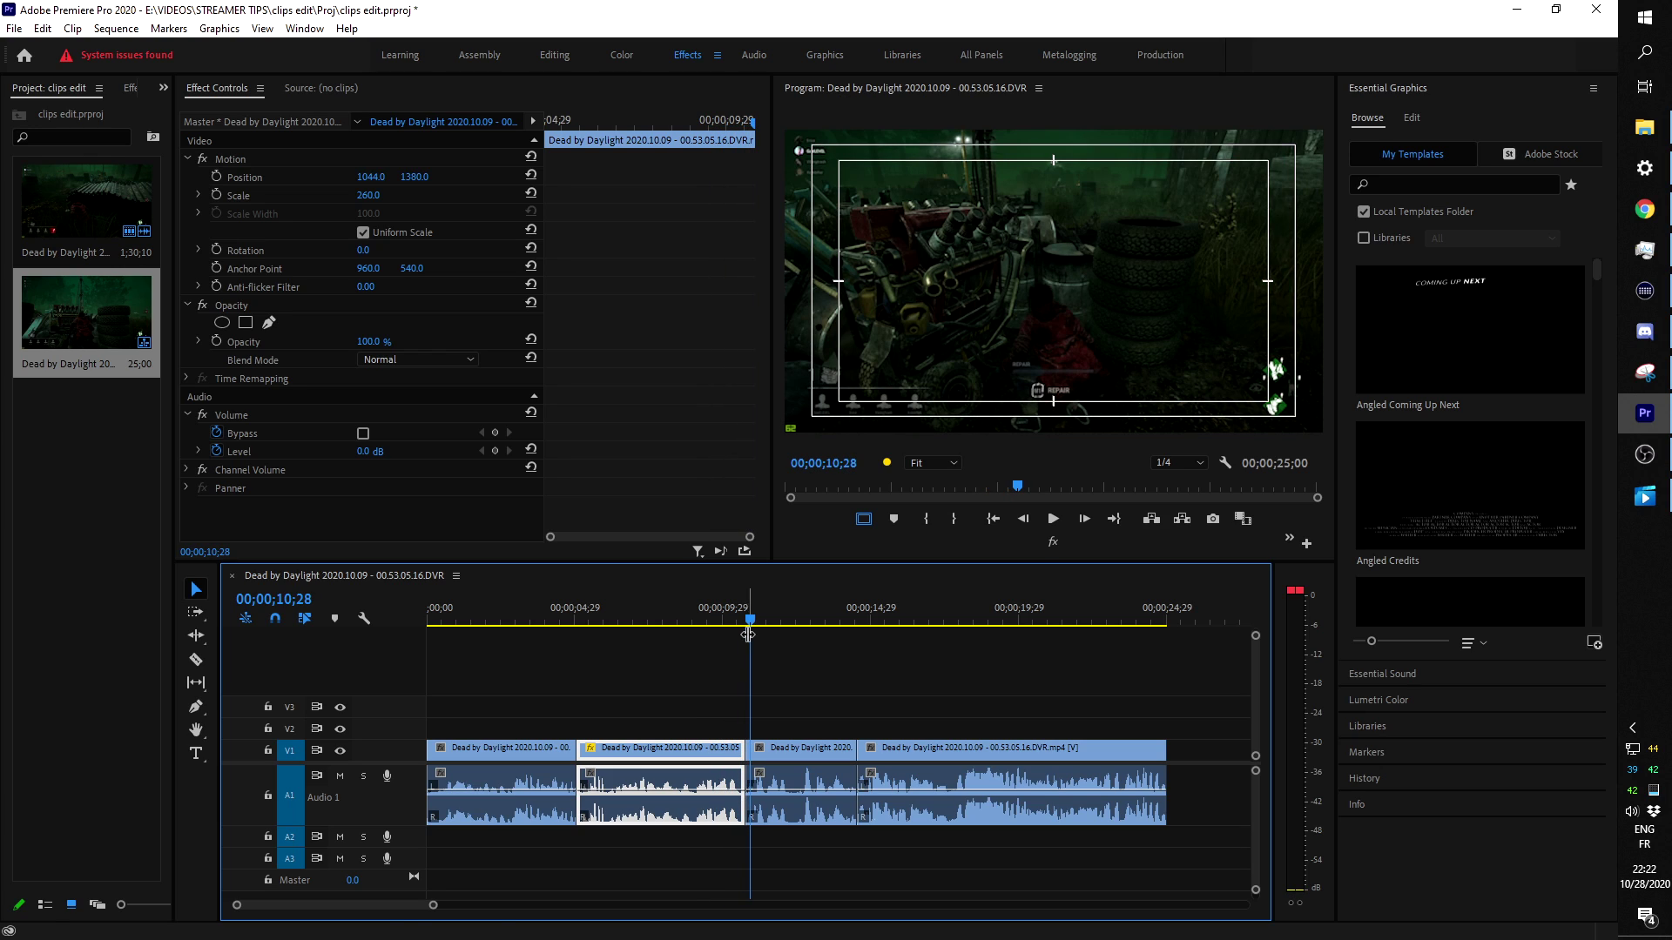
Save the project and start Position keyframing at the zoomed segment's first frame, 00;00;05;01, with Position 1166, 1380.
drag(569, 607, 577, 667)
click(376, 520)
key(Left)
key(ctrl+s)
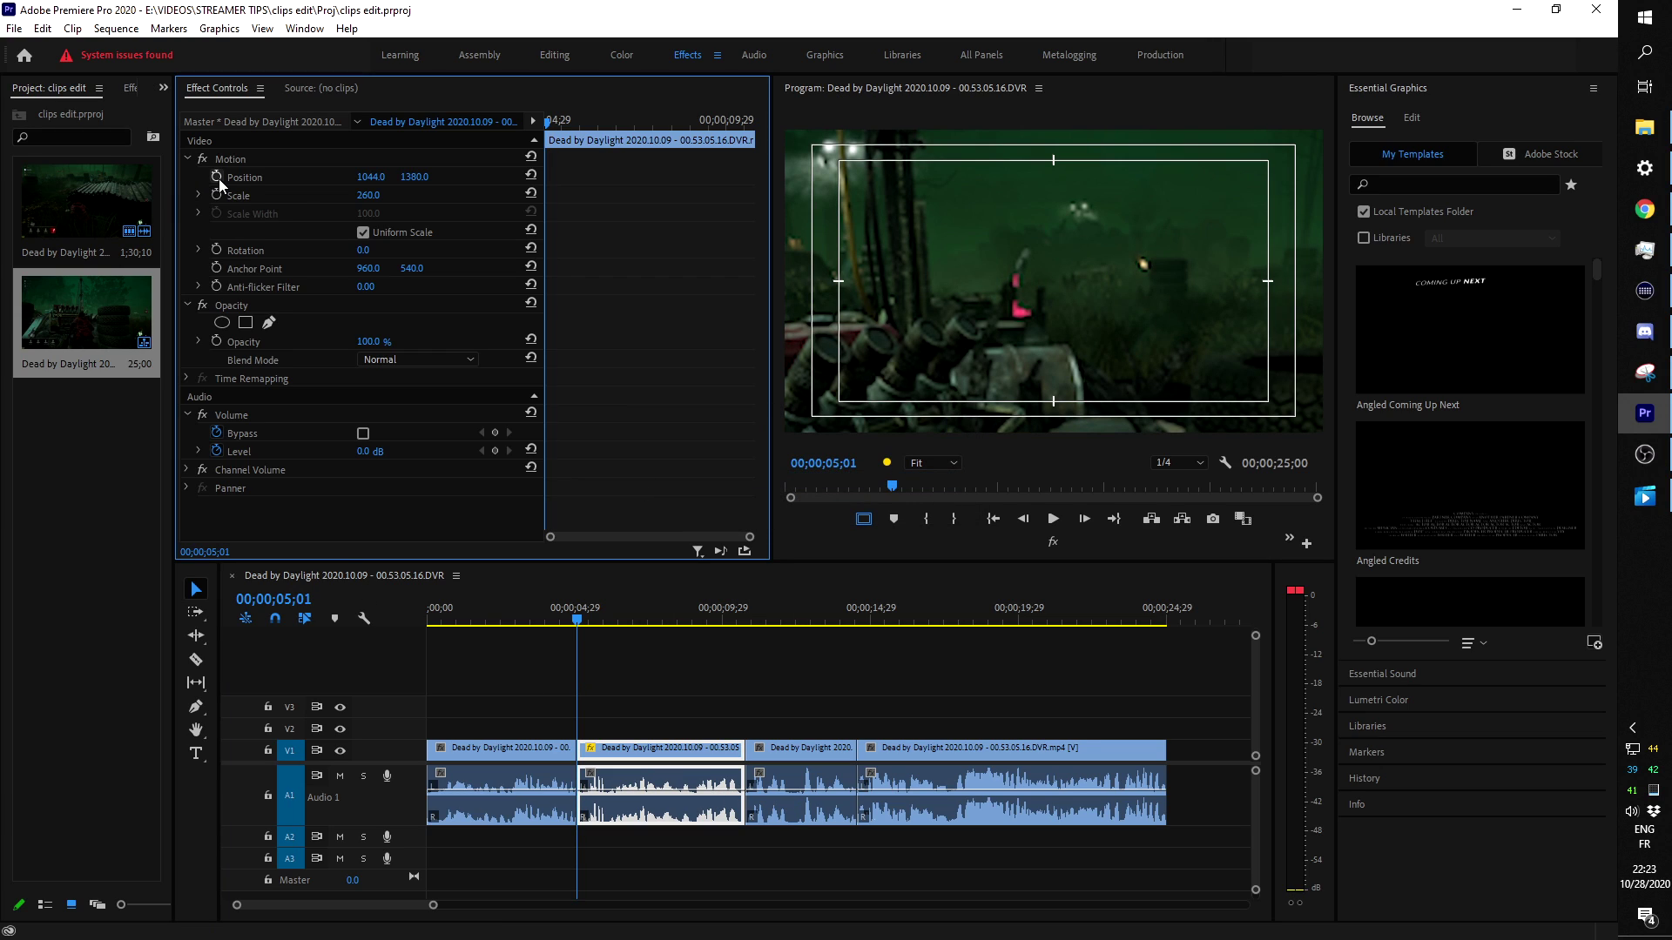
drag(371, 177, 461, 177)
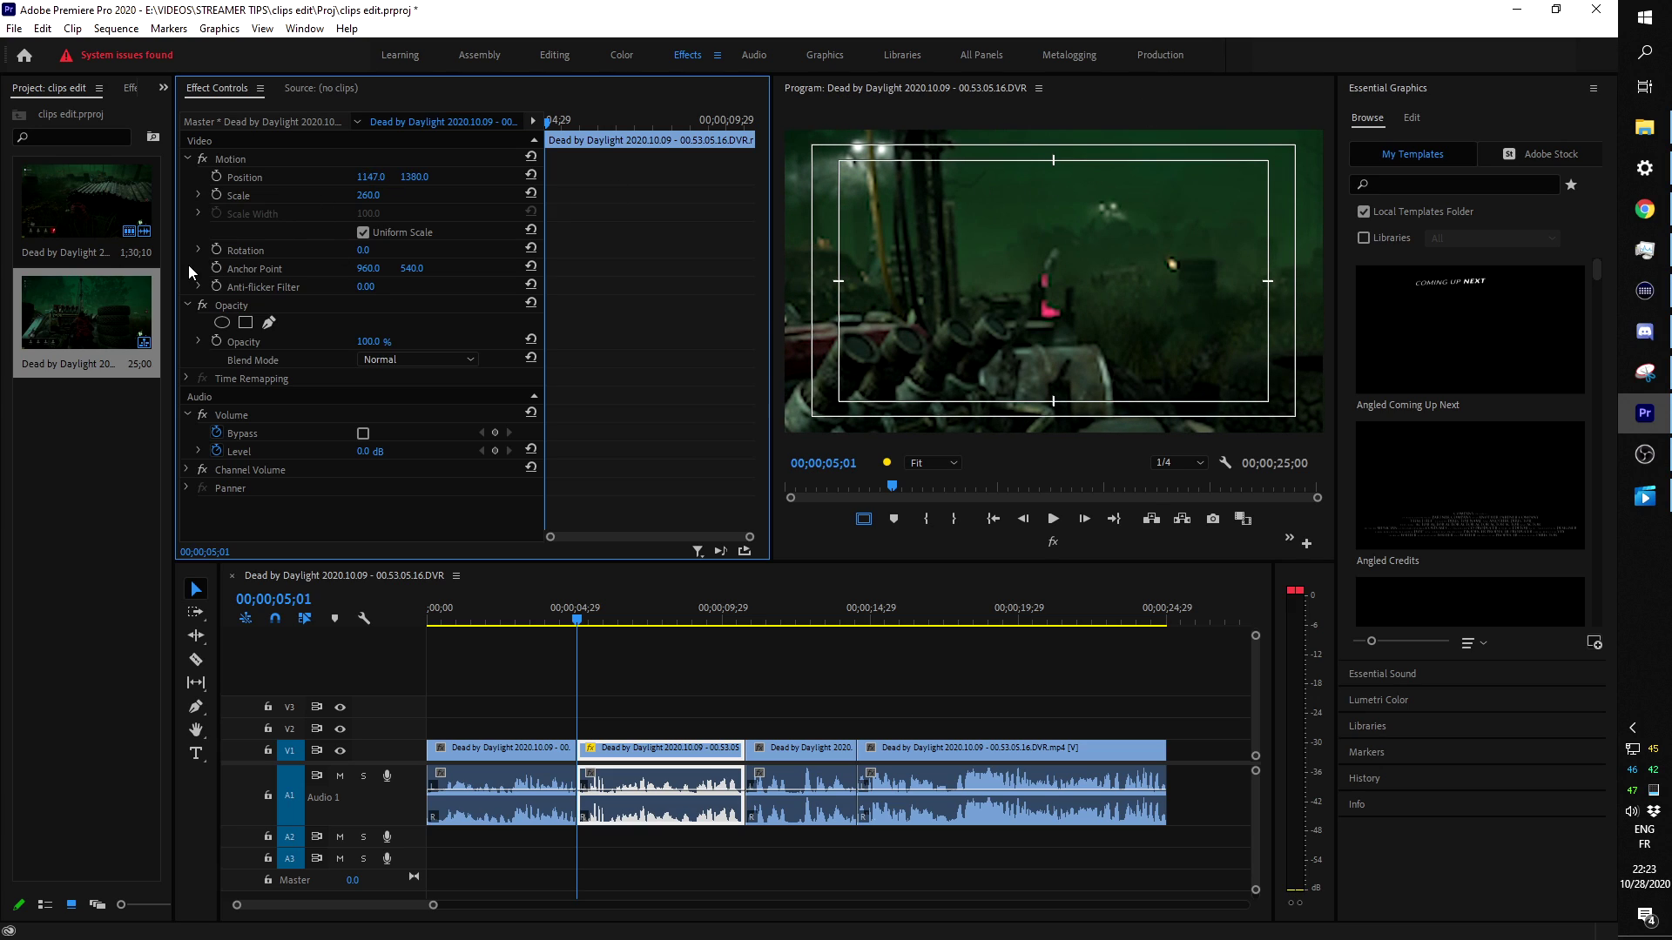
click(217, 178)
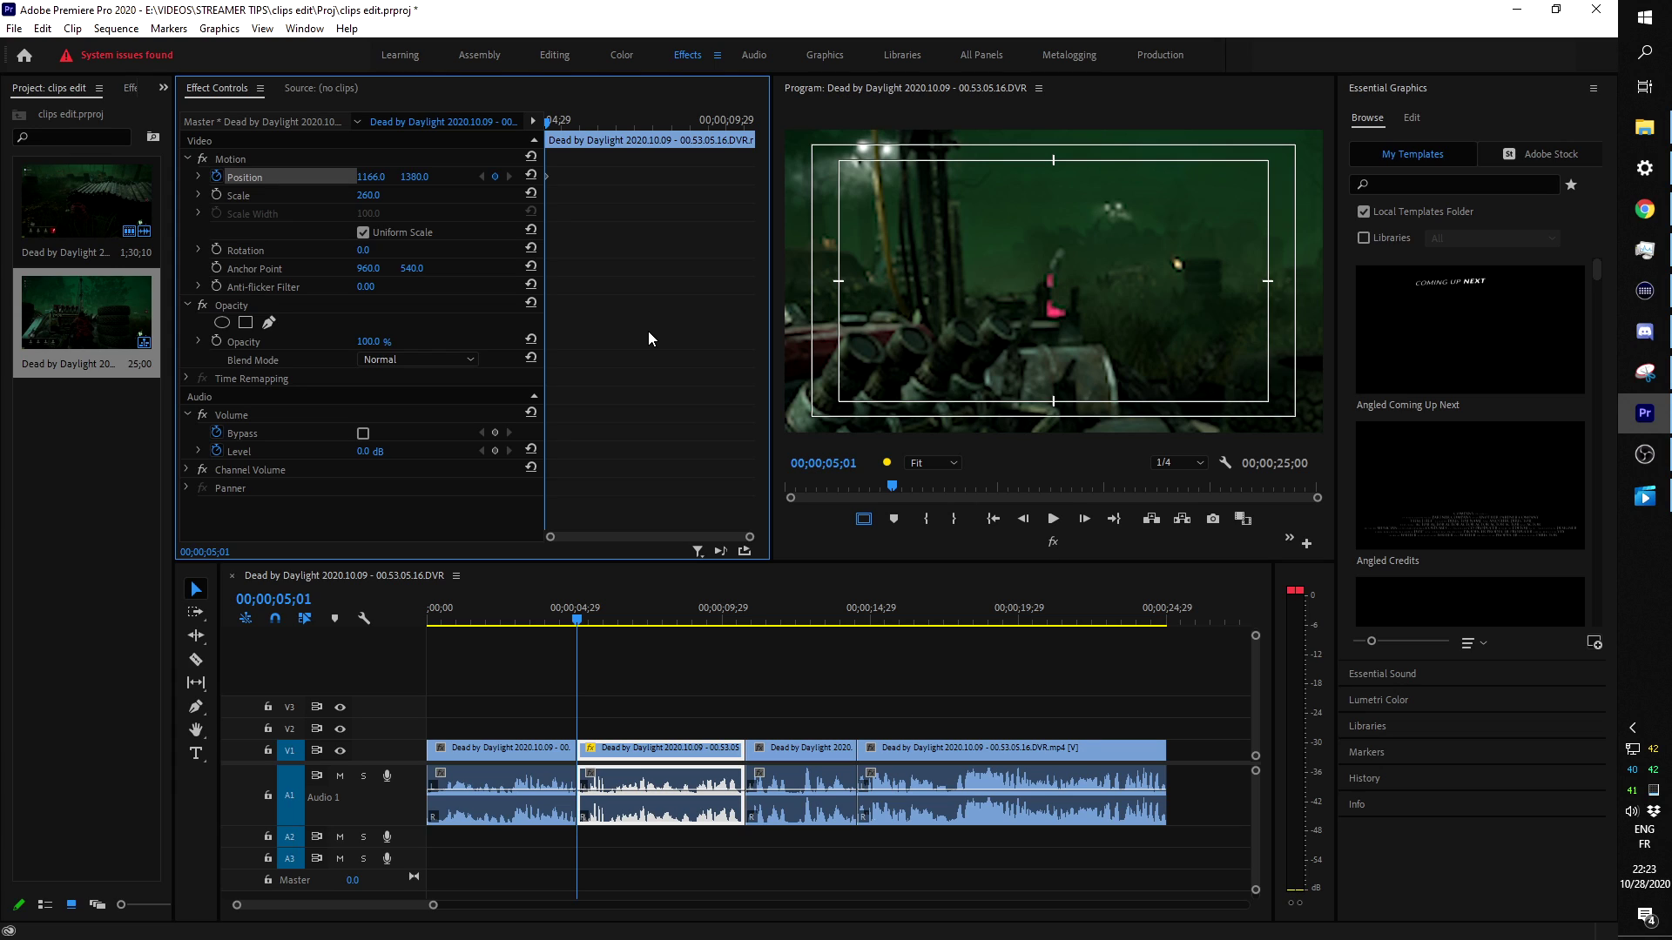
Add a Position keyframe at 00;00;05;06 with the horizontal value set to 1154.
key(Right)
key(Right)
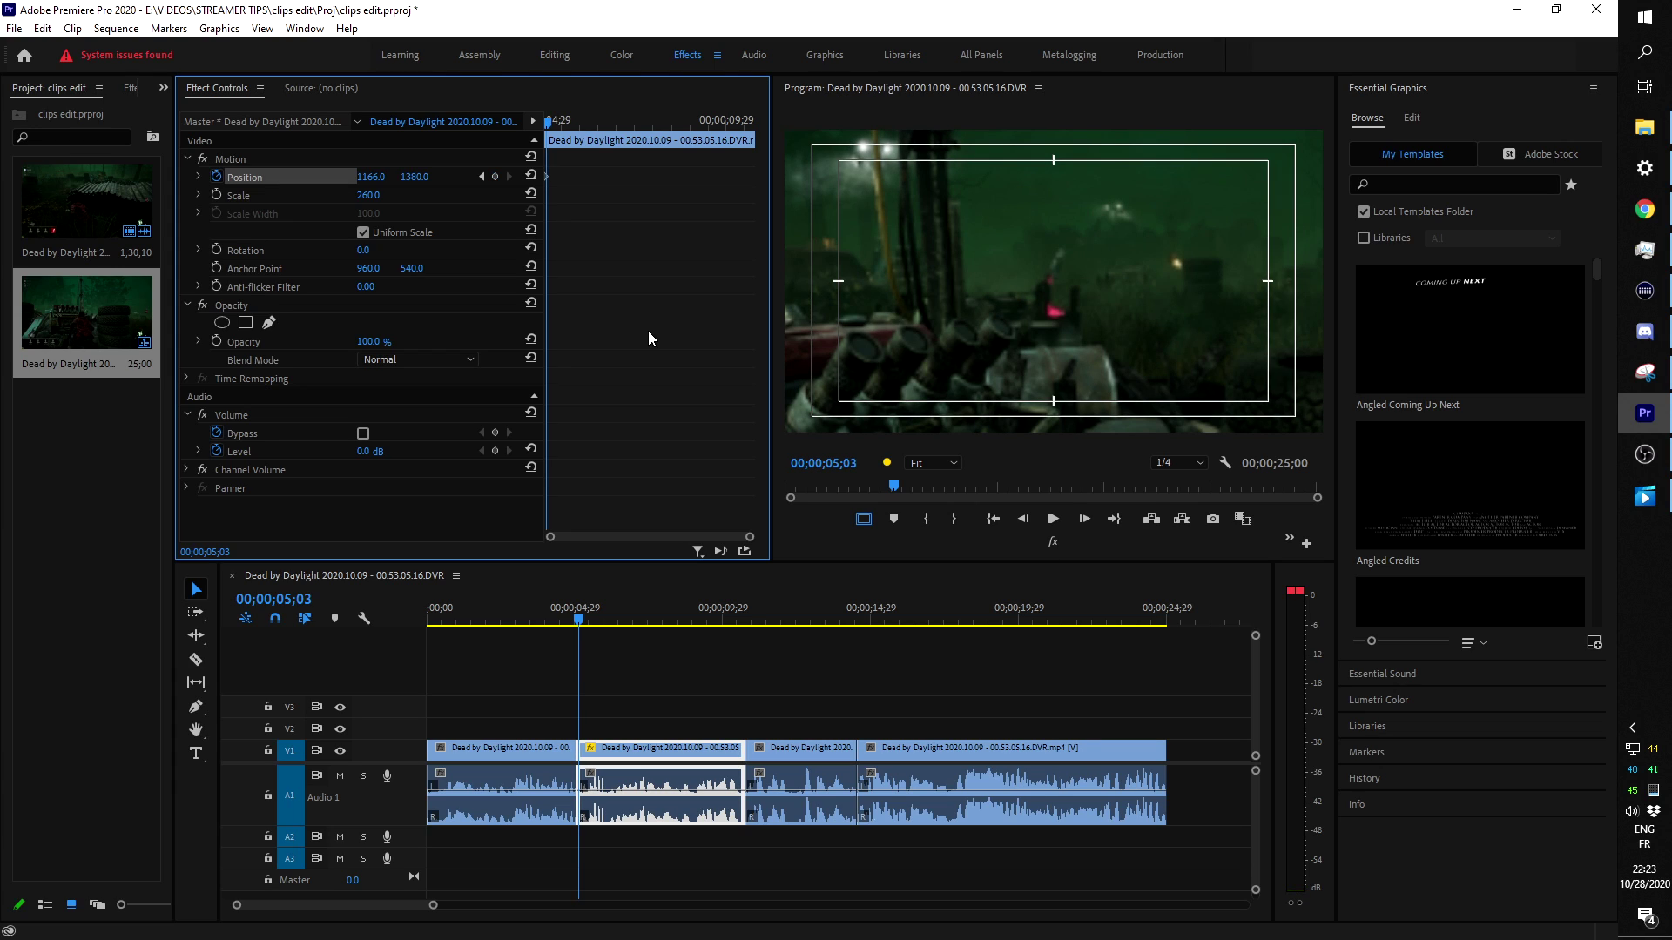
key(Right)
key(Right)
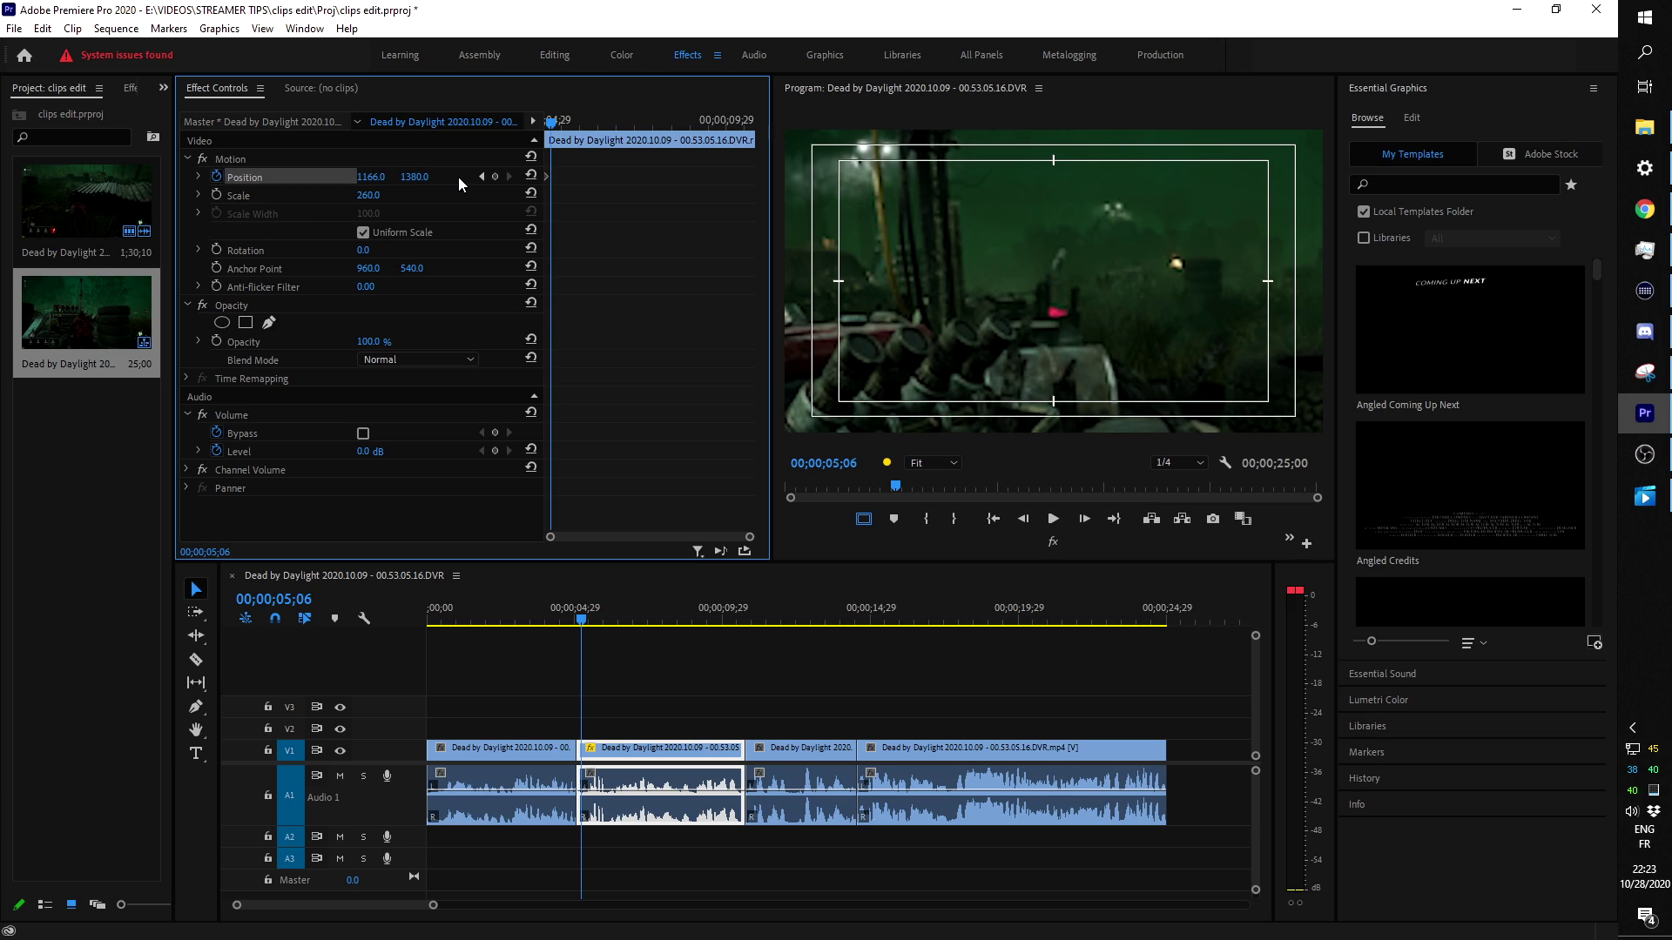
drag(360, 177, 352, 177)
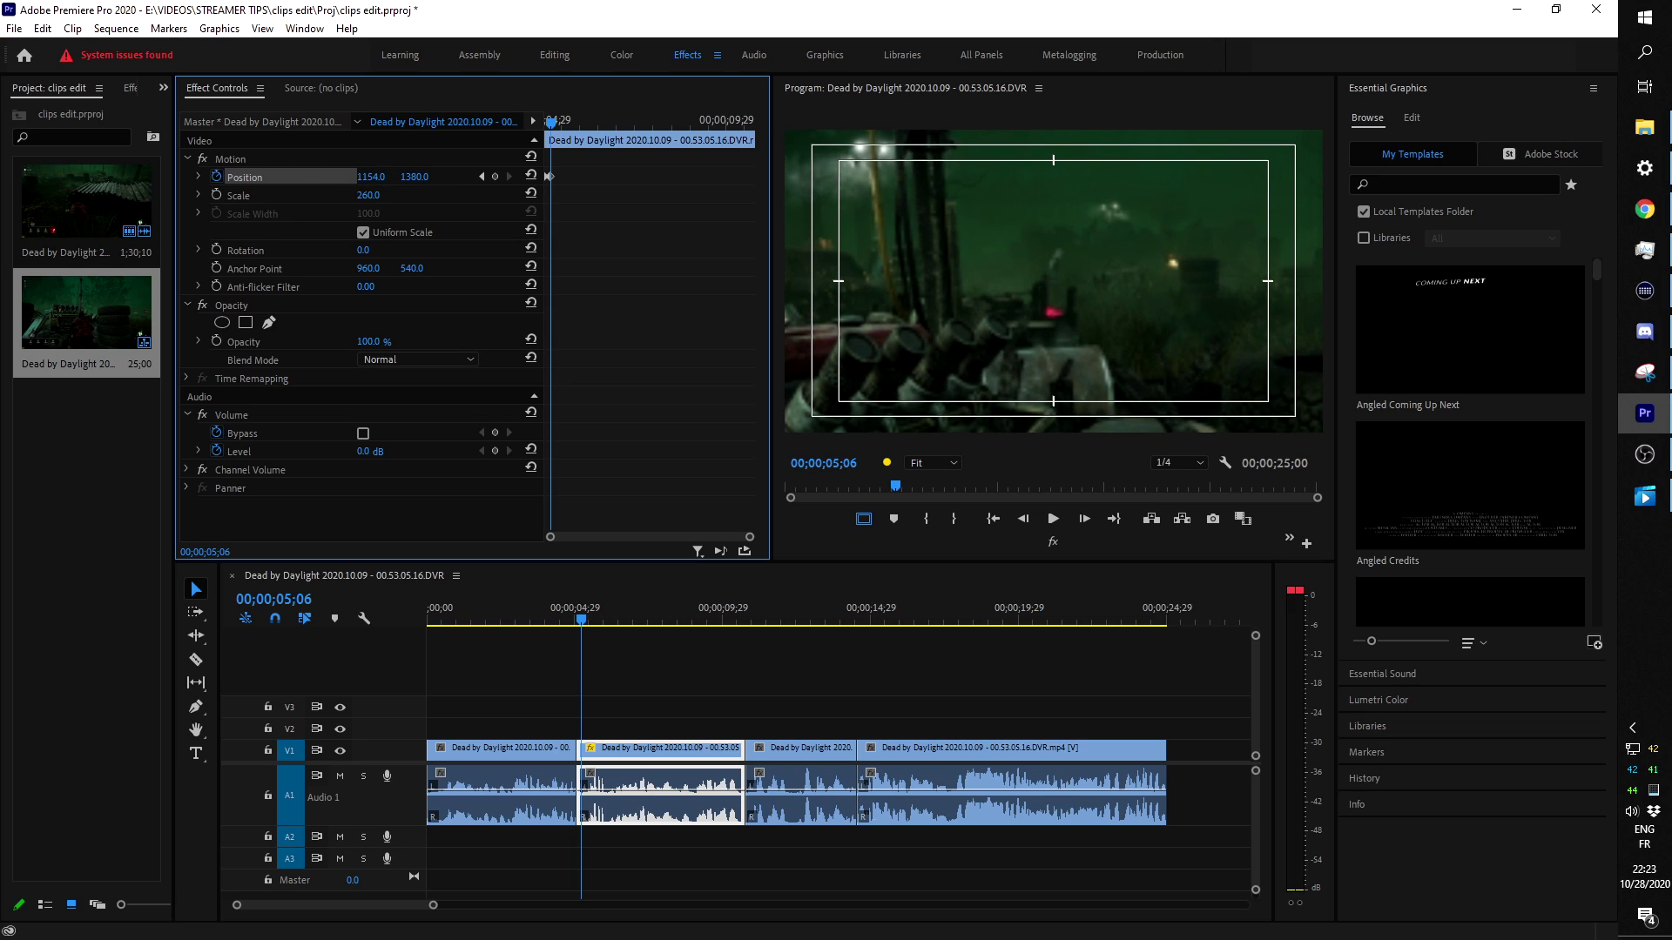
Add a Position keyframe at about 00;00;05;11 with the horizontal value set to 1145.
key(Right)
key(Right)
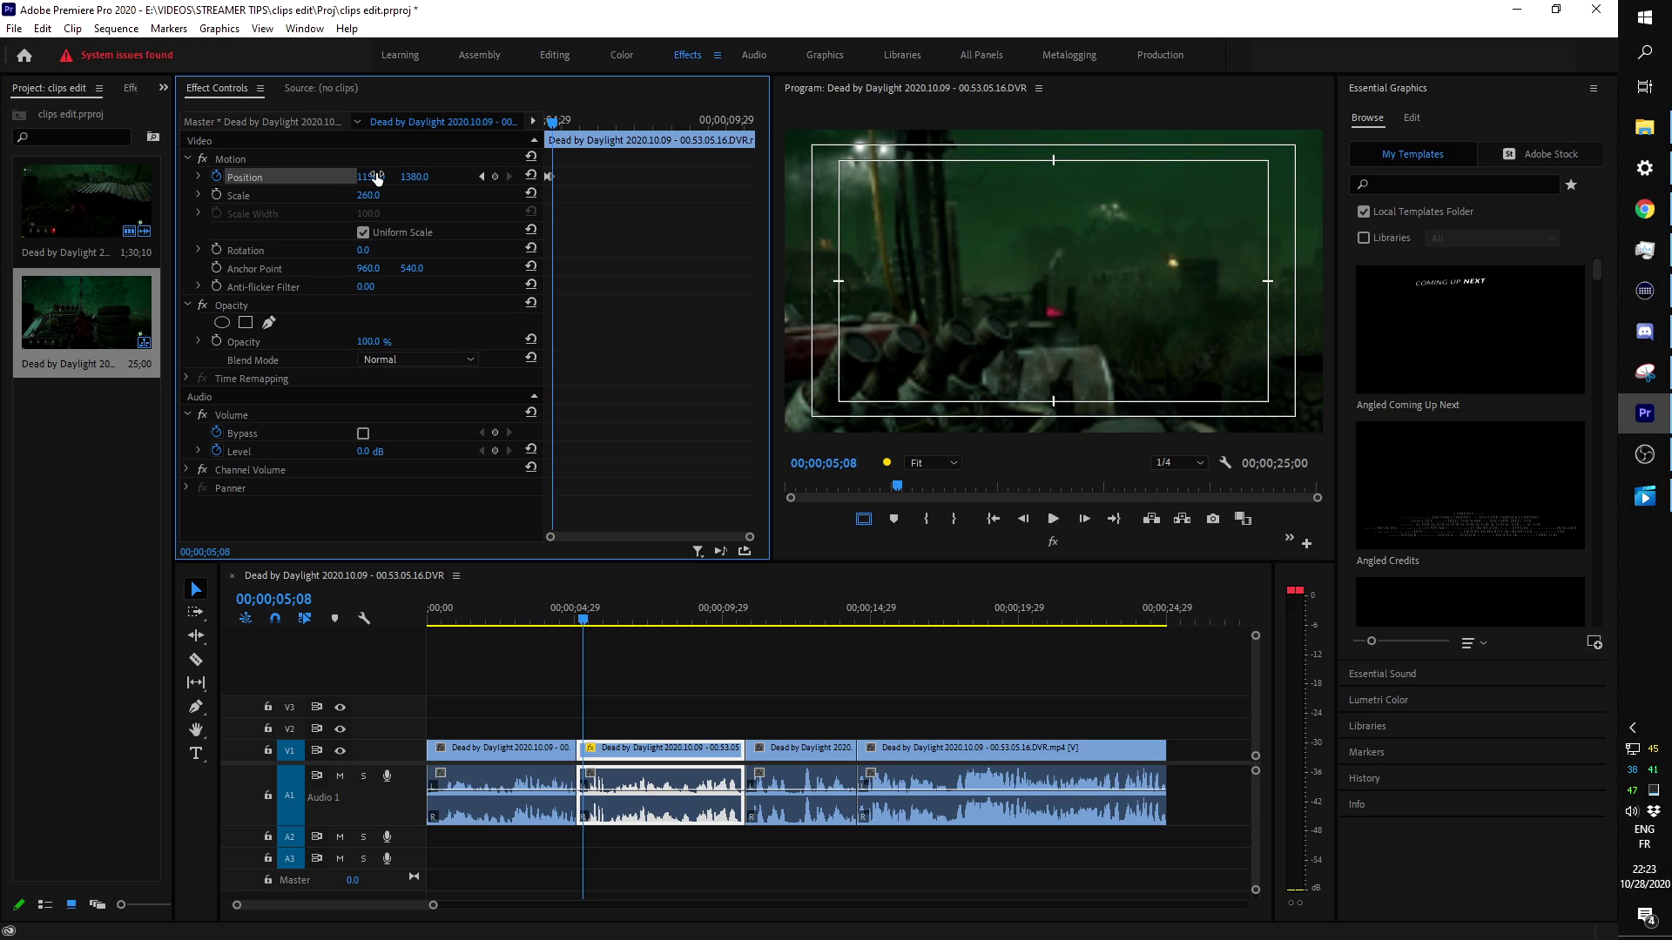
key(Right)
key(Right)
key(Right)
drag(376, 176, 373, 176)
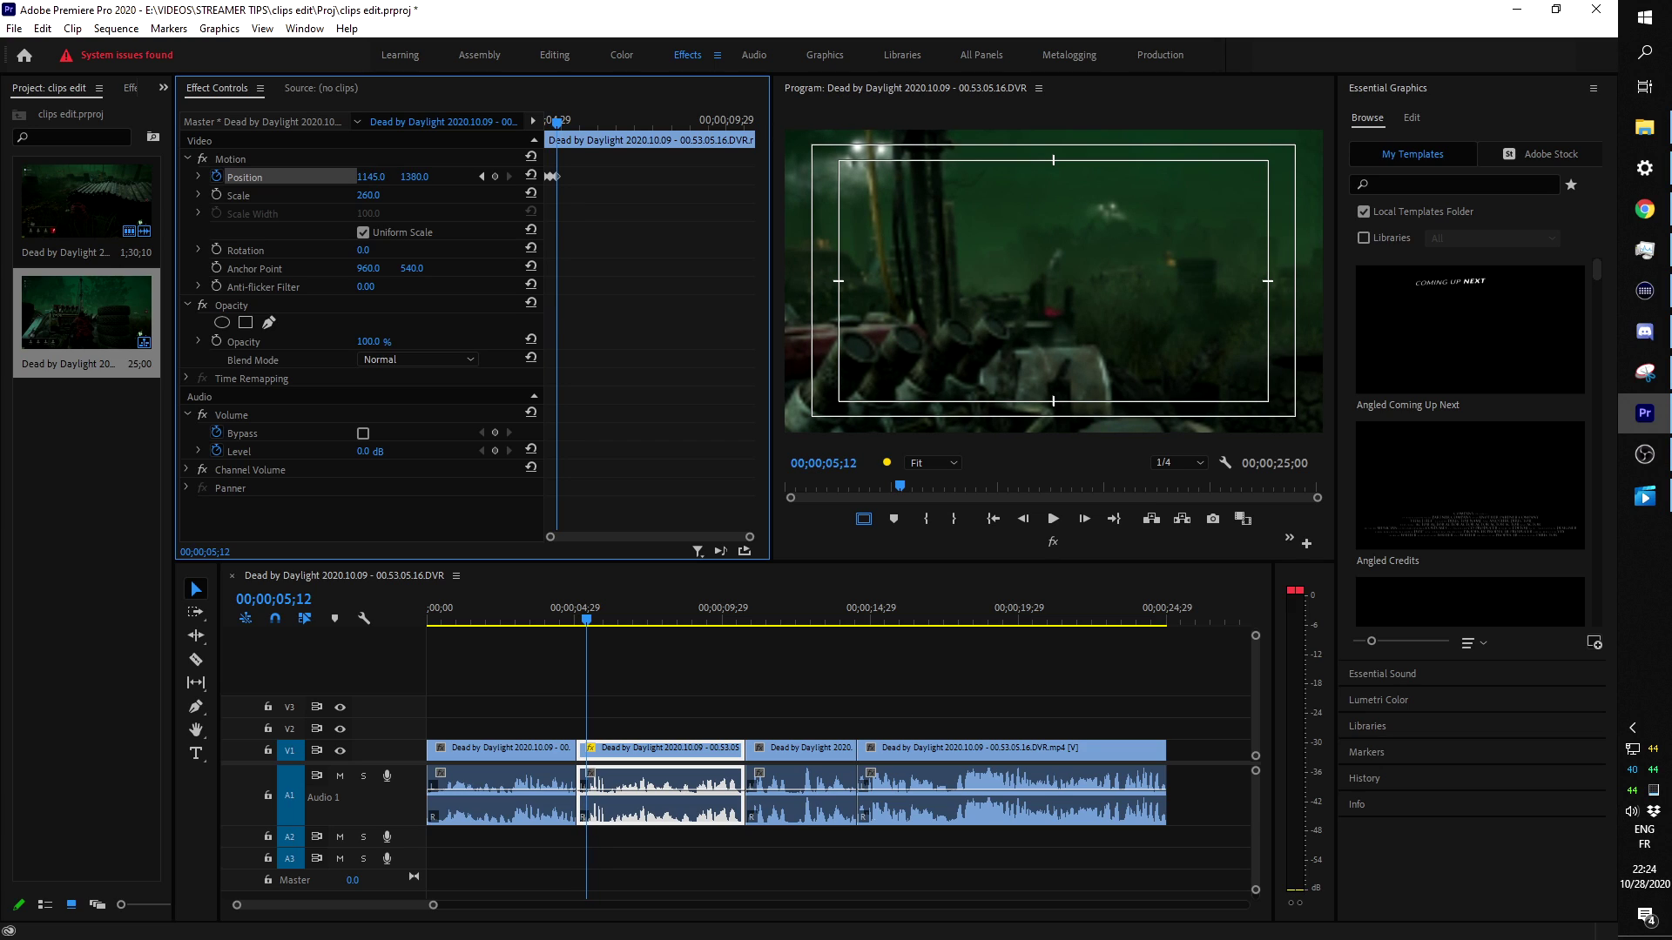
Add a Position keyframe near the zoomed segment's end, at 00;00;10;22, with horizontal value 922, and return to the segment's start.
key(Right)
key(Right)
key(Right)
key(Right)
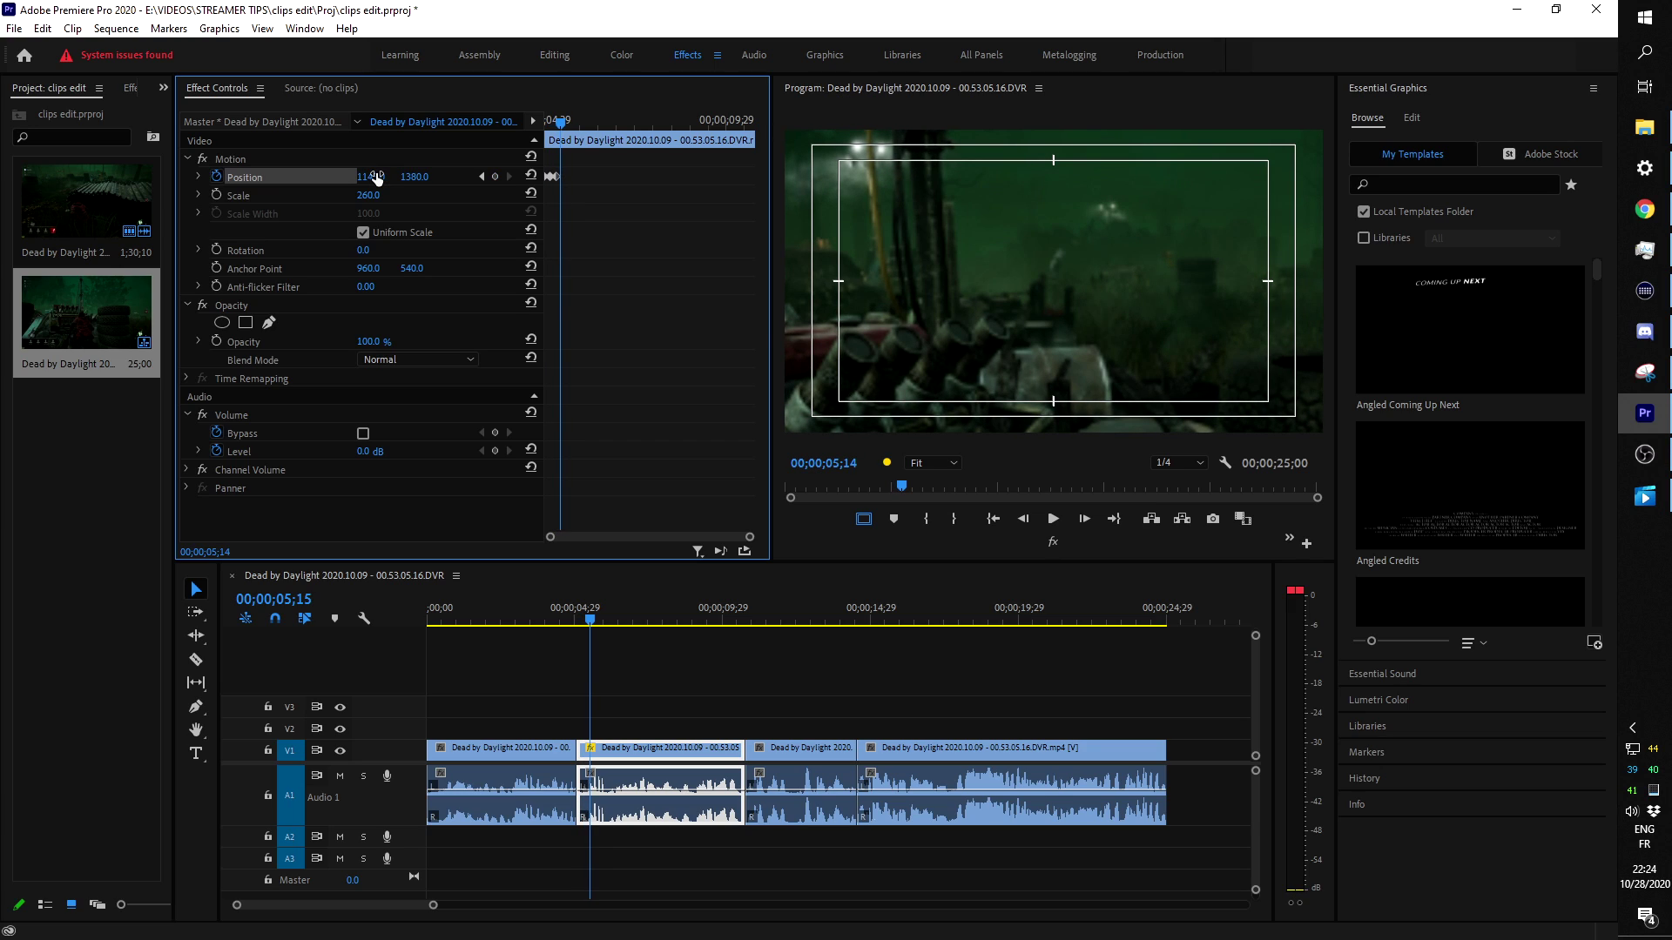
key(Right)
key(Right)
key(Right)
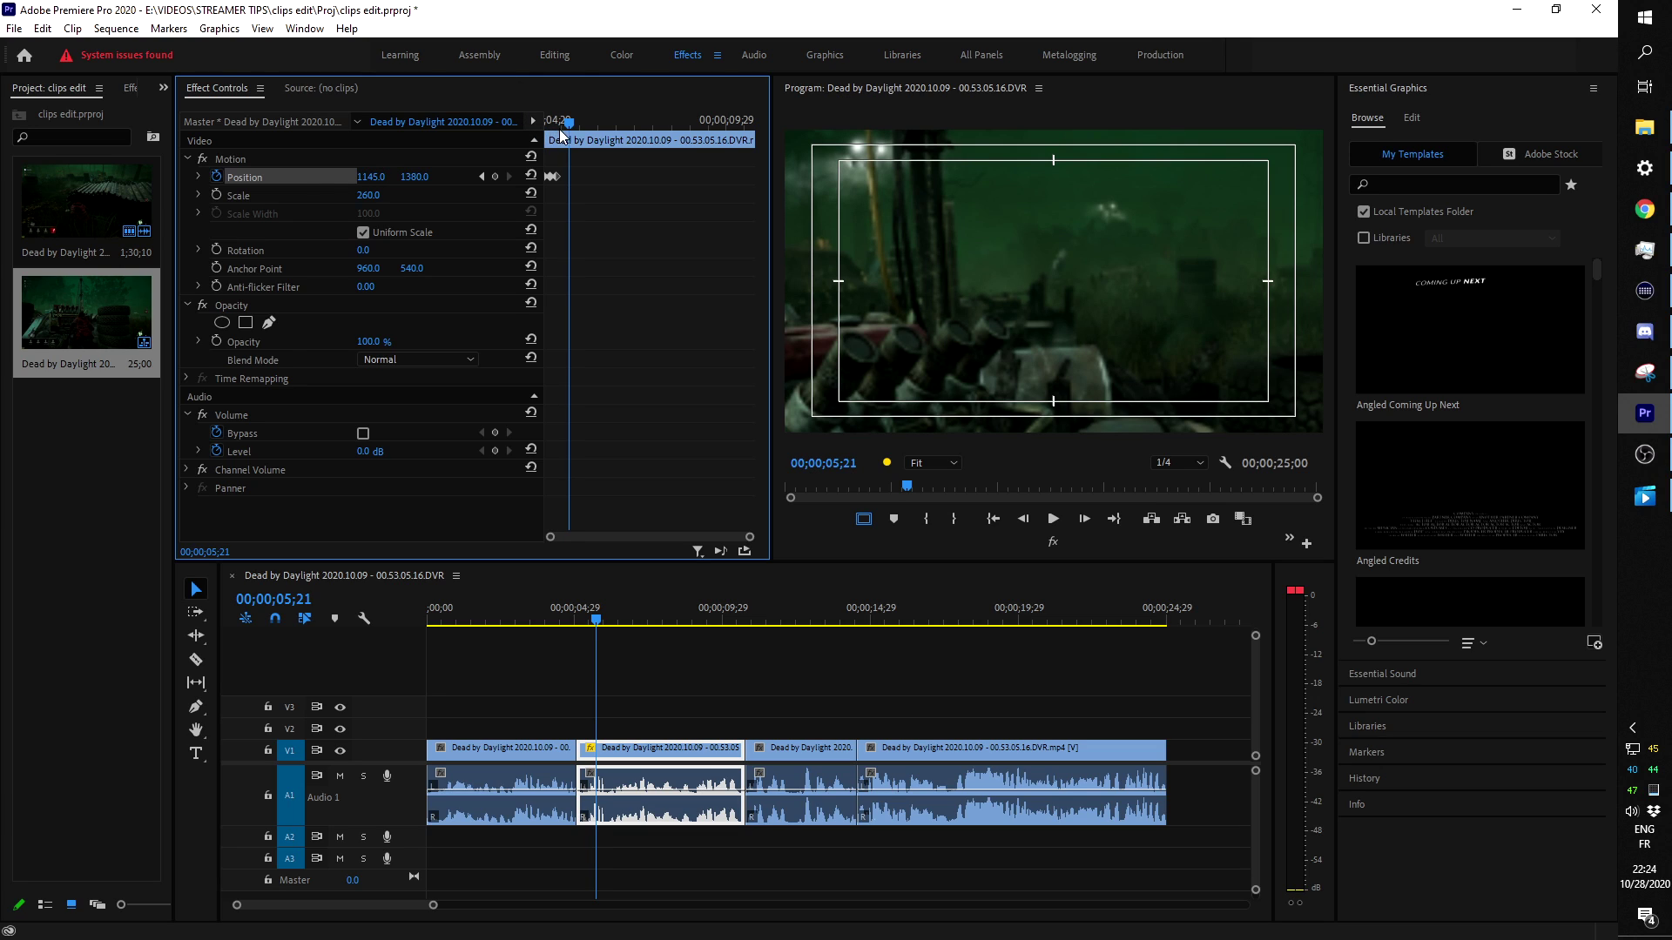
drag(566, 122, 731, 125)
key(Down)
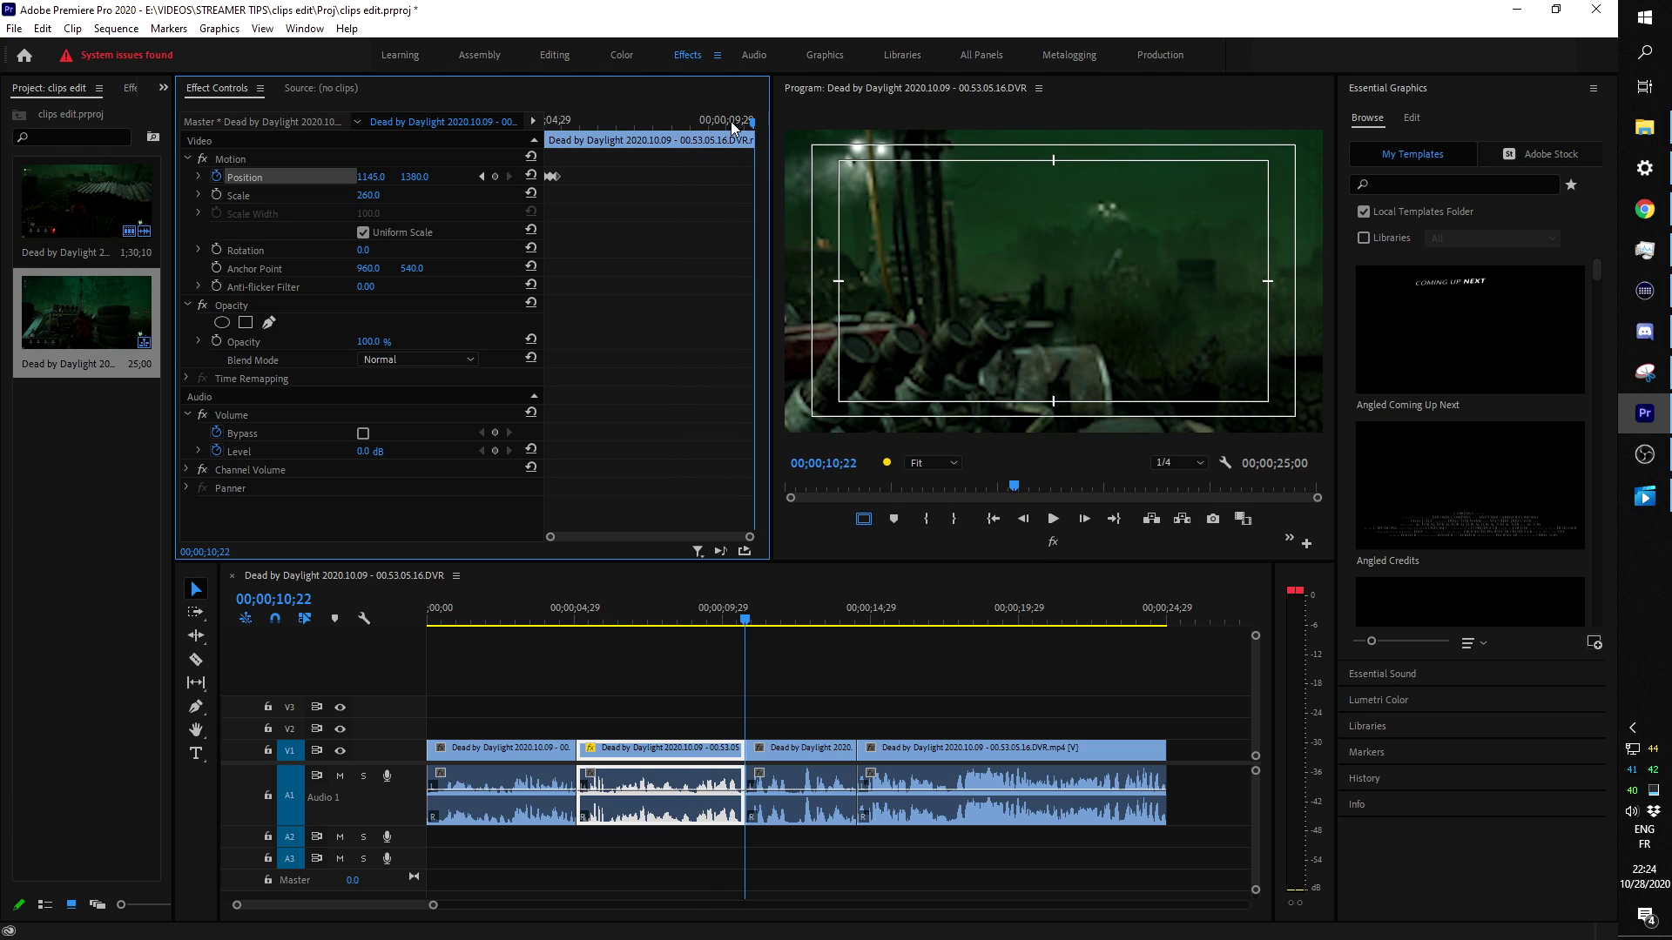
drag(374, 175, 183, 176)
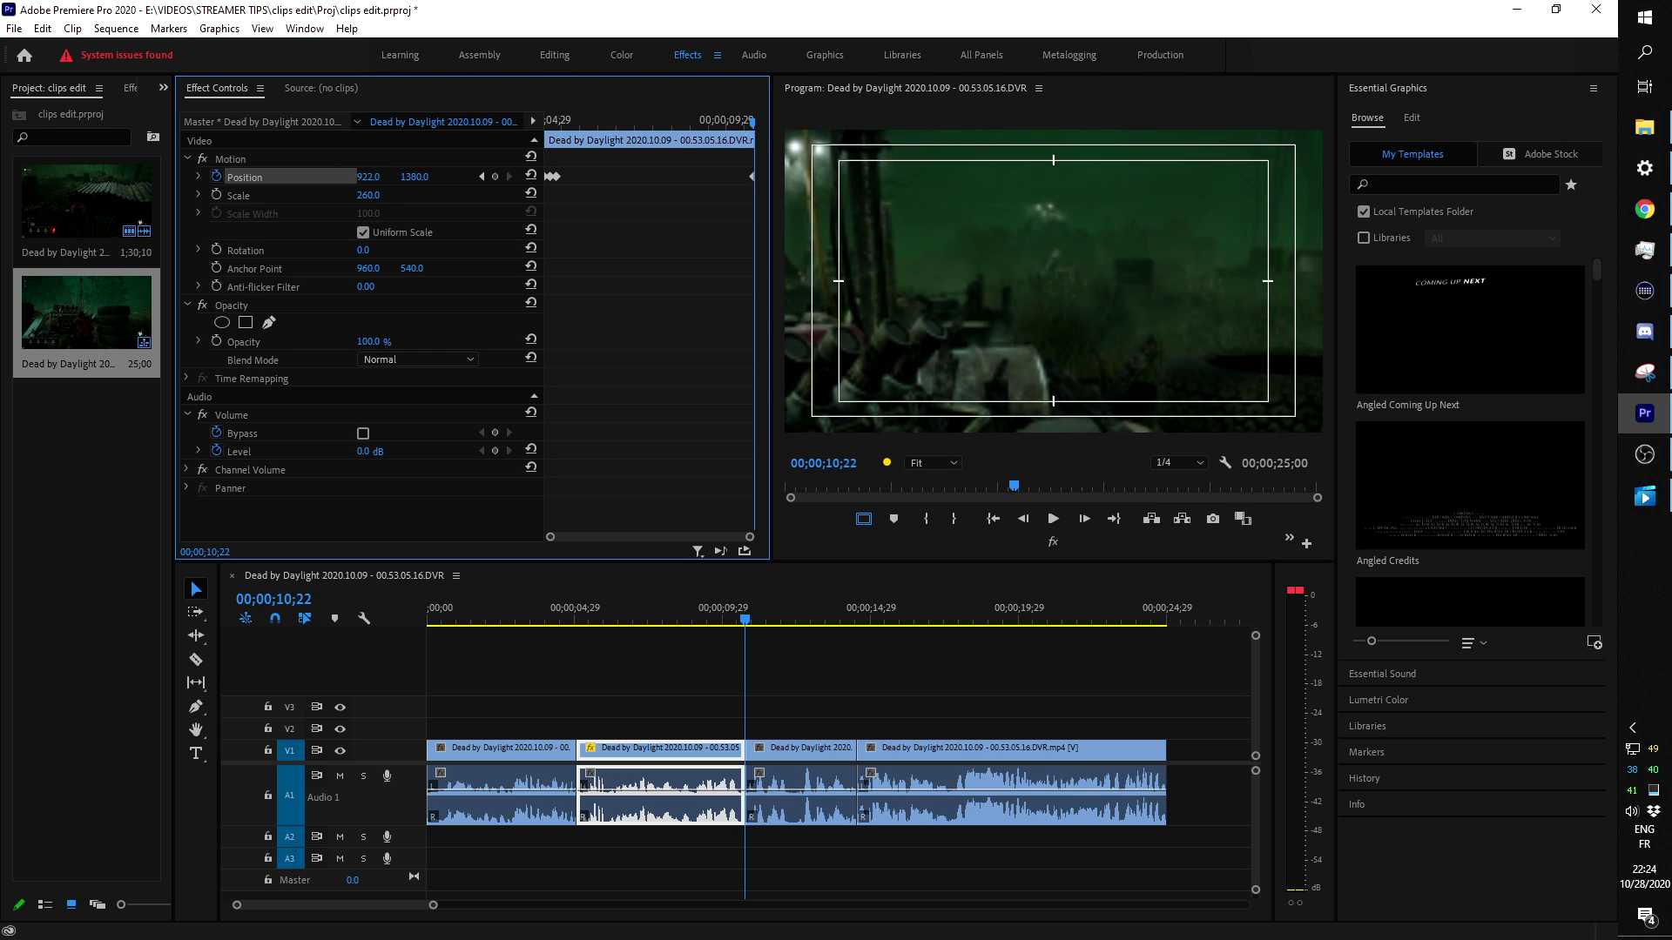
drag(748, 123, 536, 151)
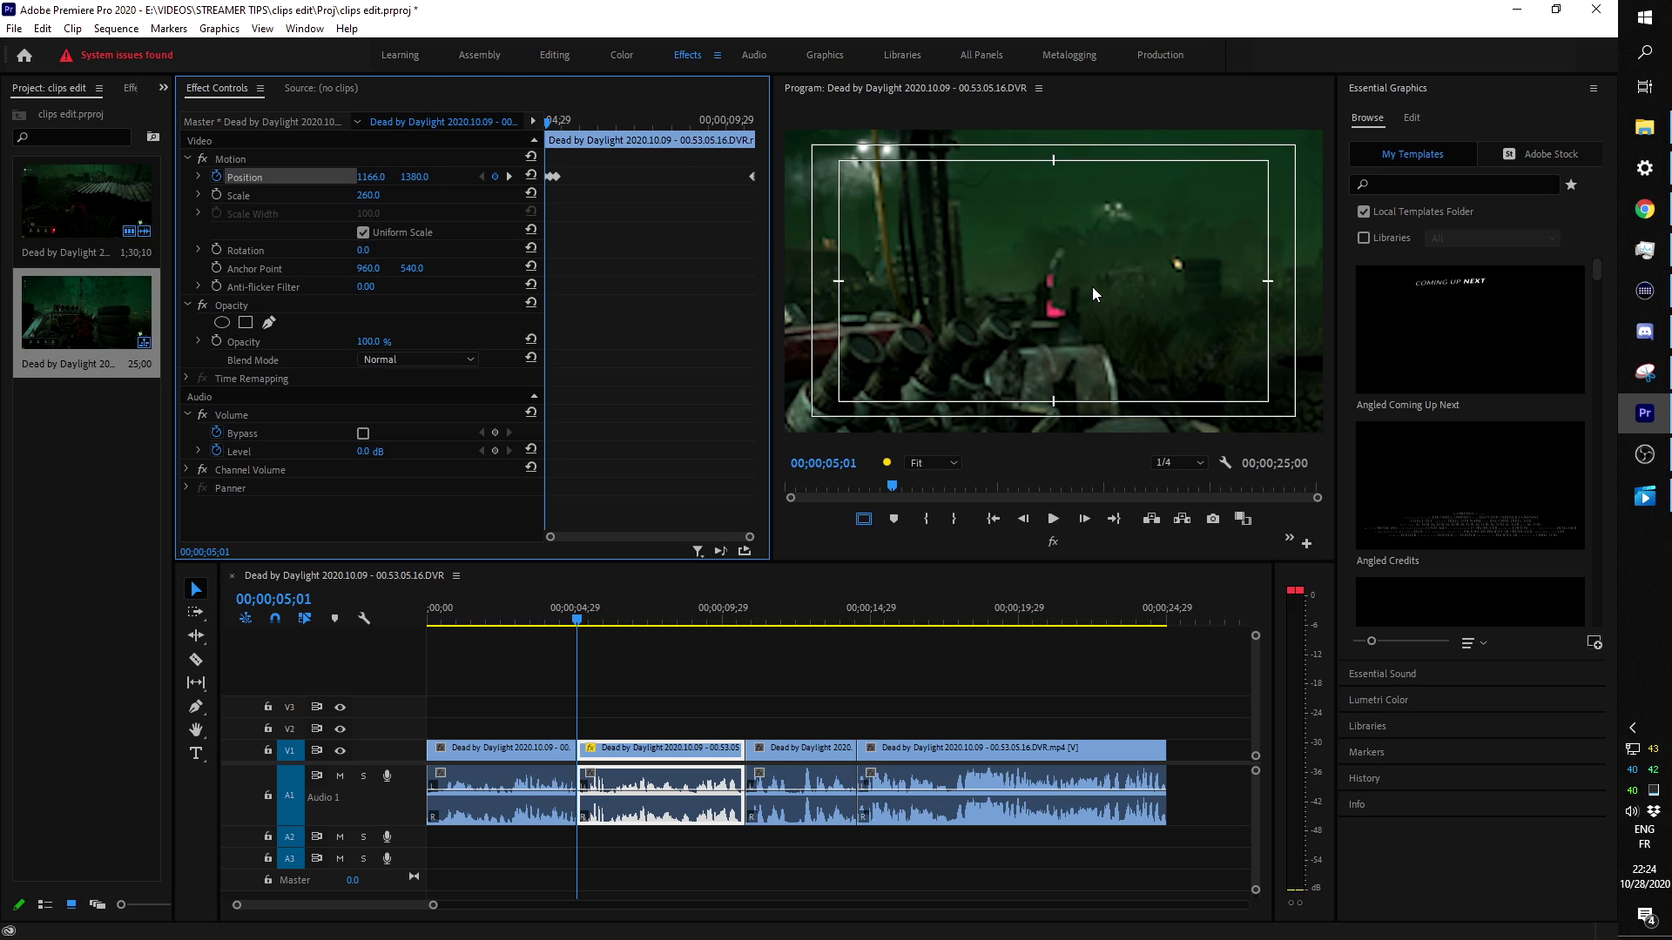
Scrub through the zoomed segment's Position keyframes and play the sequence from 00;00;02;23 to check the zoom.
click(573, 120)
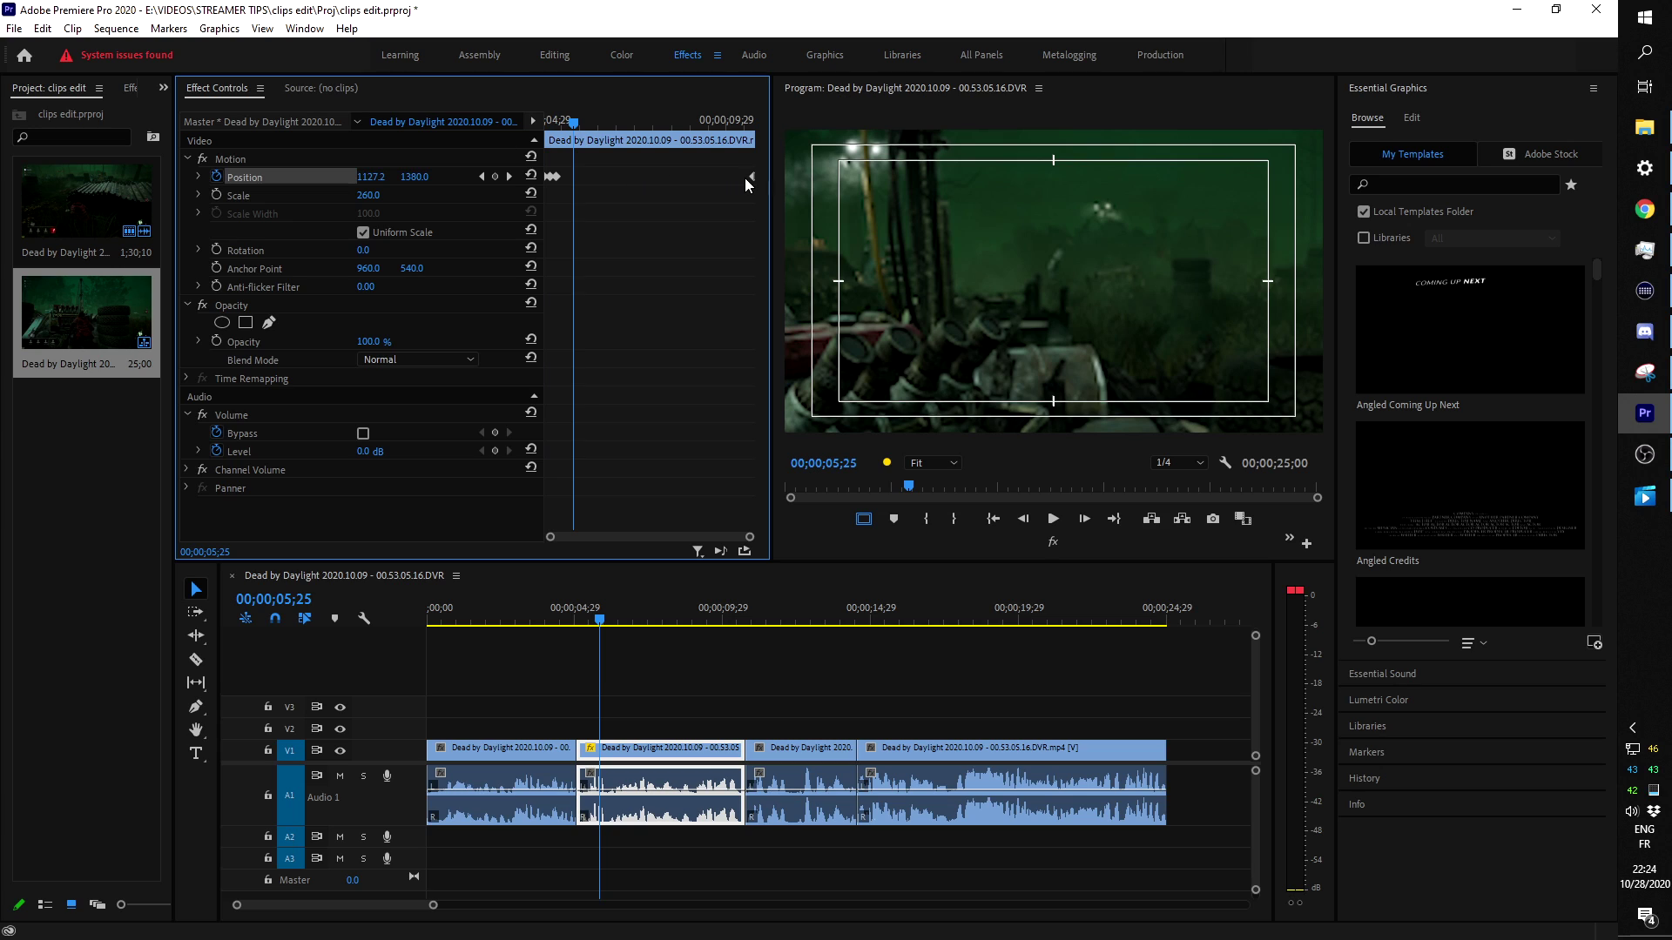
drag(575, 127, 554, 178)
click(511, 621)
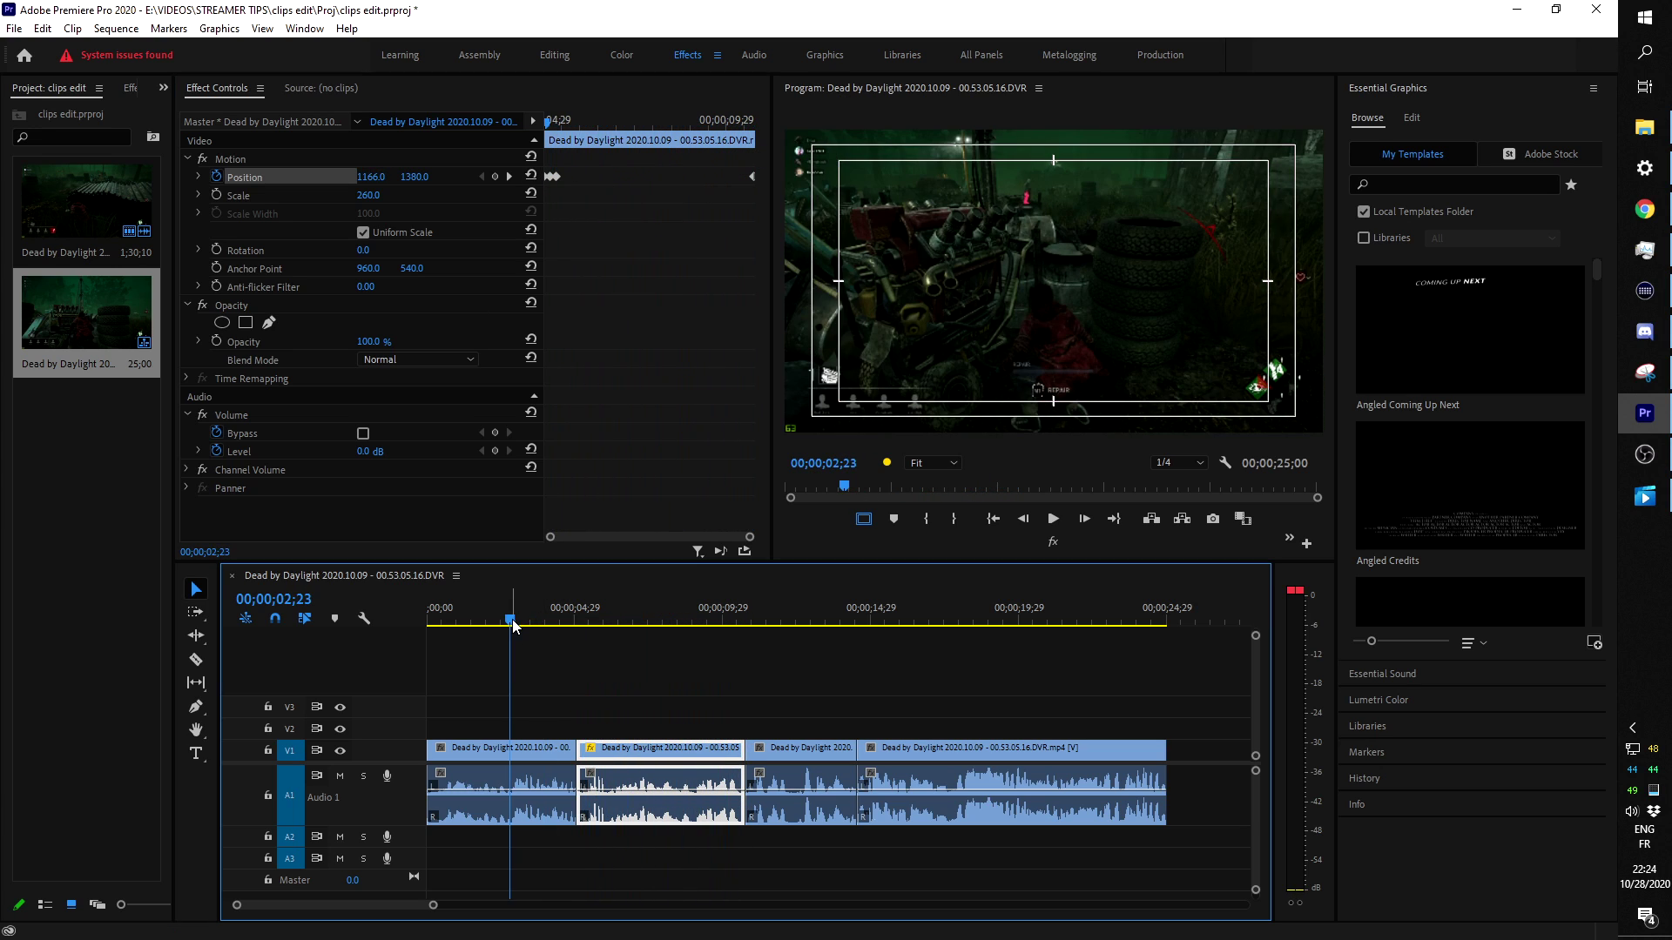
key(space)
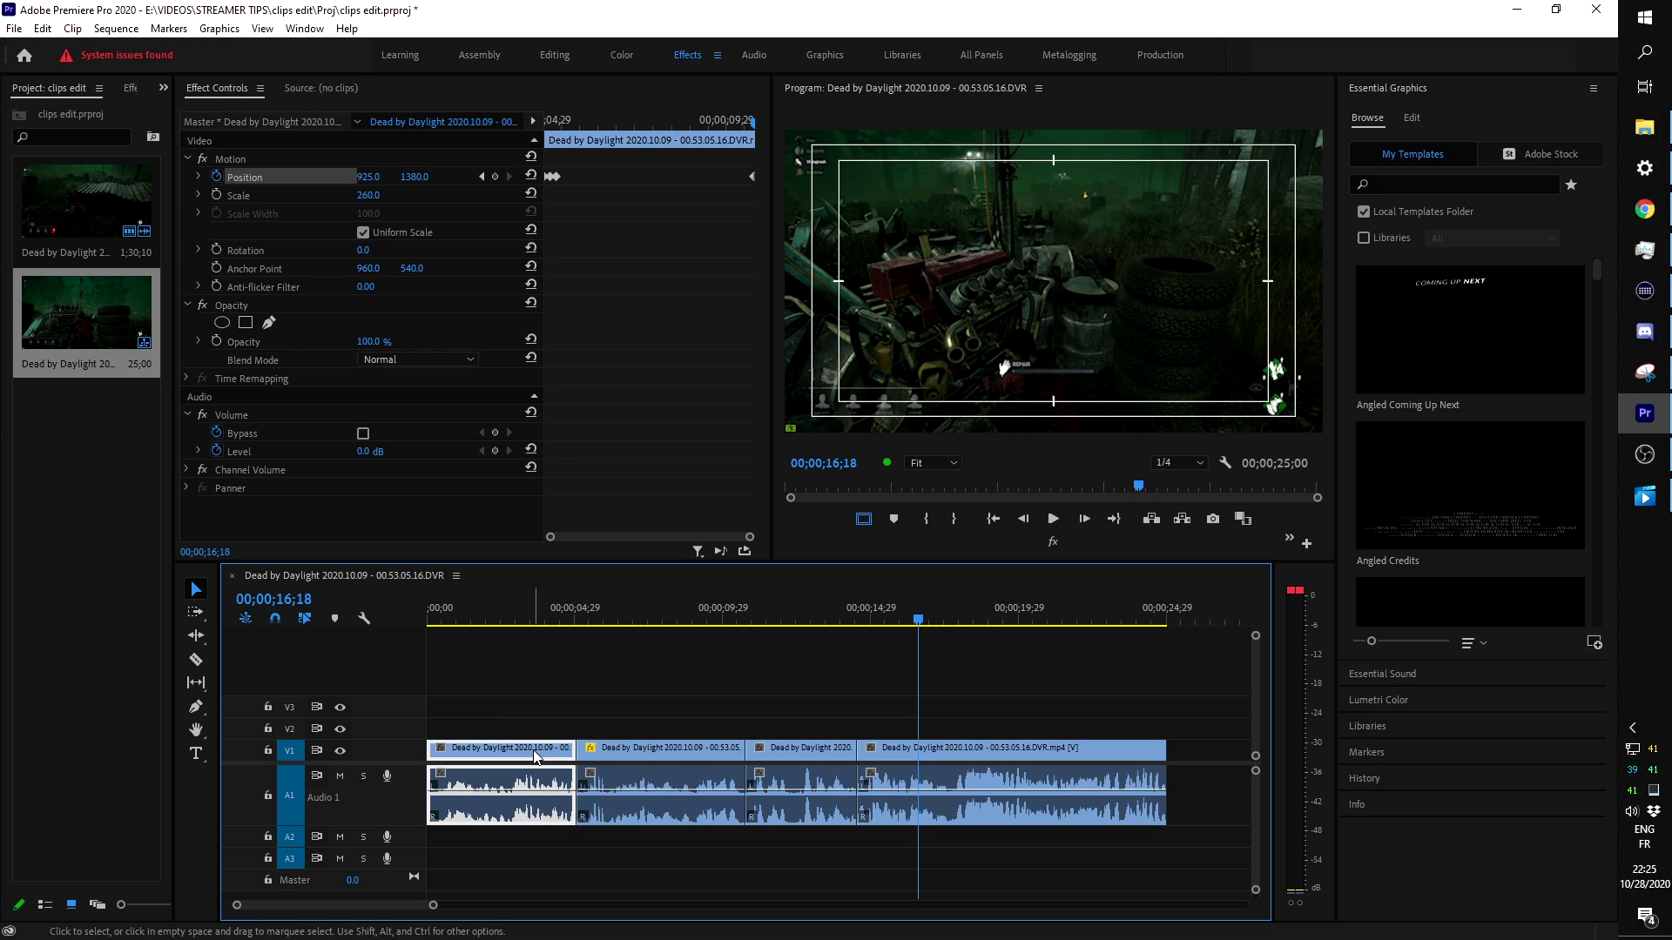
Try a keyframed zoom on the first segment from 00;00;00;28 to 00;00;01;05, ending at Scale 292 and Position 960, 163.
click(496, 749)
drag(634, 620, 591, 622)
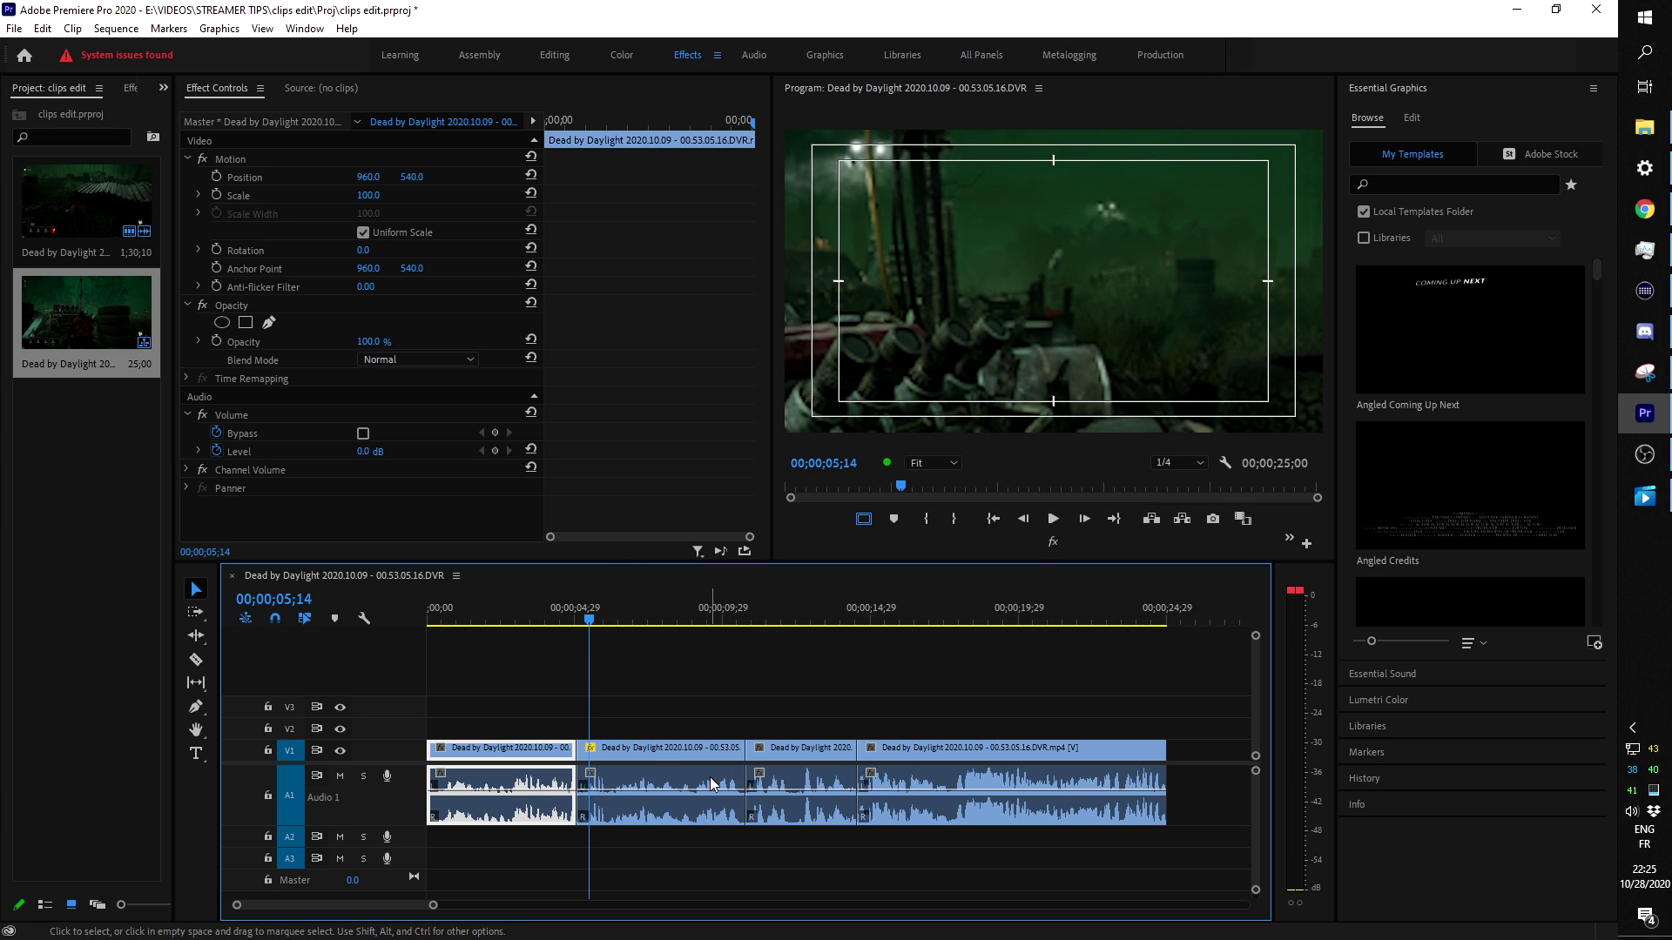
drag(444, 621, 455, 623)
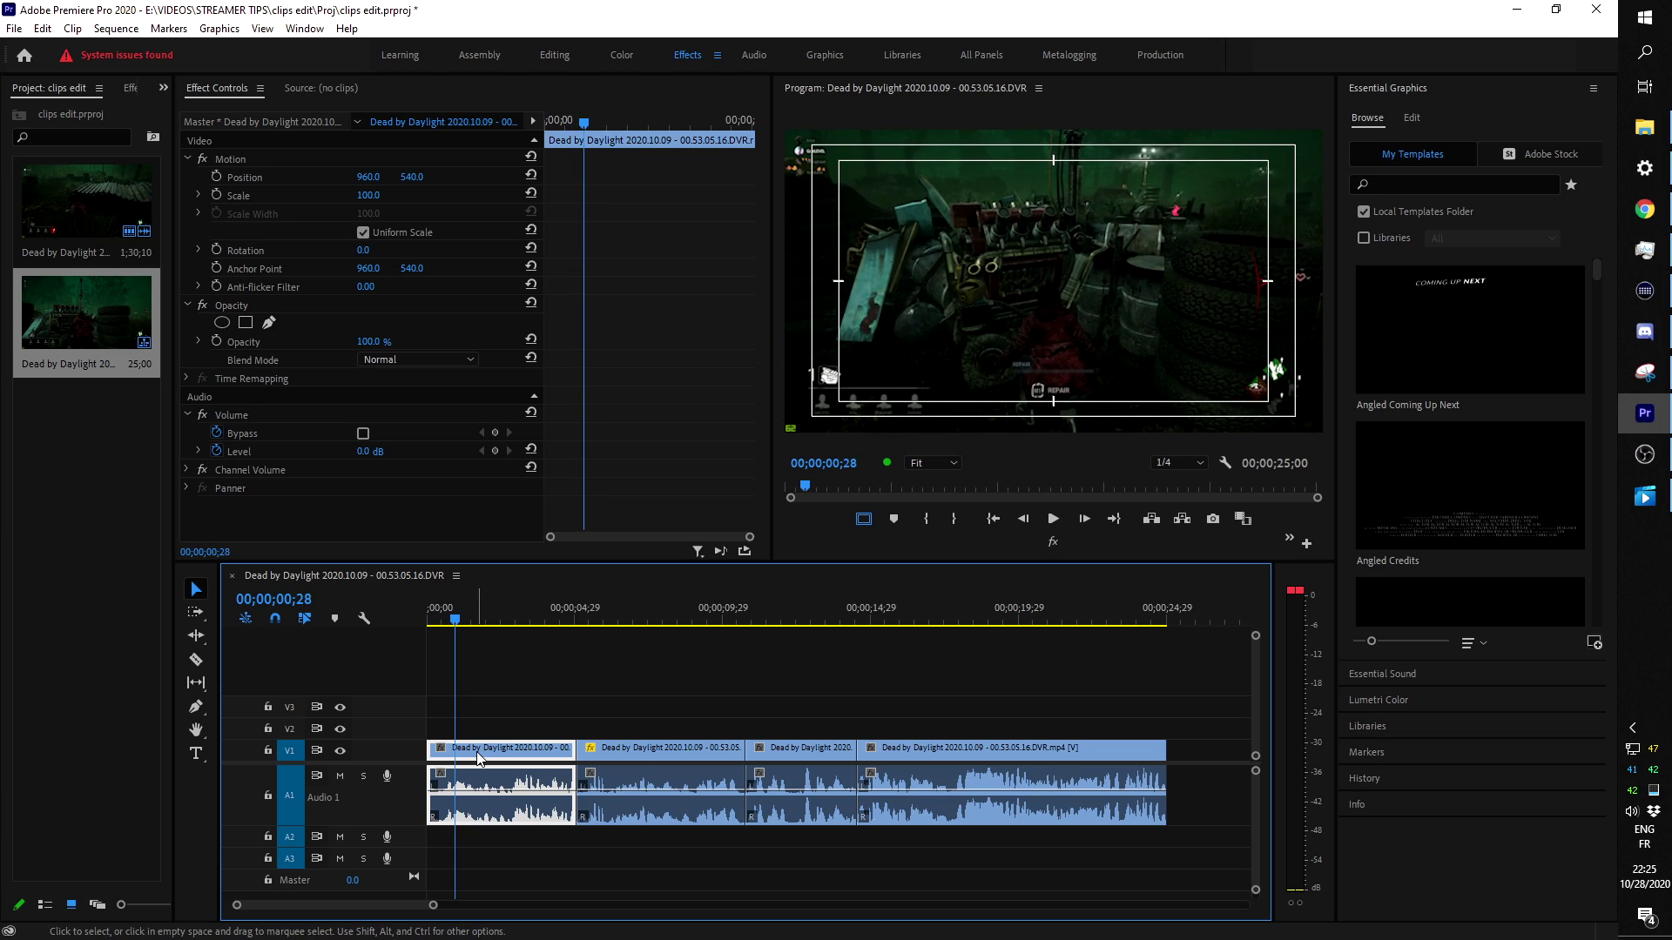
click(217, 196)
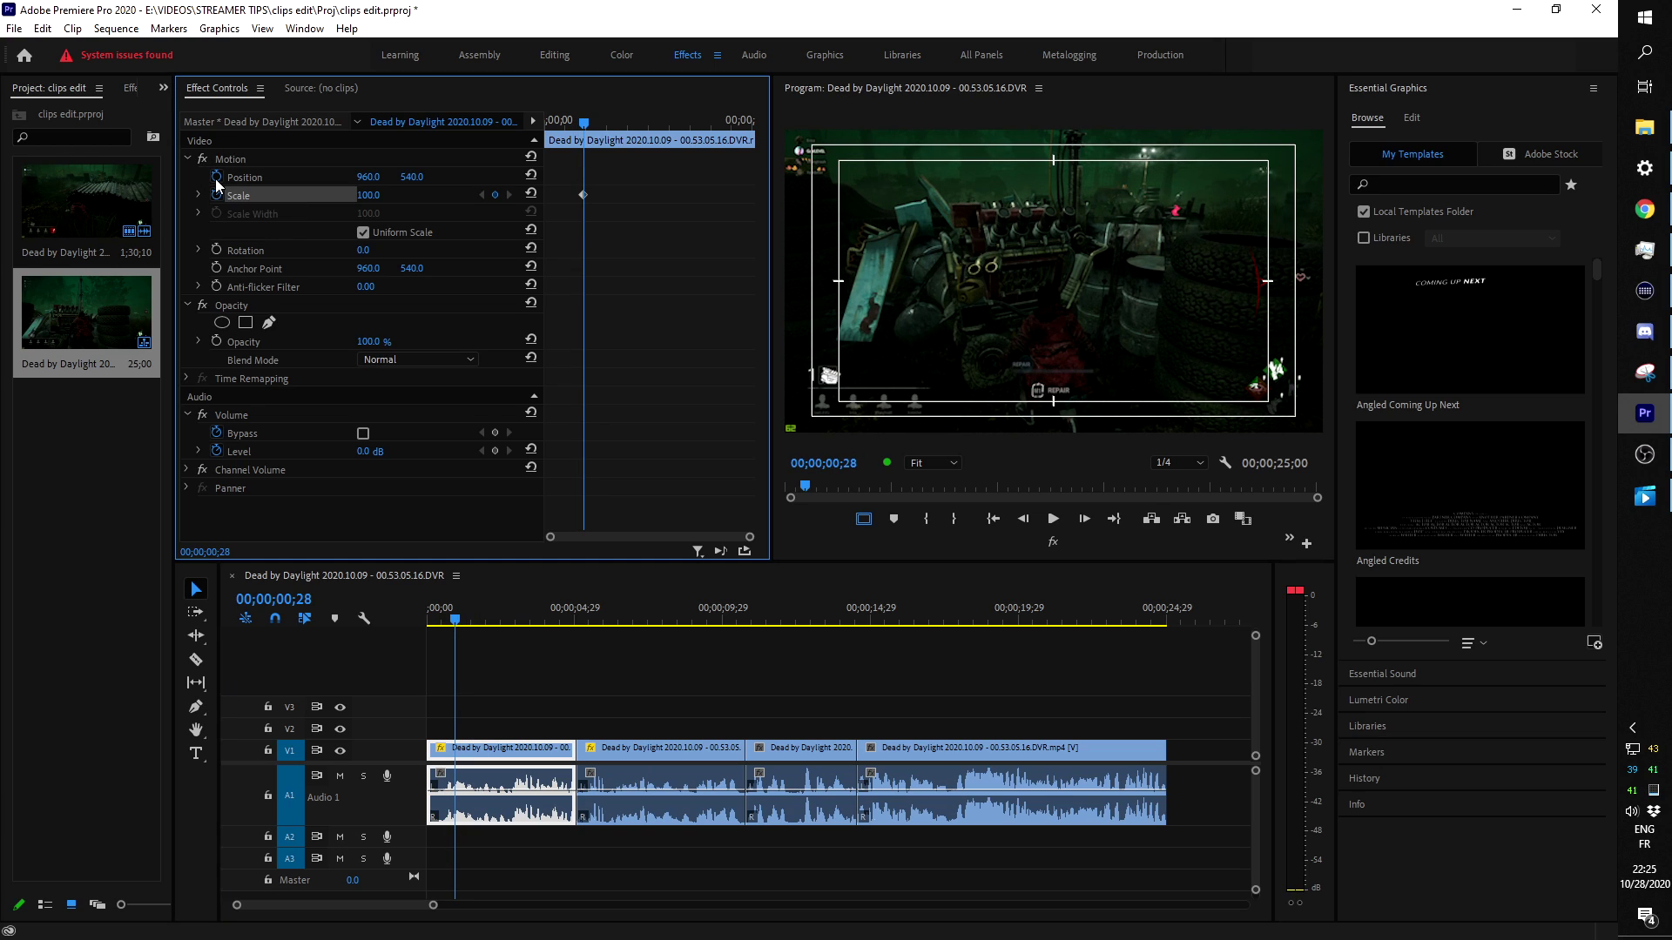
click(217, 178)
drag(457, 626, 464, 627)
drag(367, 195, 373, 195)
drag(368, 195, 533, 179)
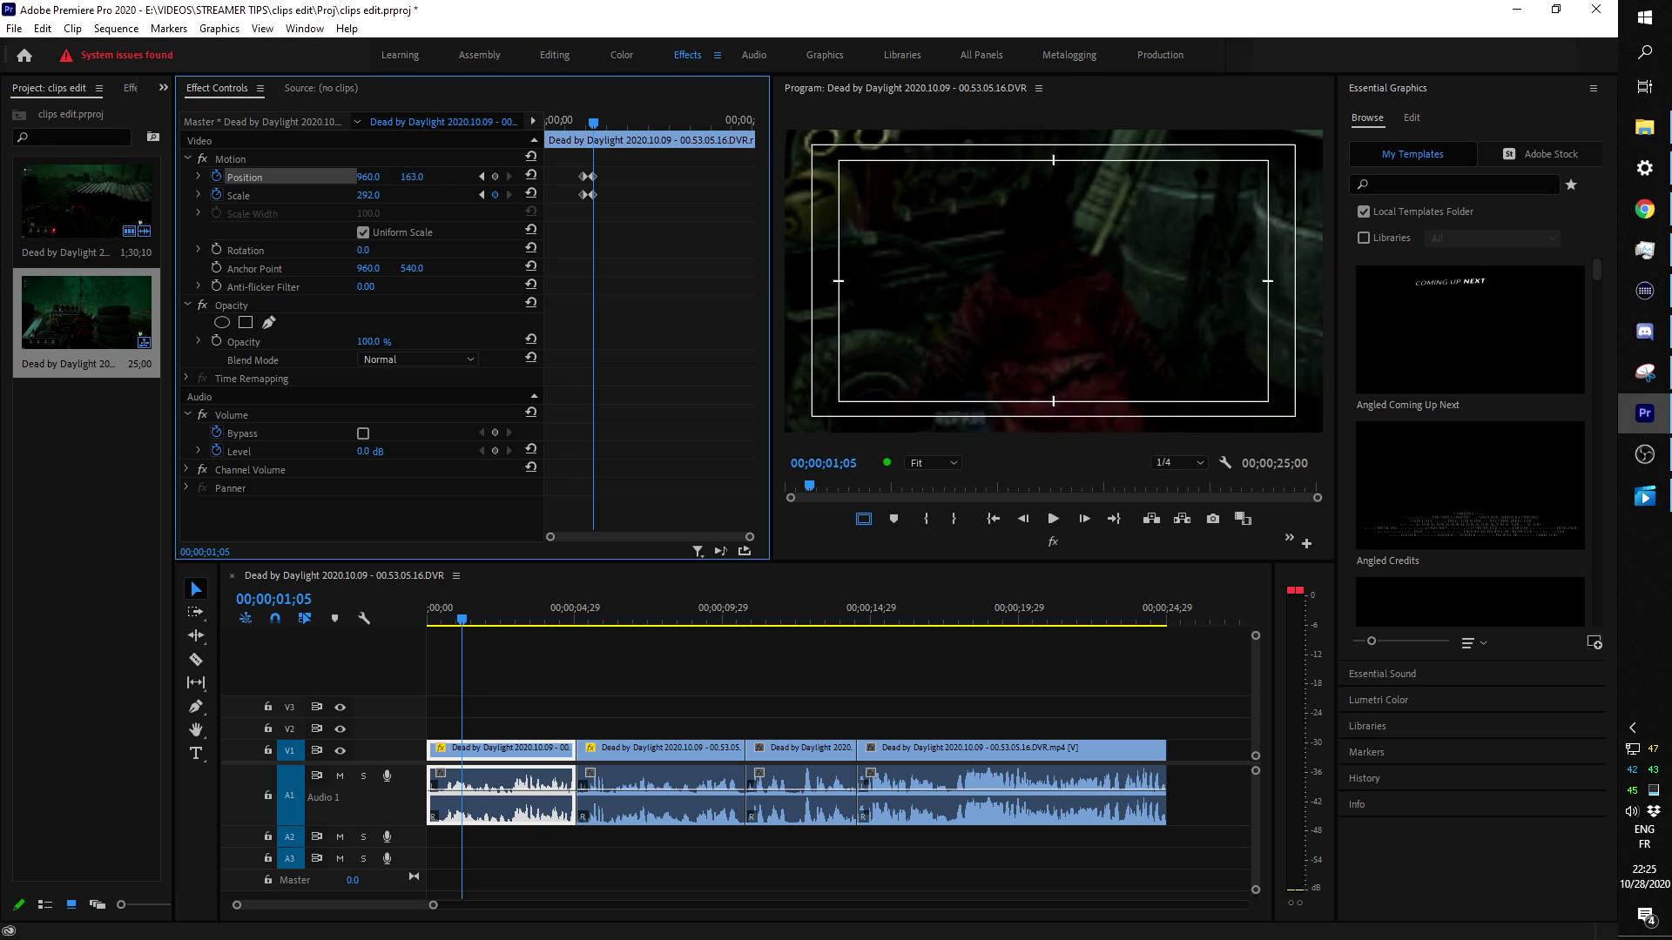
Remove the first segment's trial Scale and Position keyframes and play the sequence from its start.
mouse_move(596, 124)
mouse_down()
mouse_move(571, 124)
mouse_move(598, 125)
mouse_up()
key(Delete)
key(Delete)
drag(464, 622, 368, 615)
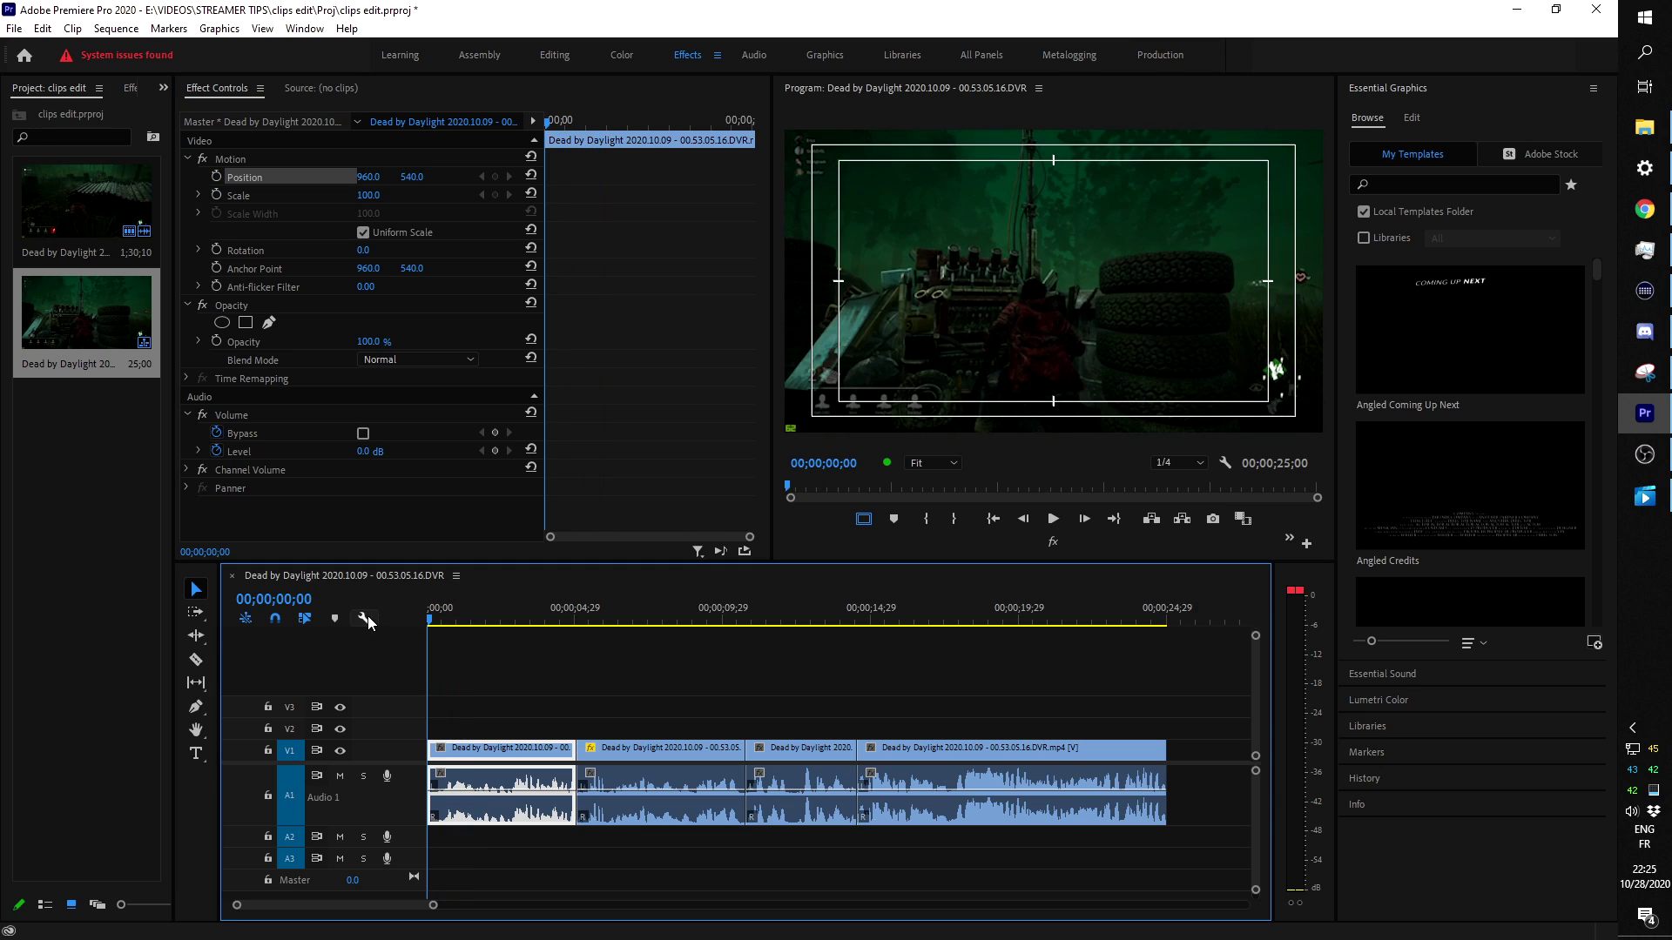
key(space)
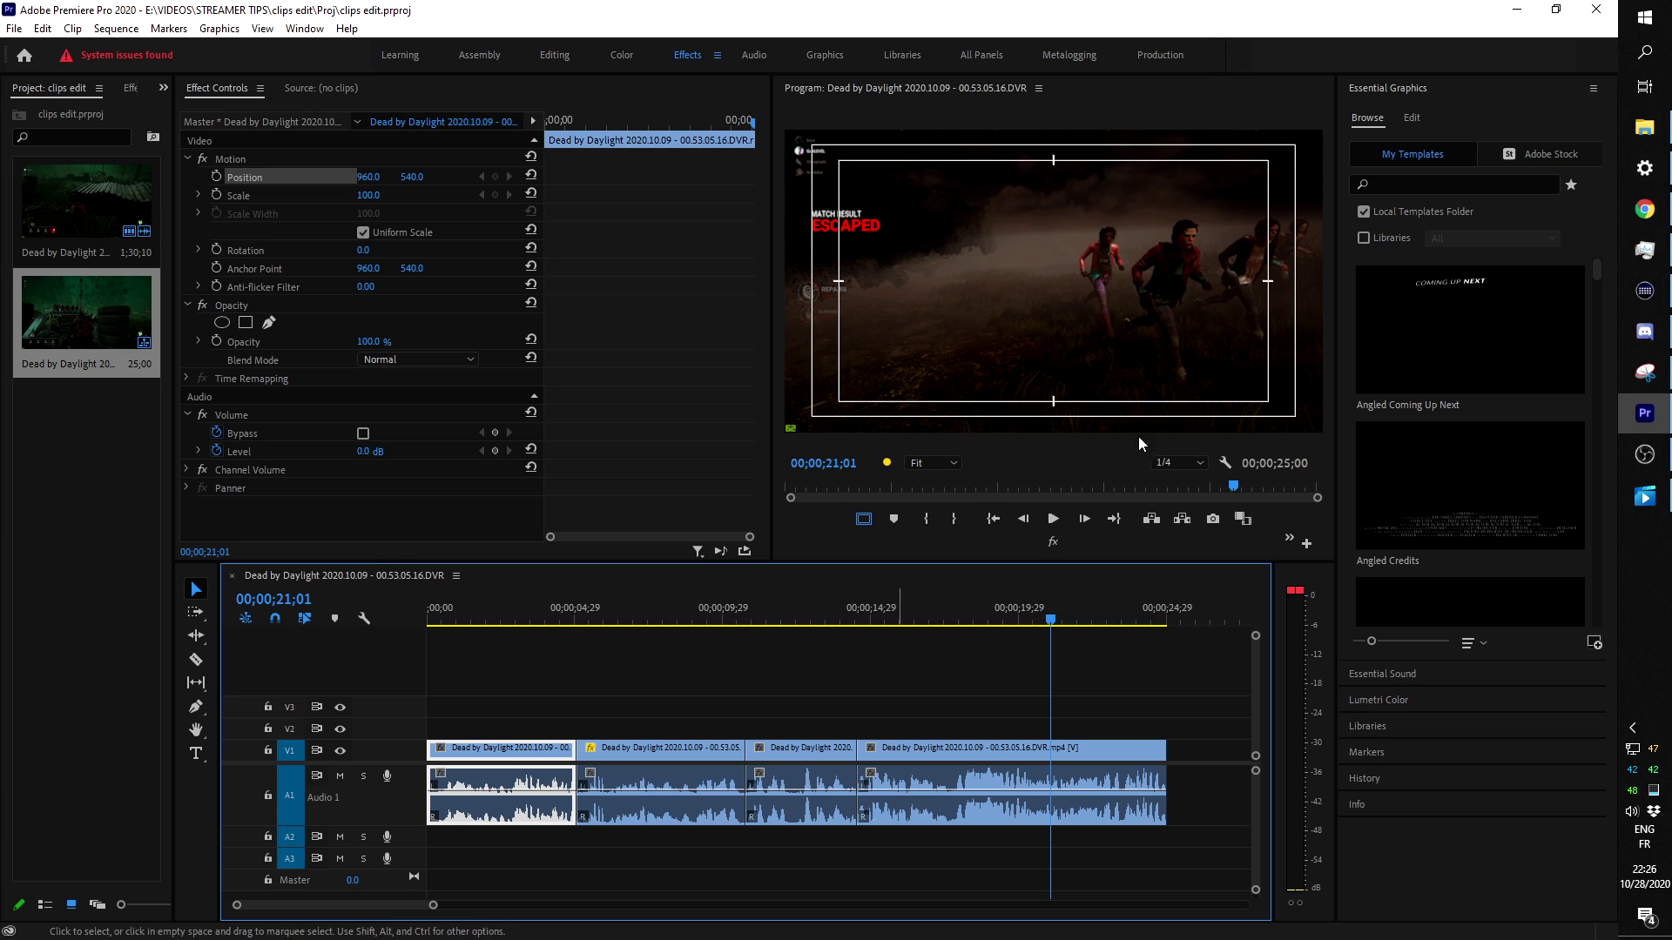
Add a text caption reading "oh he stopped" over the first segment at 00;00;02;28 with the Type tool.
click(1410, 117)
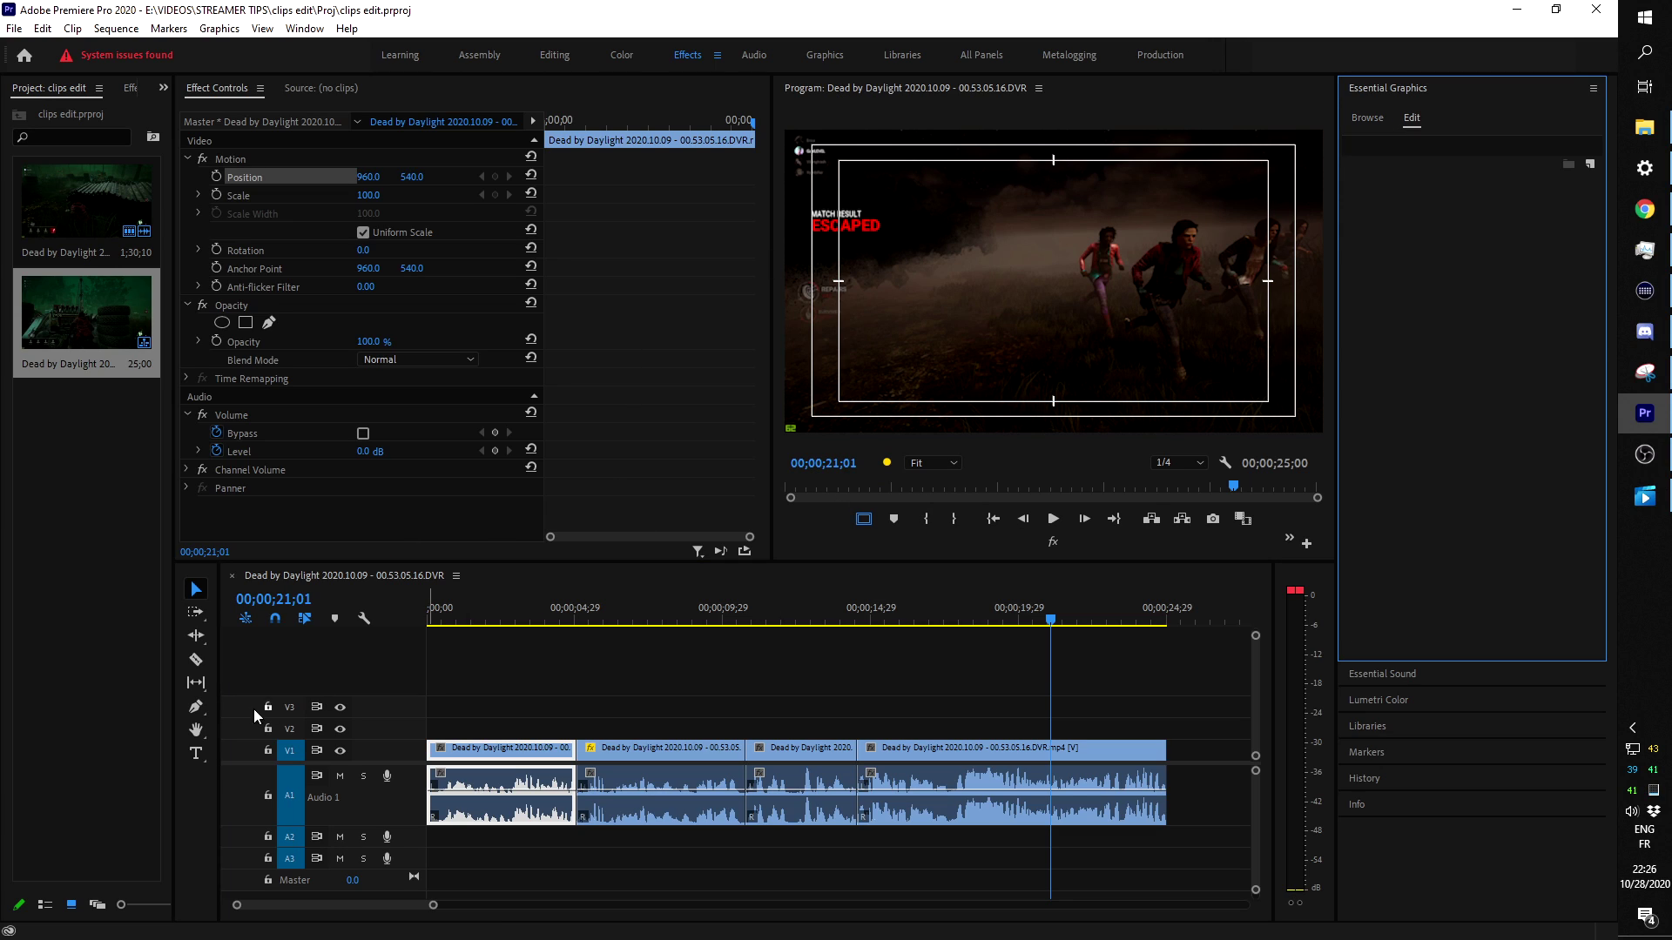
click(195, 756)
click(510, 618)
key(space)
click(509, 619)
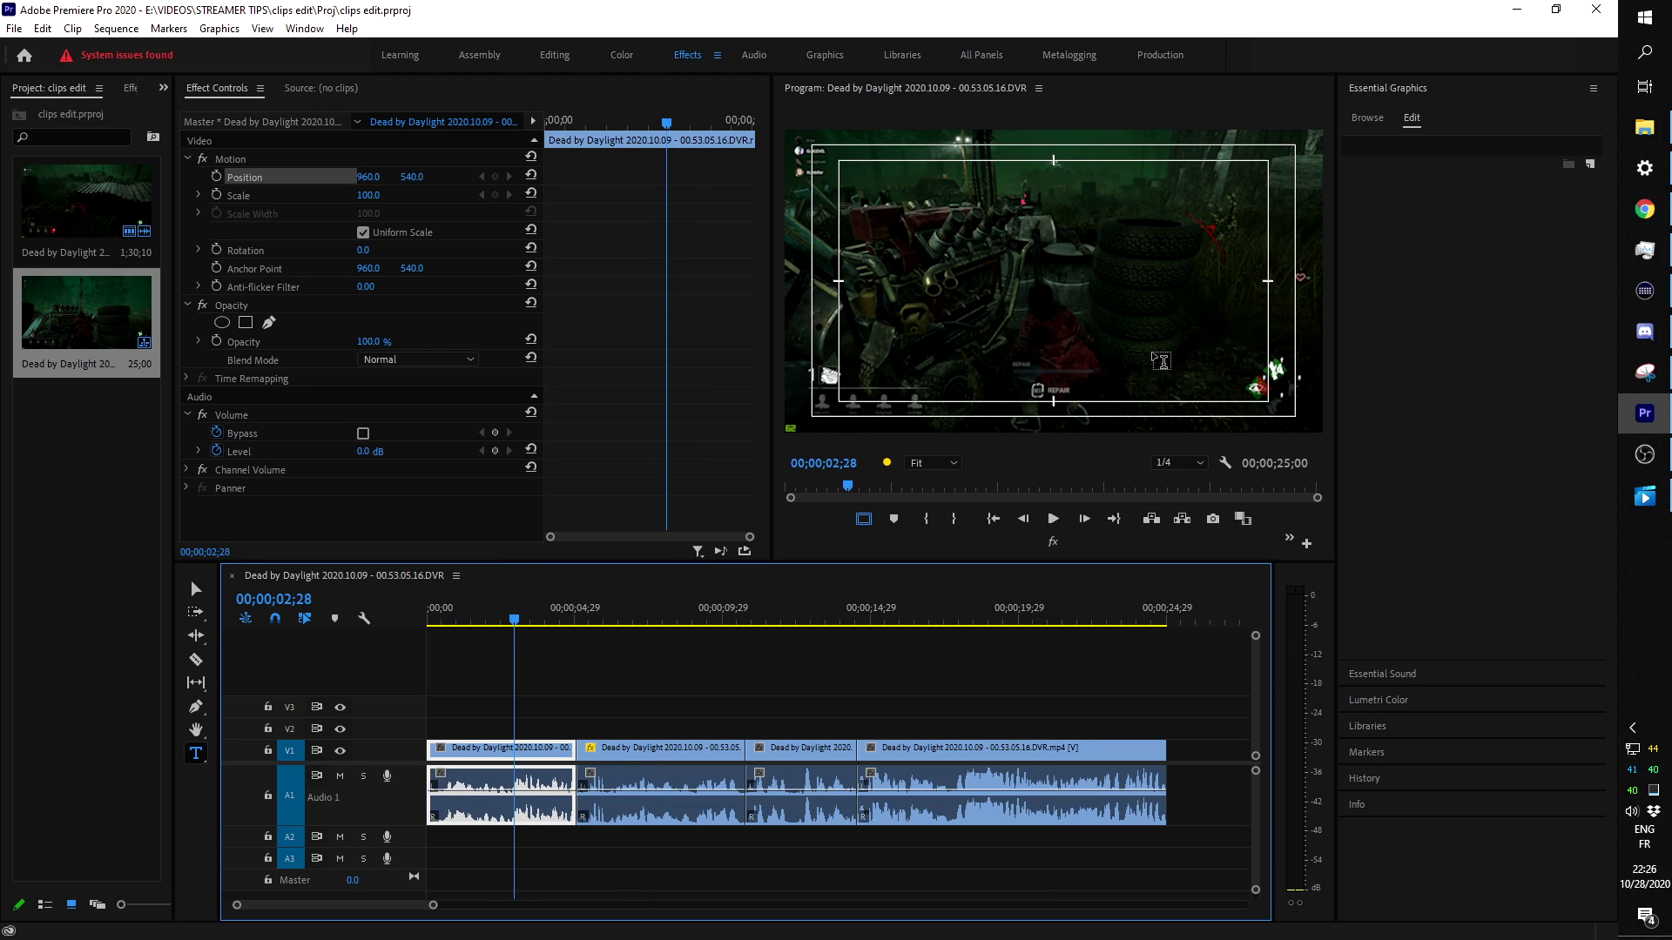
click(1127, 335)
text(oh he stopped)
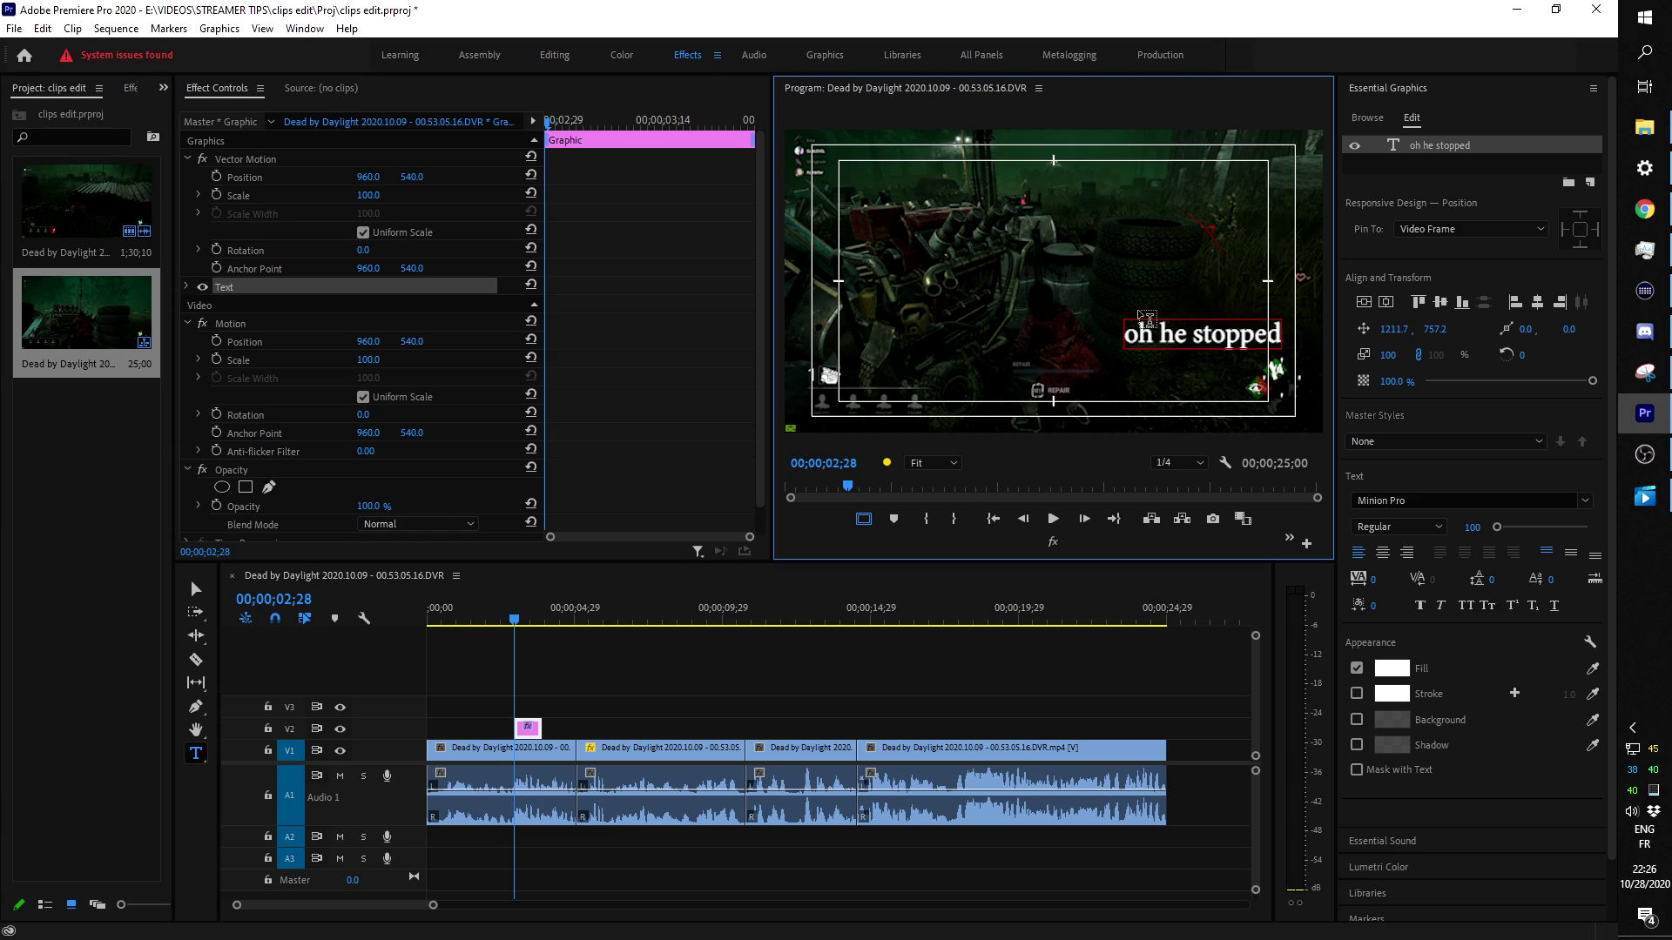
Move the caption to position 1064.7, 579.2 and capitalize its first word to "Oh".
mouse_move(1393, 329)
mouse_down()
mouse_move(1358, 330)
mouse_move(1397, 334)
mouse_up()
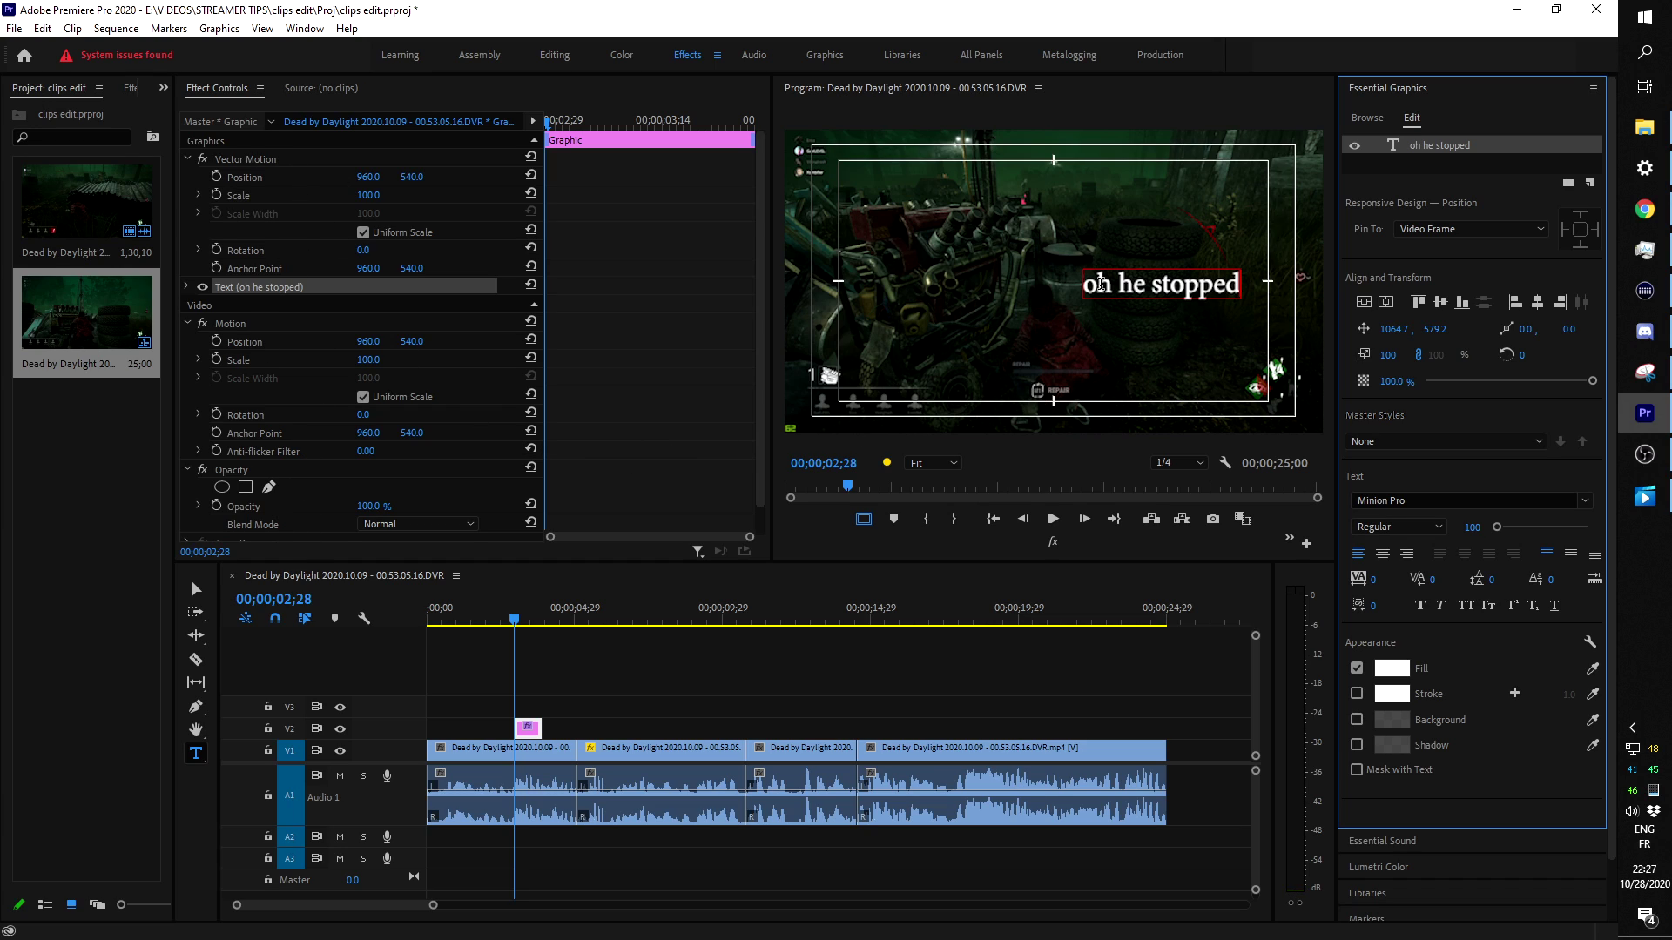
double_click(1099, 283)
text(Oh)
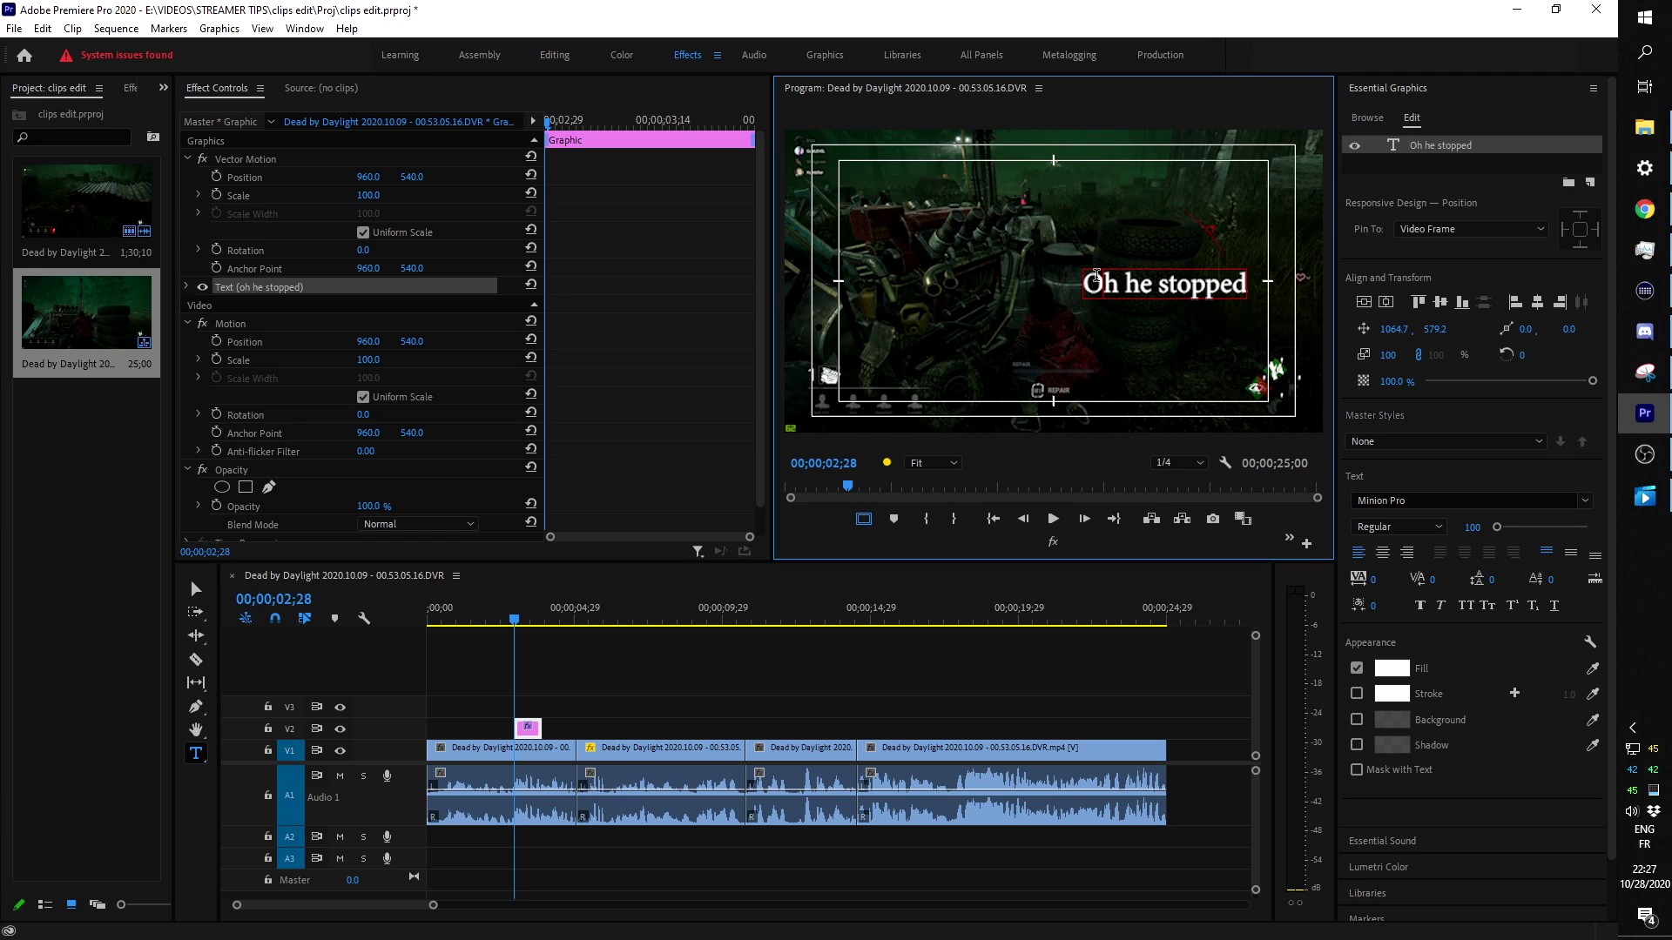
Give the whole caption text a black (000000) stroke and enable its shadow.
key(ctrl+a)
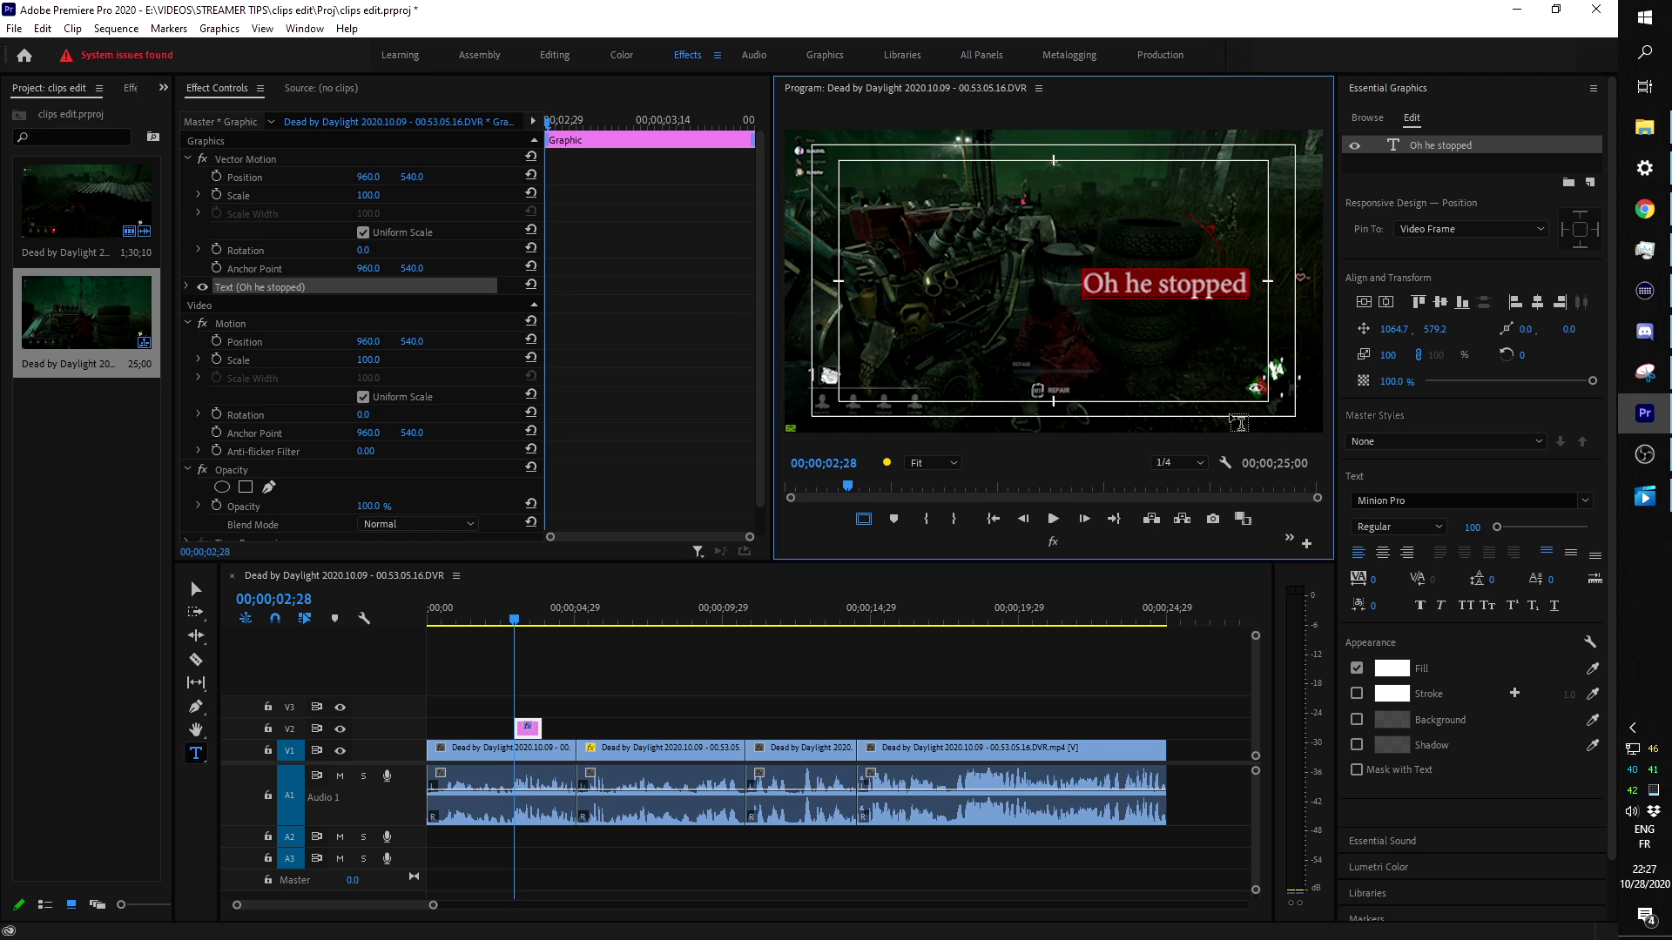
click(1357, 694)
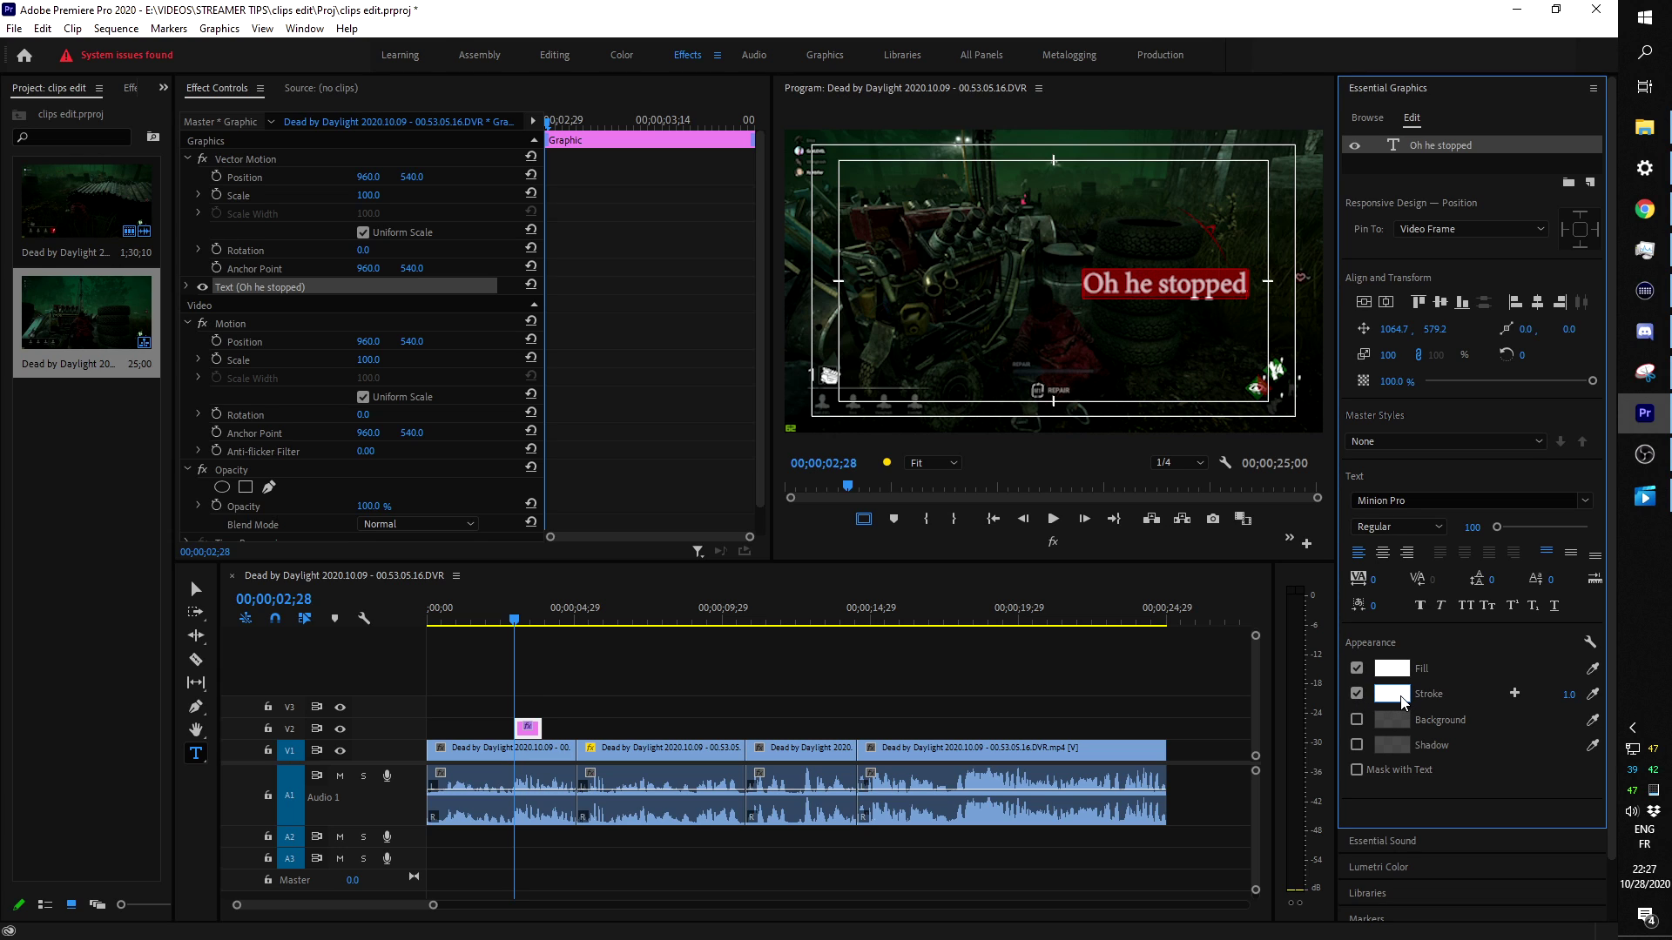
click(1391, 694)
click(21, 57)
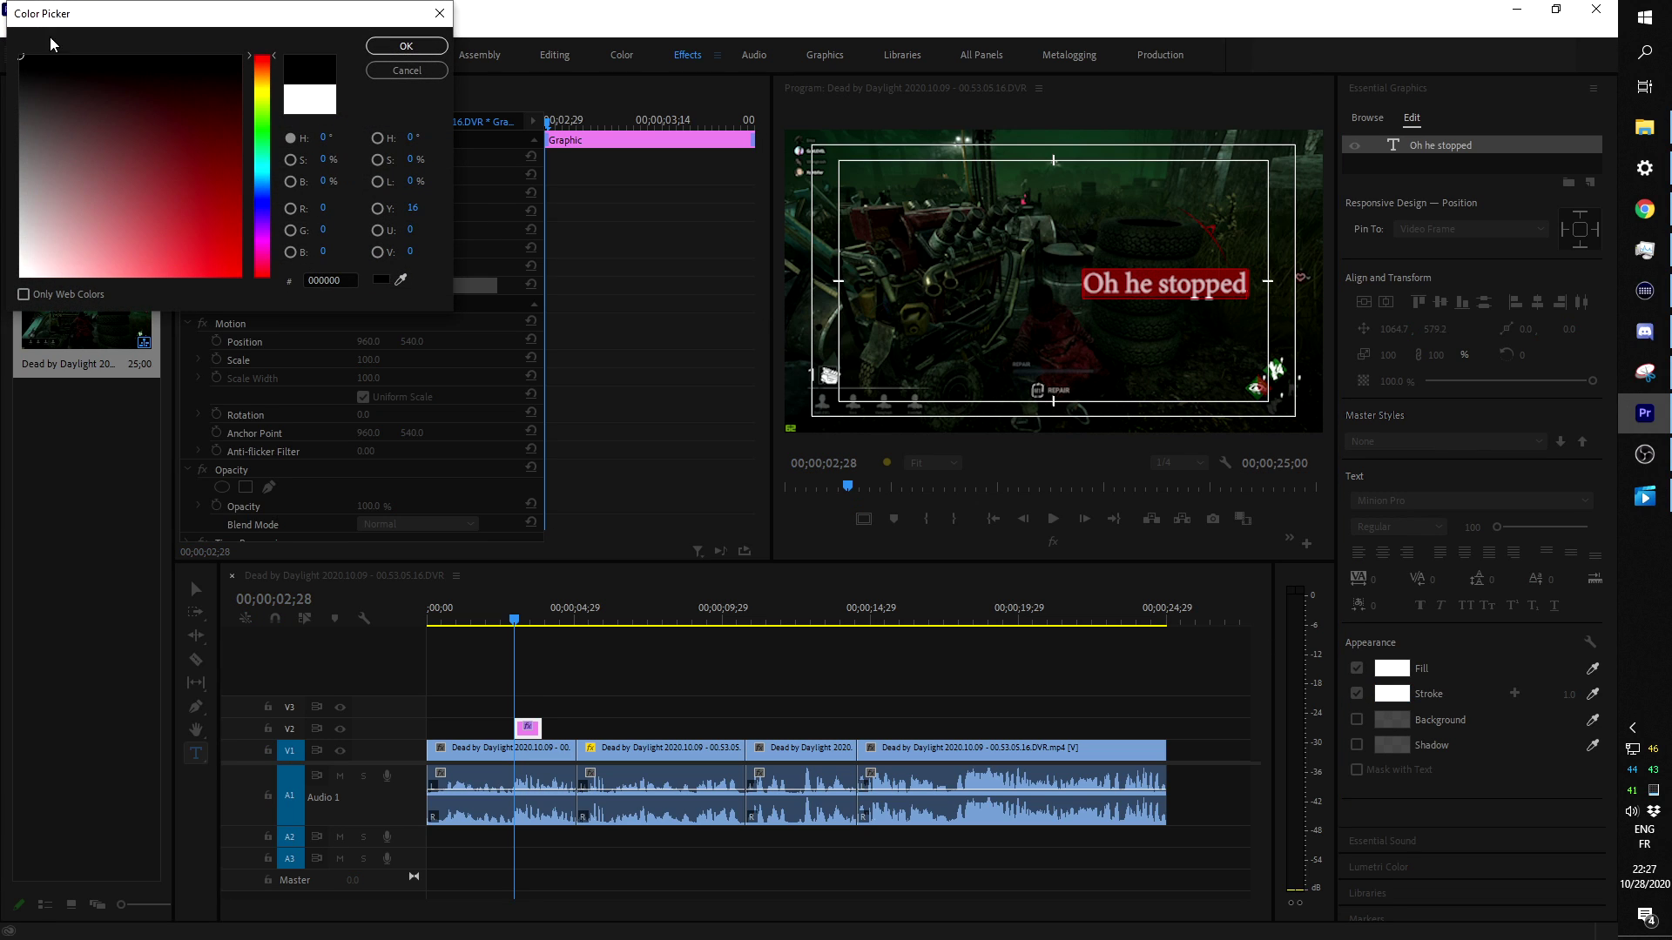
click(406, 47)
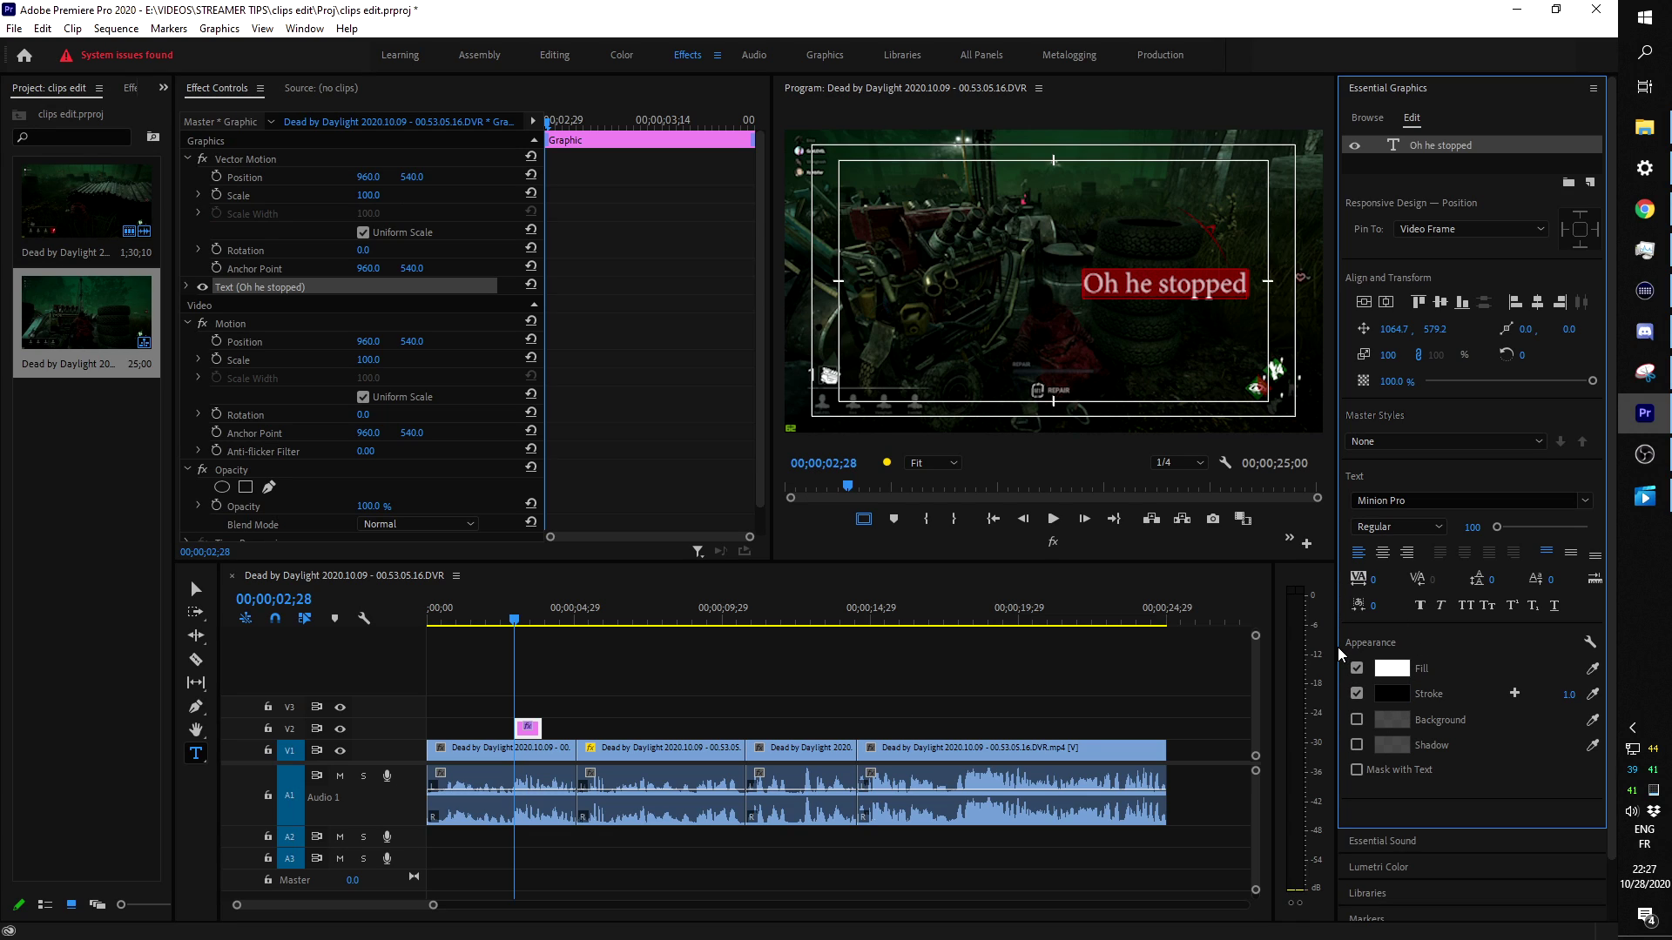
click(1356, 745)
Set the caption's font to Luckiest Guy and adjust it to scale 82, rotation -9° and position 986.7, 610.2.
click(1483, 501)
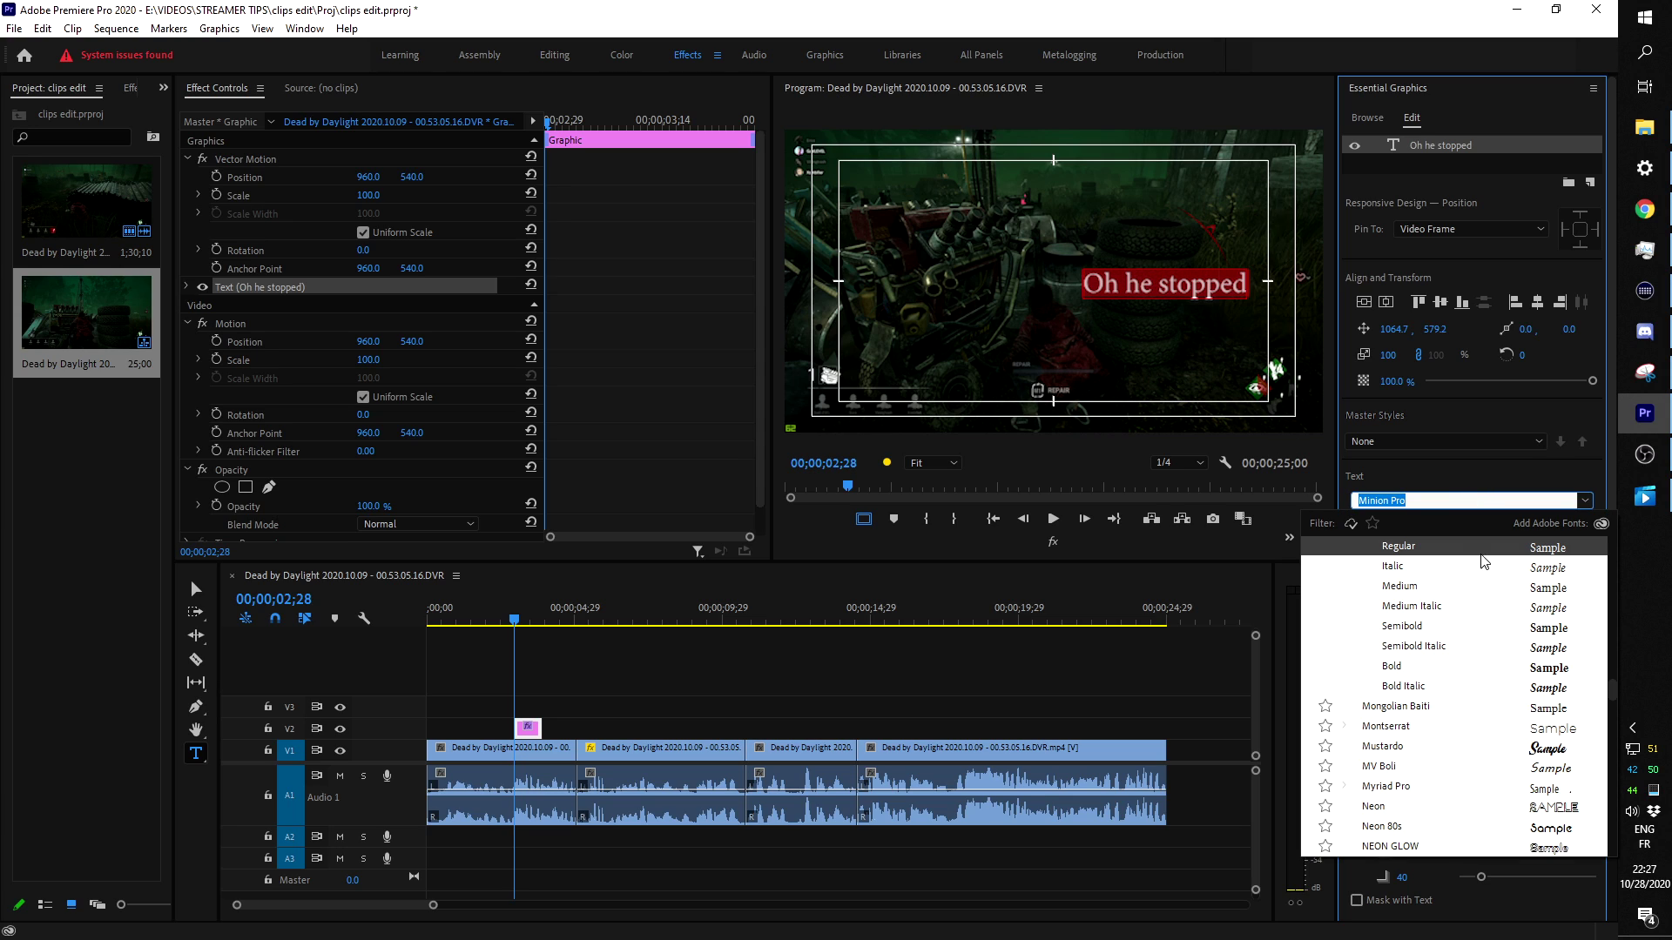
scroll(1429, 699, up, 10)
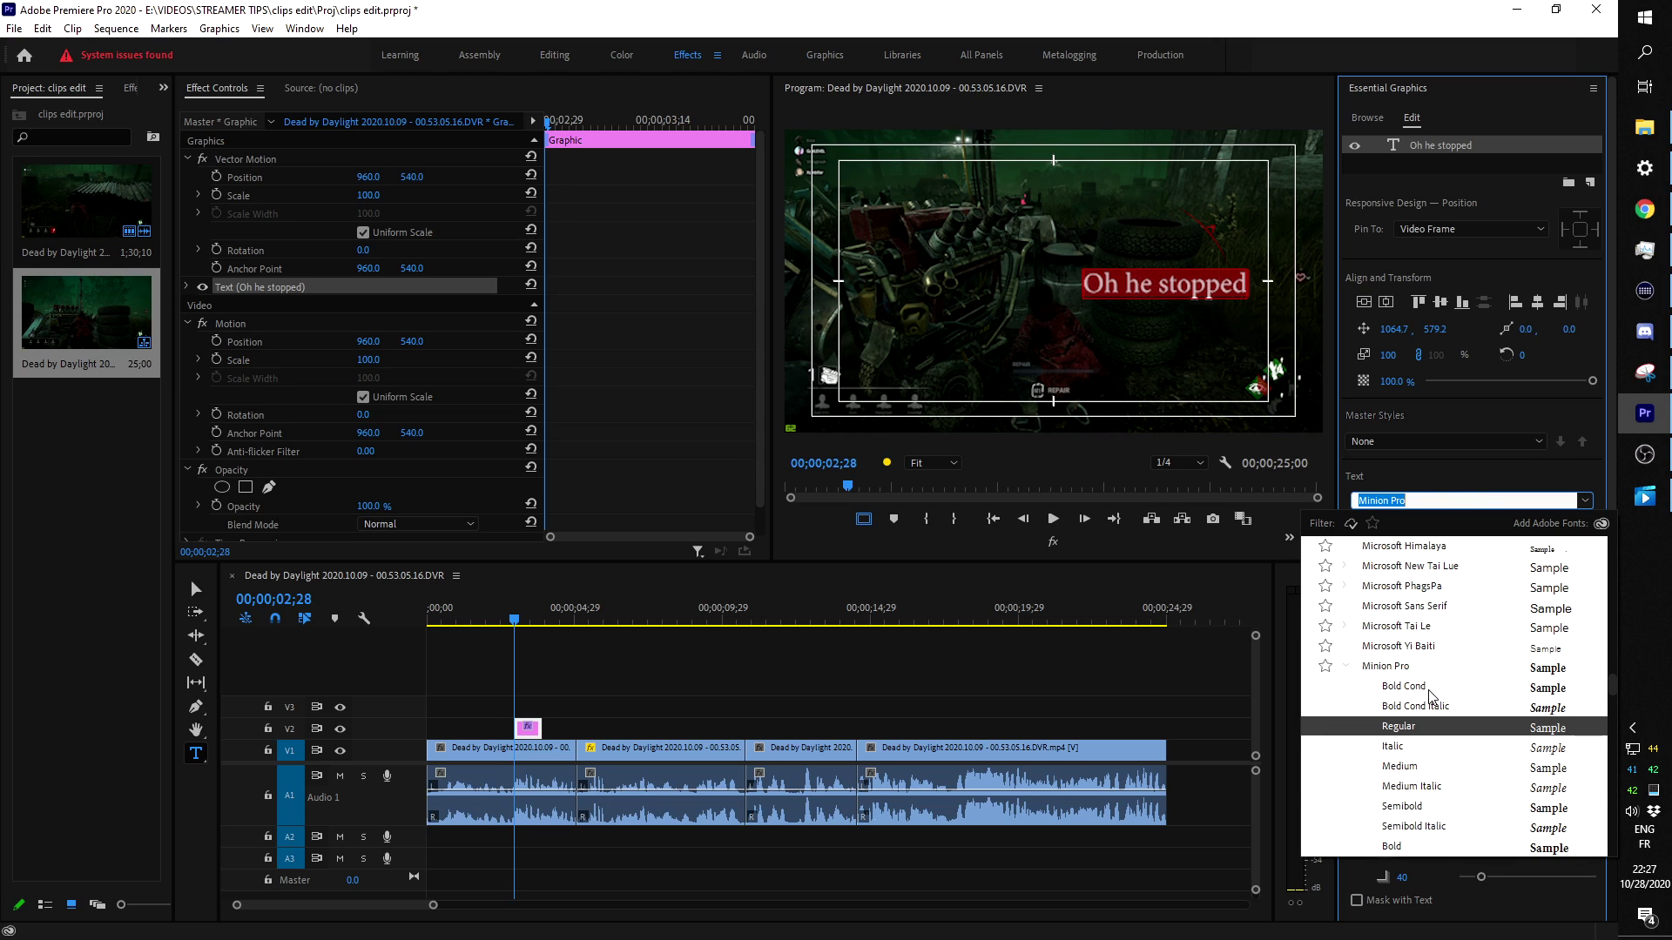
scroll(1428, 697, down, 1)
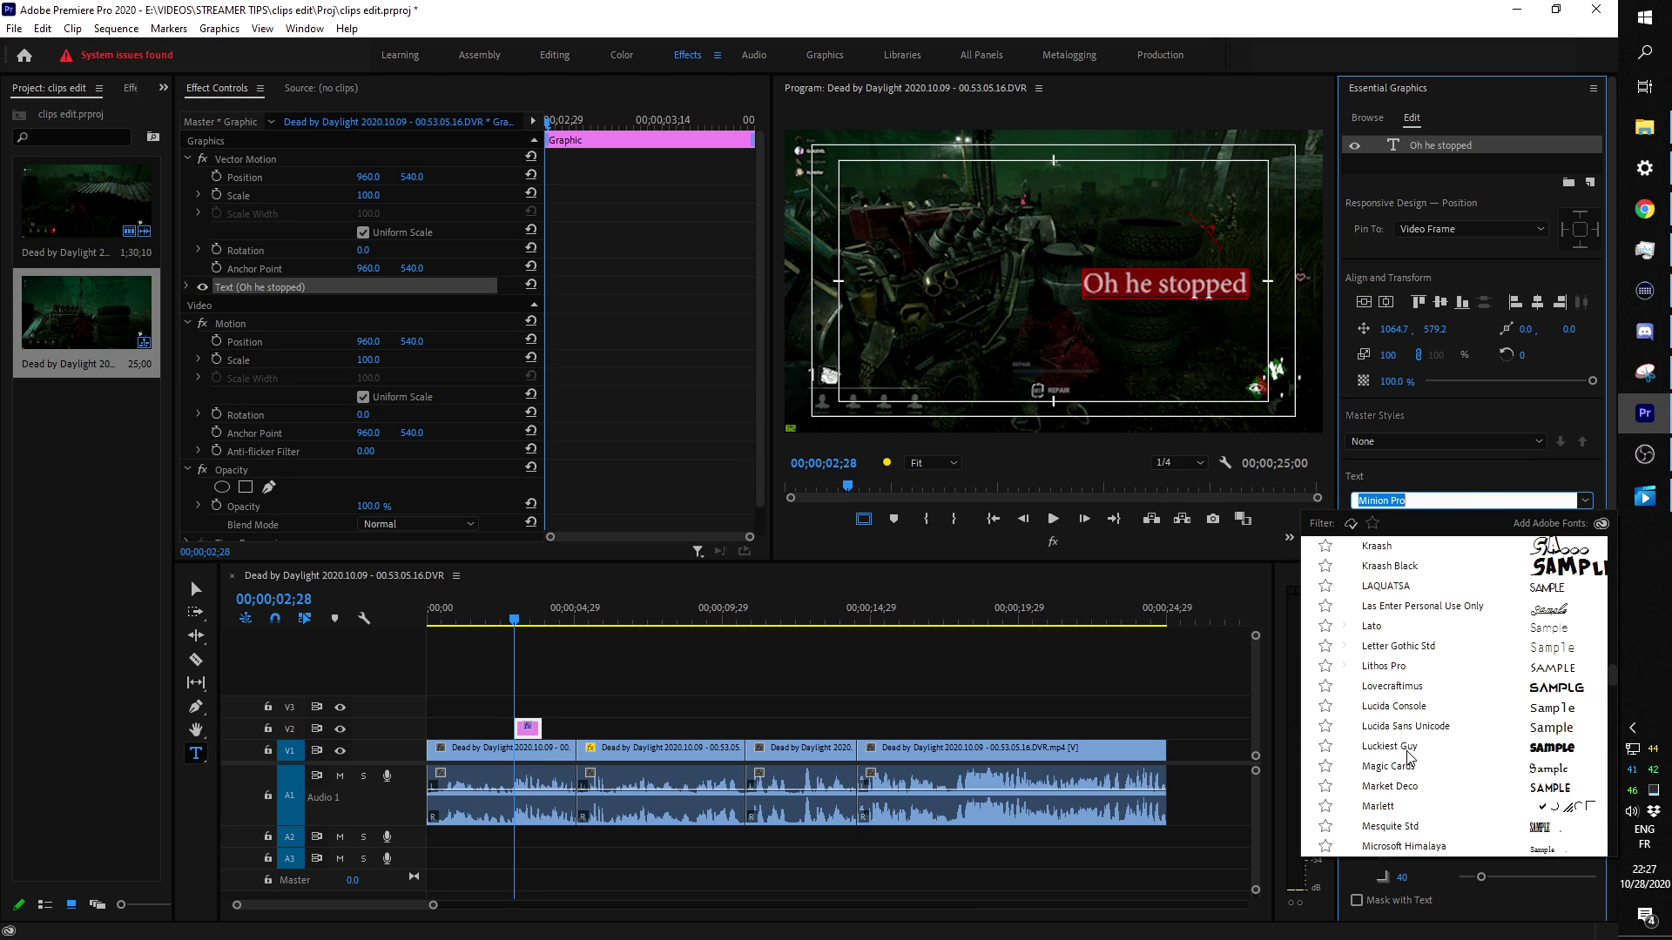
click(1410, 751)
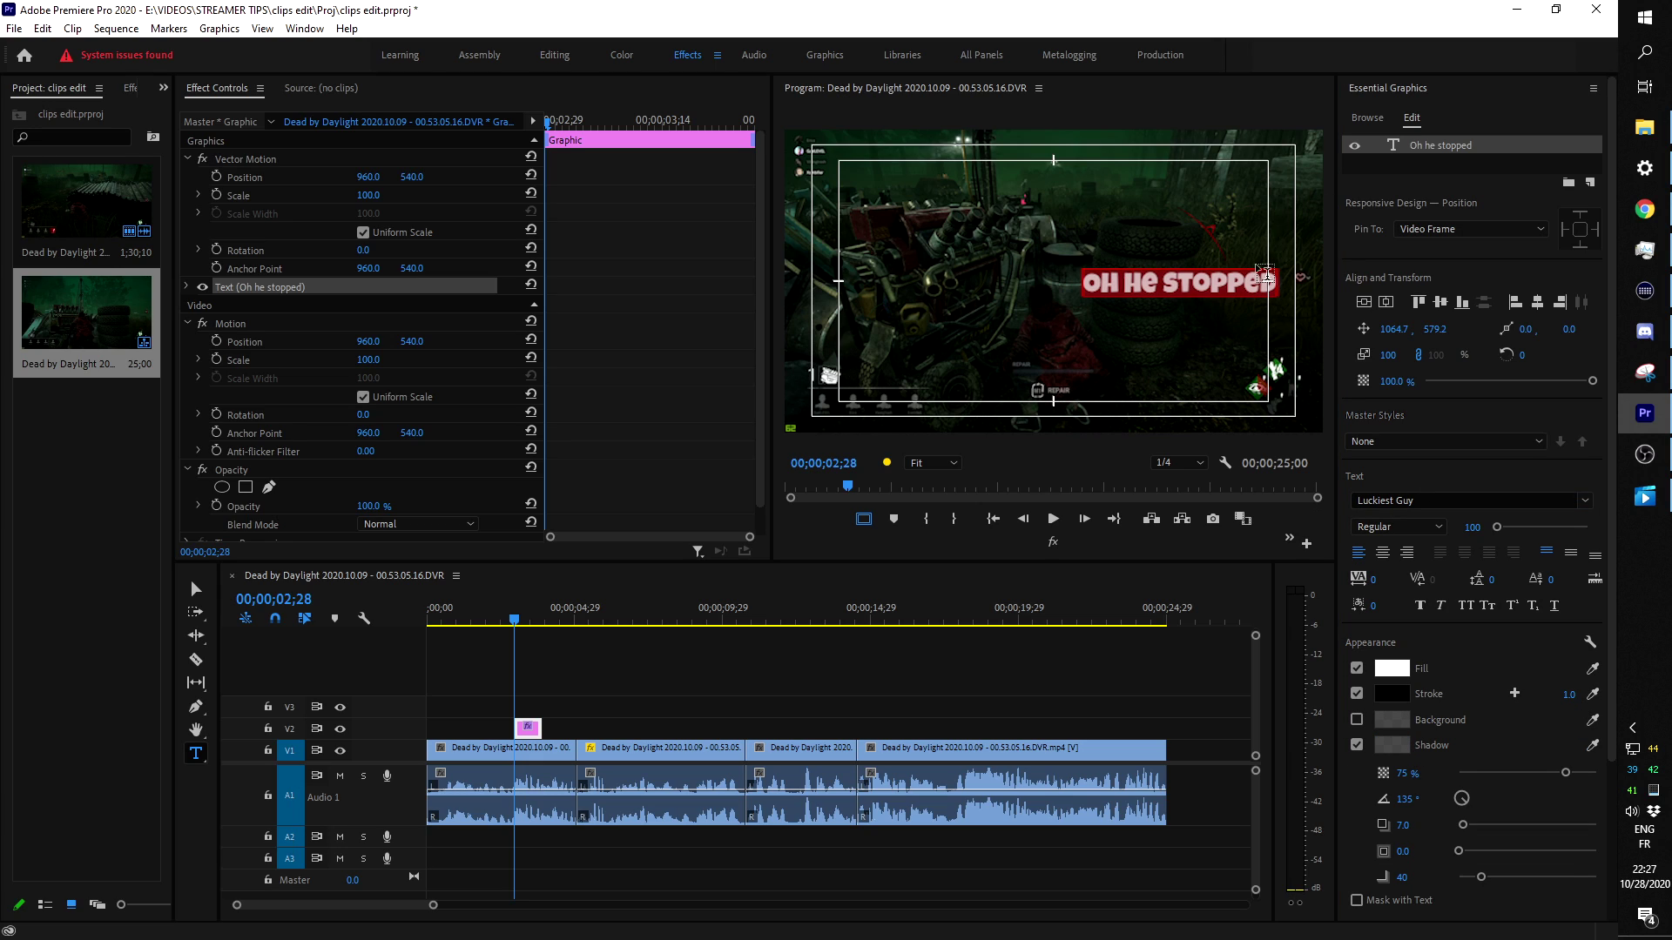
drag(1393, 357, 1504, 355)
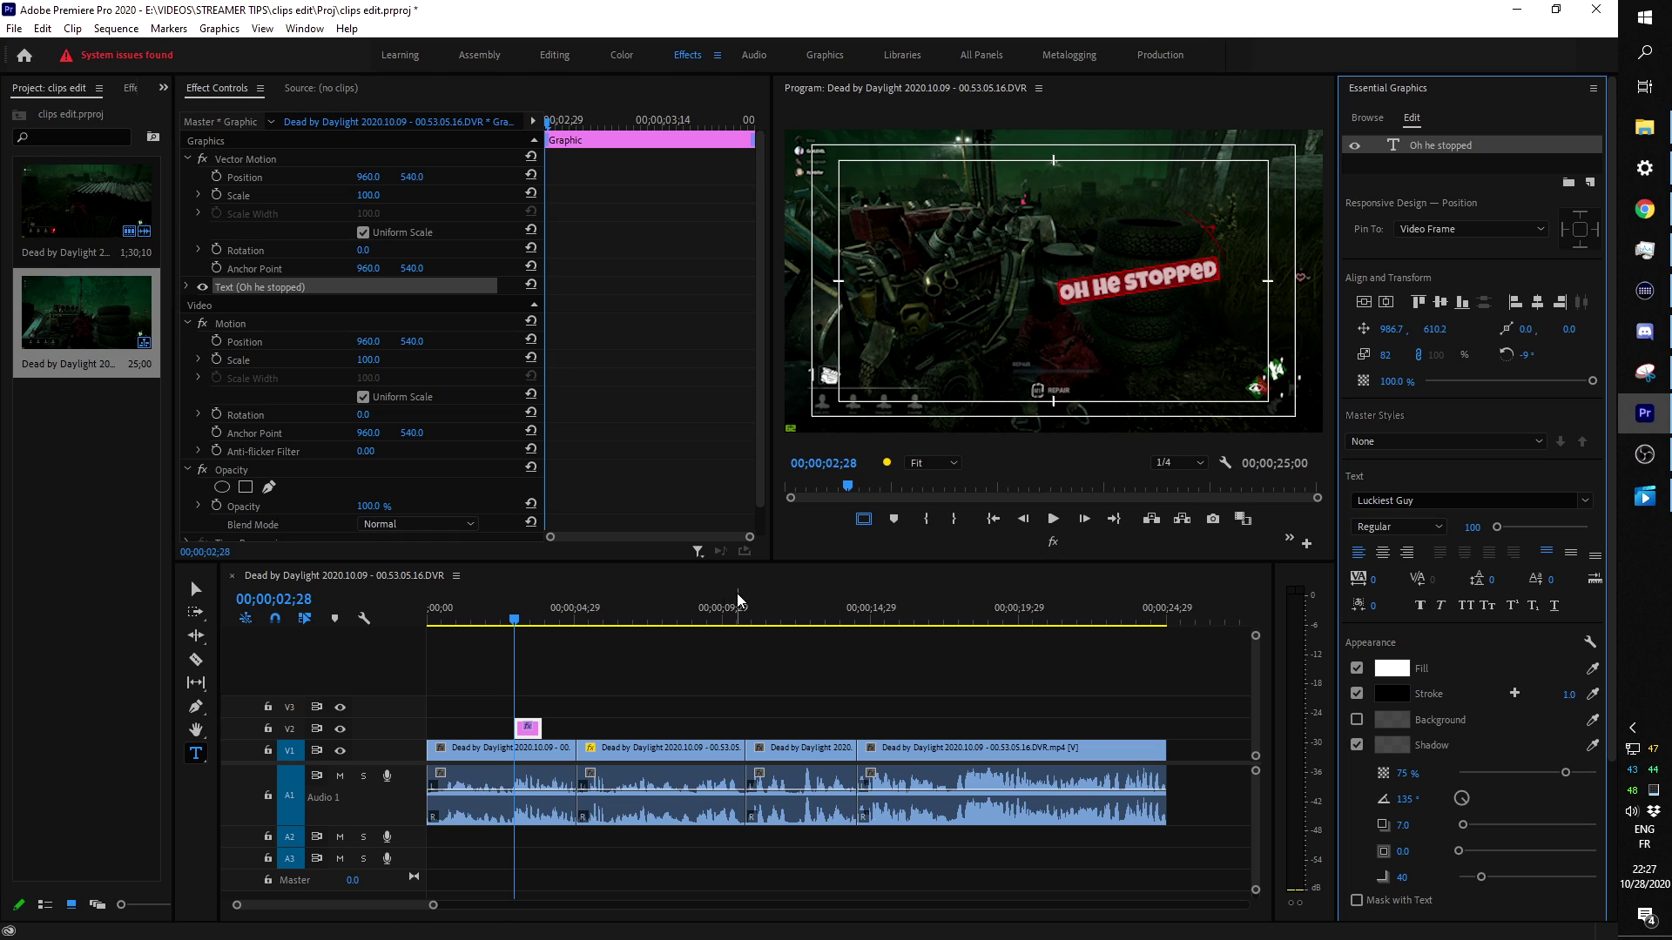
Play the captioned line and trim the end of the "Oh he stopped" graphic to 00;00;03;19.
drag(435, 910, 346, 906)
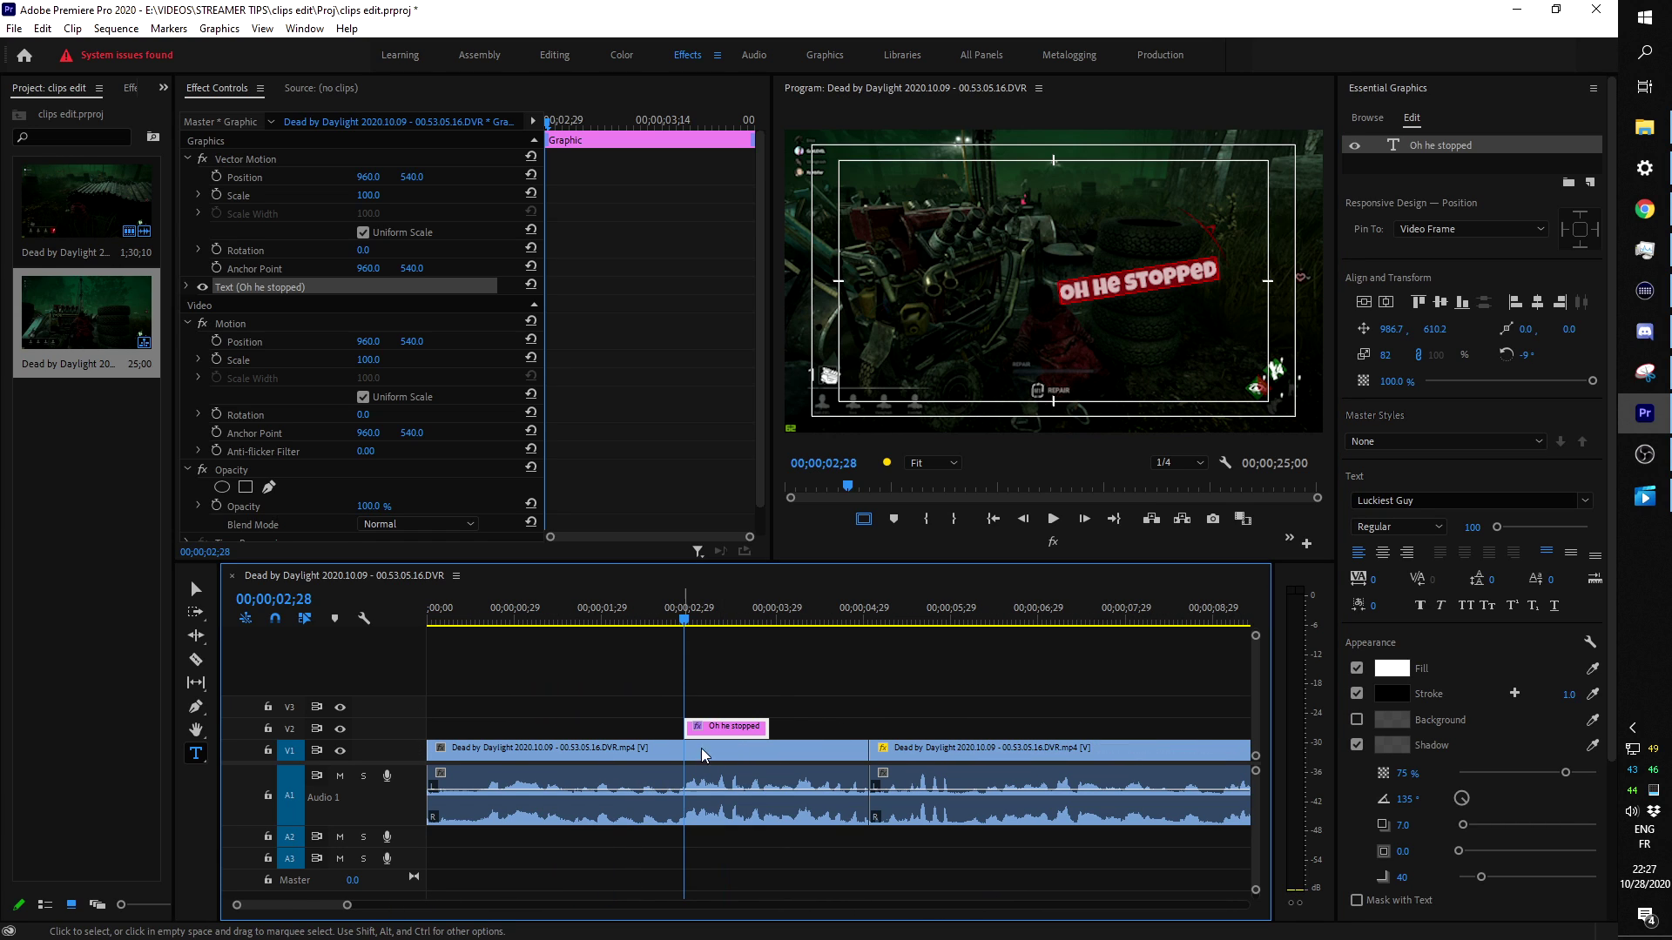
click(663, 619)
key(space)
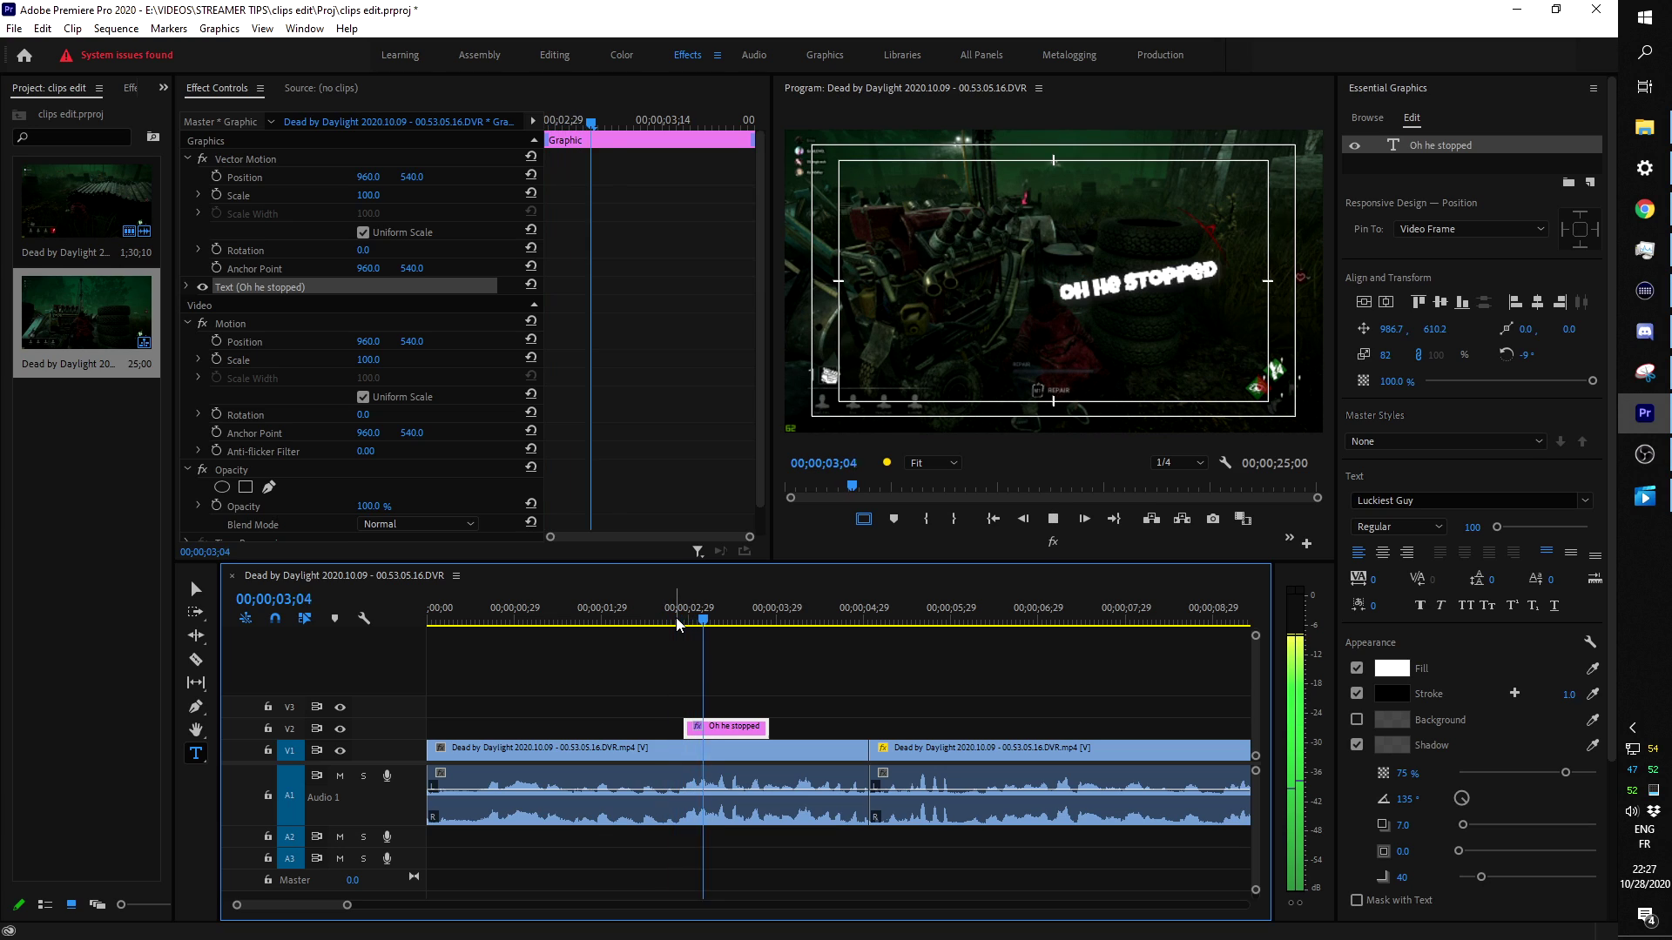
drag(743, 622, 751, 622)
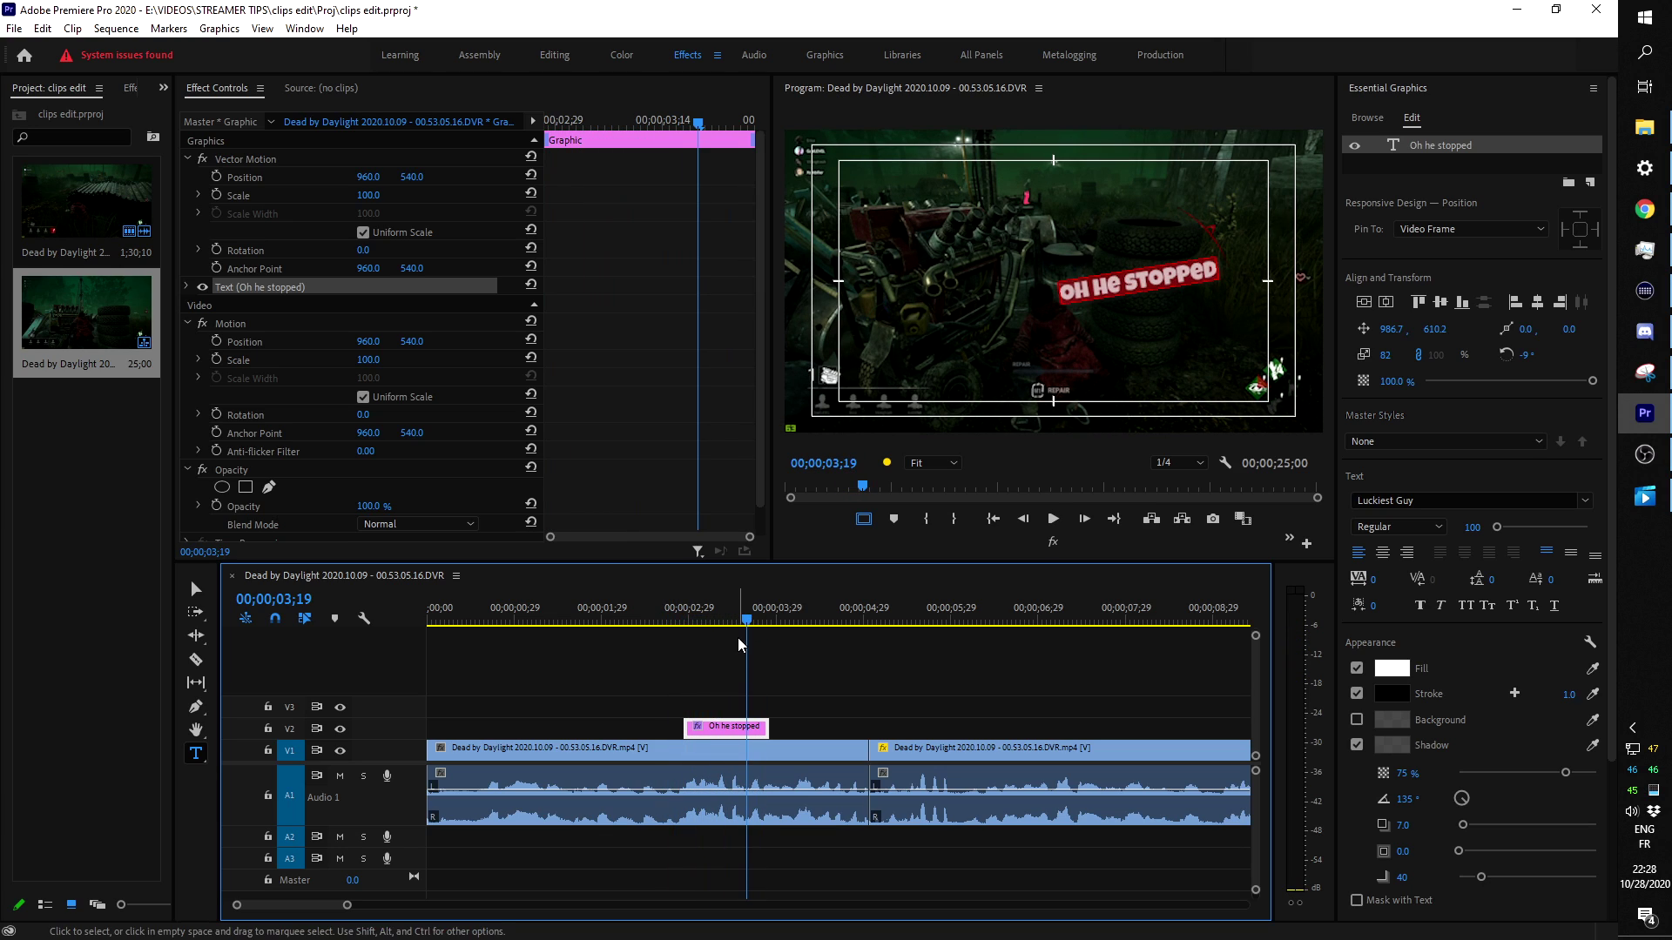
drag(767, 728, 745, 729)
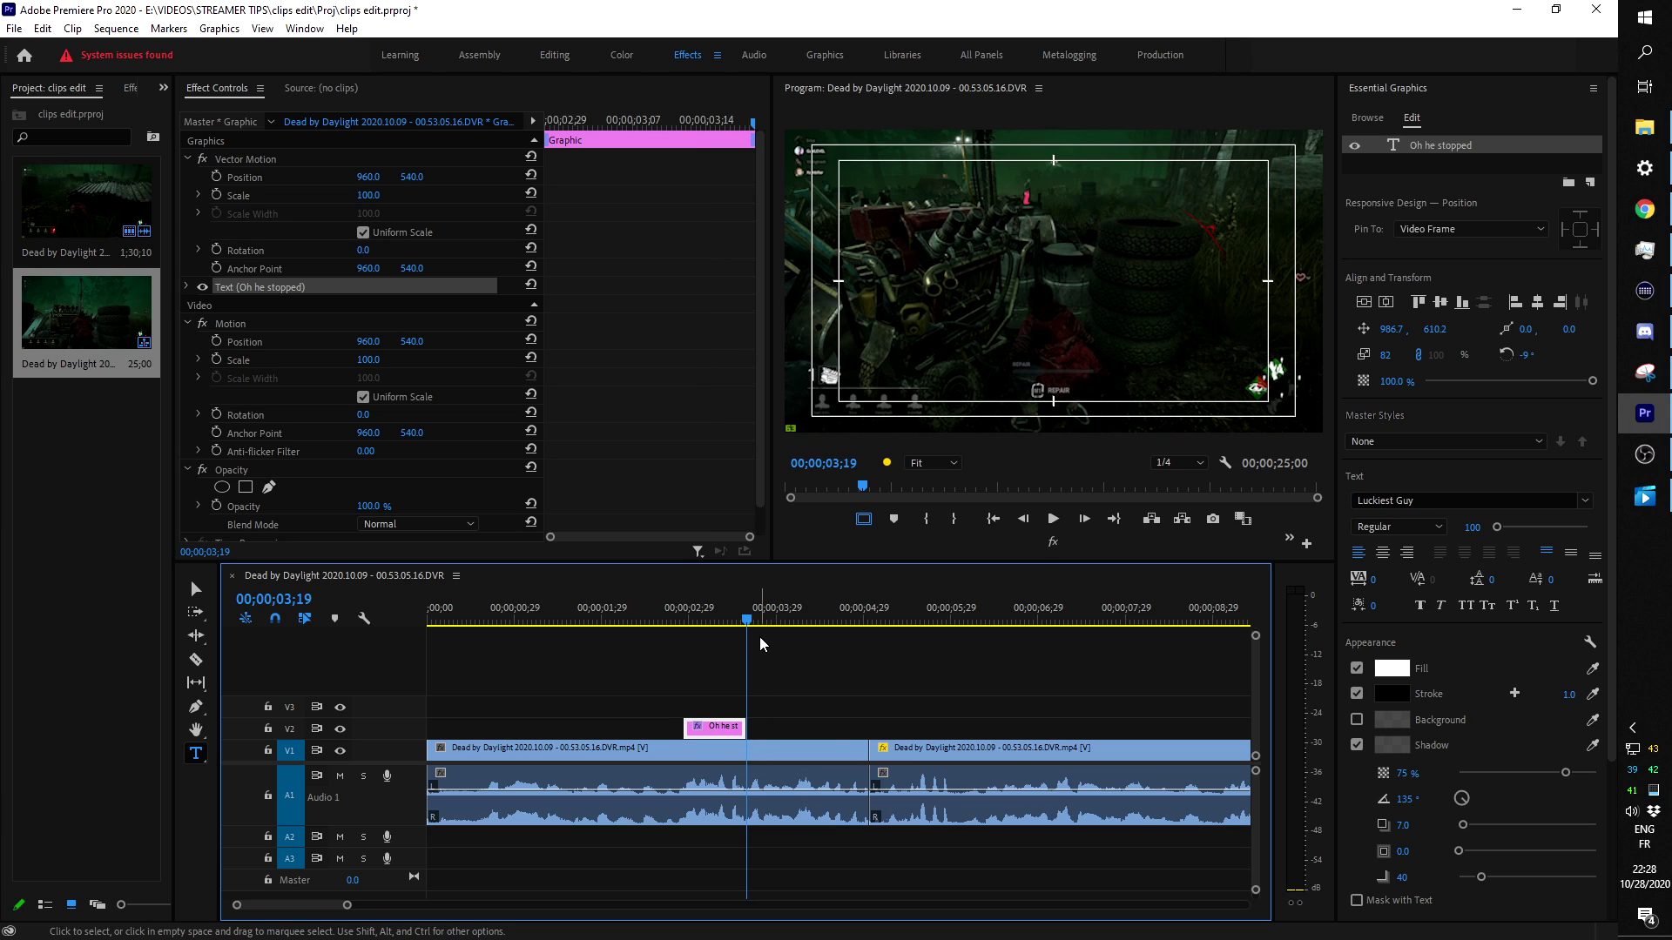
Play on from the caption's end to 00;00;05;05 to find the spot for the next caption.
mouse_move(747, 619)
mouse_down()
mouse_move(791, 616)
mouse_move(754, 623)
mouse_up()
key(space)
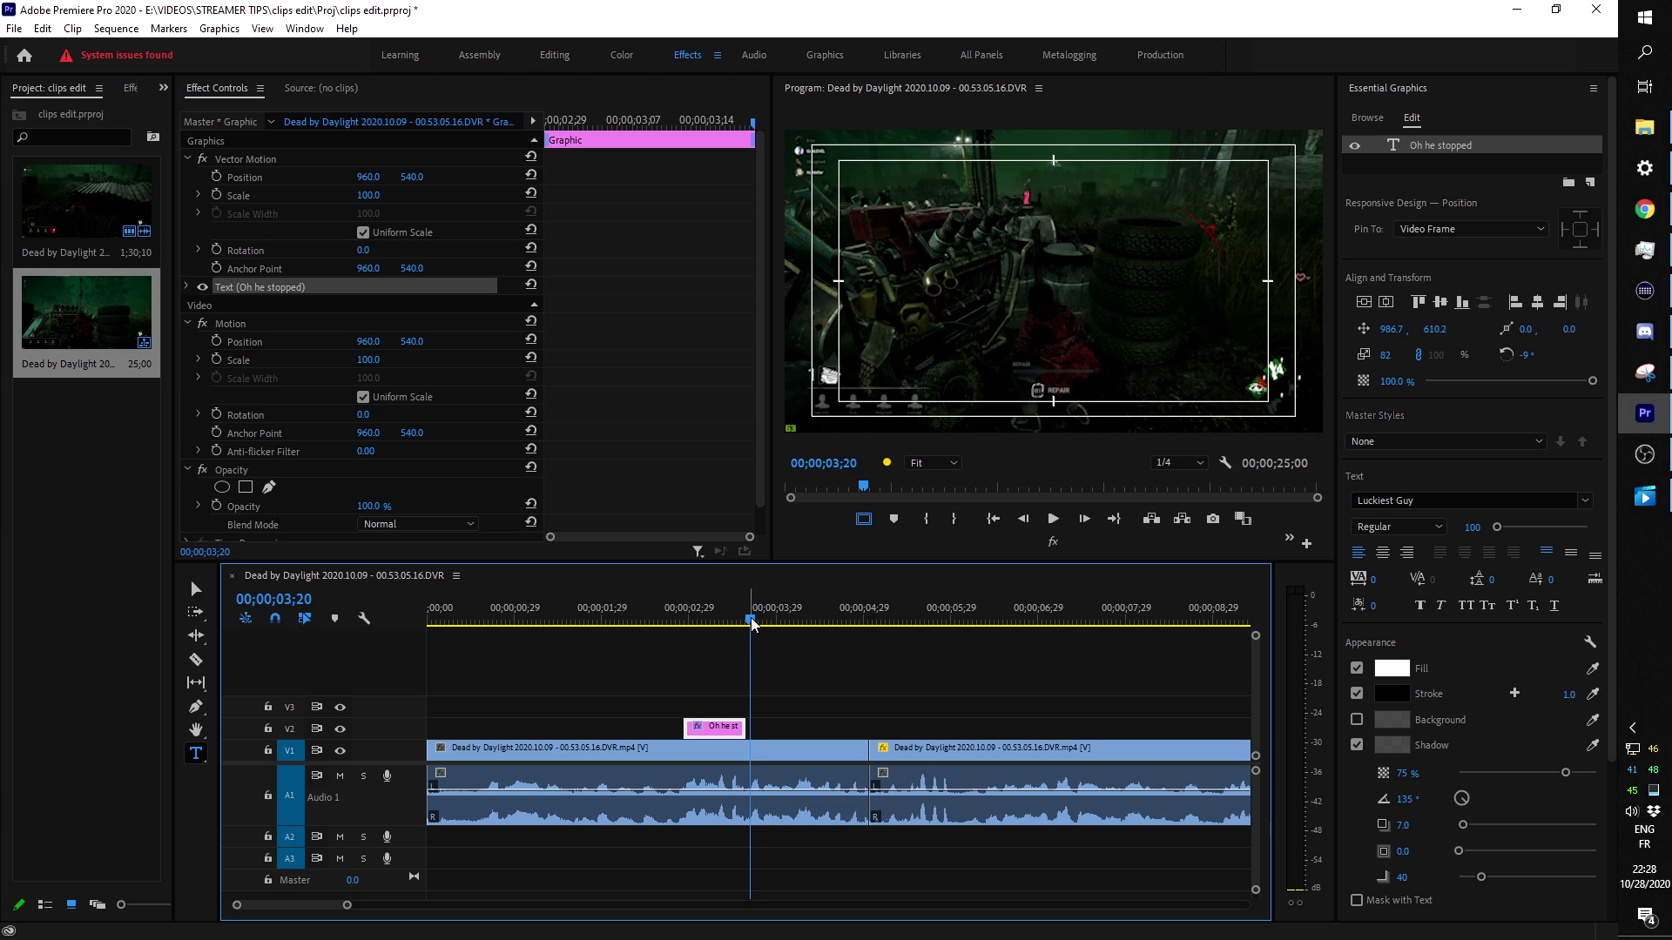
key(space)
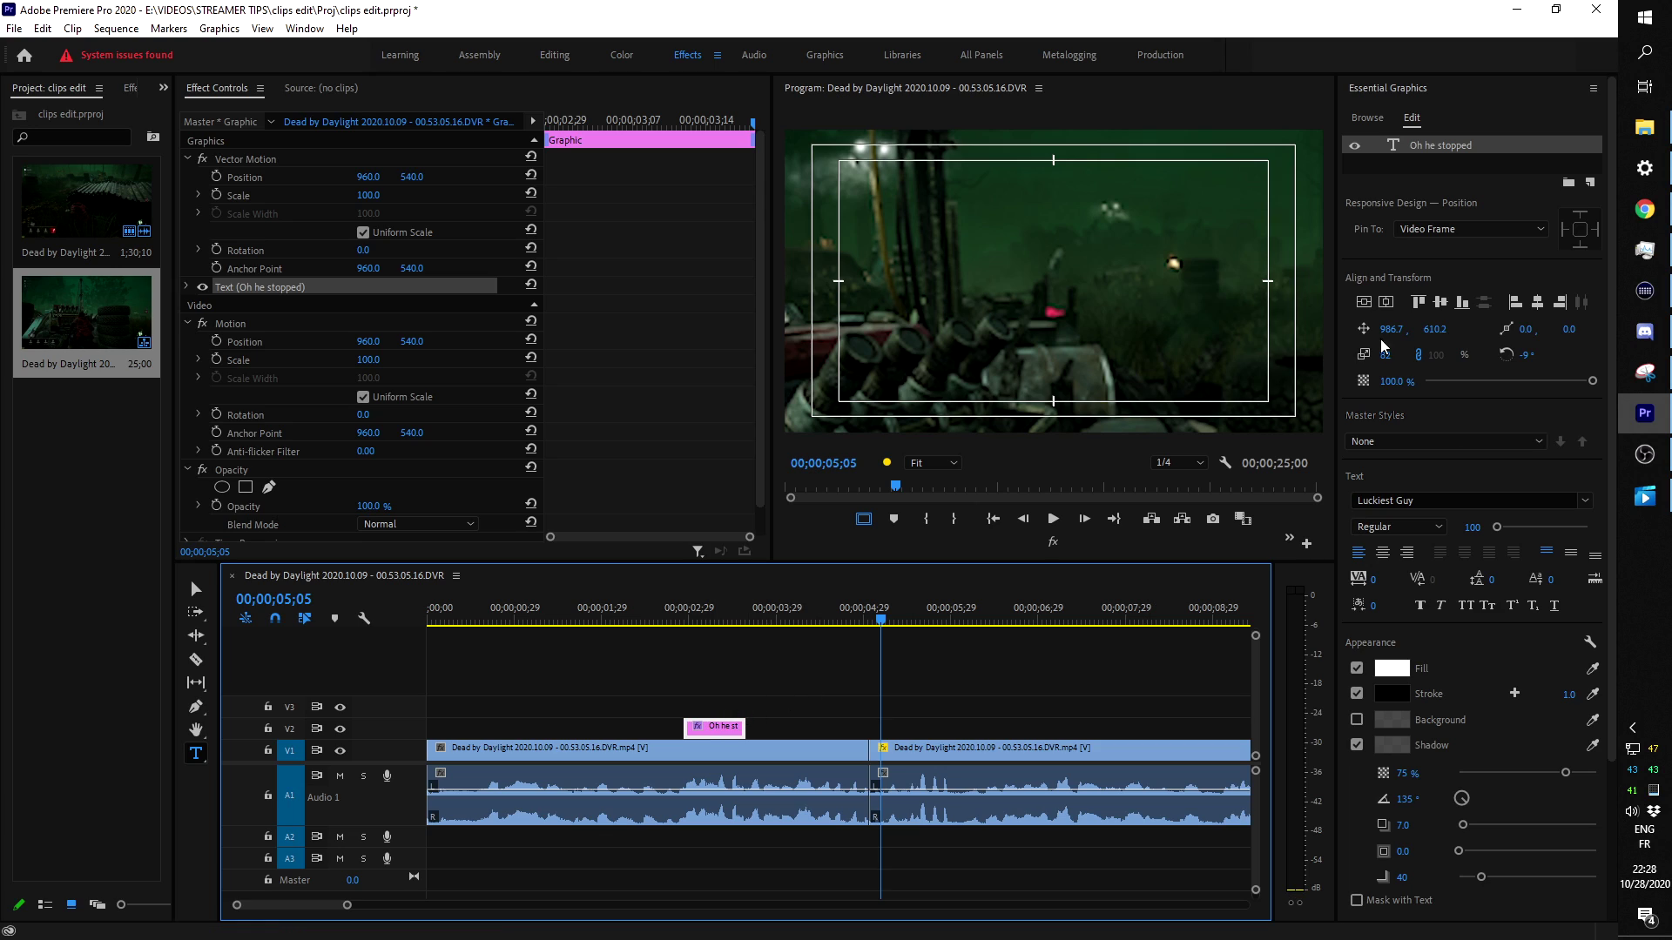
Try a new placeholder caption "hzergzgh" at 00;00;05;05, then erase its text and deselect the graphic.
click(1094, 269)
text(h)
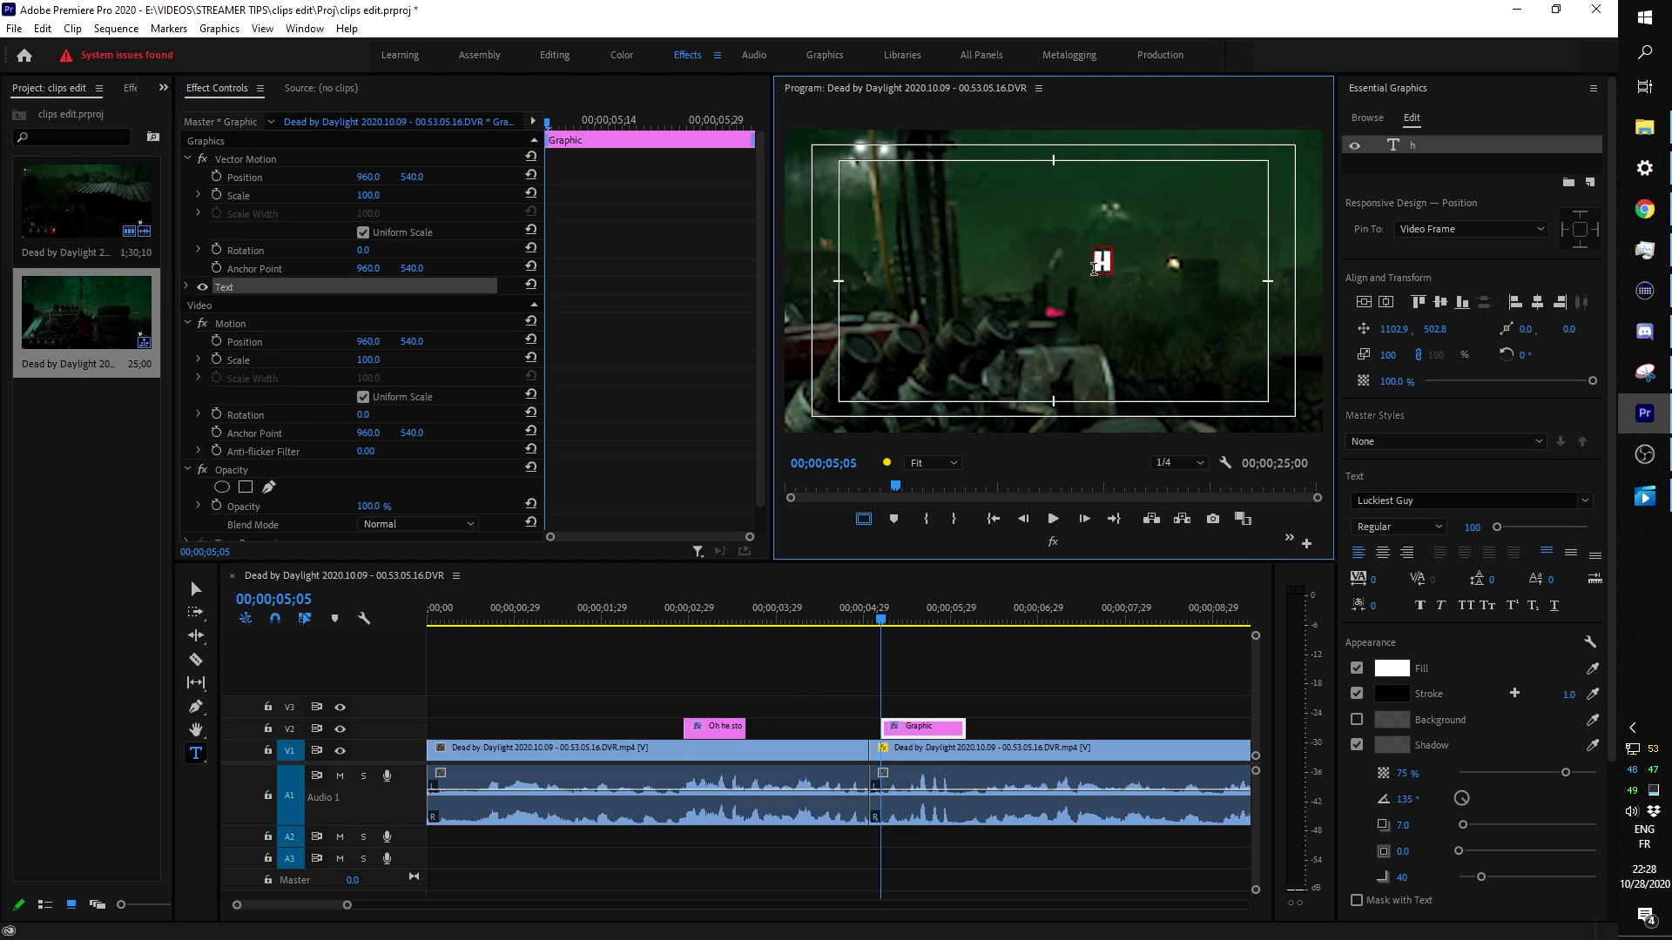
text(zergzgh)
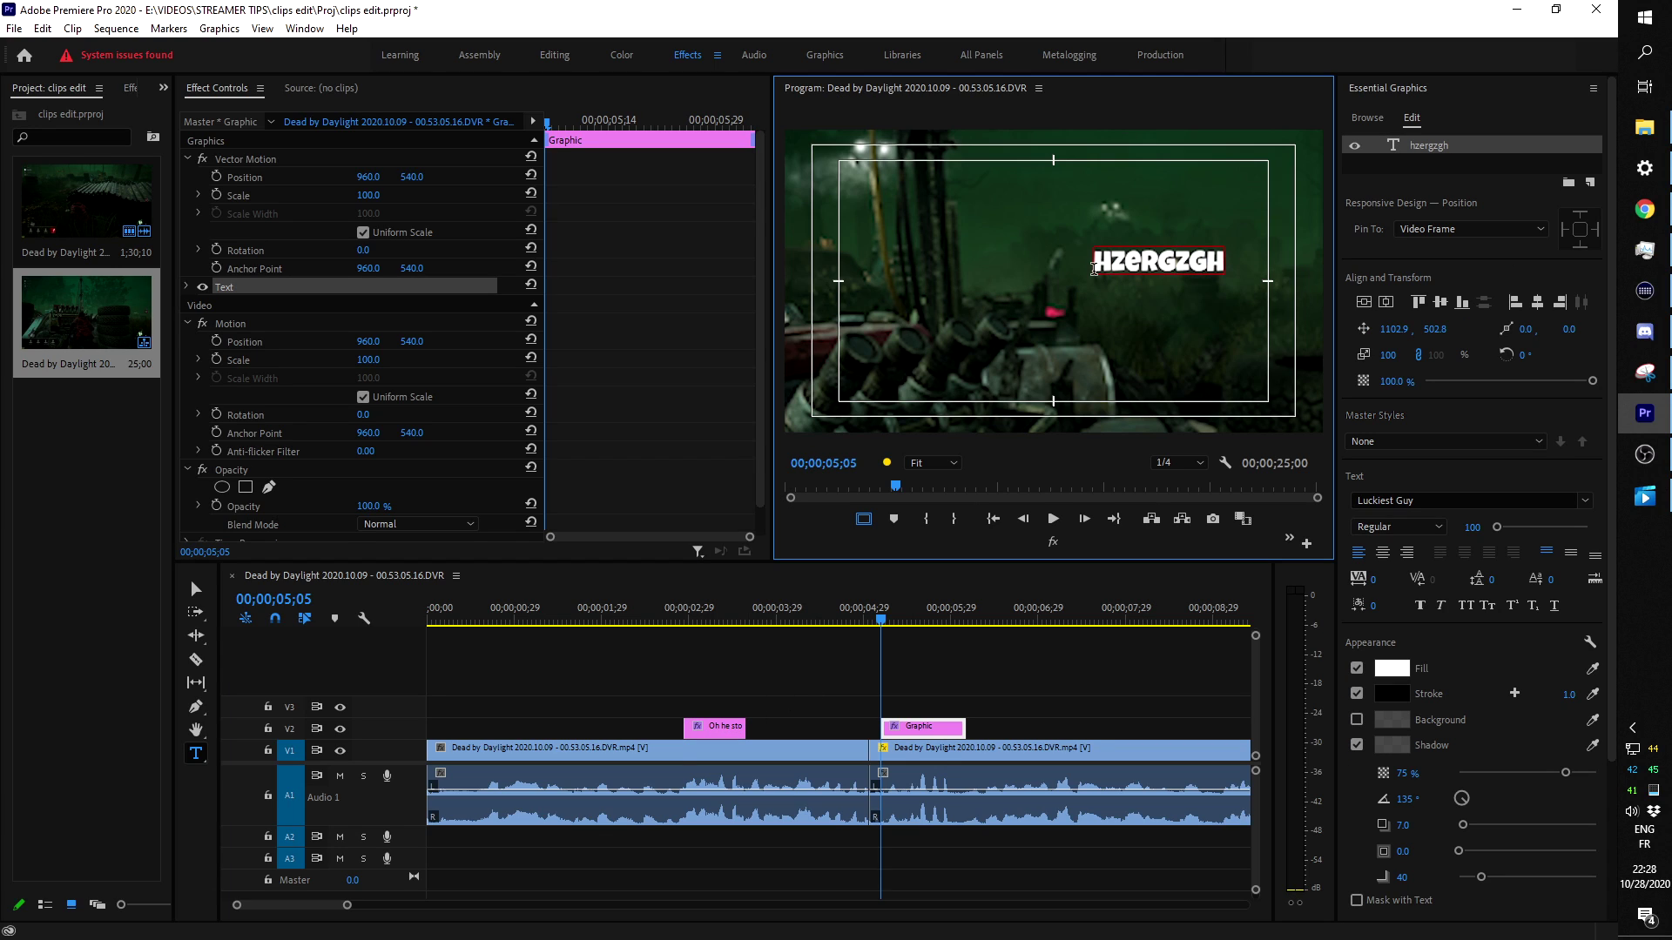
key(BackSpace)
key(BackSpace)
key(BackSpace)
key(BackSpace)
key(BackSpace)
key(BackSpace)
key(BackSpace)
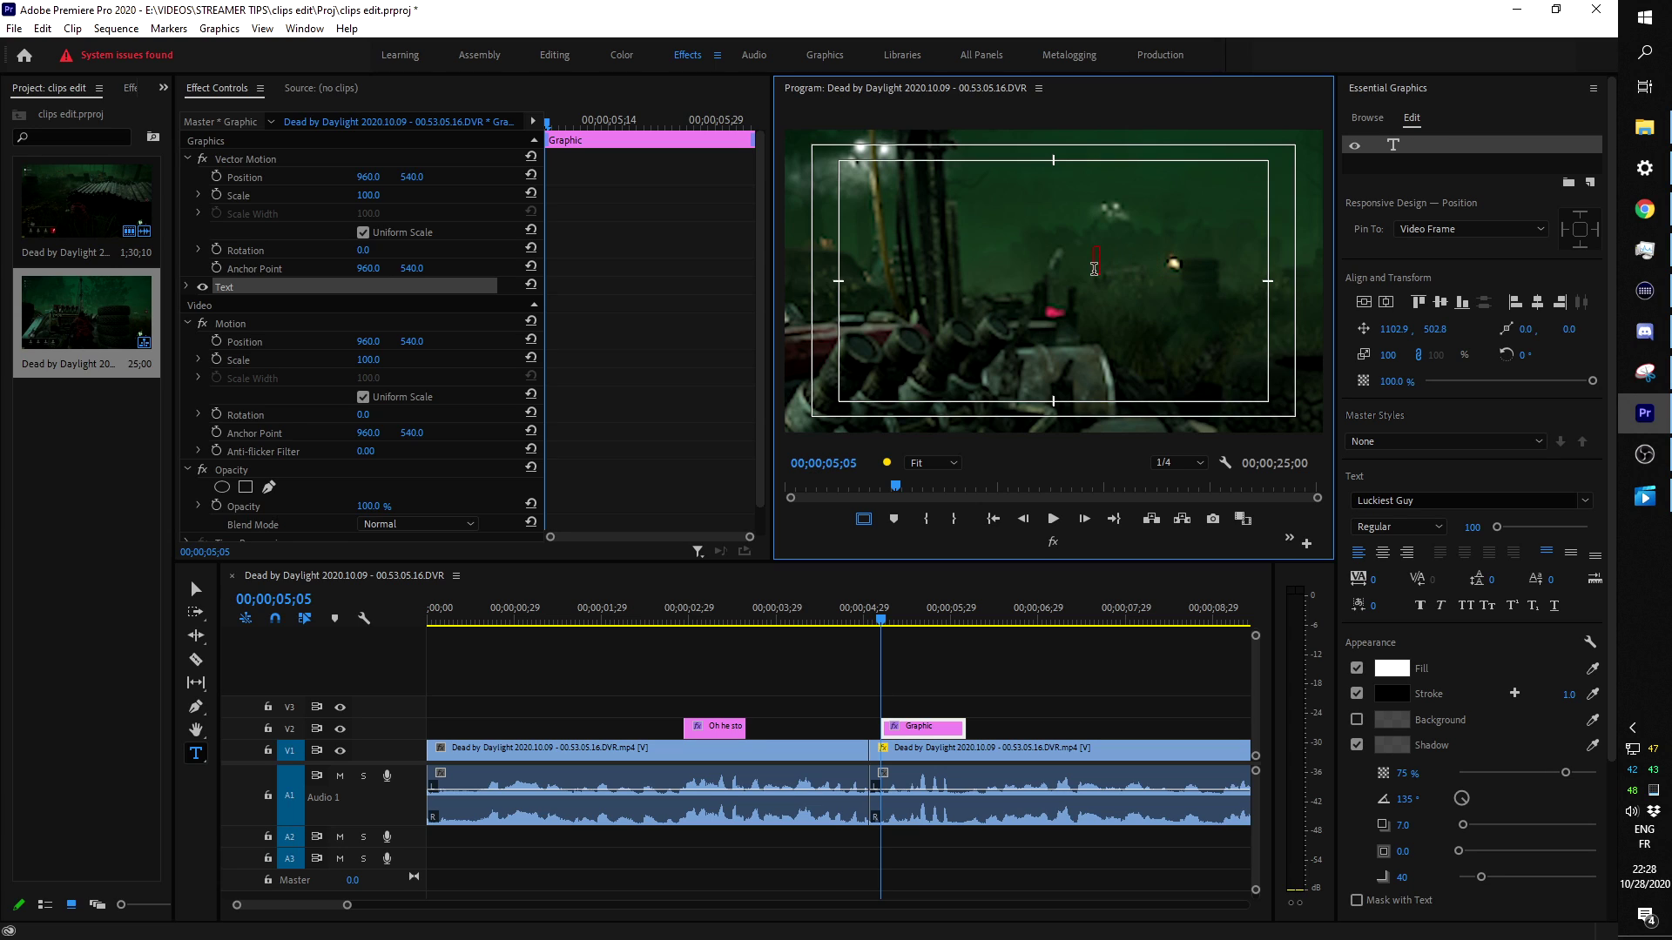
click(688, 711)
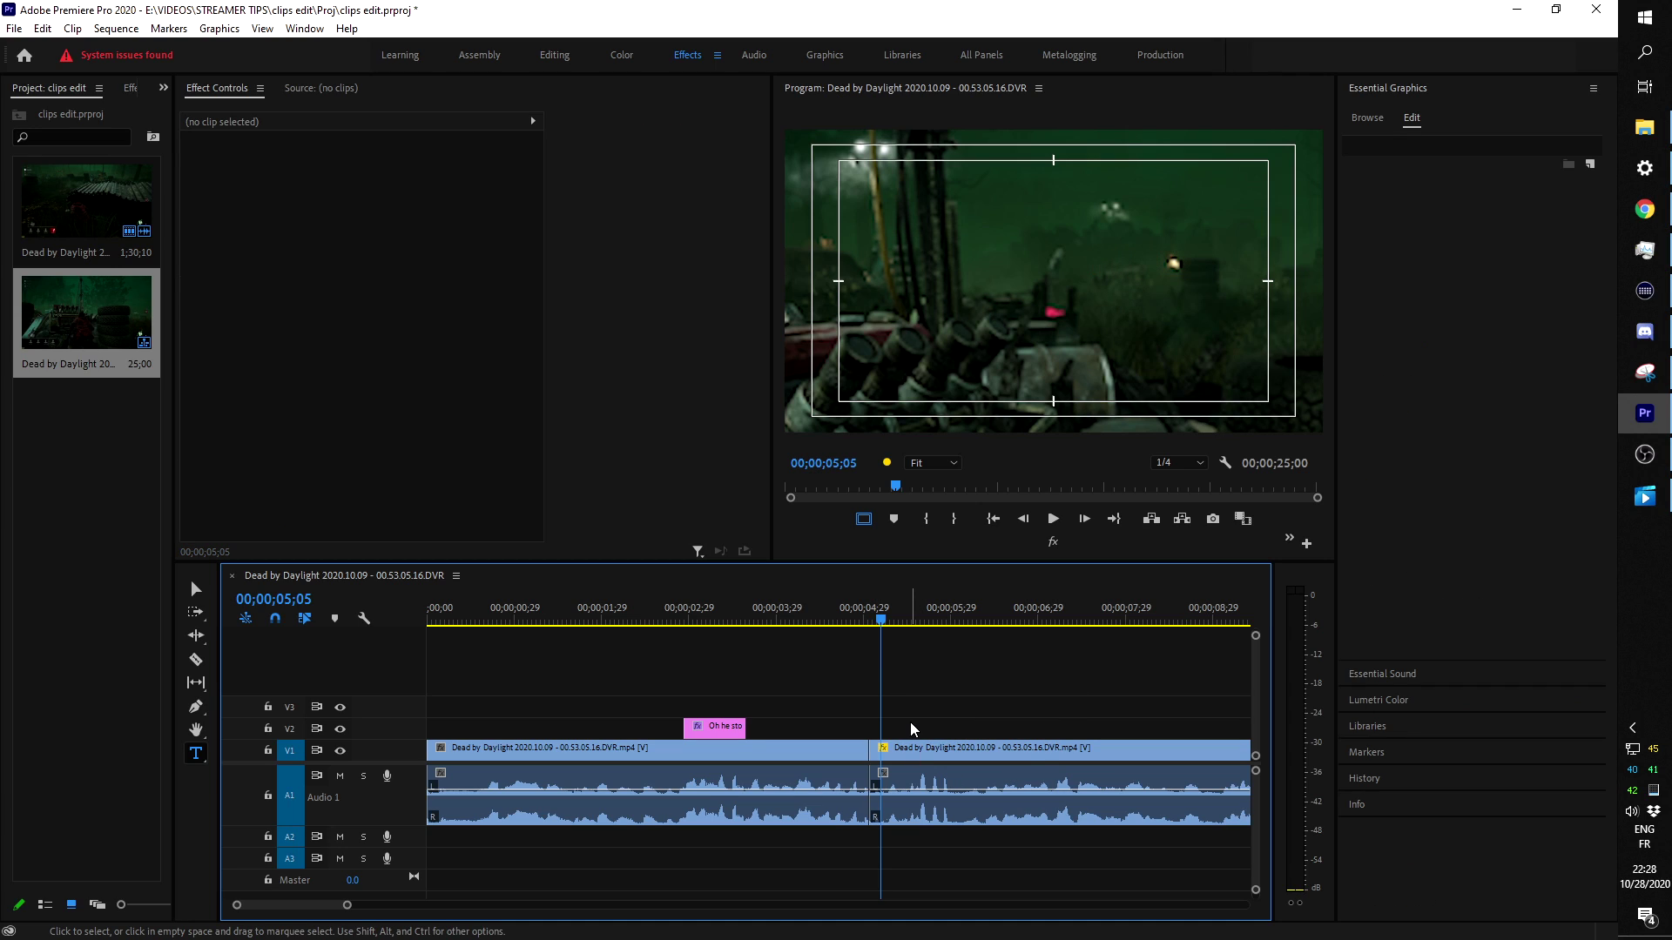
Duplicate the "Oh he stopped" caption near 00;00;05;05 and replace the copy's text with "wat? is he sliding?".
drag(719, 730, 869, 727)
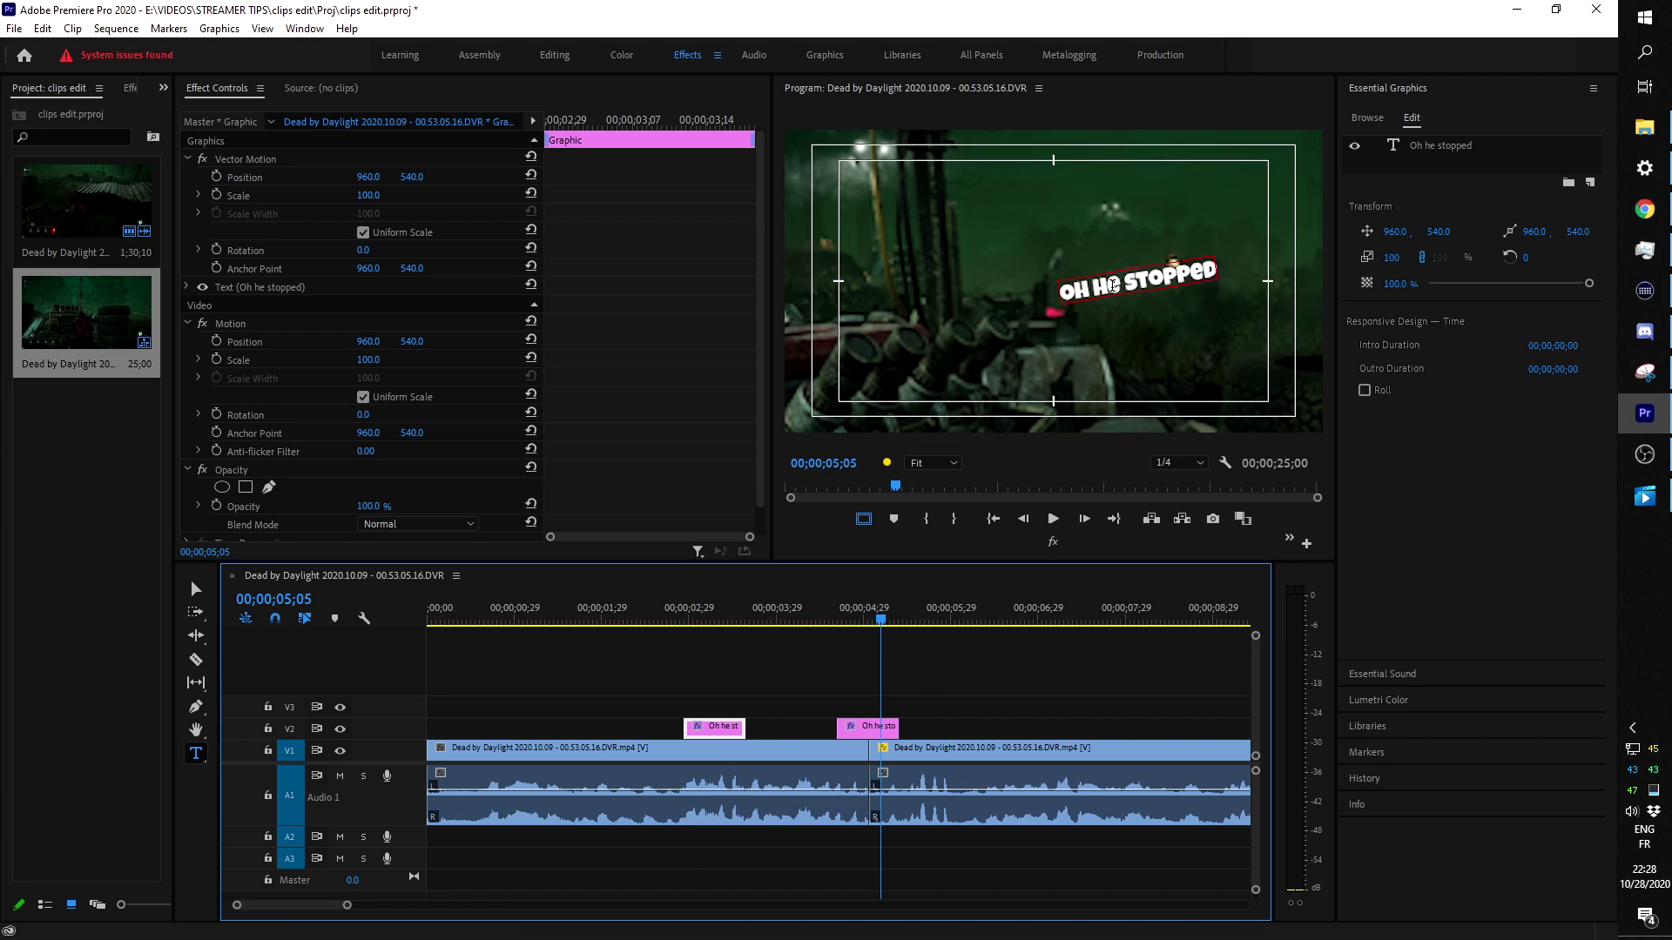
click(1131, 372)
click(1096, 294)
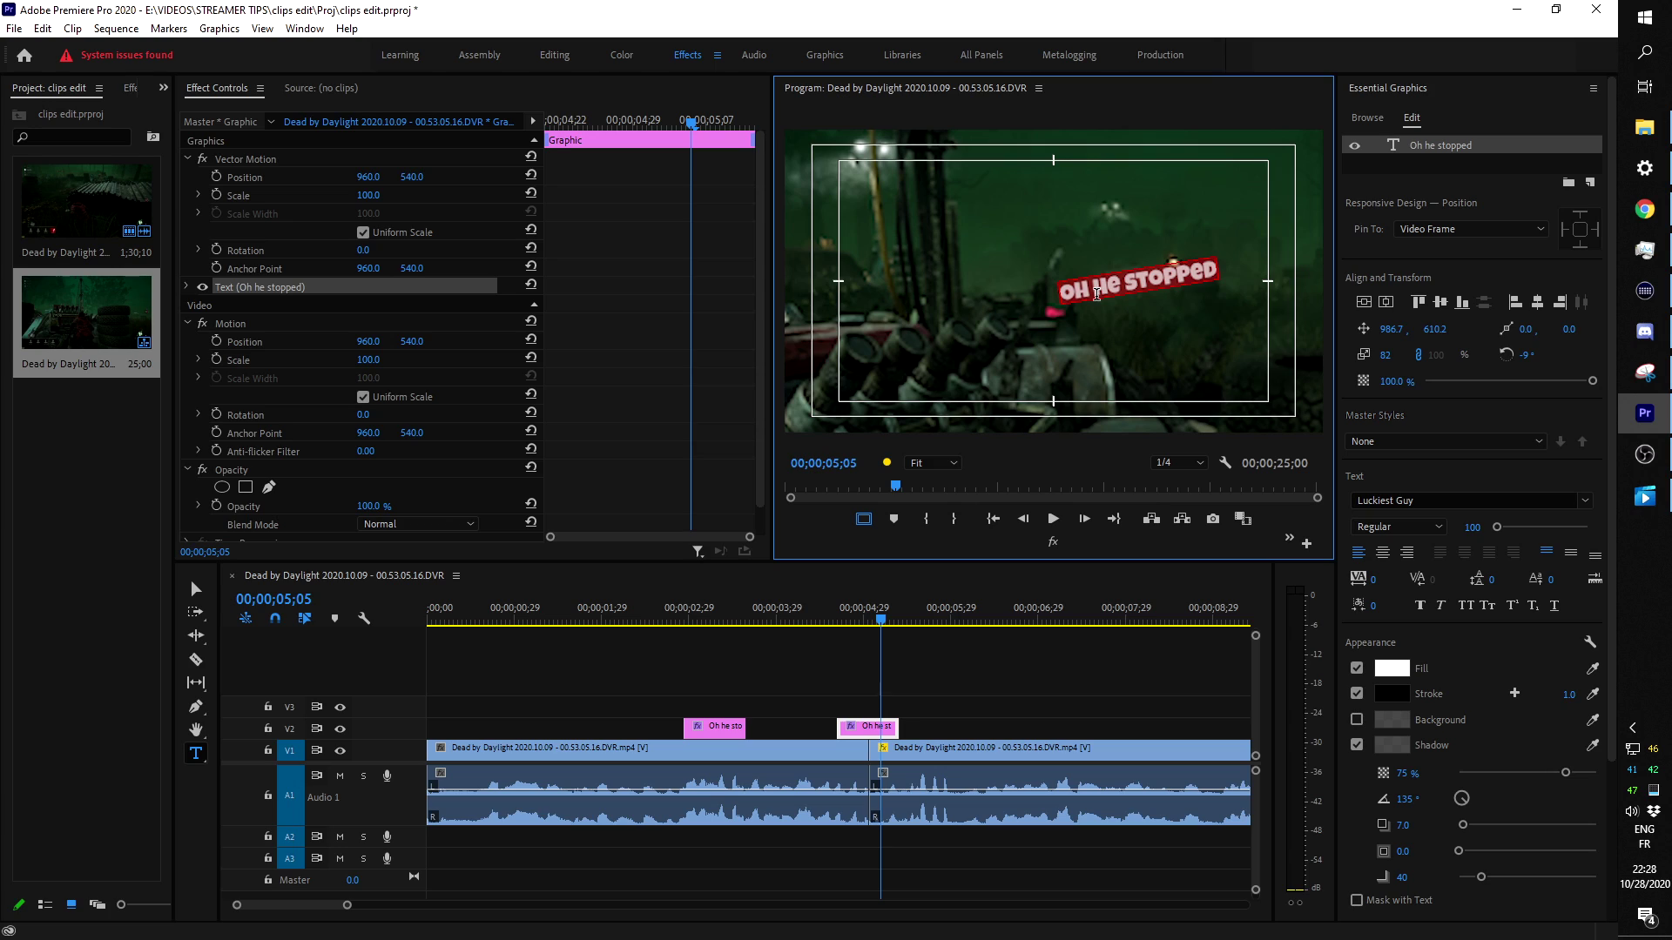
text(wat? is he)
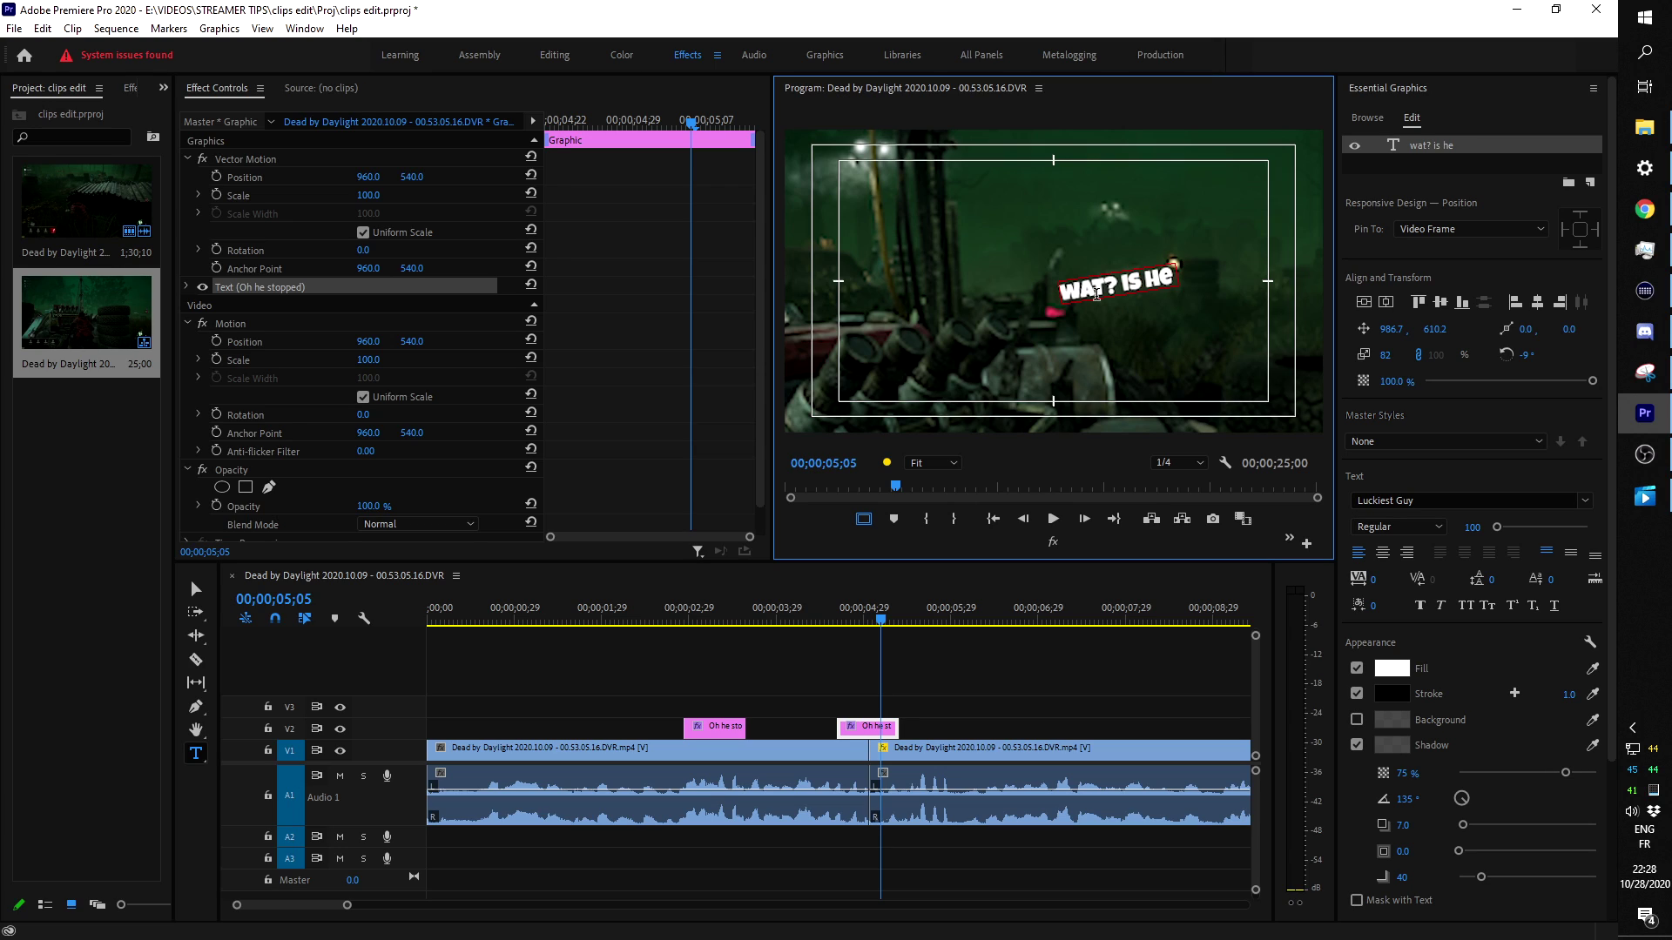
text( sliding?)
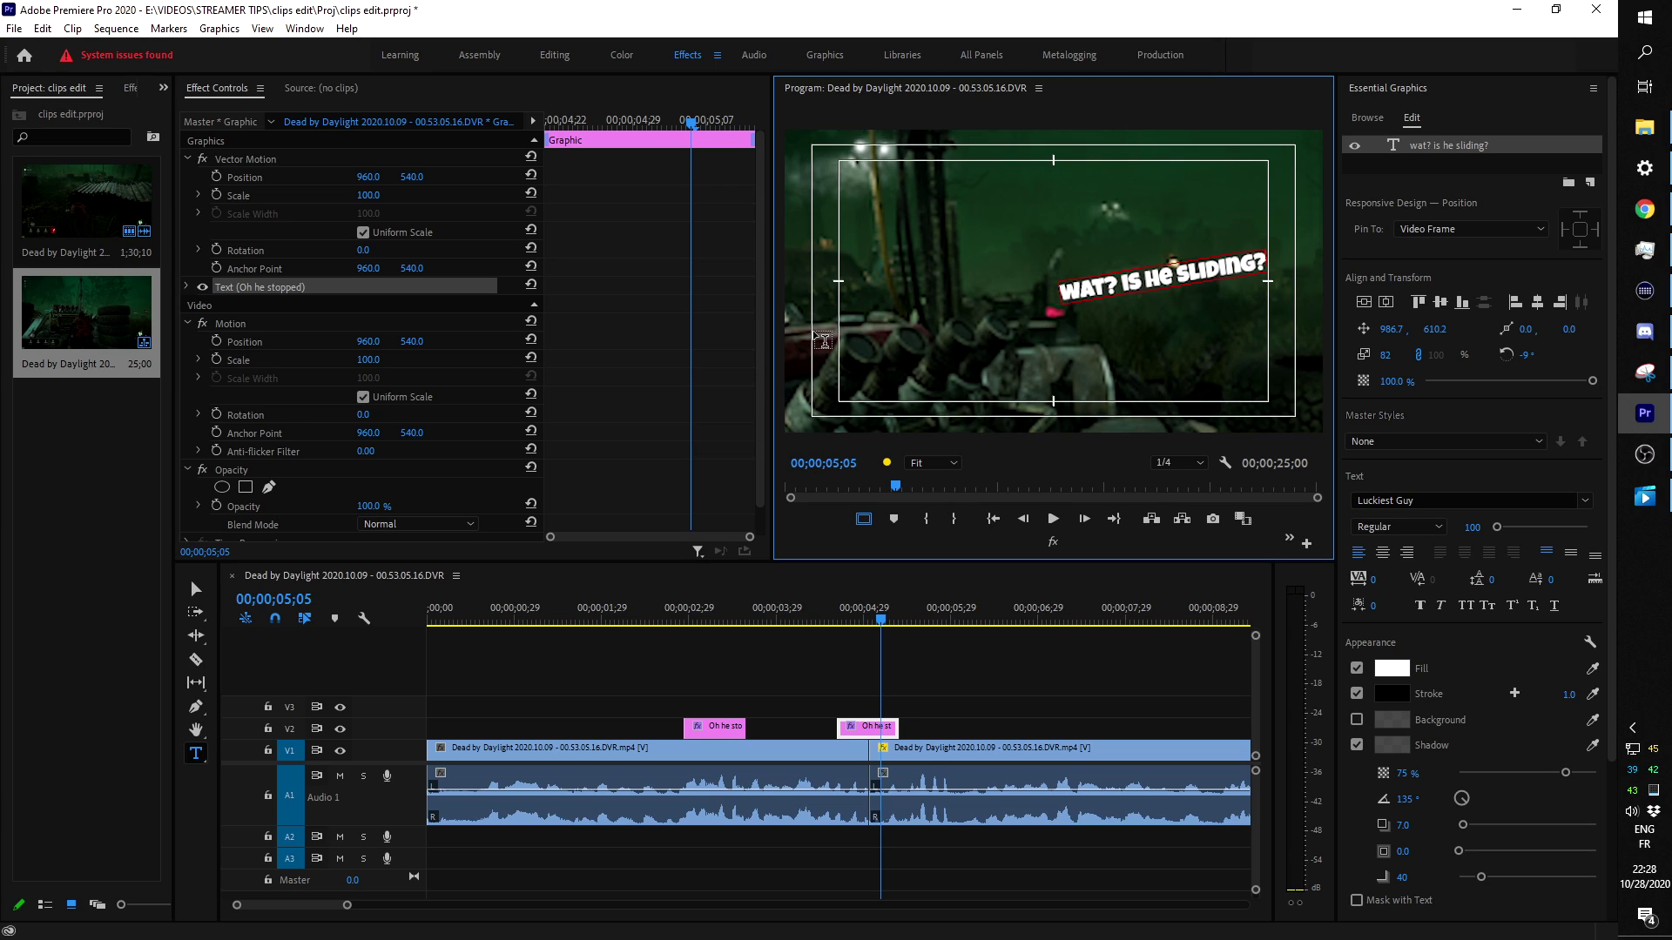
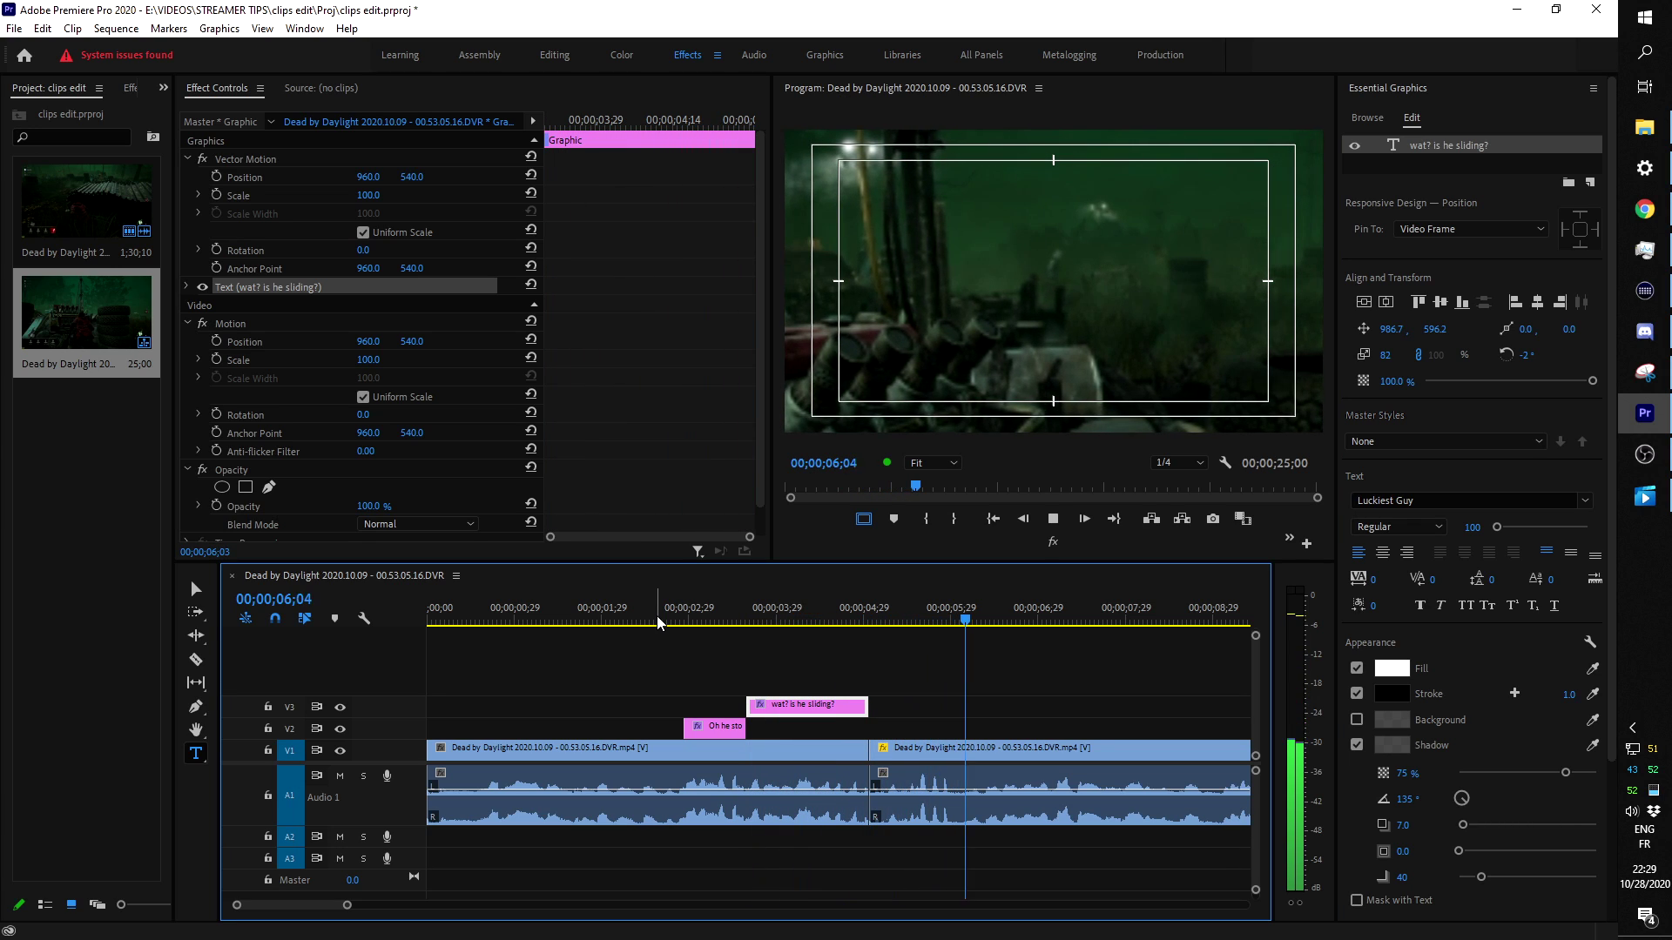
Find the next spoken line, add the caption "he just stood straight" at 00;00;06;08, and play it back.
click(936, 620)
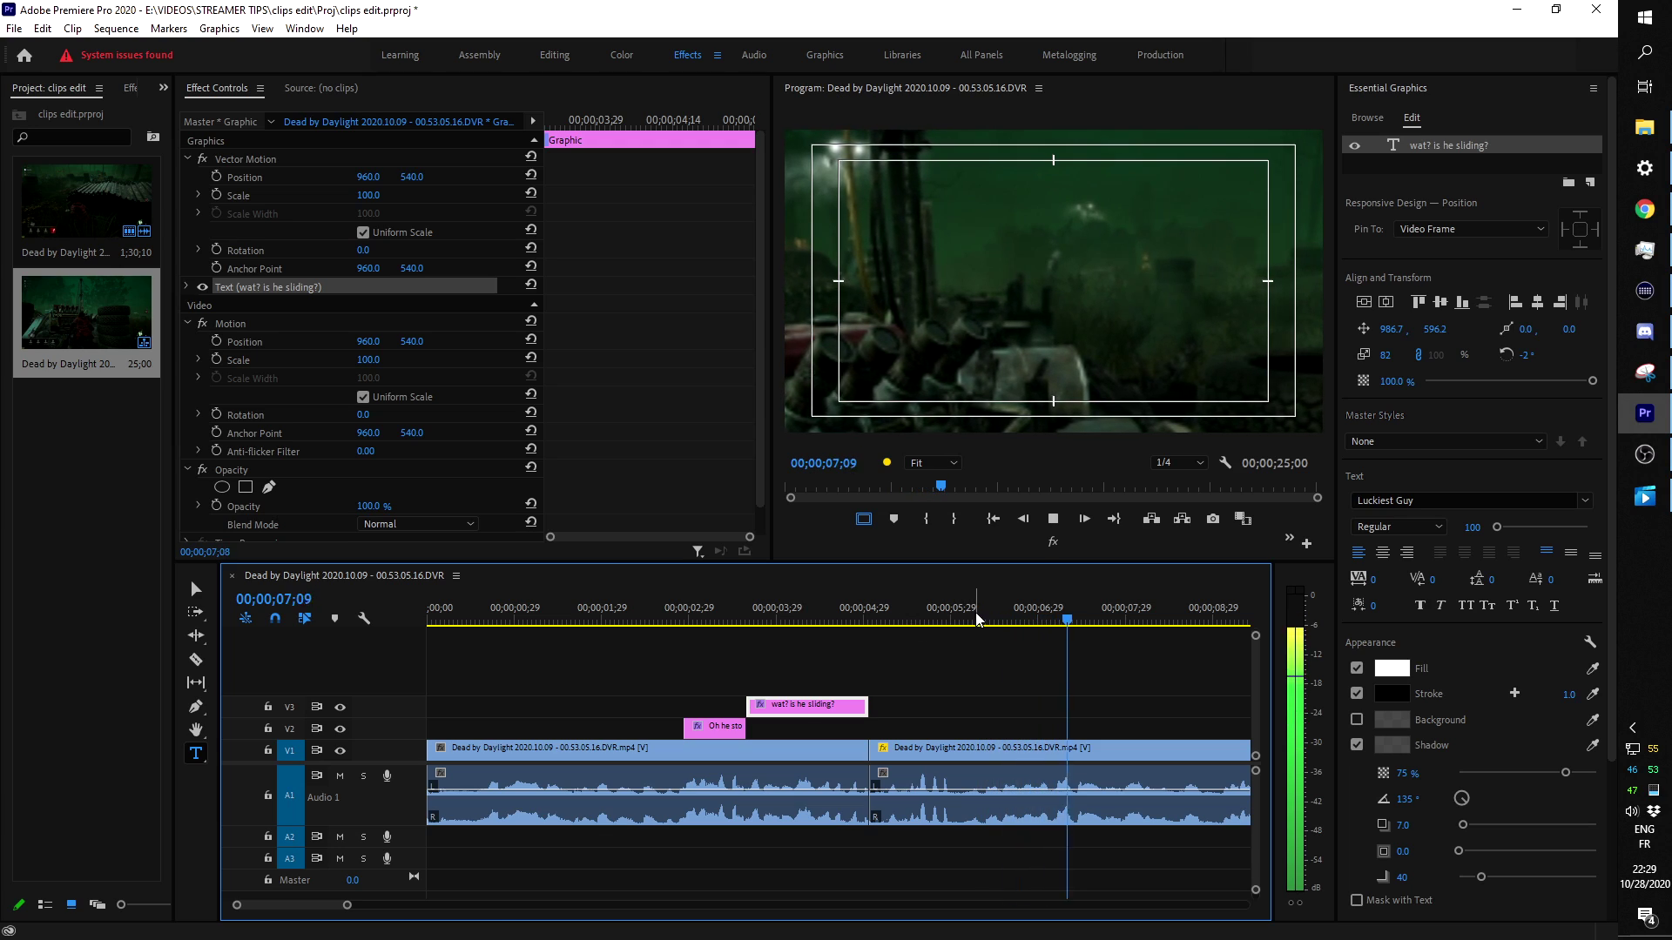
key(space)
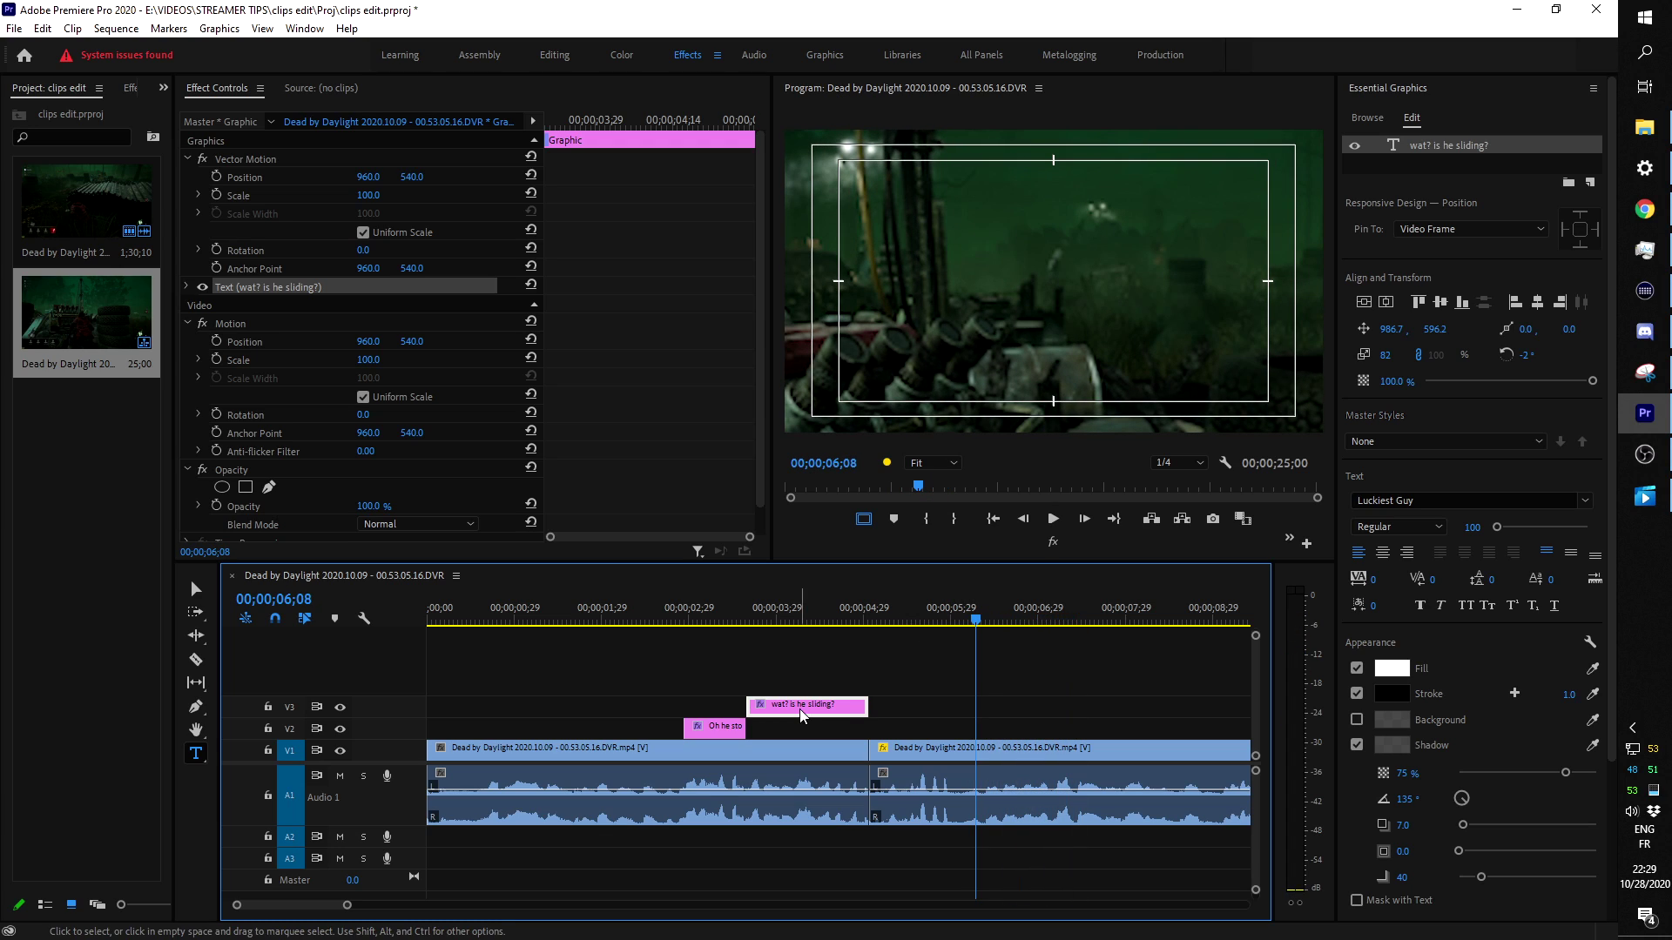
click(1062, 388)
text(he j)
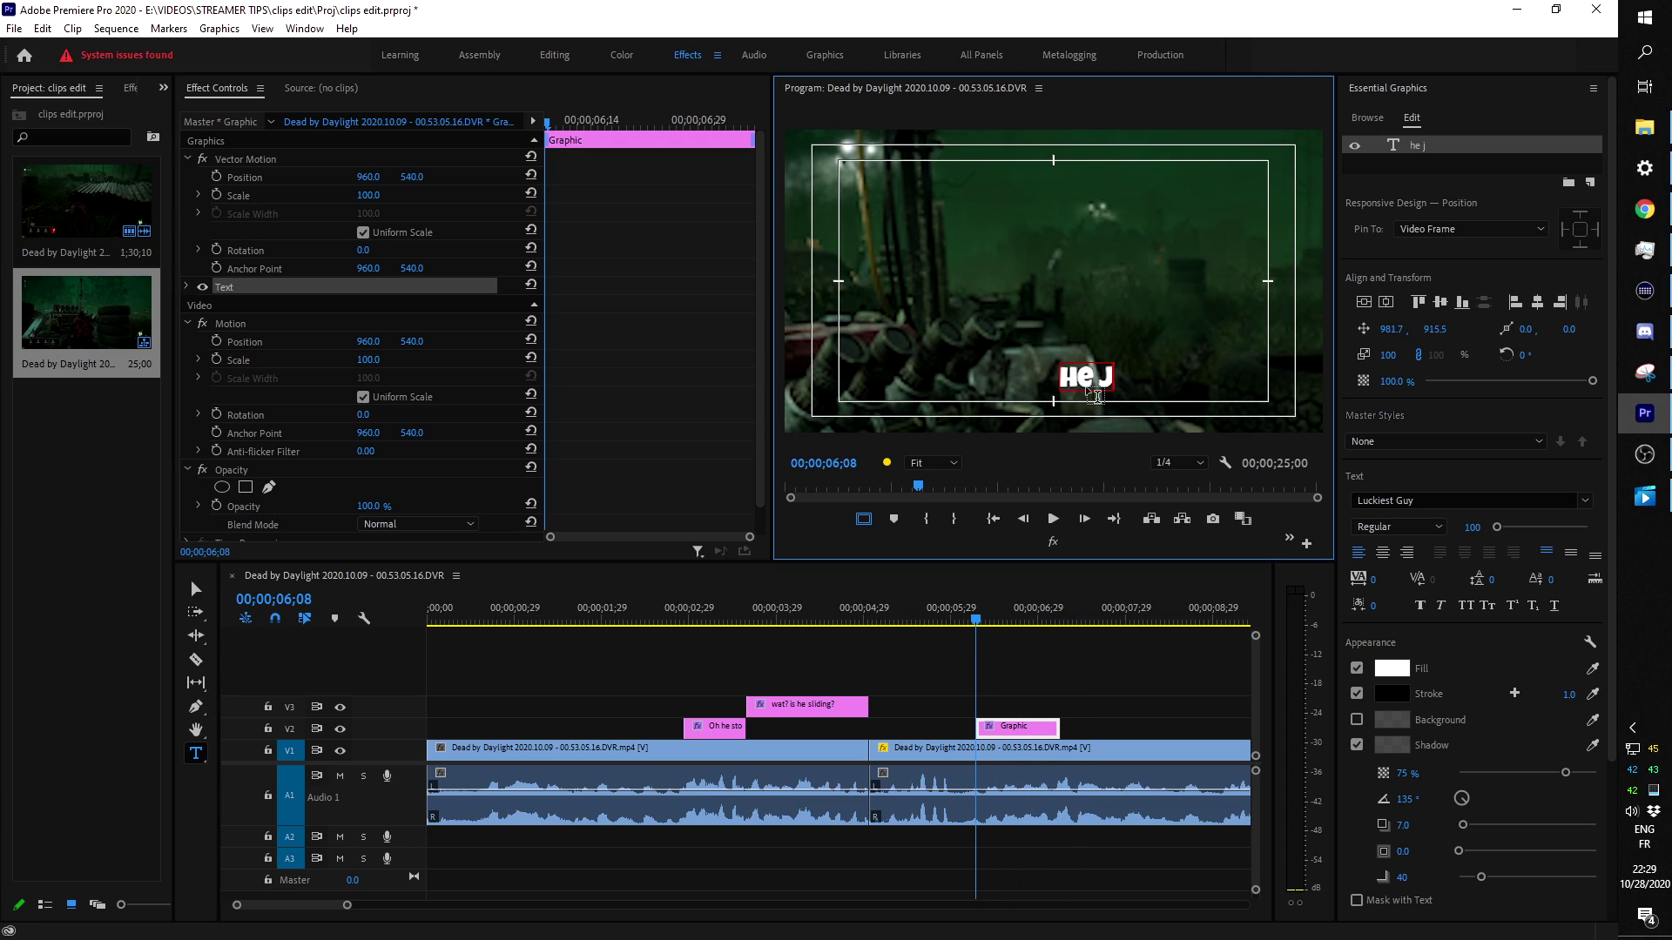
text(ust stood straight)
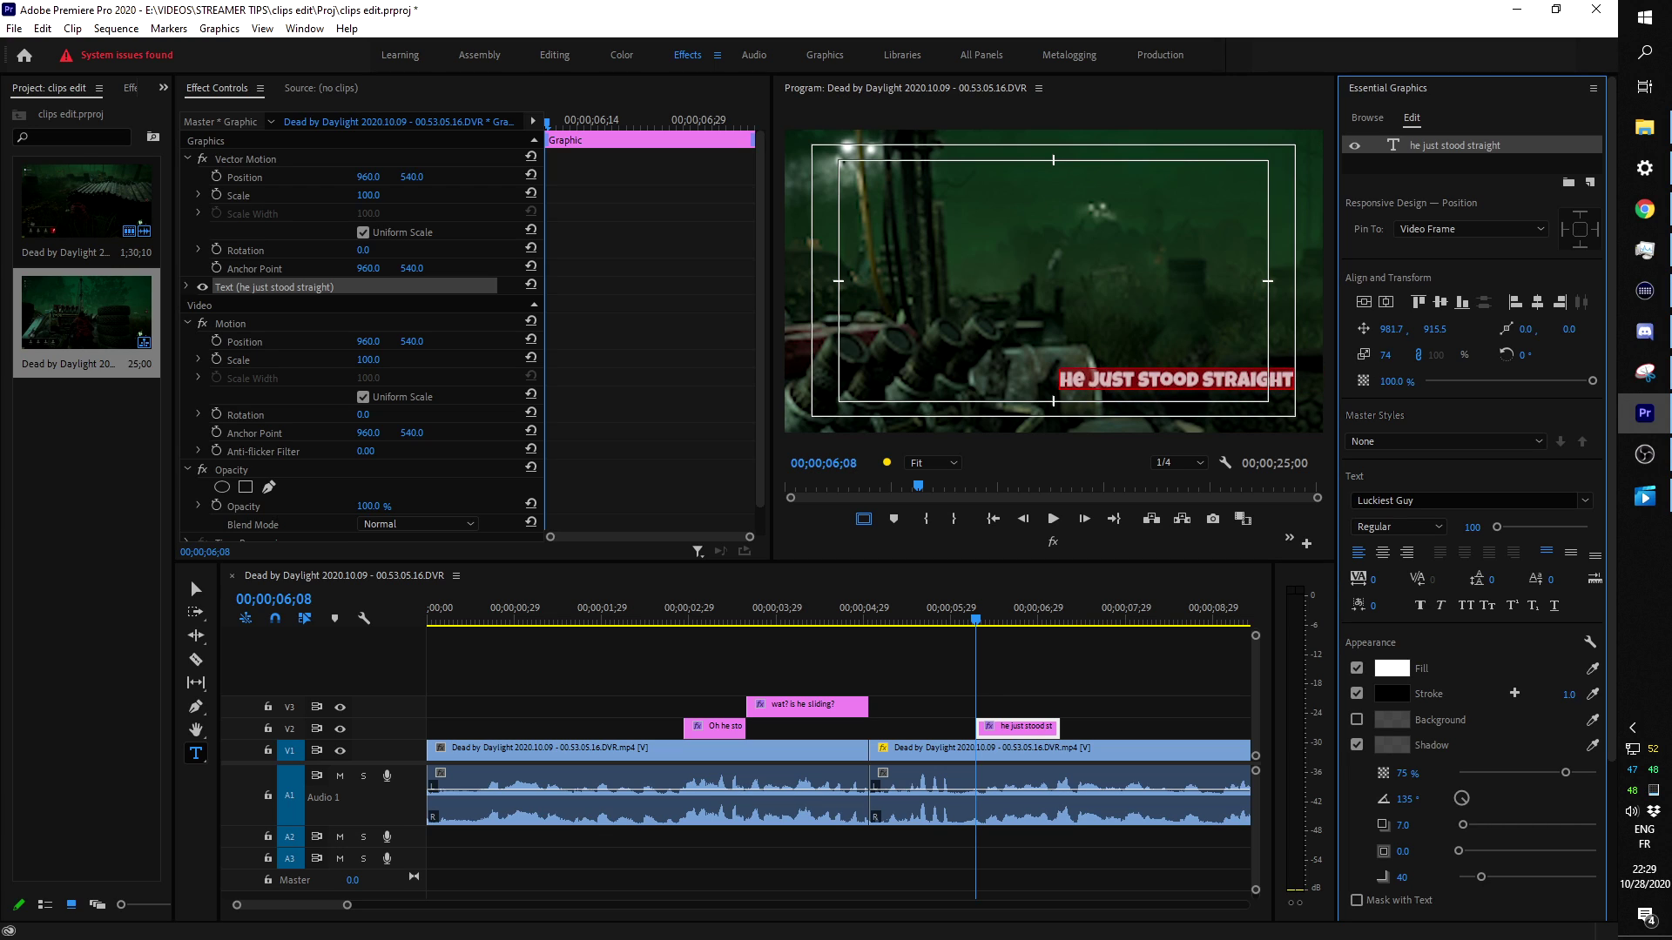
click(977, 615)
key(space)
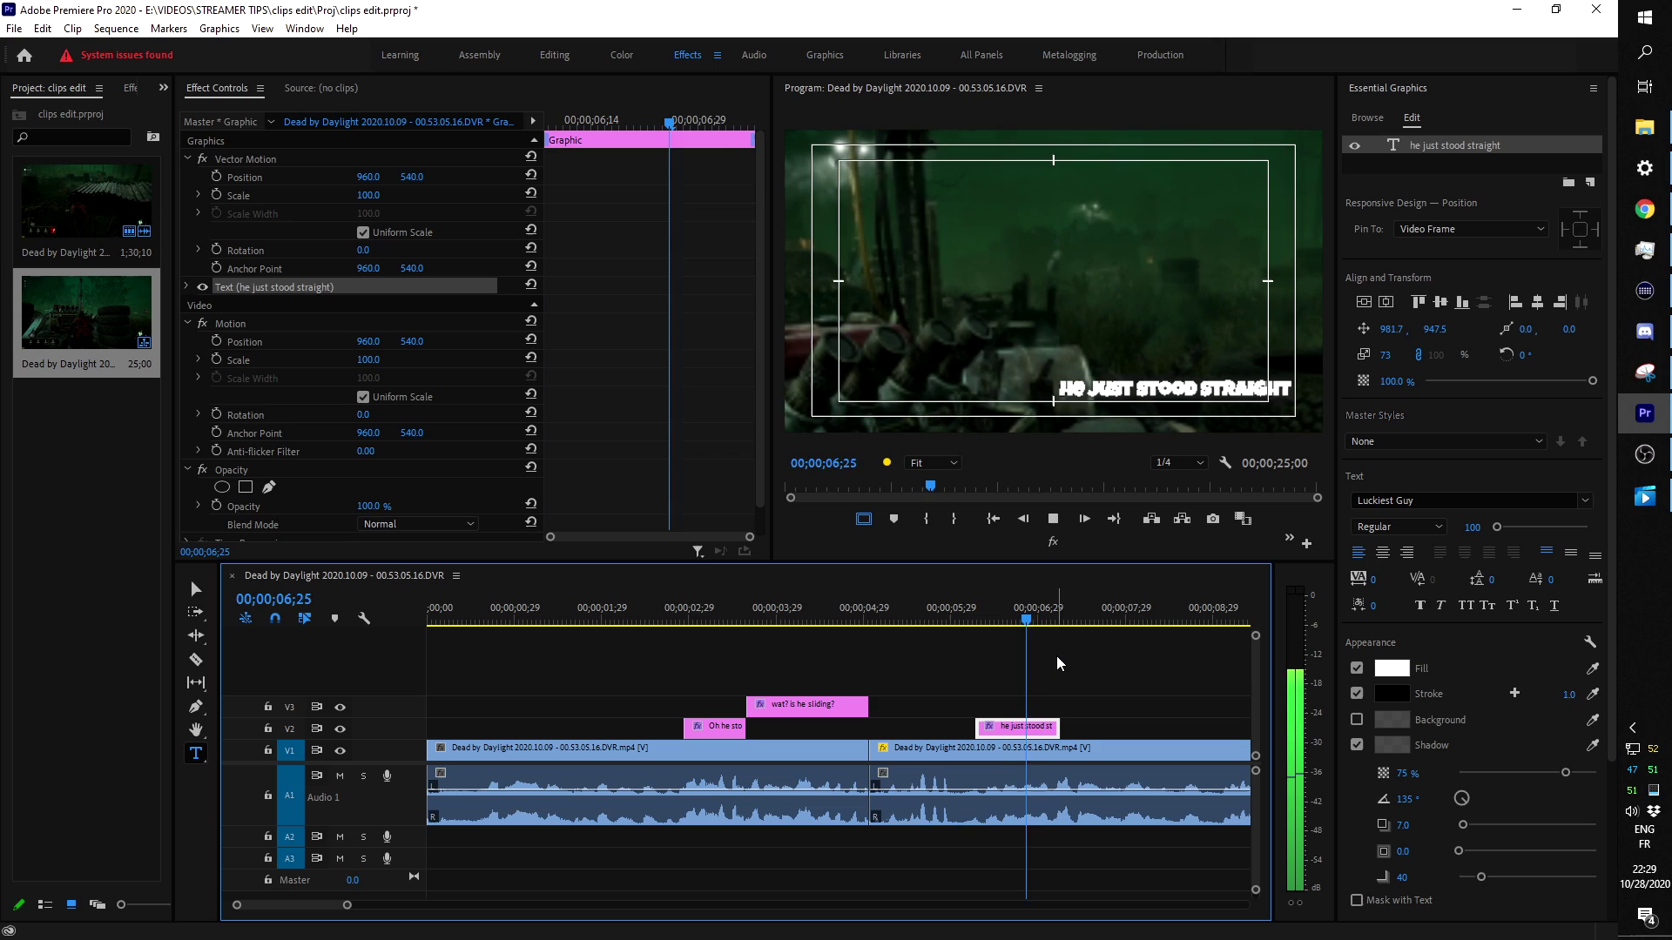
key(space)
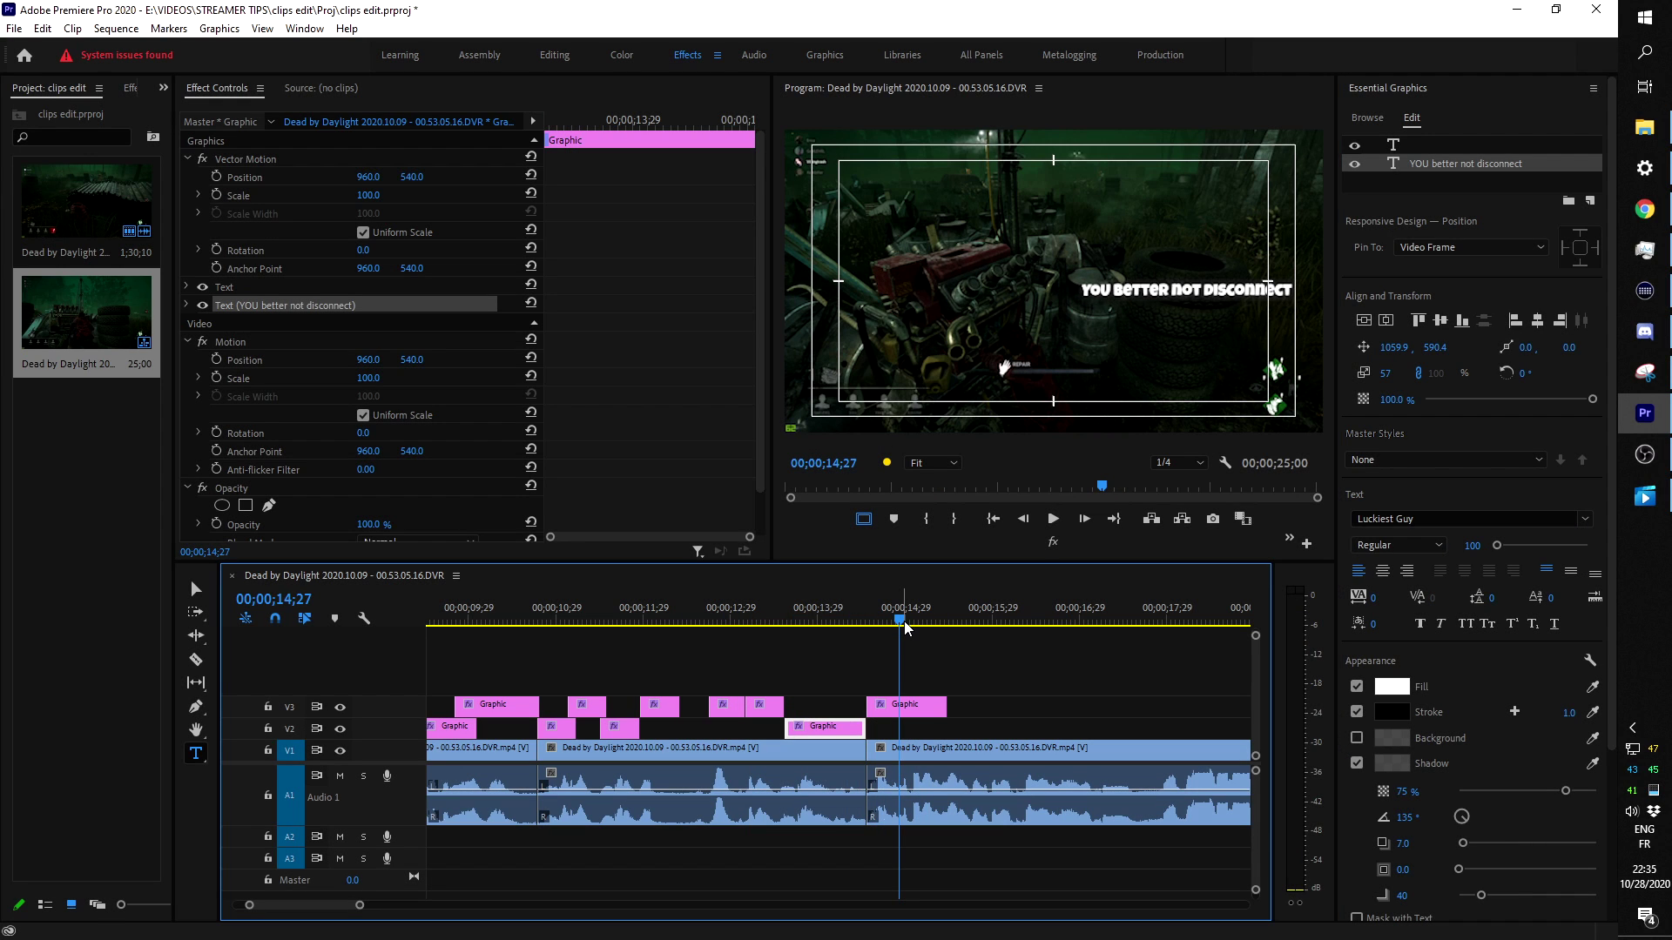
Change the fill of the duplicated "YOU better not disconnect" caption at 00;00;14;27 to cyan 06FCFF.
click(914, 707)
click(1113, 296)
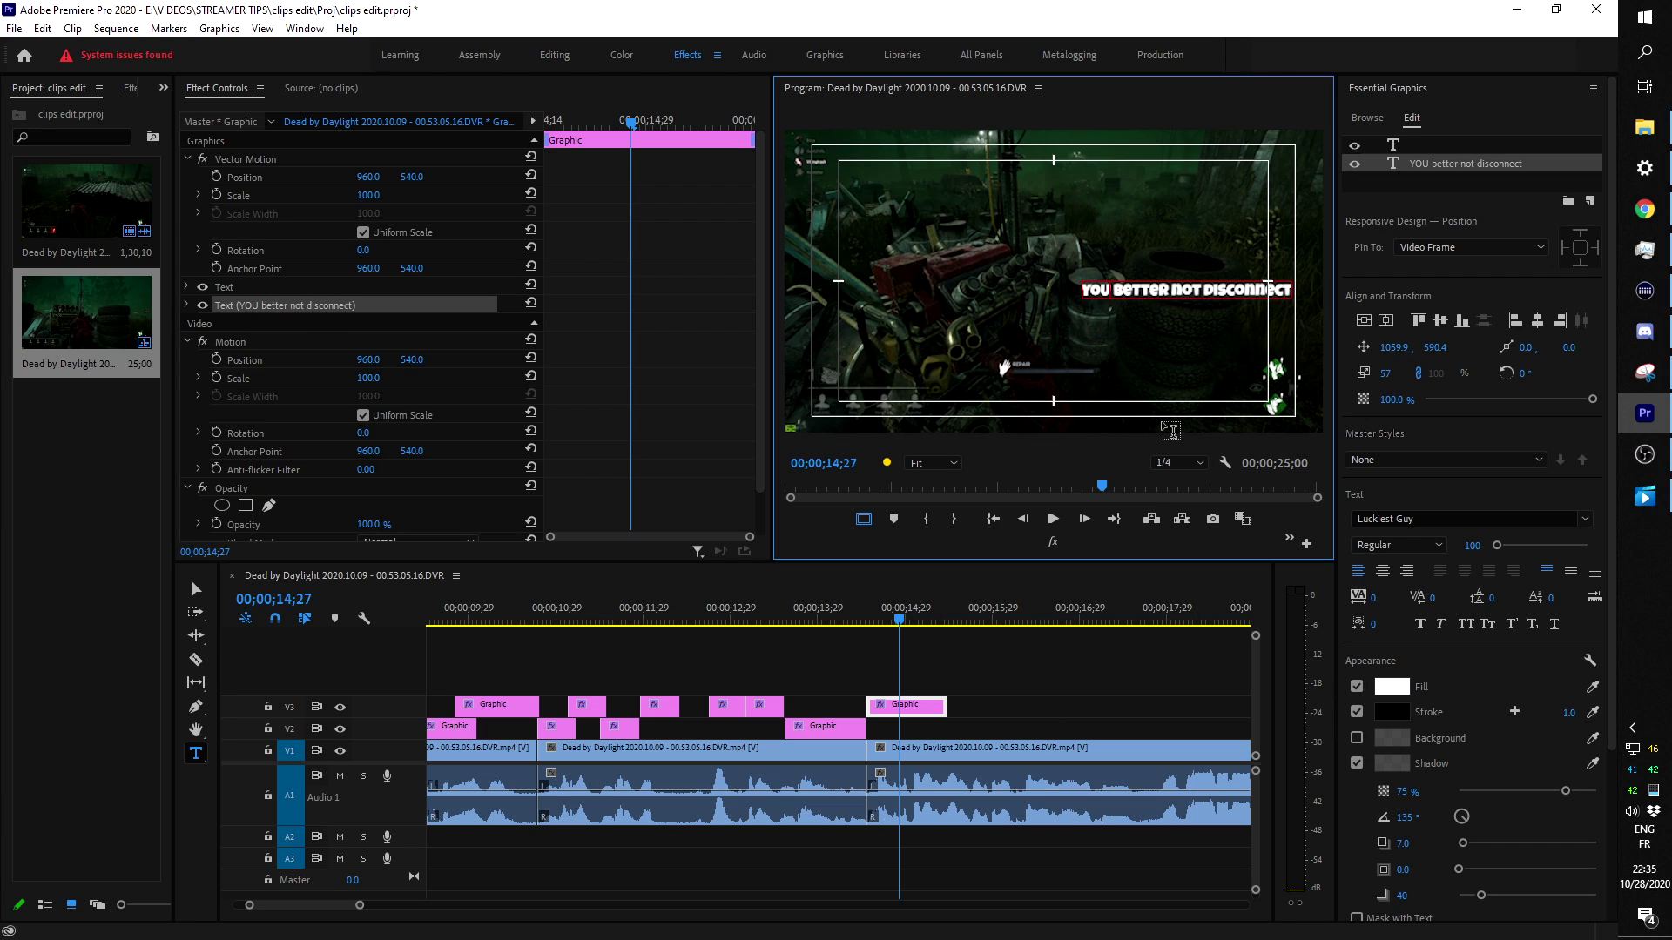
click(1391, 687)
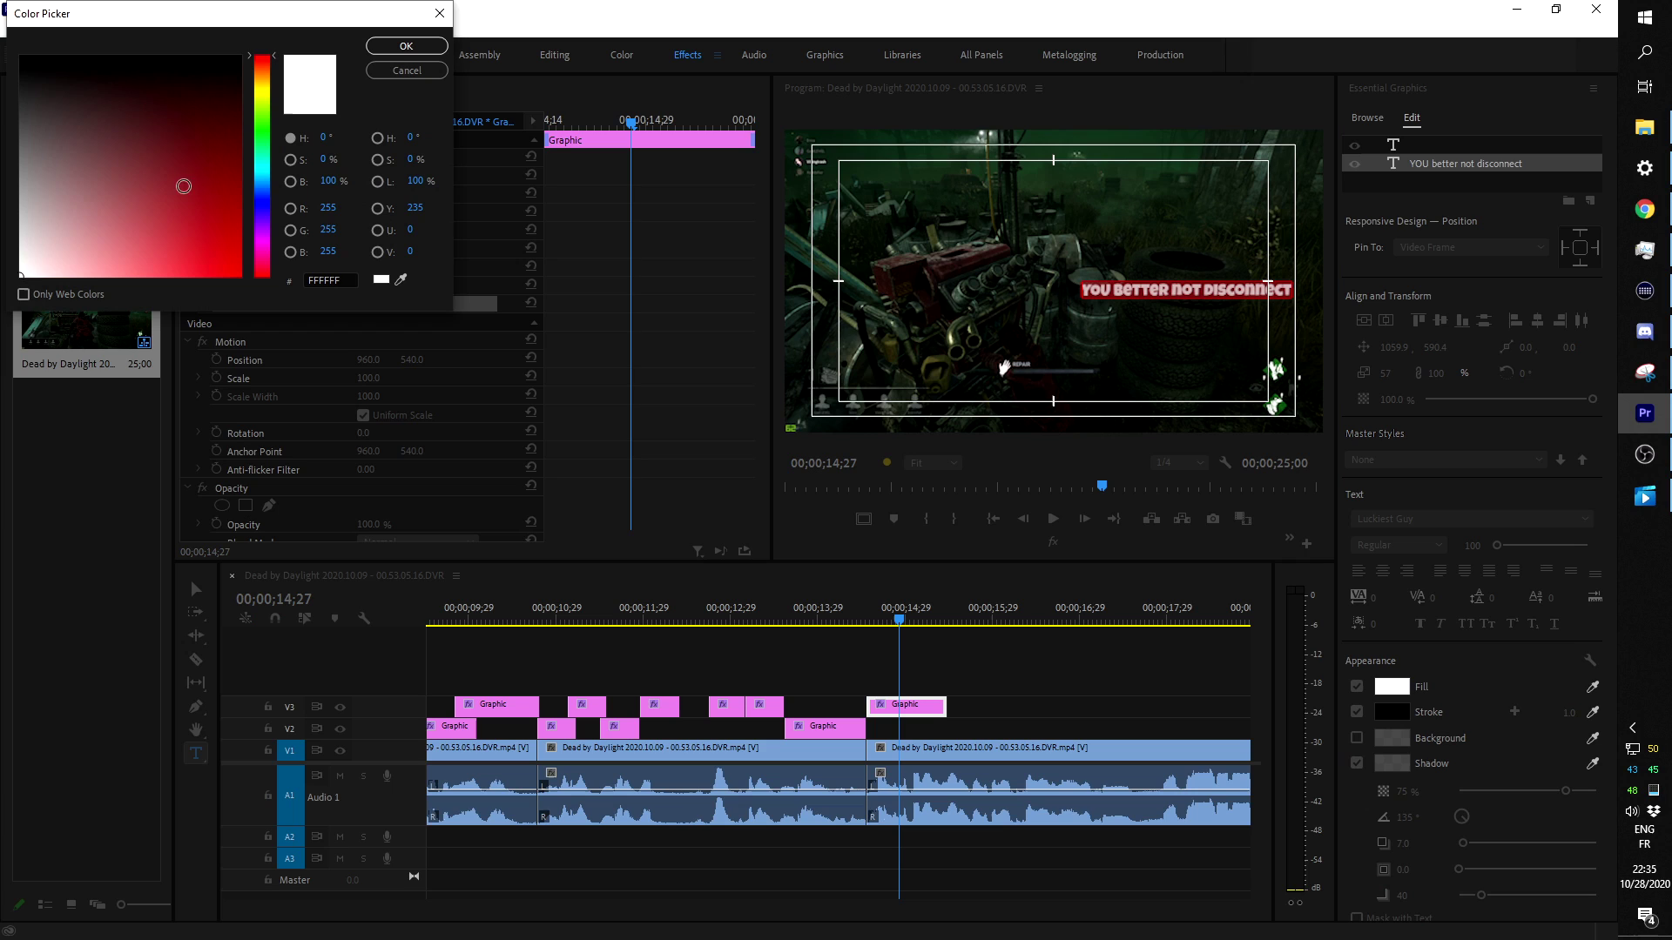
click(262, 166)
drag(228, 244, 233, 277)
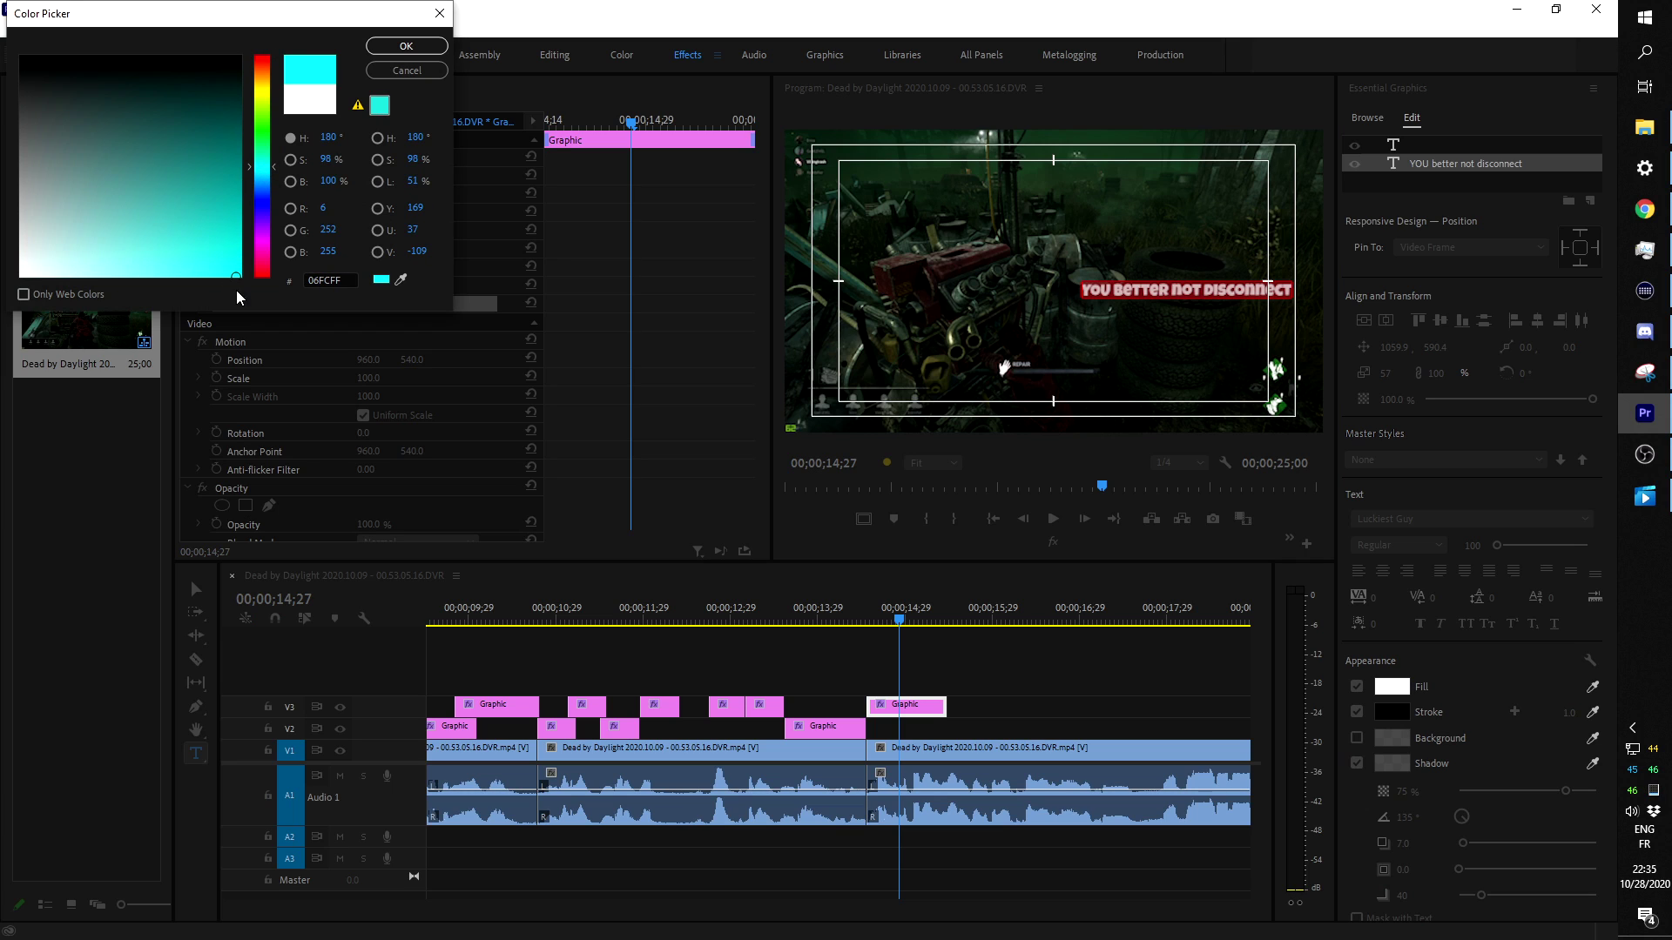
click(406, 46)
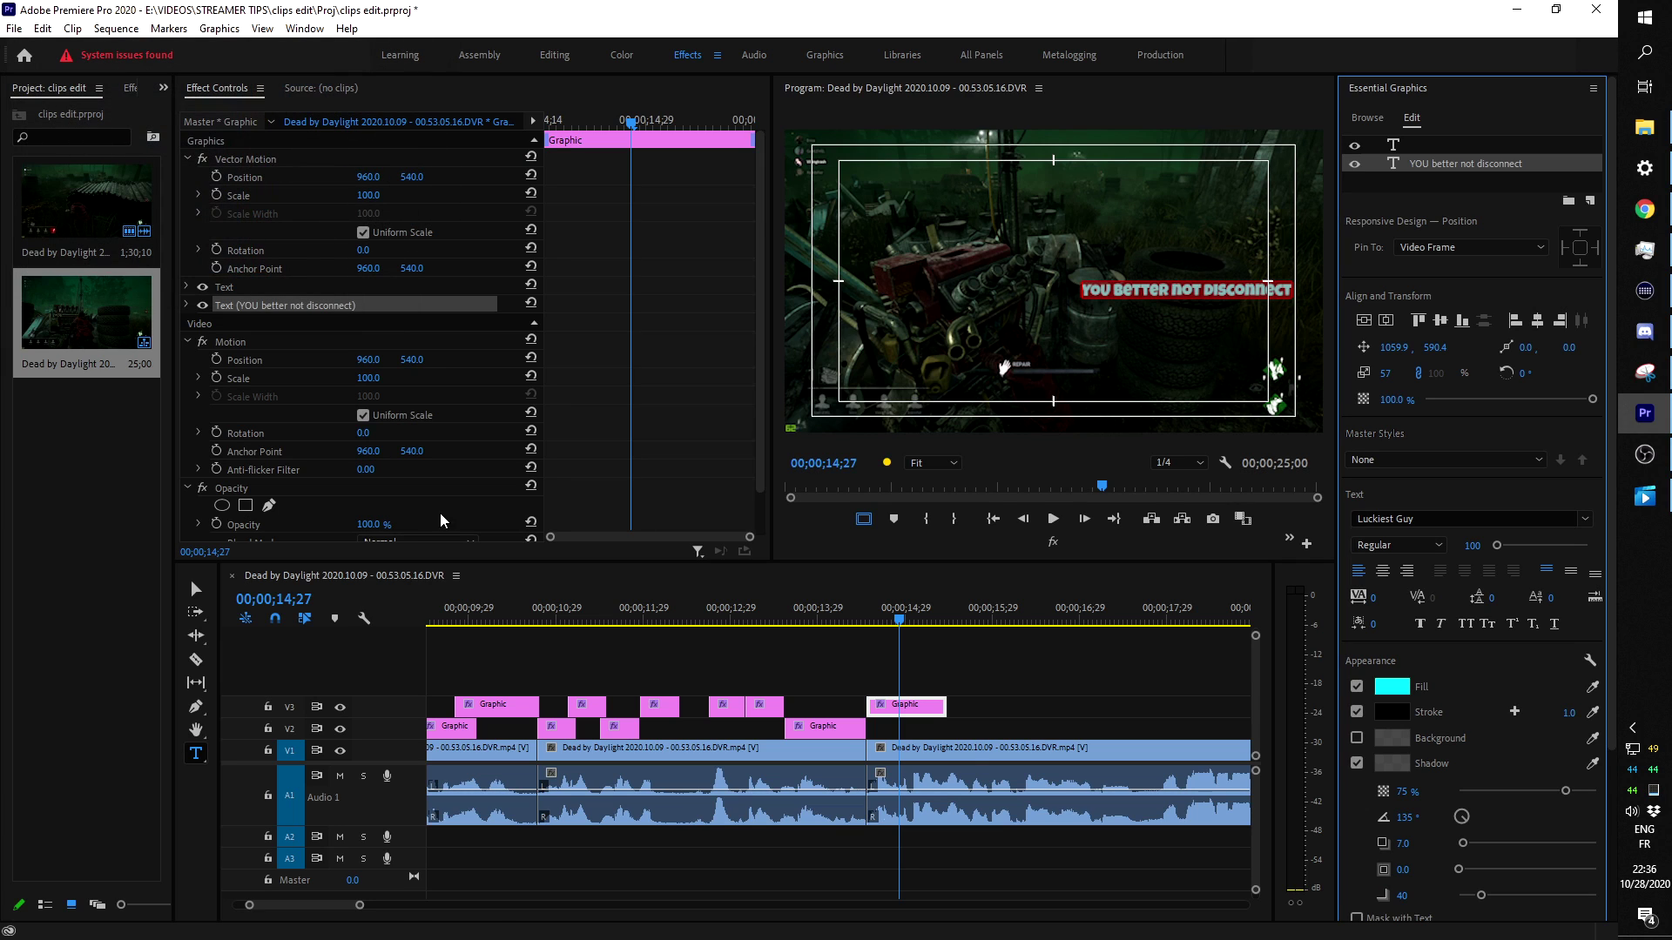
Replace the cyan caption's text with "I haven't had" and adjust it to scale 95 and position 1256.9, 176.4.
click(1150, 288)
key(ctrl+a)
key(BackSpace)
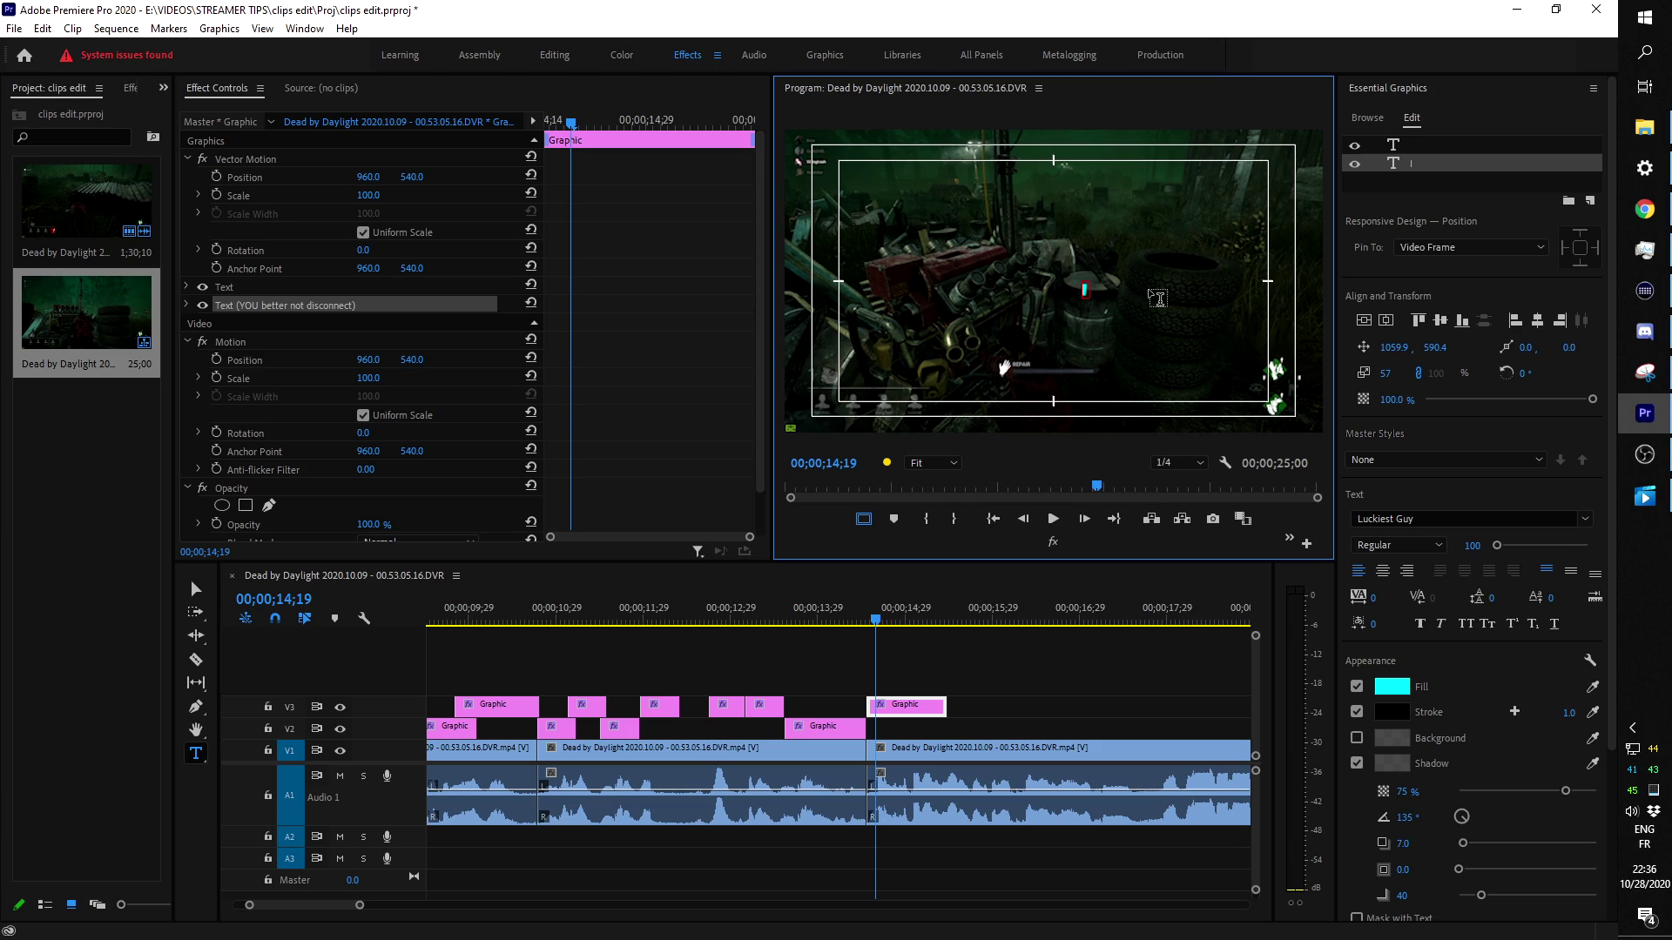
text(I haven't had)
drag(1434, 347, 1106, 347)
drag(1388, 350, 1654, 351)
drag(1427, 357, 1384, 355)
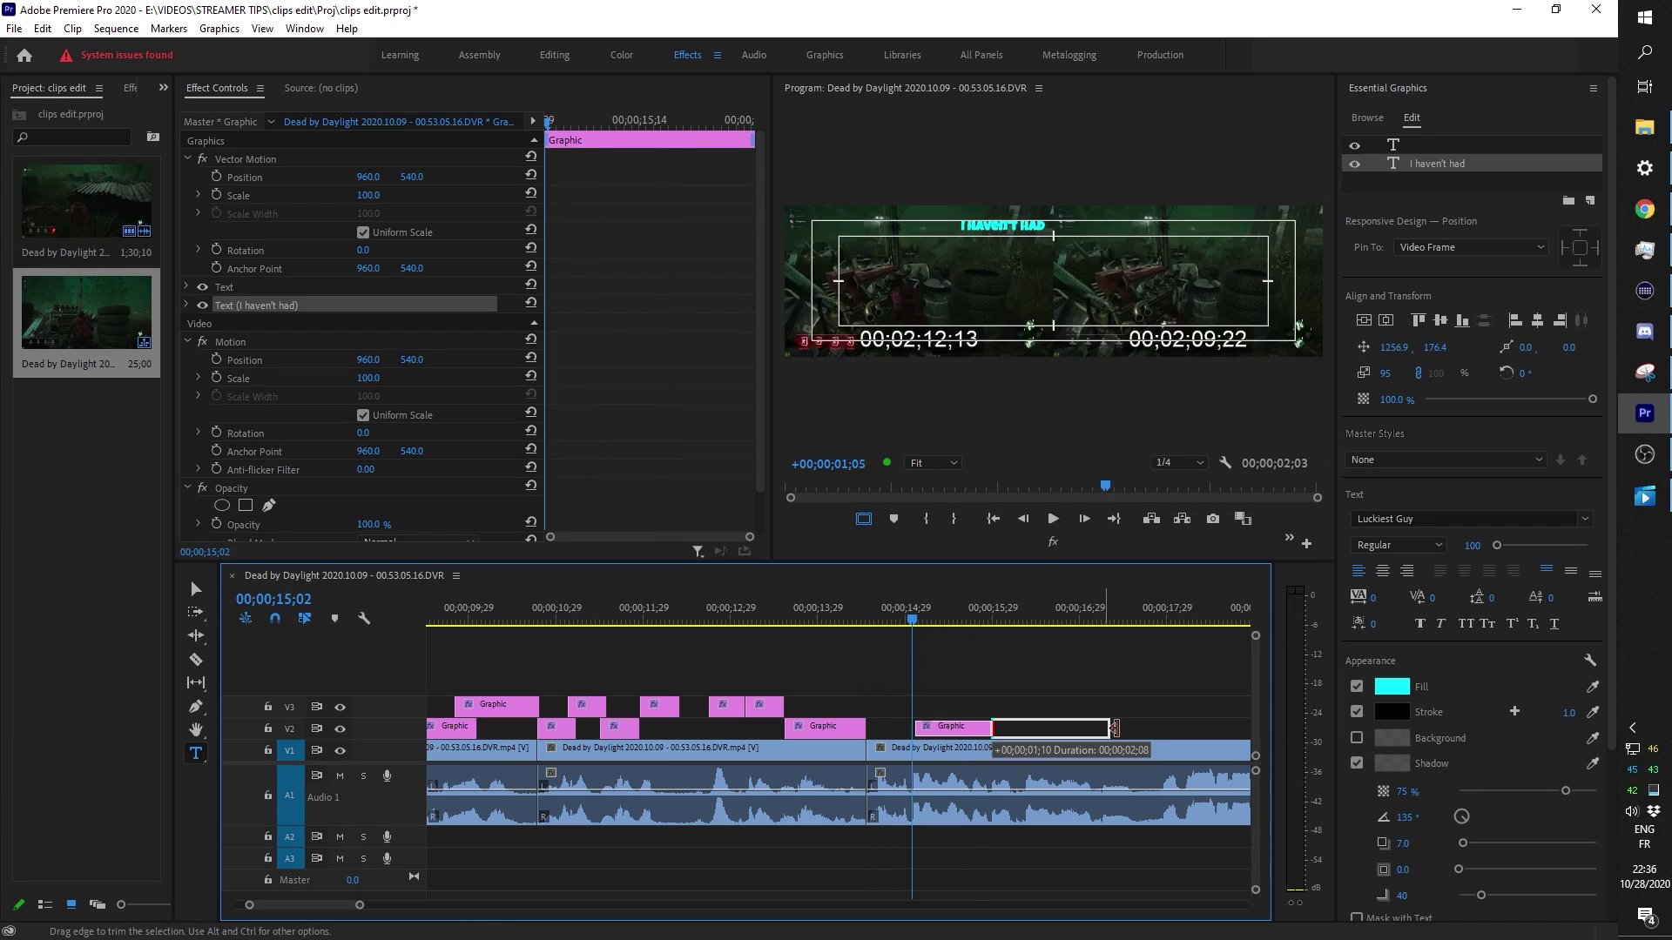
Play the stacked "I haven't had a disconnect killer in a while" captions and add an "actually" caption at about 00;00;16;29.
key(space)
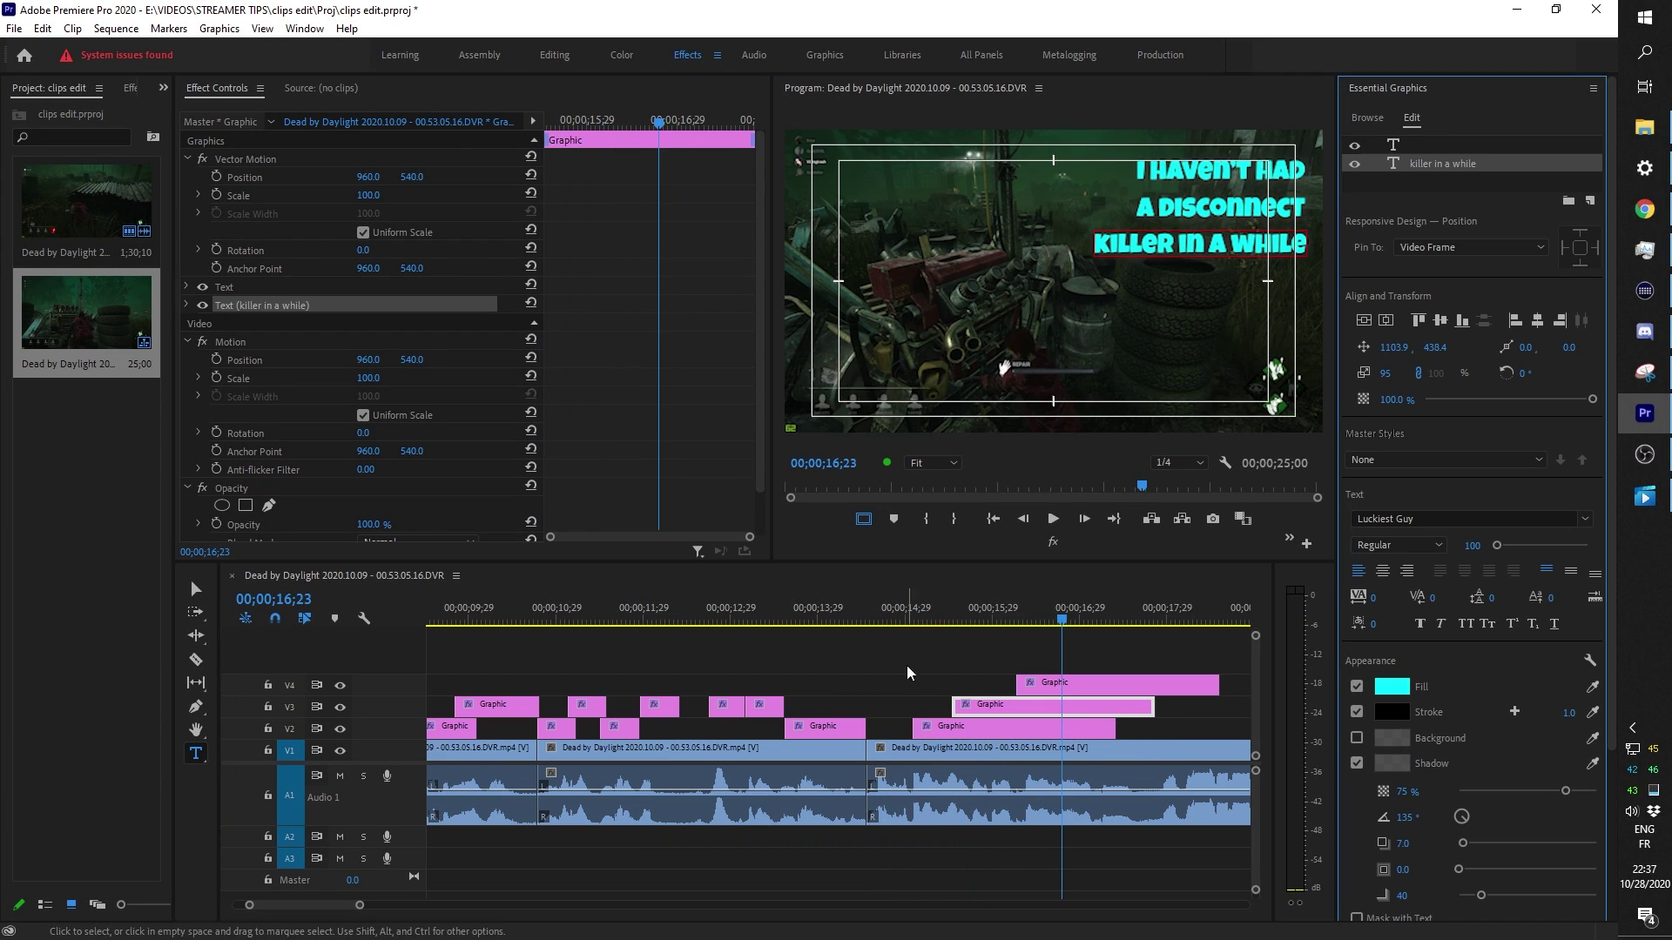
click(899, 620)
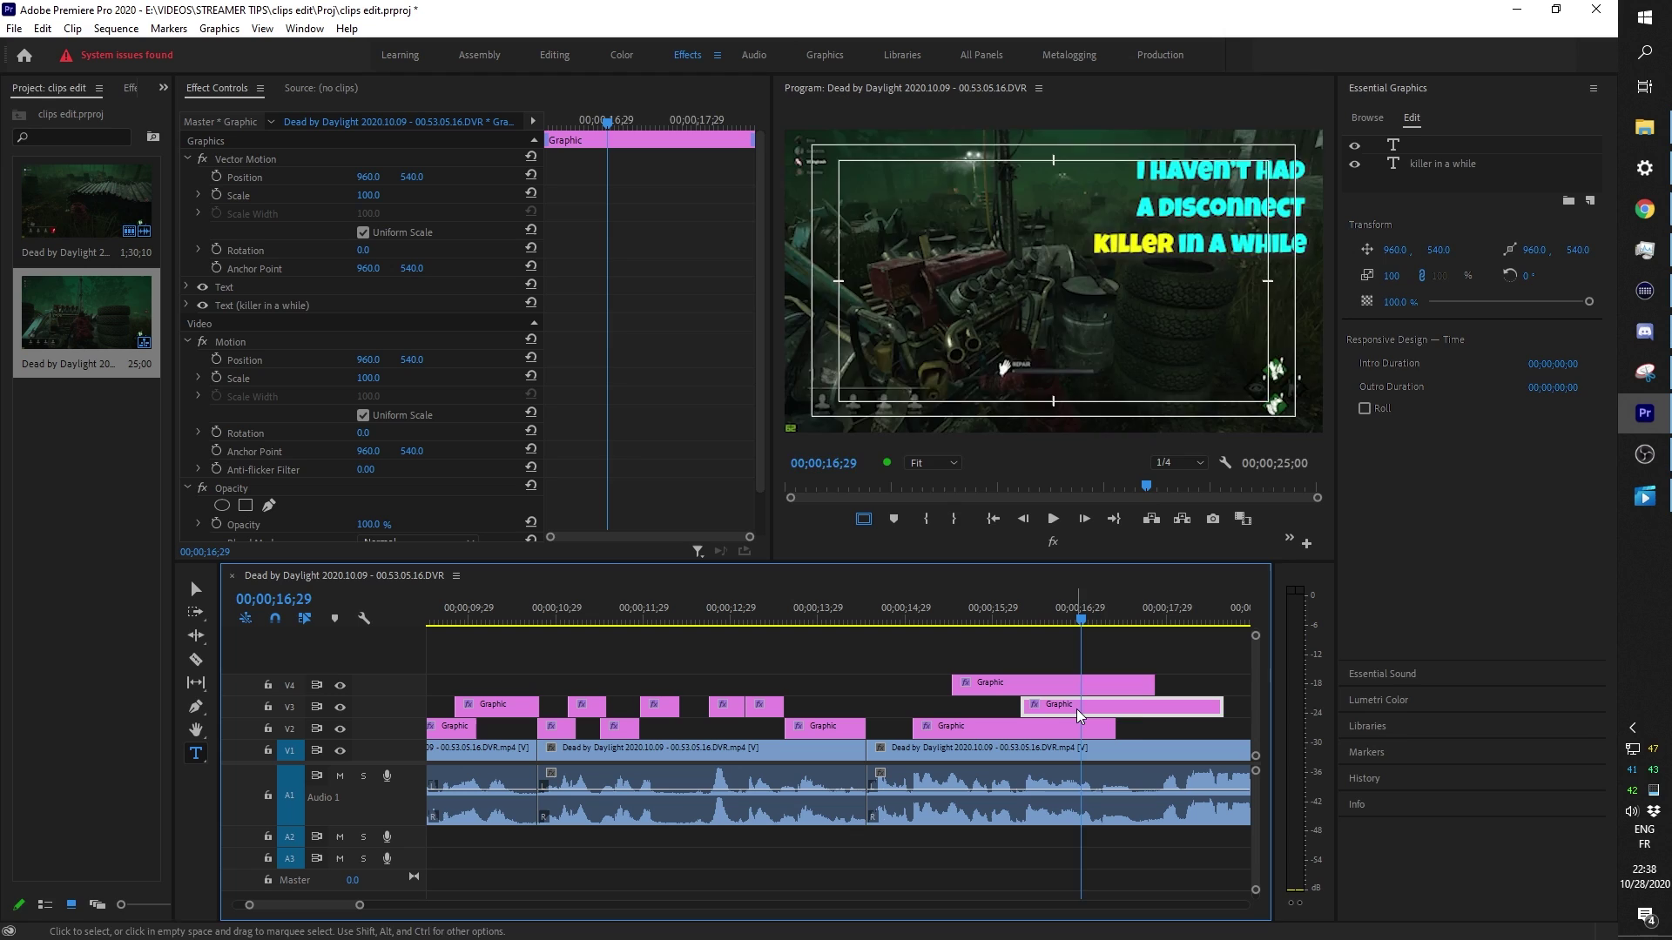
text(actually)
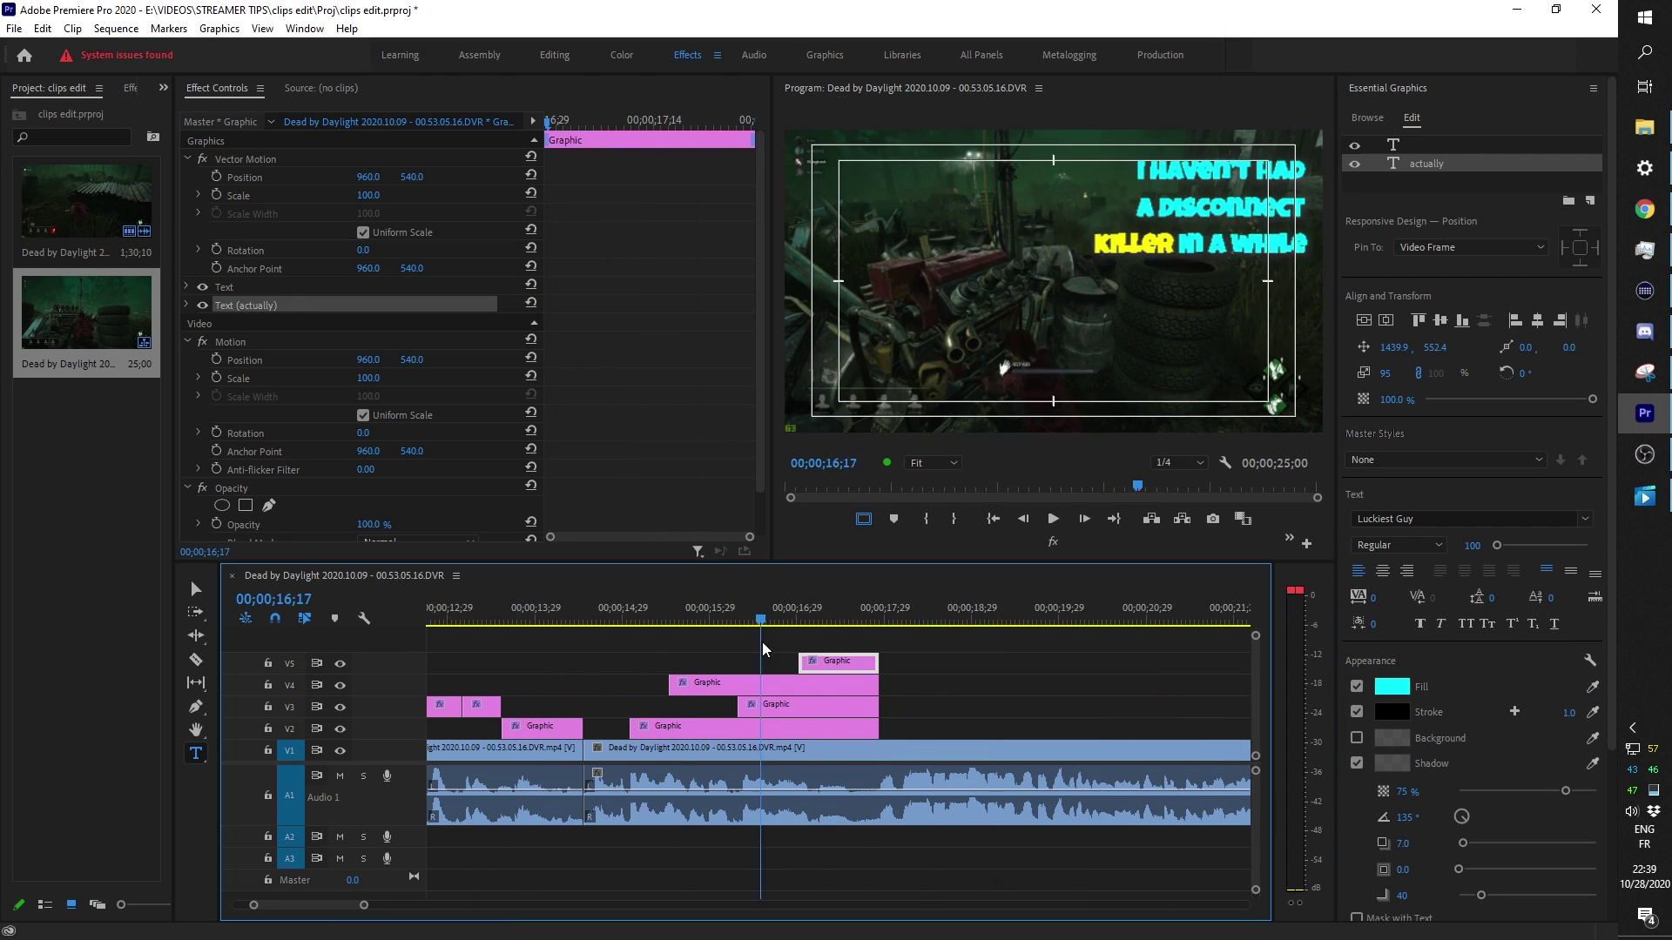
Set the text of the graphic at 00;00;18;06 to "*Killer disconnects*" and give it a red fill.
click(925, 687)
click(1193, 271)
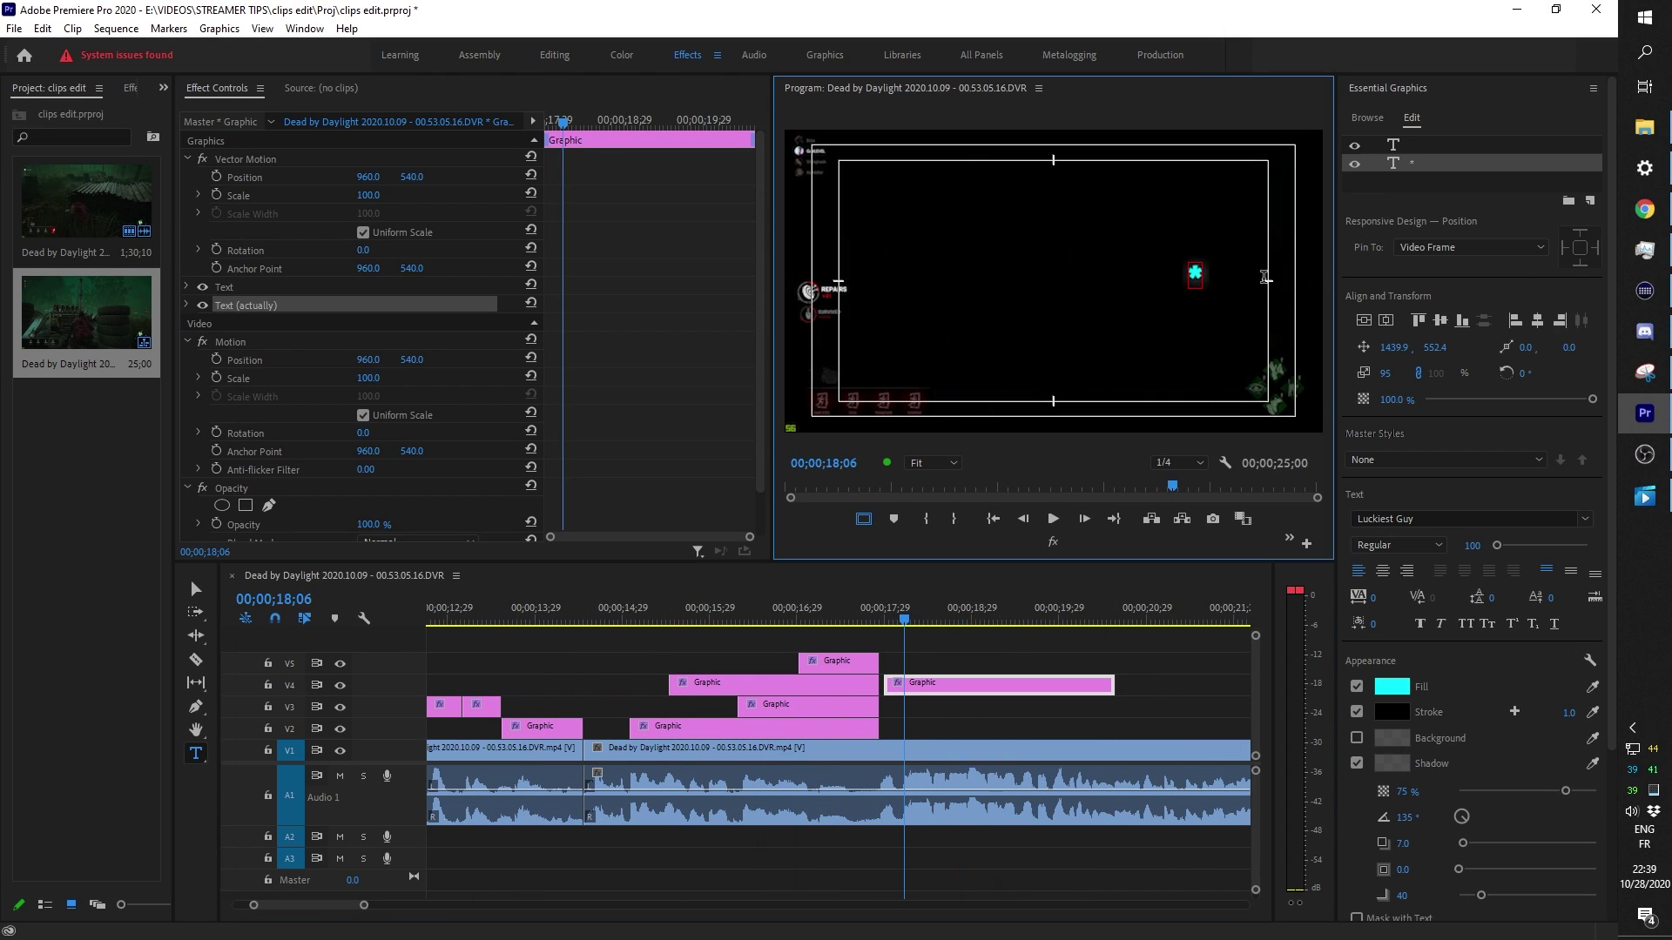
text(*Killer disconnects*)
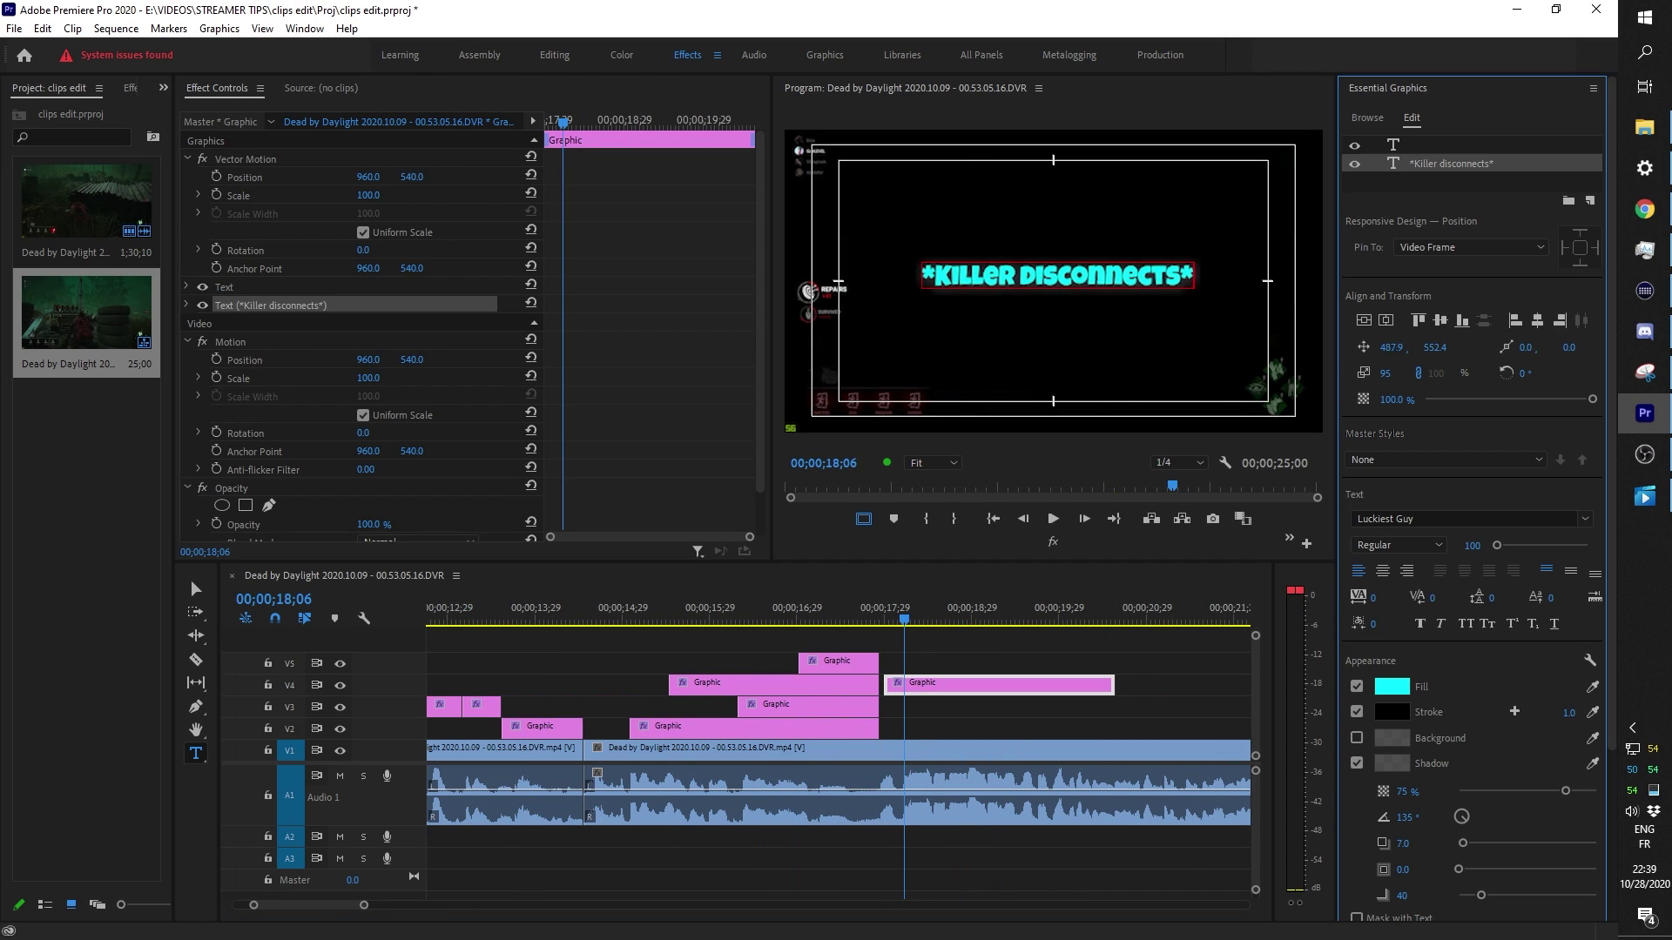
click(1391, 686)
Go from the sequence's end back to the first captions and play "Oh he stopped" and "wat? is he sliding?".
key(End)
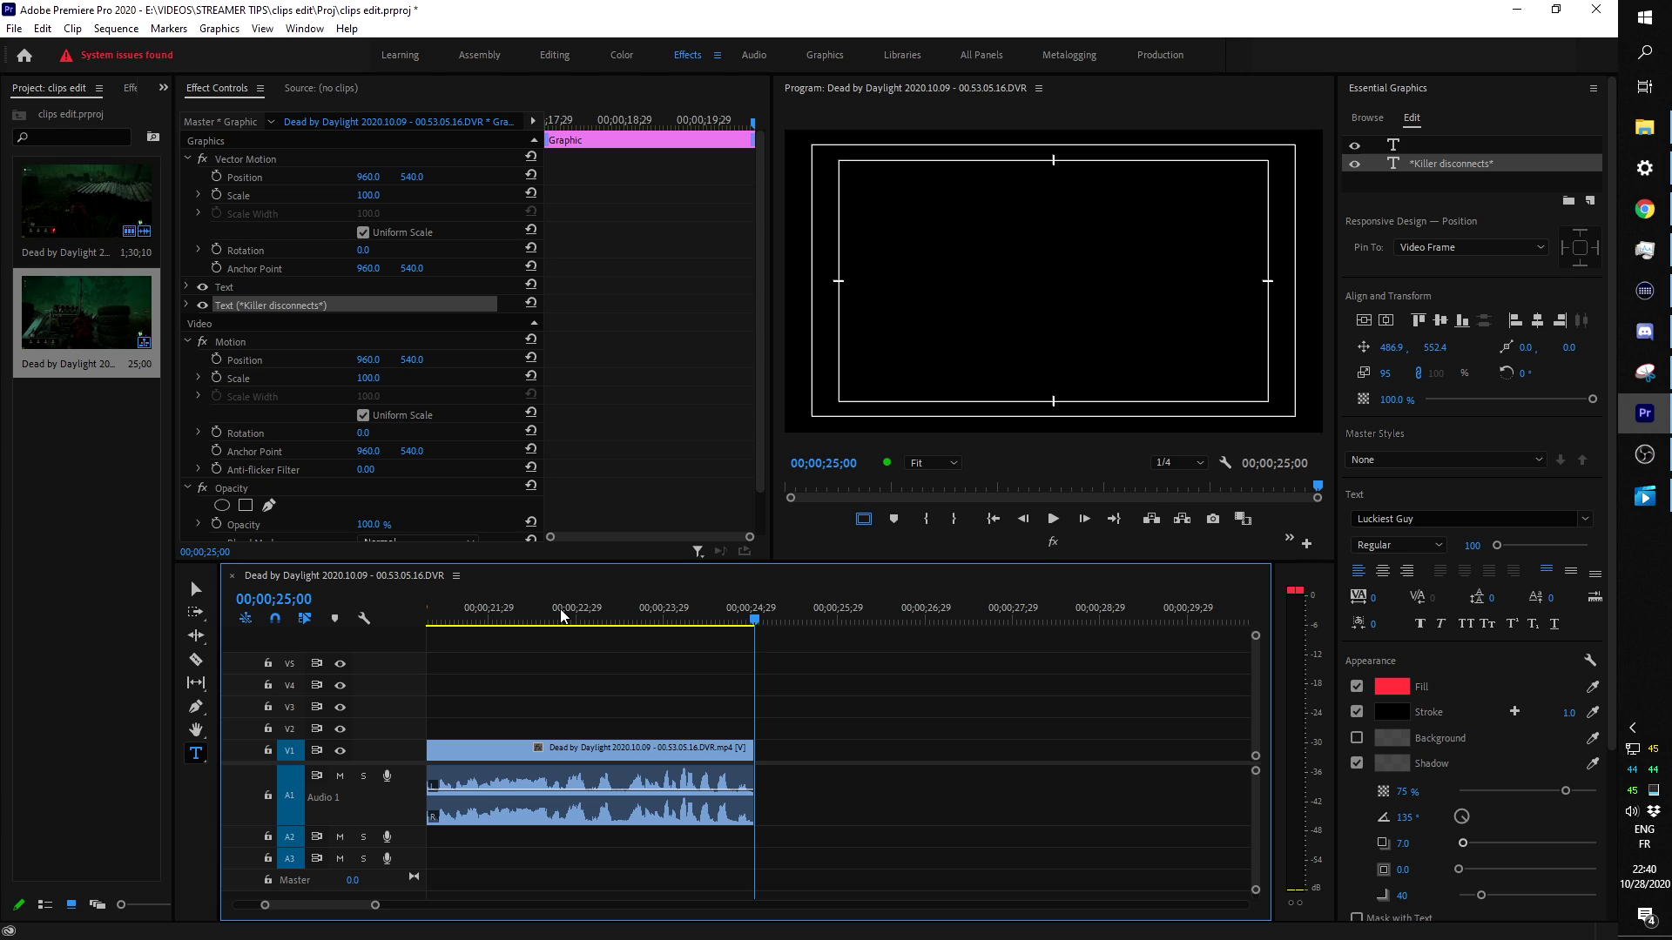
scroll(310, 901, up, 10)
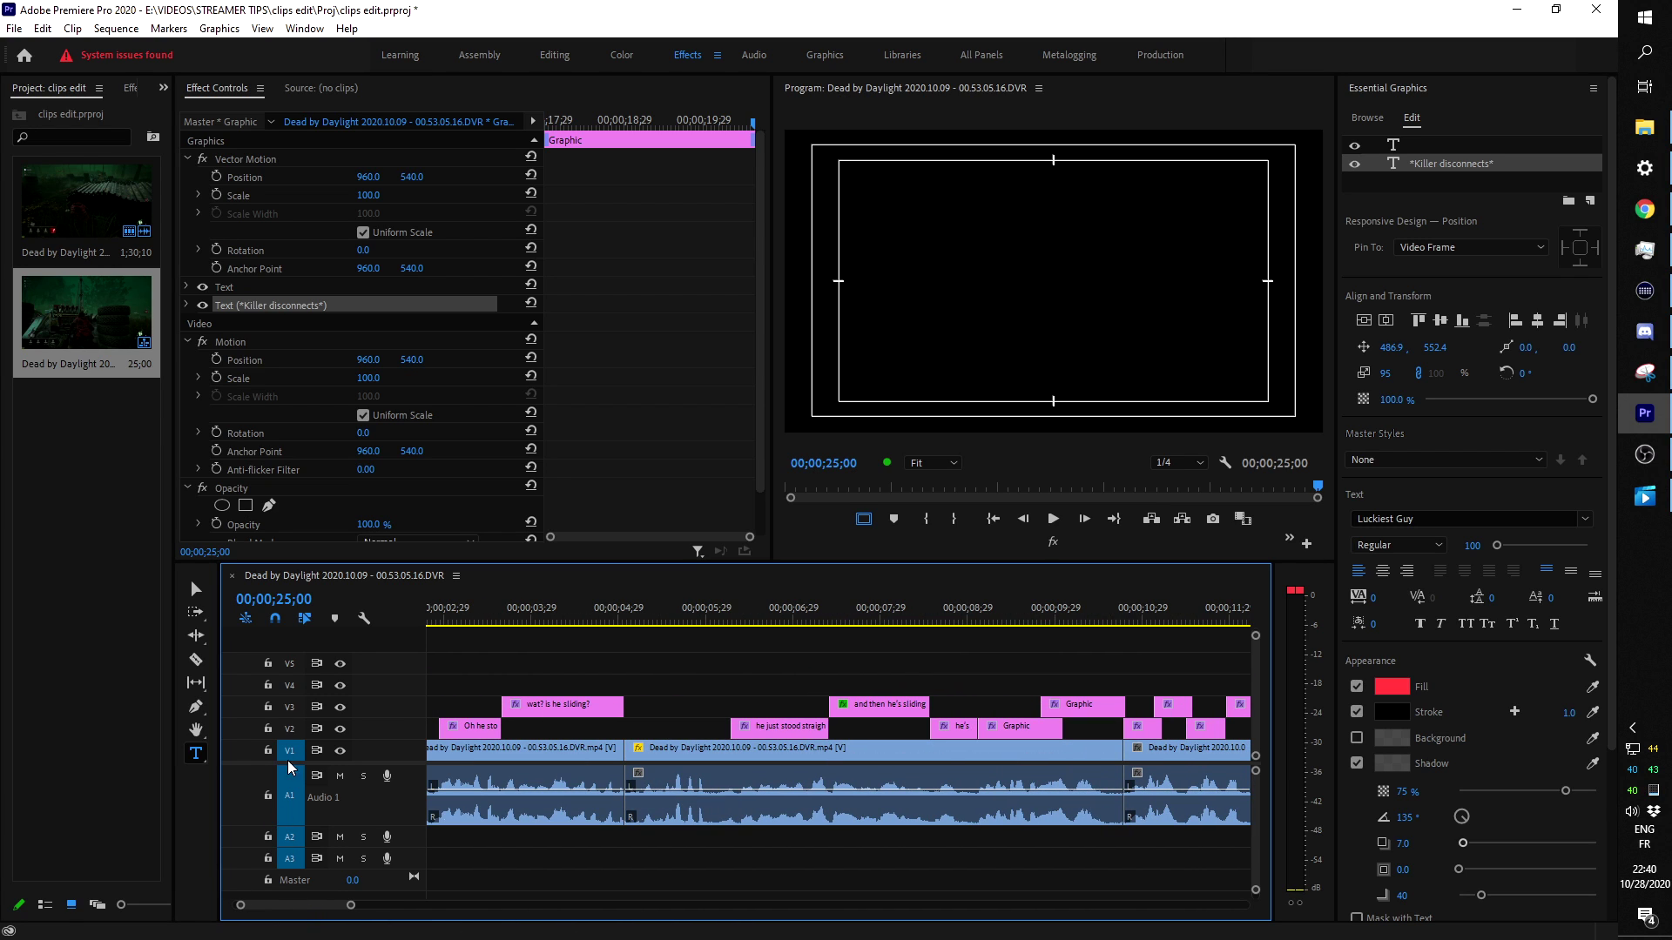
drag(495, 611, 467, 652)
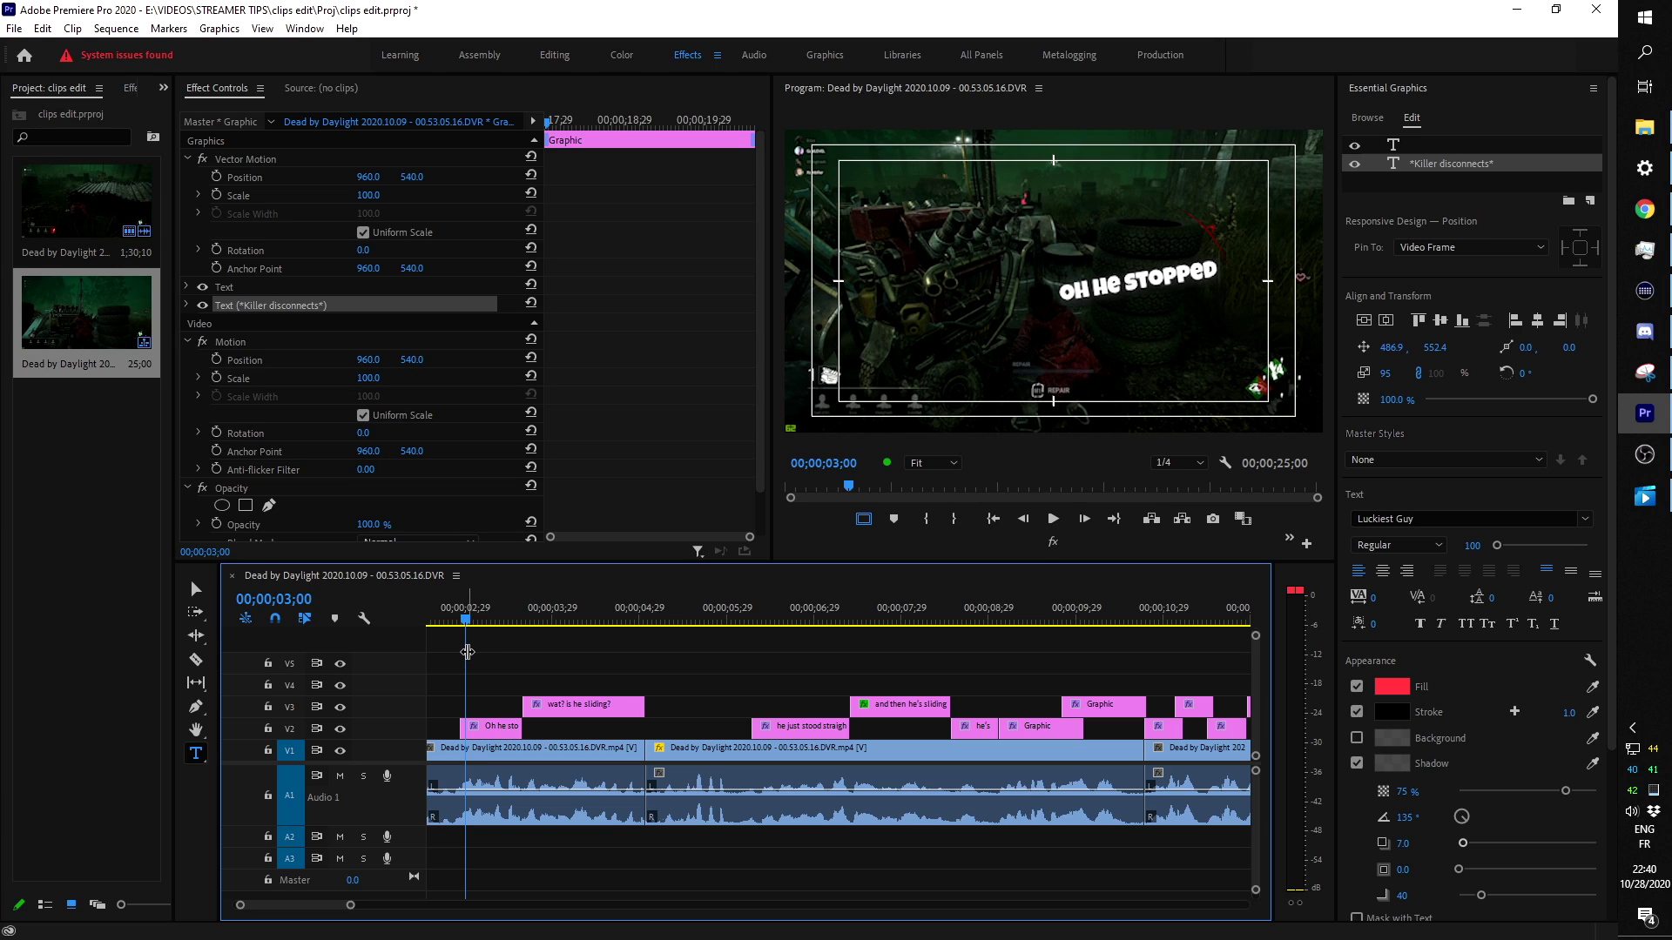
drag(322, 895, 290, 909)
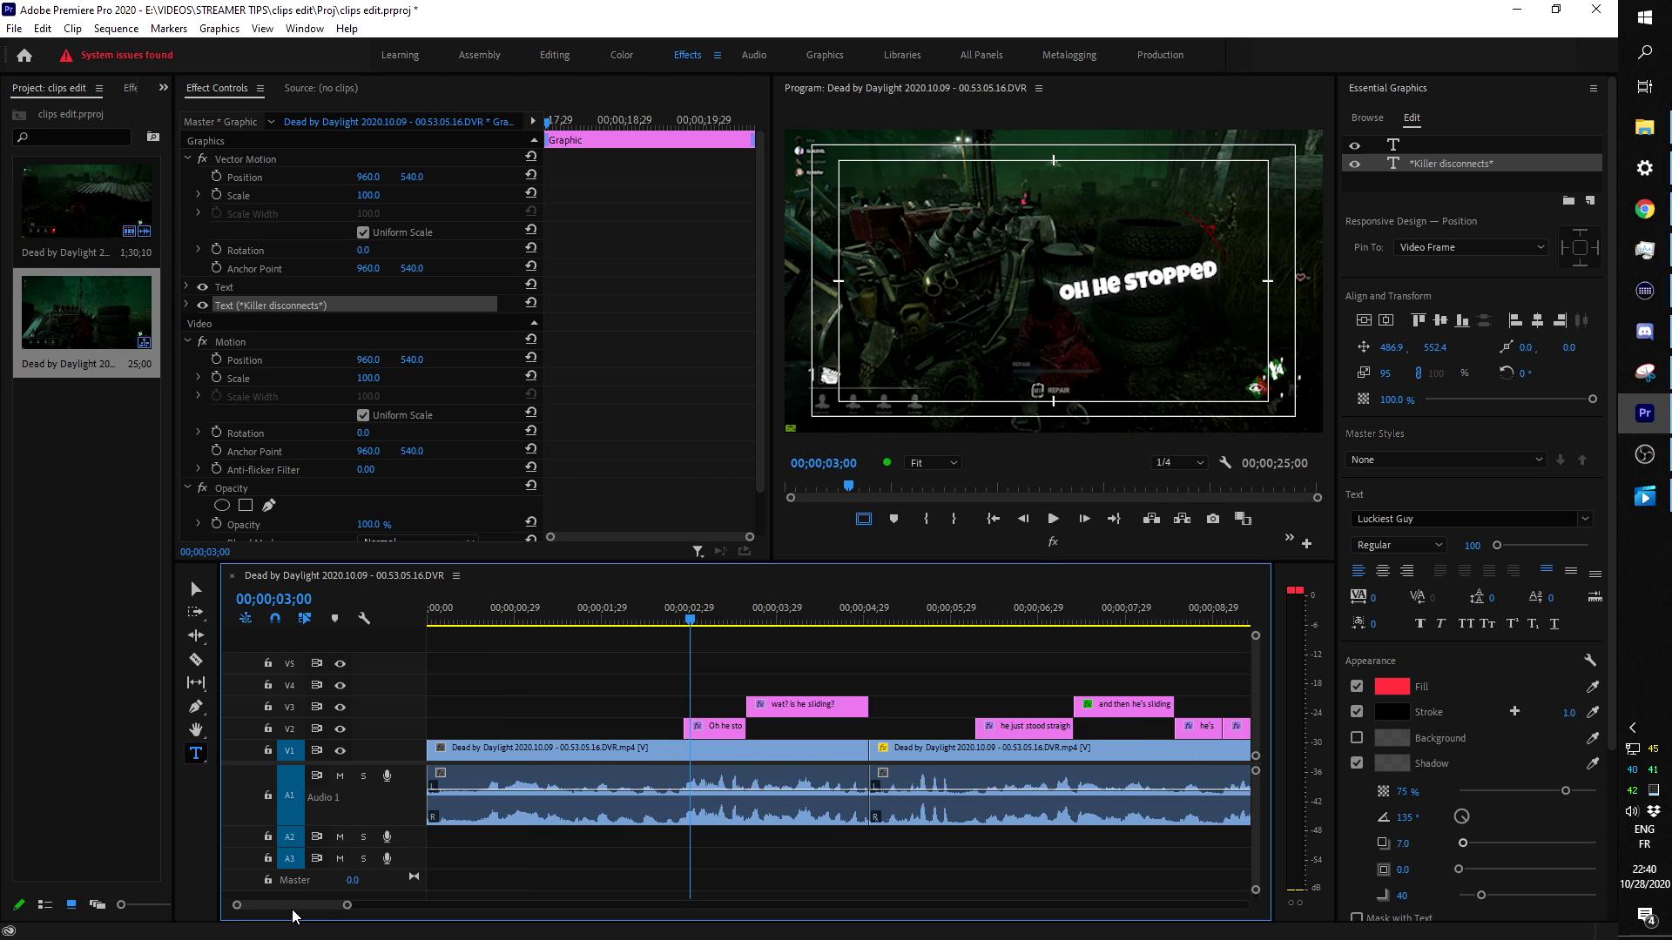
key(space)
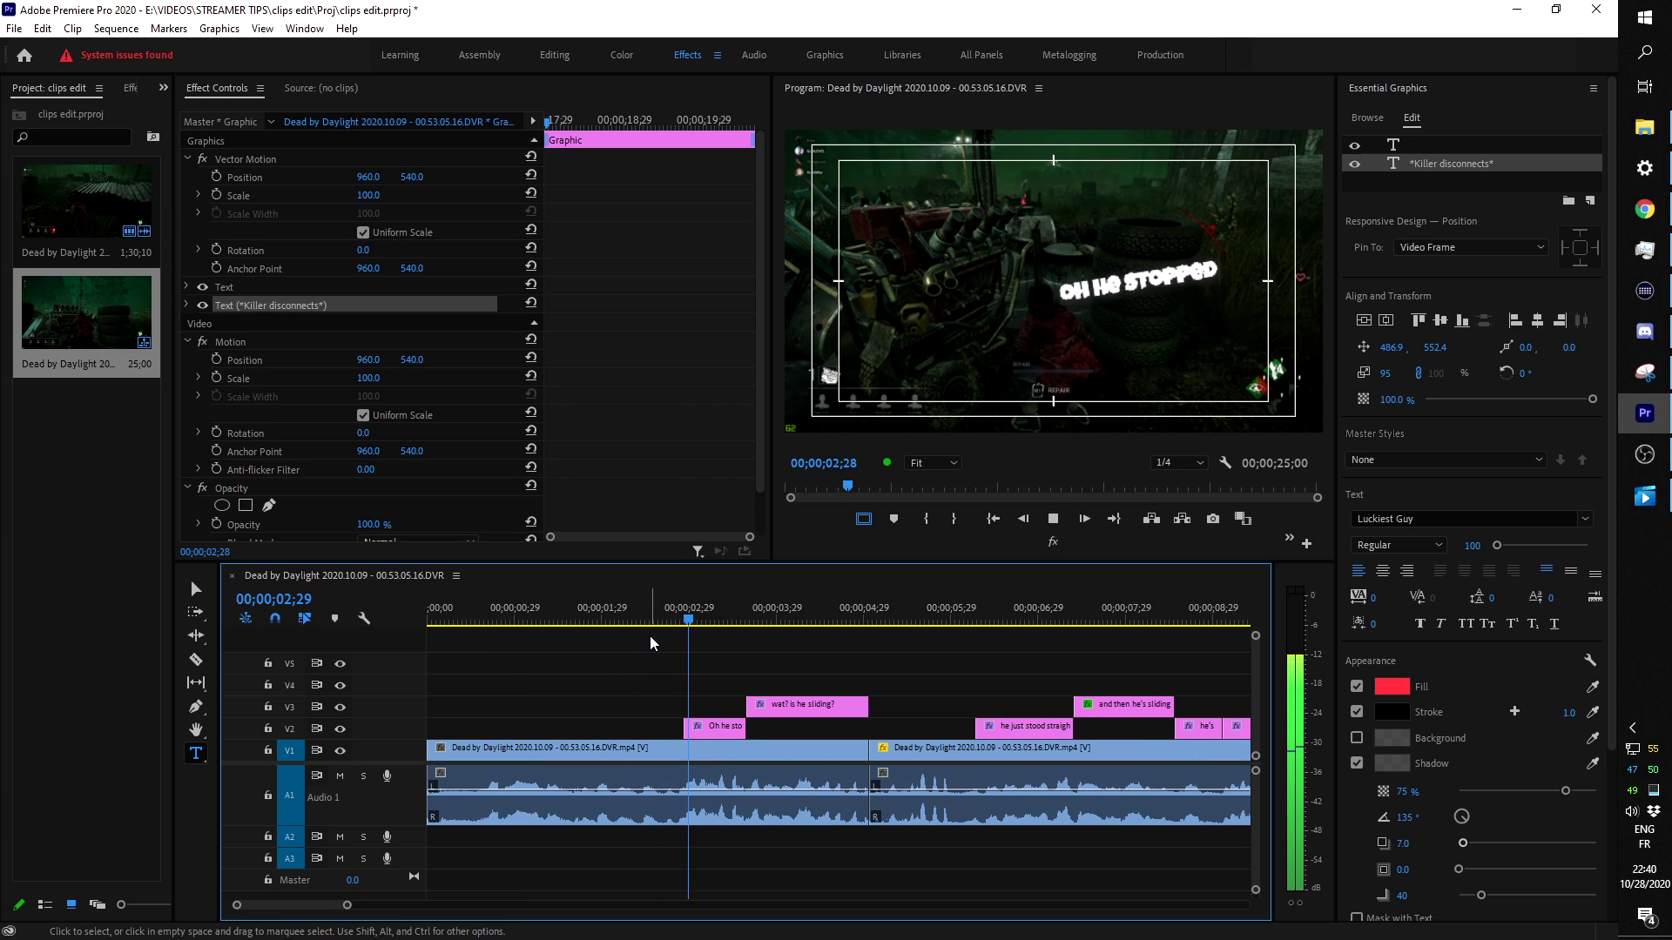
key(space)
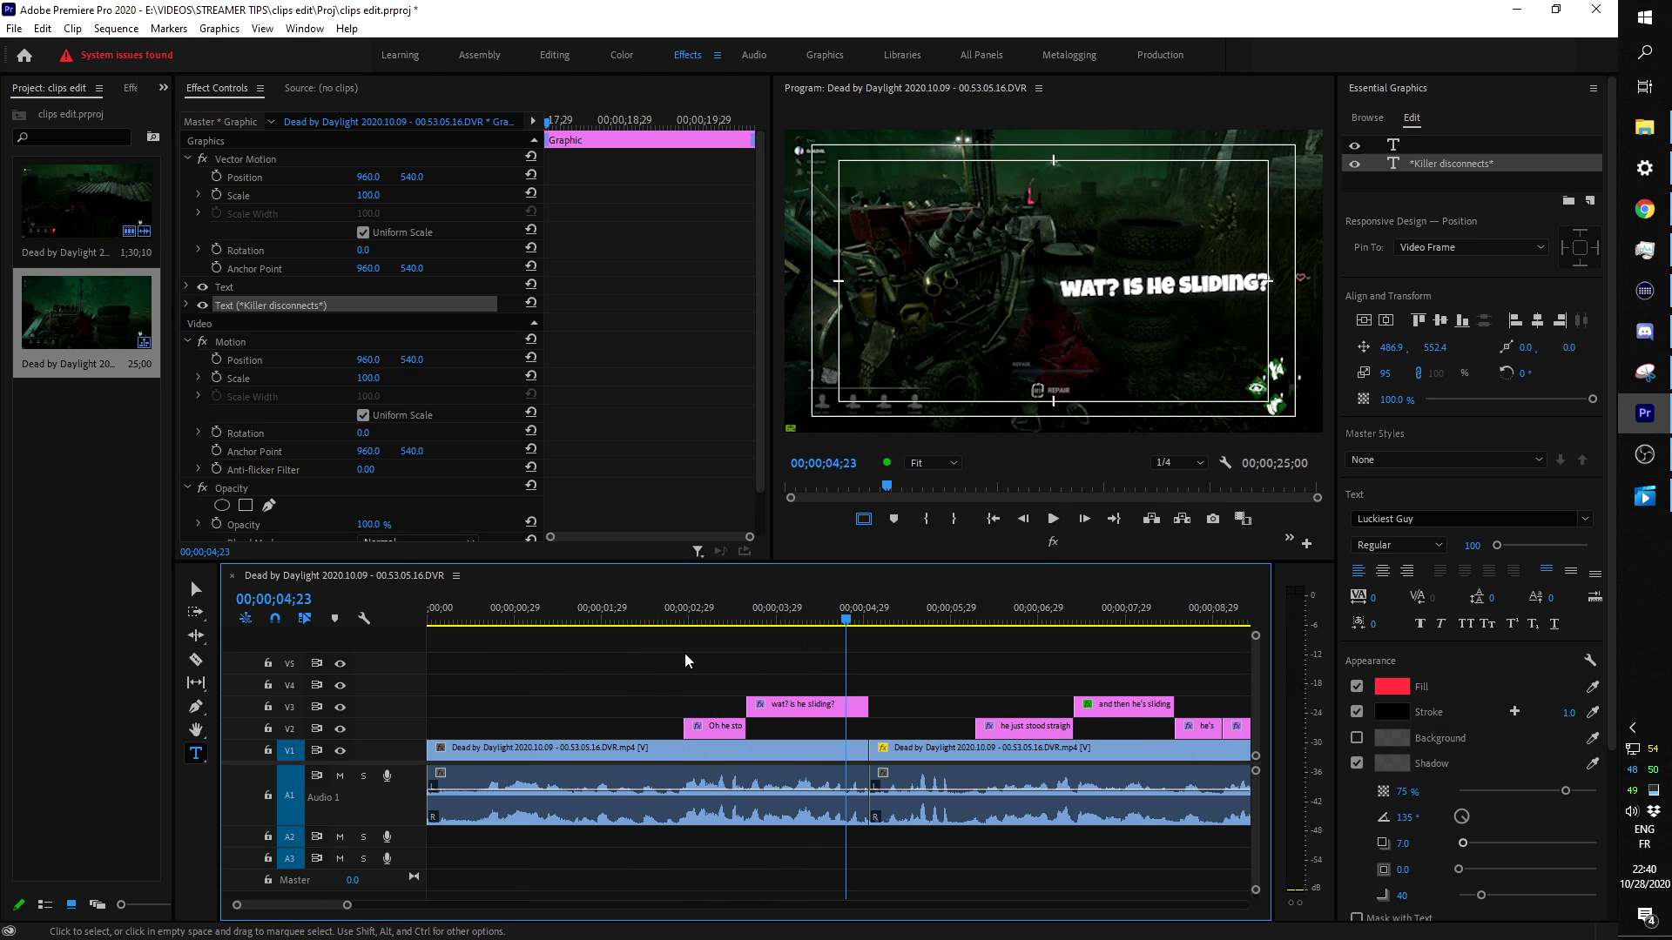
click(711, 610)
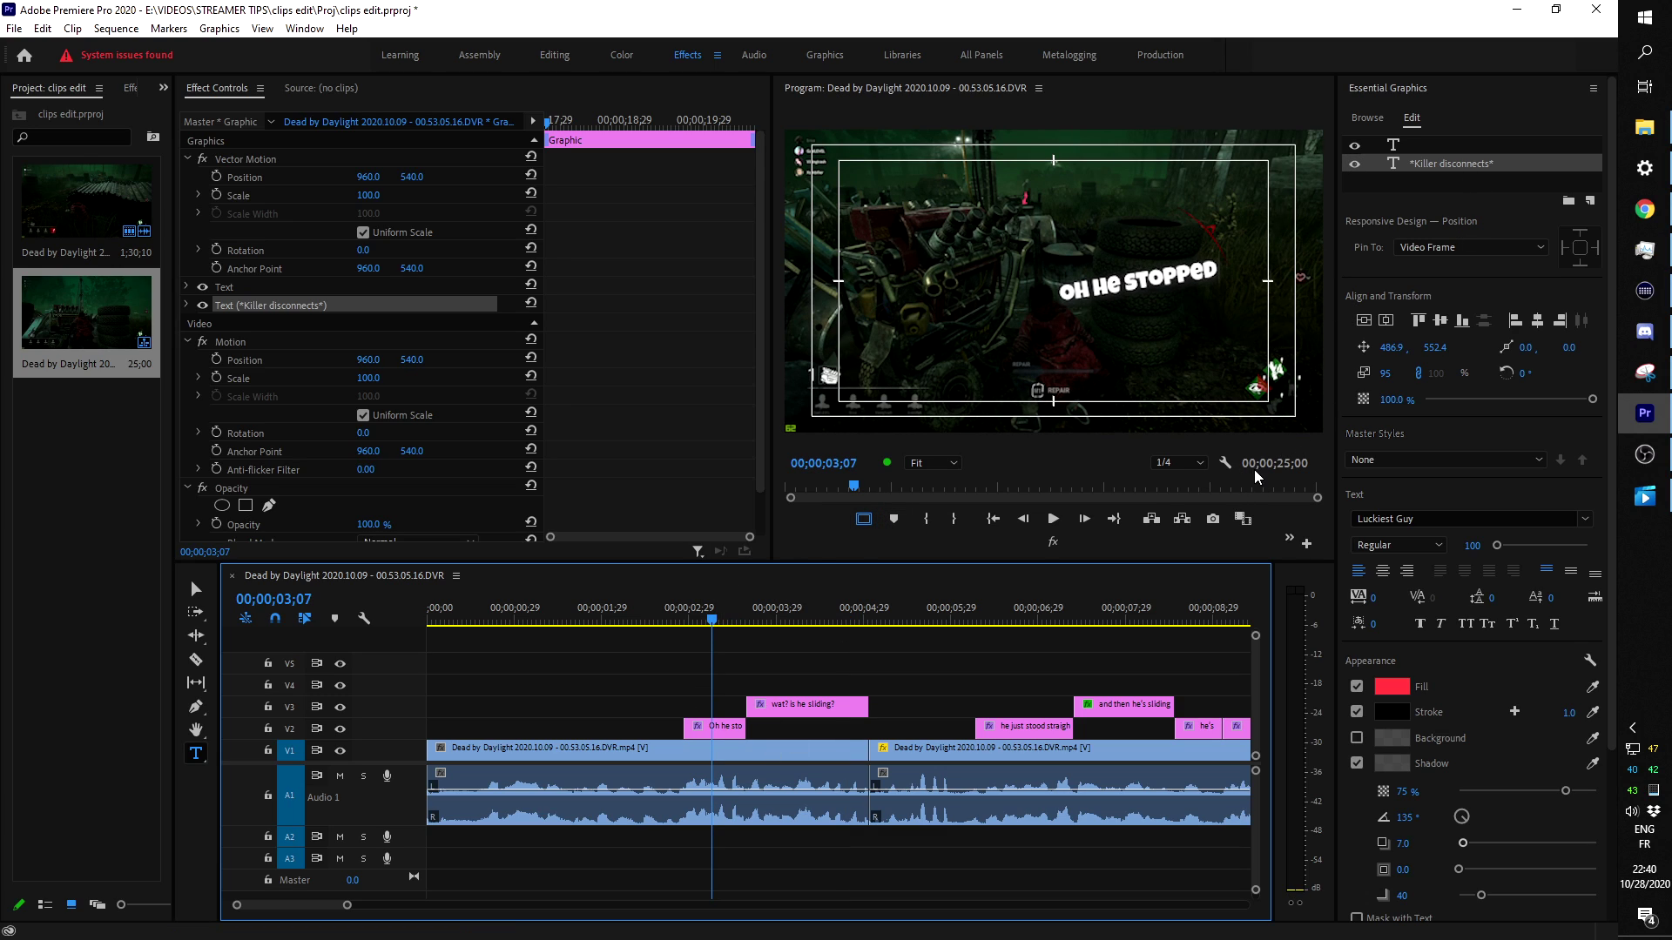
Add a Motion Position keyframe of 960, 540 to the "Oh he stopped" graphic at 00;00;03;01.
mouse_move(713, 620)
mouse_down()
mouse_move(682, 616)
mouse_move(696, 617)
mouse_up()
click(730, 732)
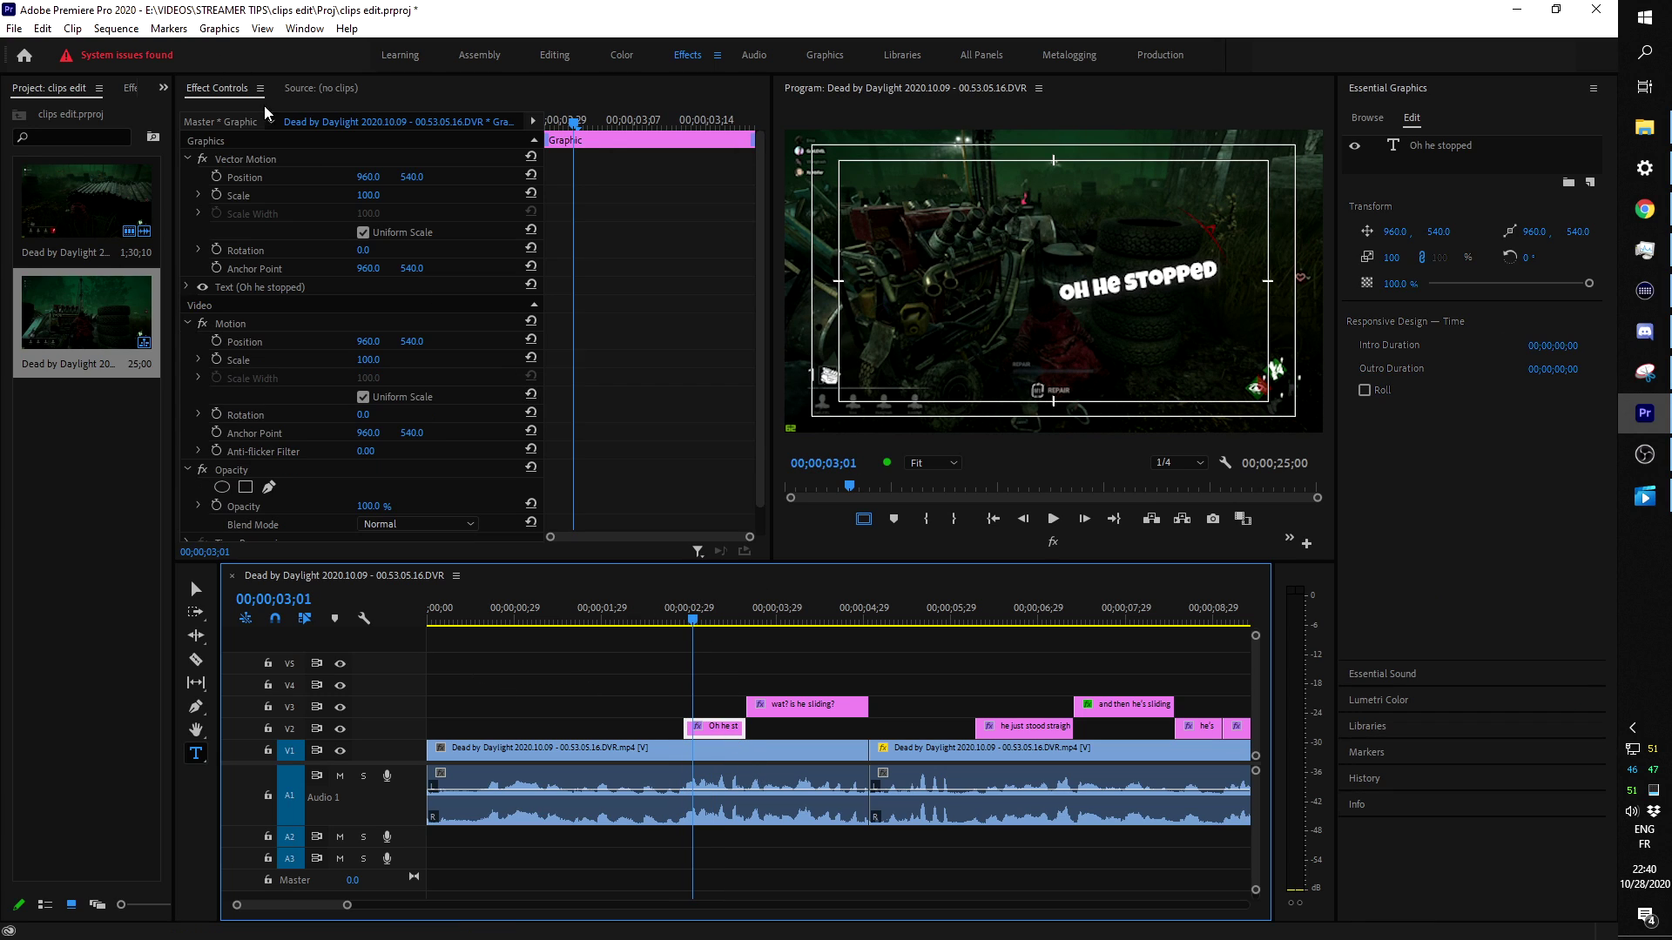
mouse_move(566, 120)
mouse_down()
mouse_move(544, 126)
mouse_move(557, 131)
mouse_up()
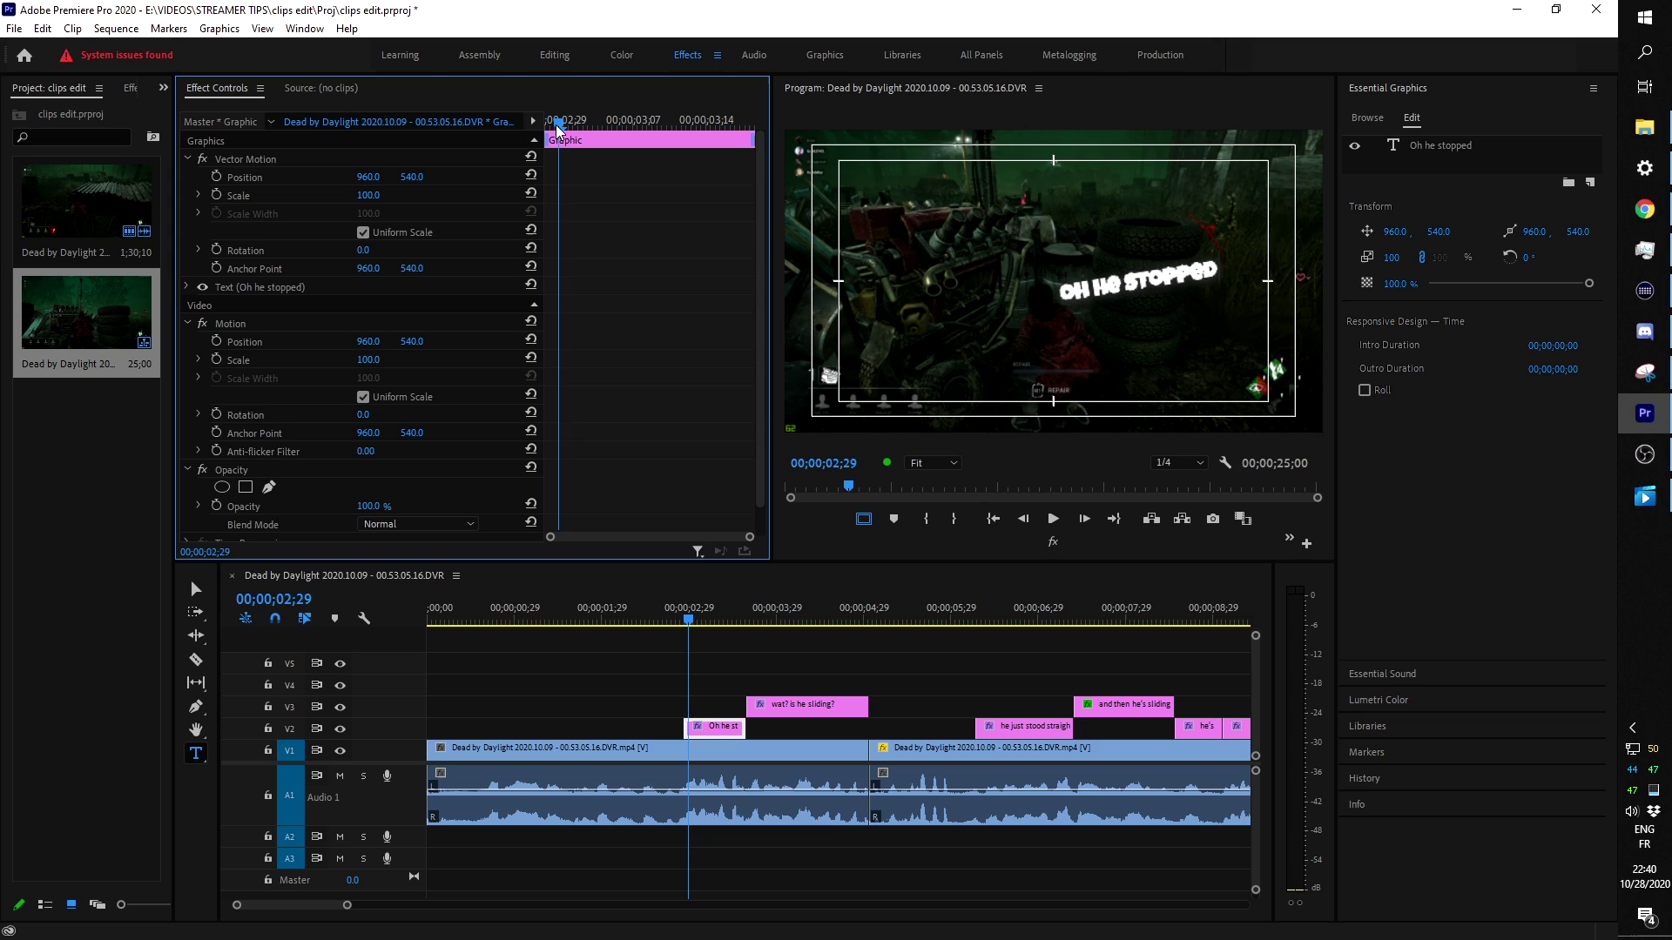
click(188, 159)
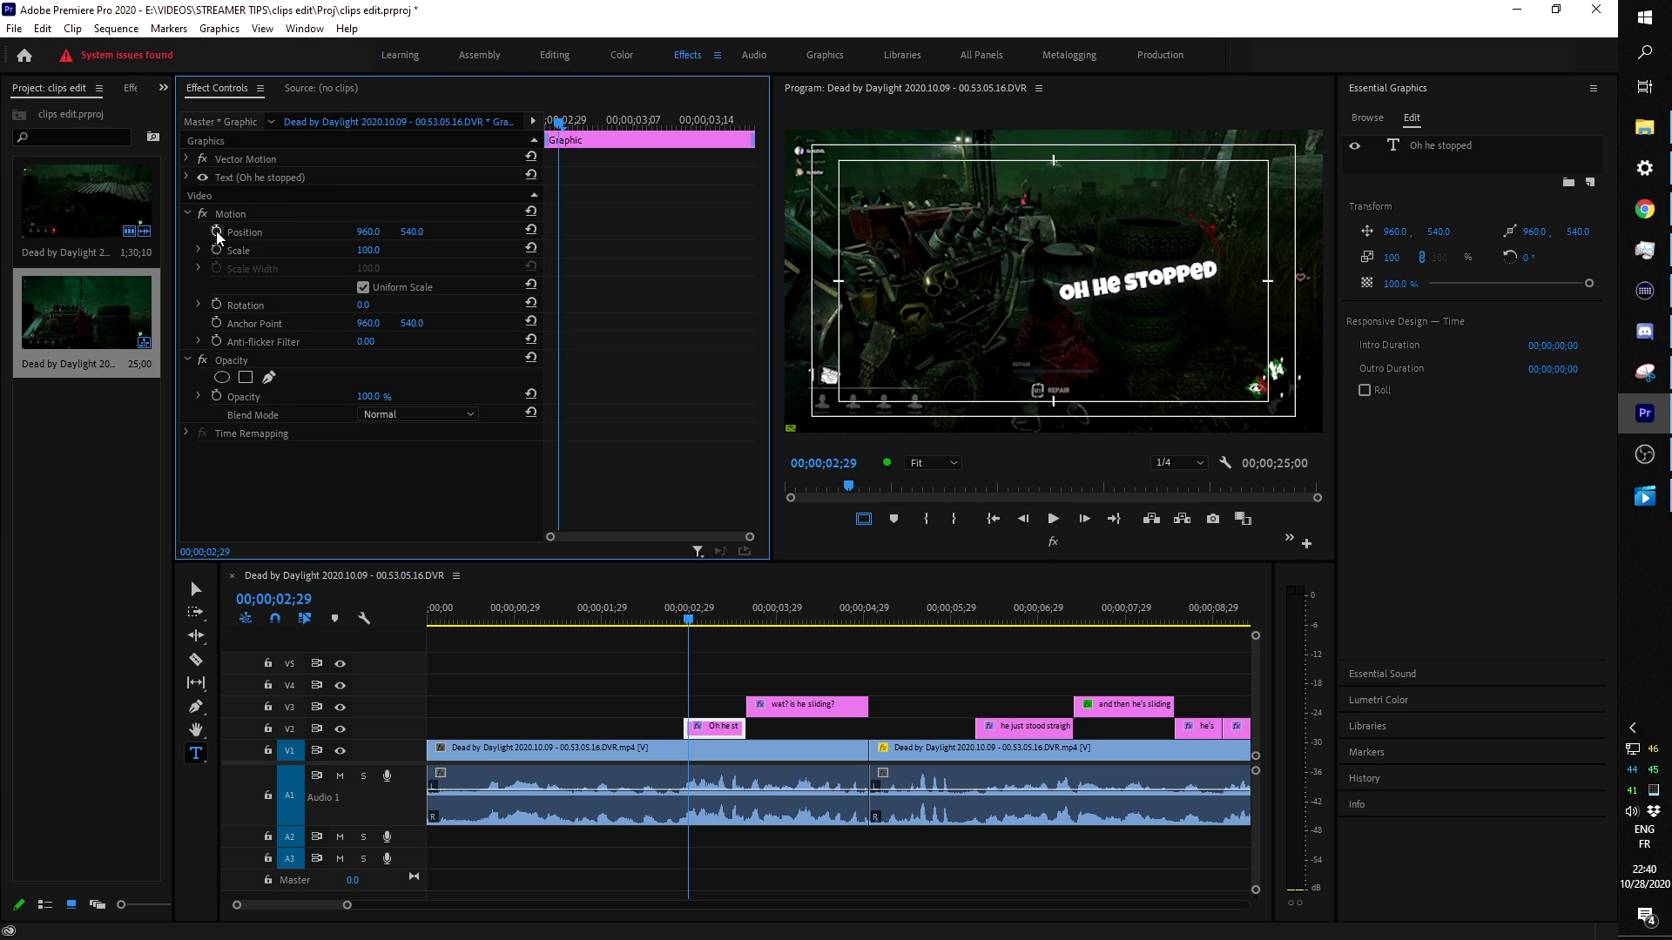
click(548, 125)
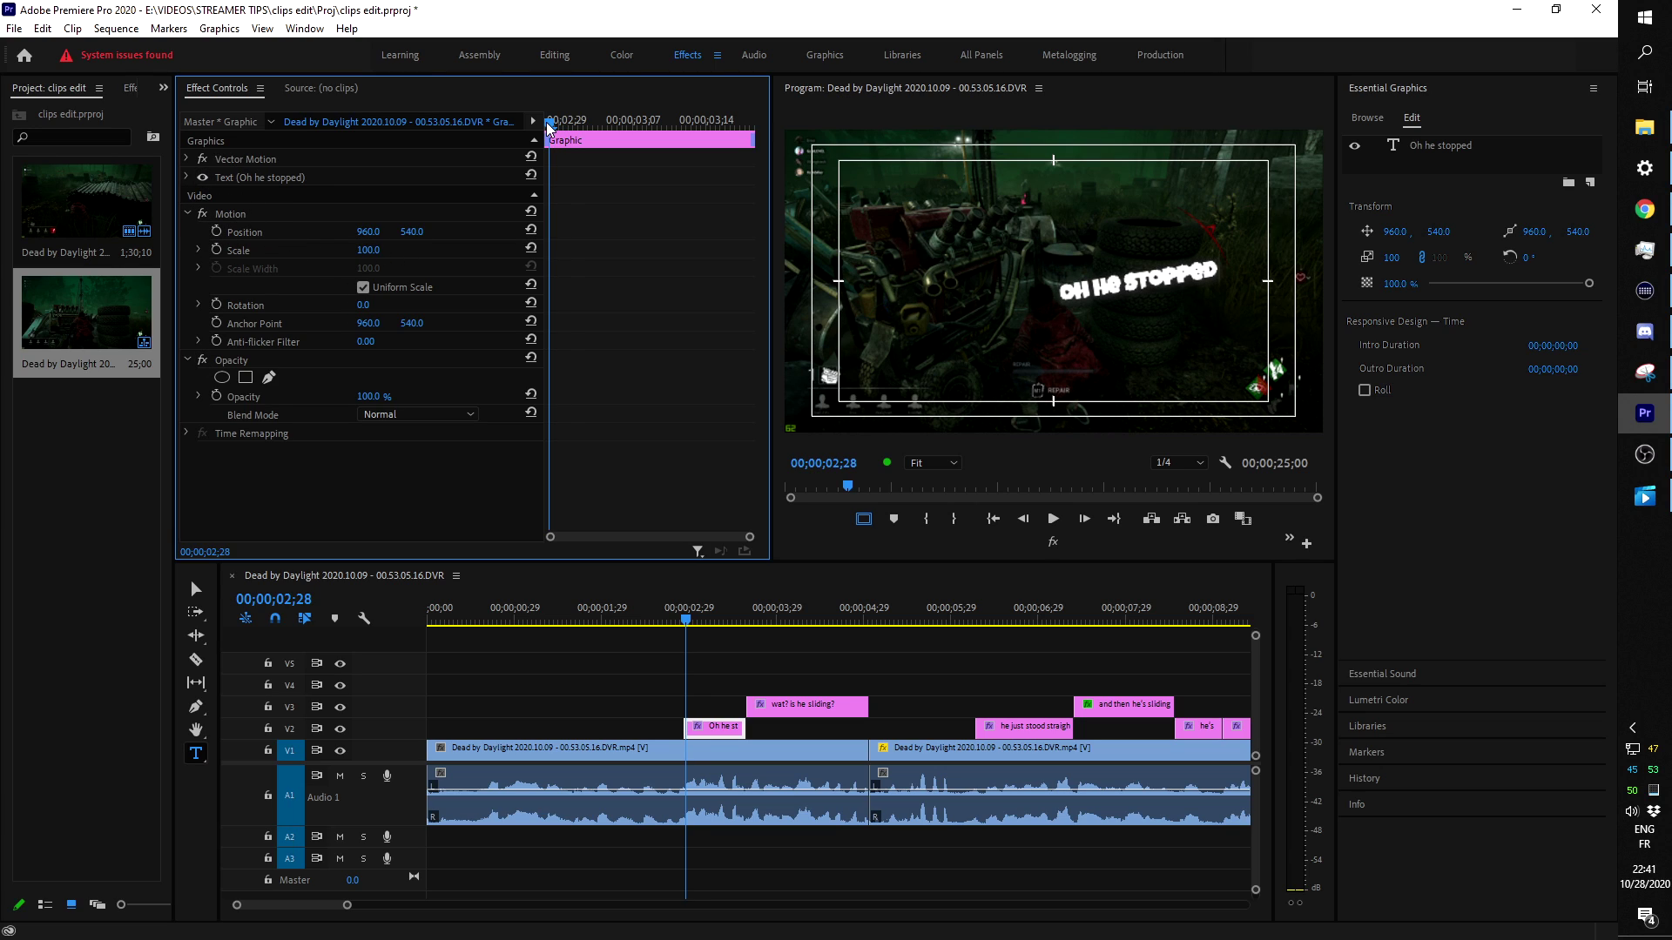
drag(549, 126, 573, 133)
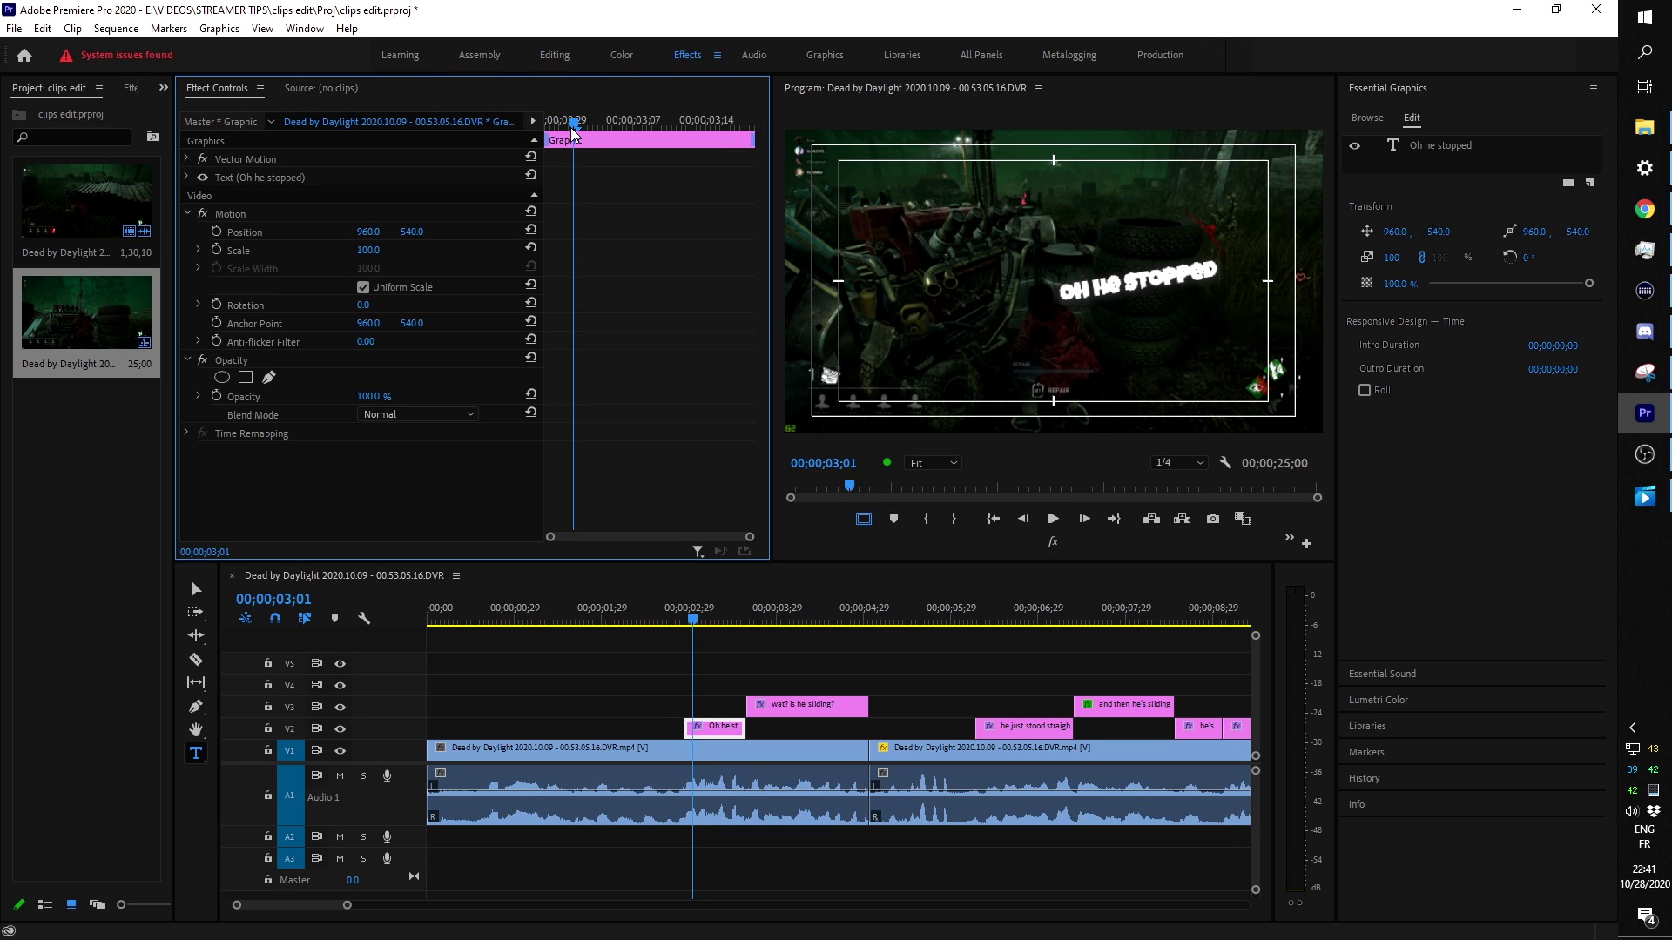
click(216, 232)
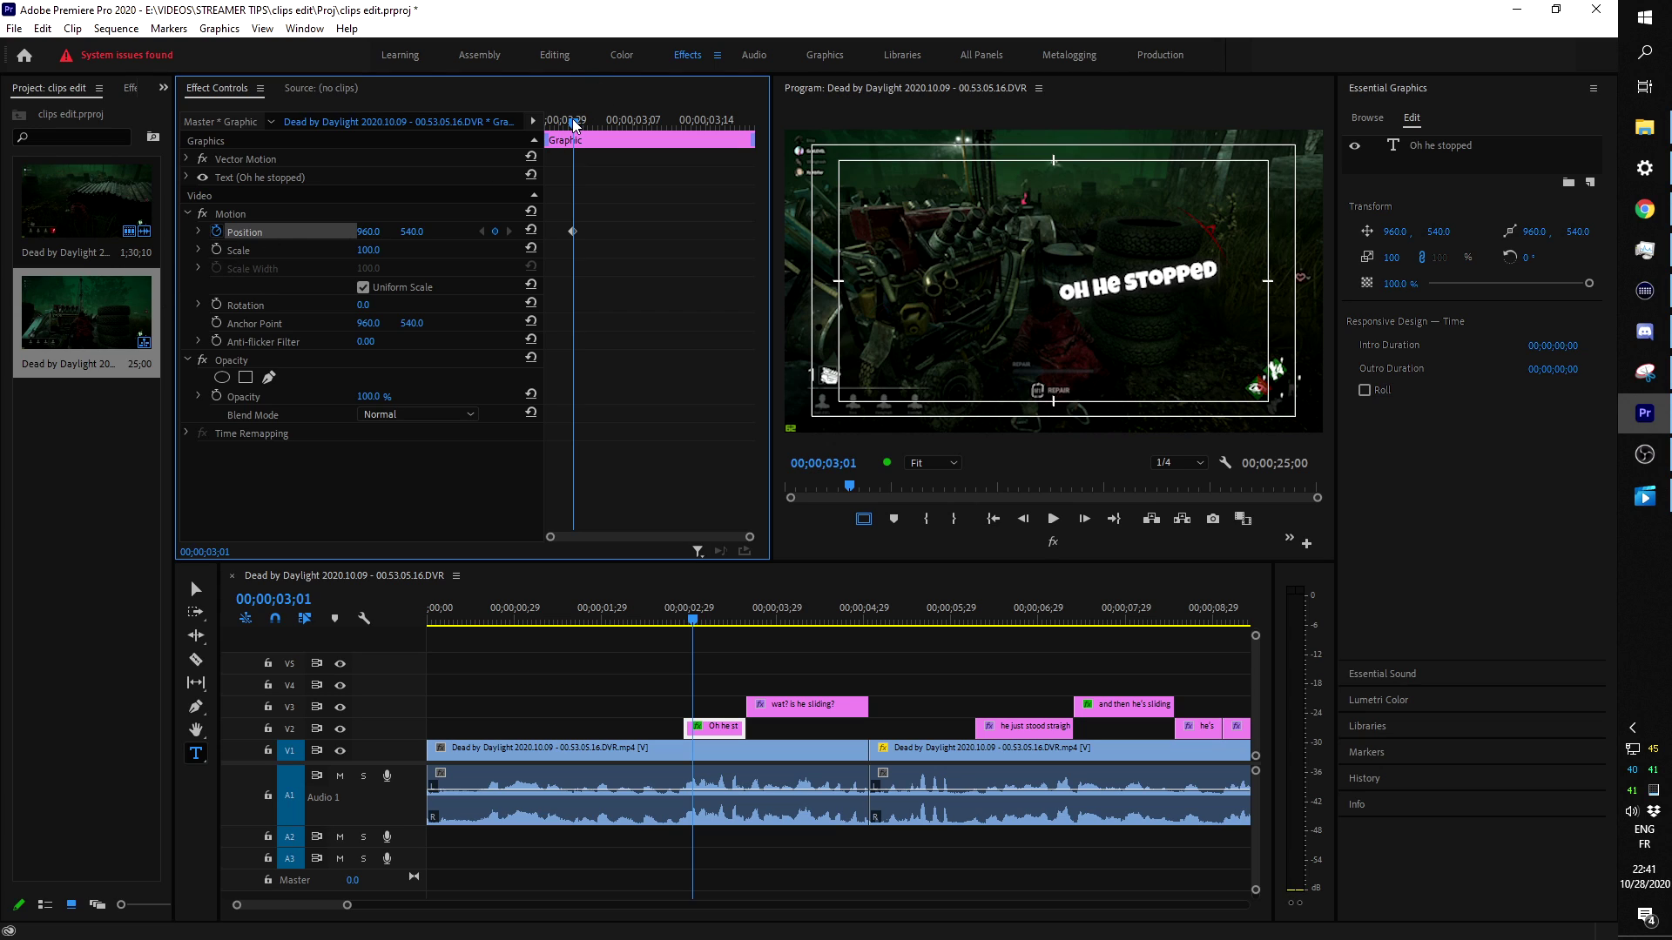
Try a larger Scale on the "Oh he stopped" graphic at 00;00;02;29, and undo it together with the Position keyframe.
drag(574, 126, 558, 125)
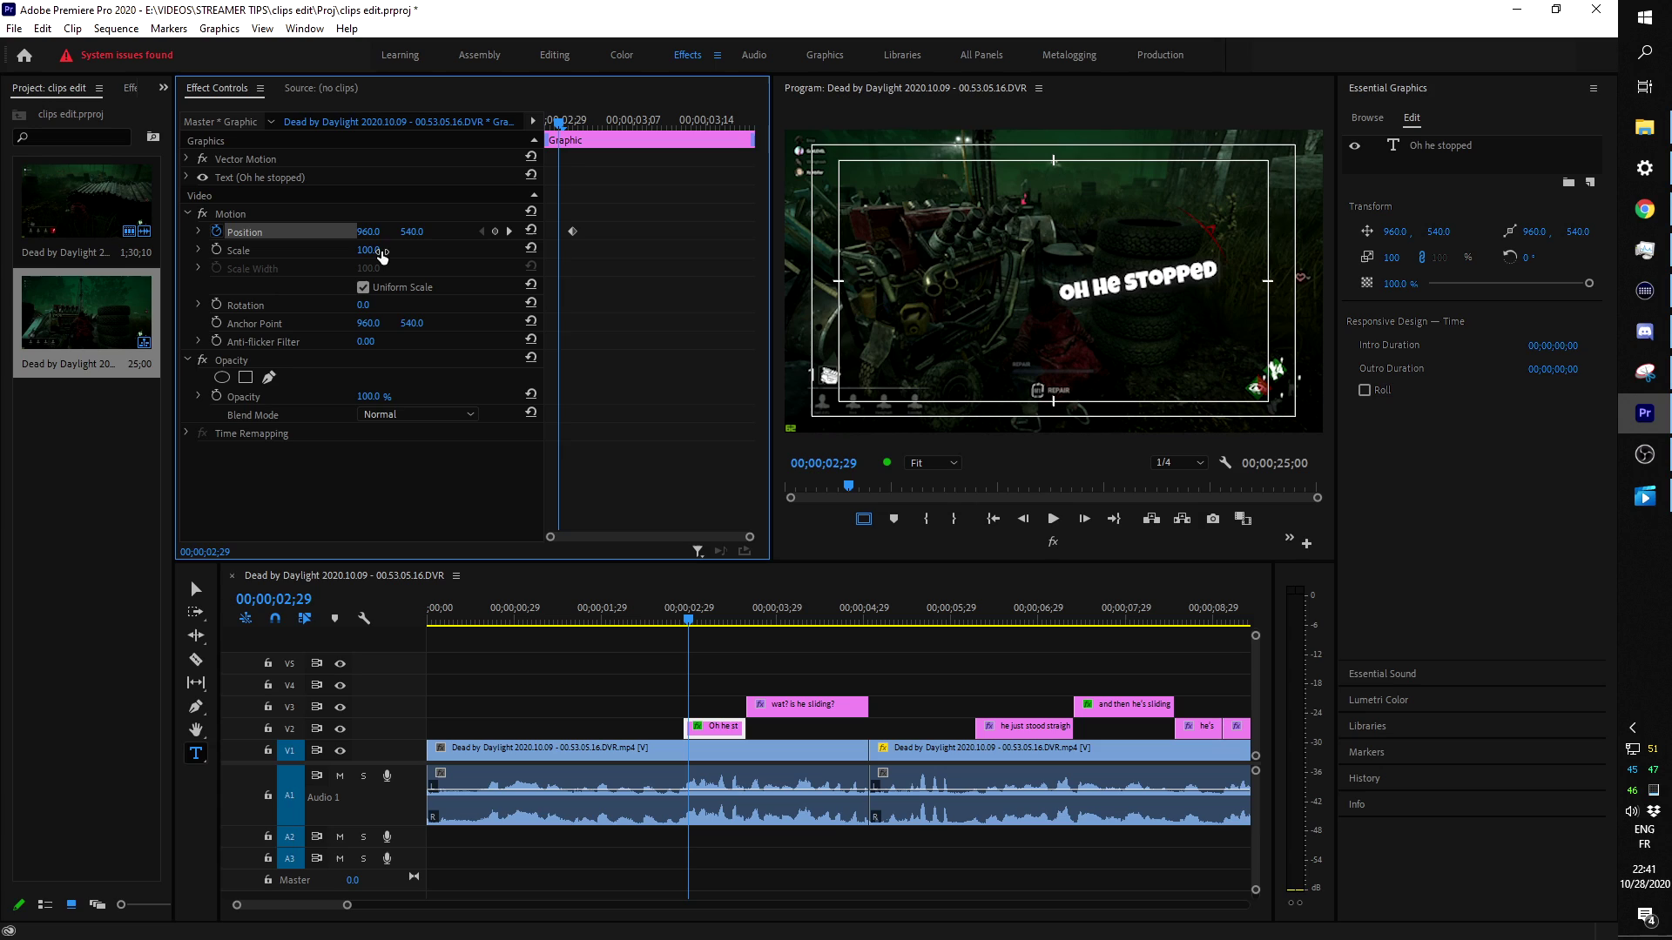
drag(369, 250, 380, 252)
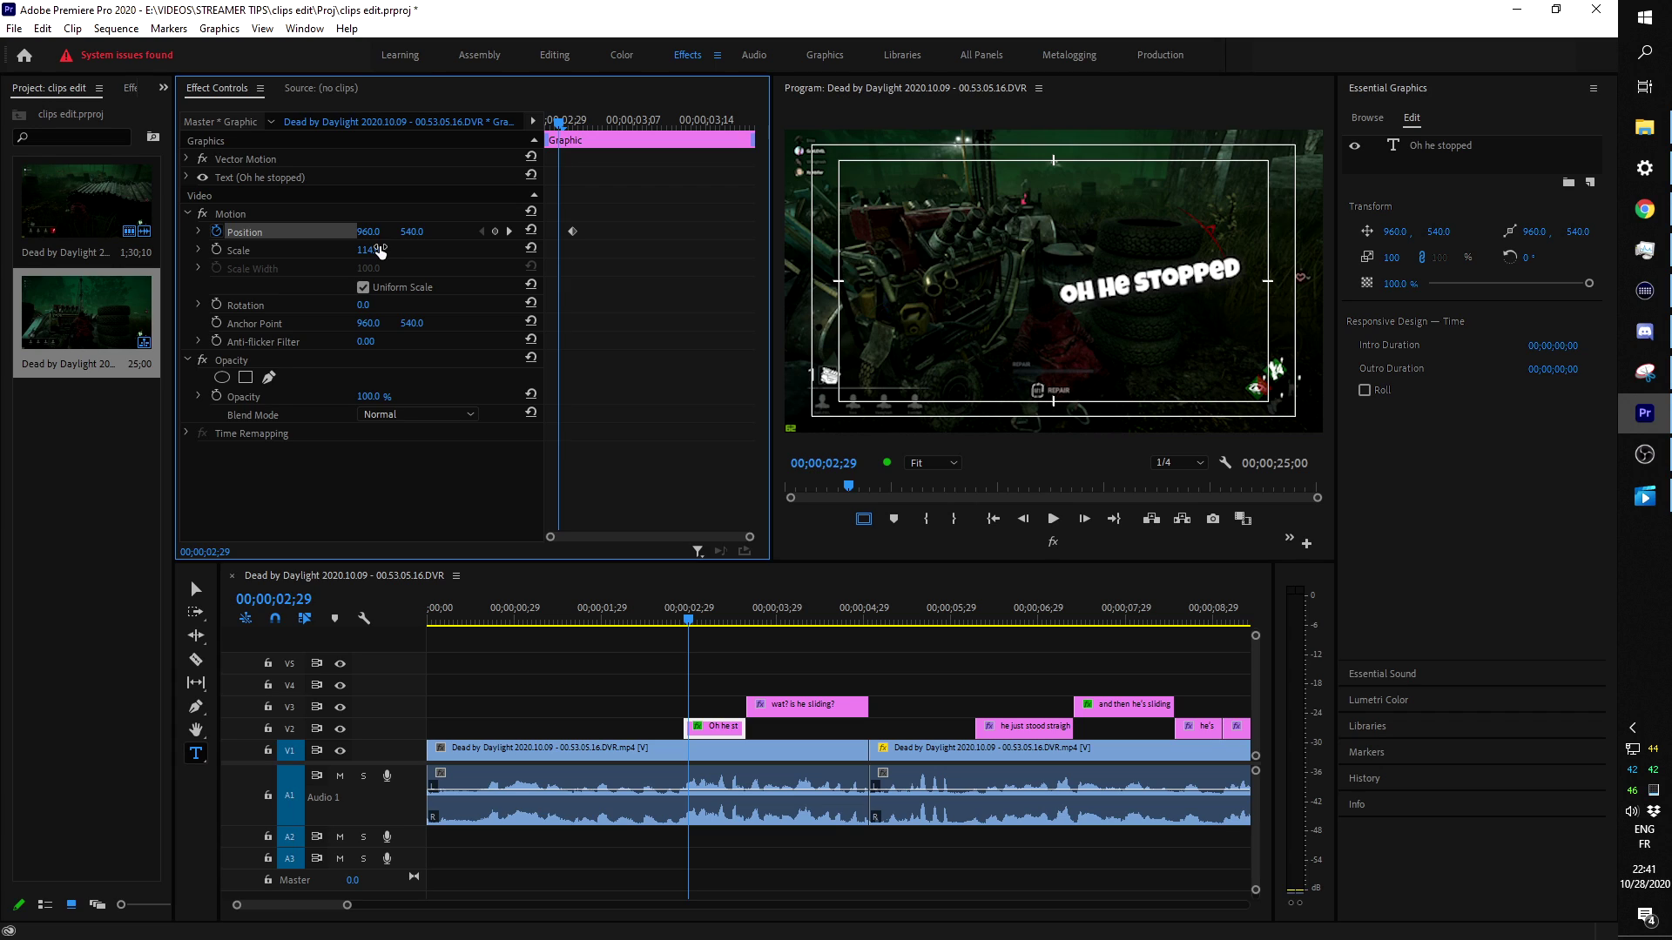
key(ctrl+z)
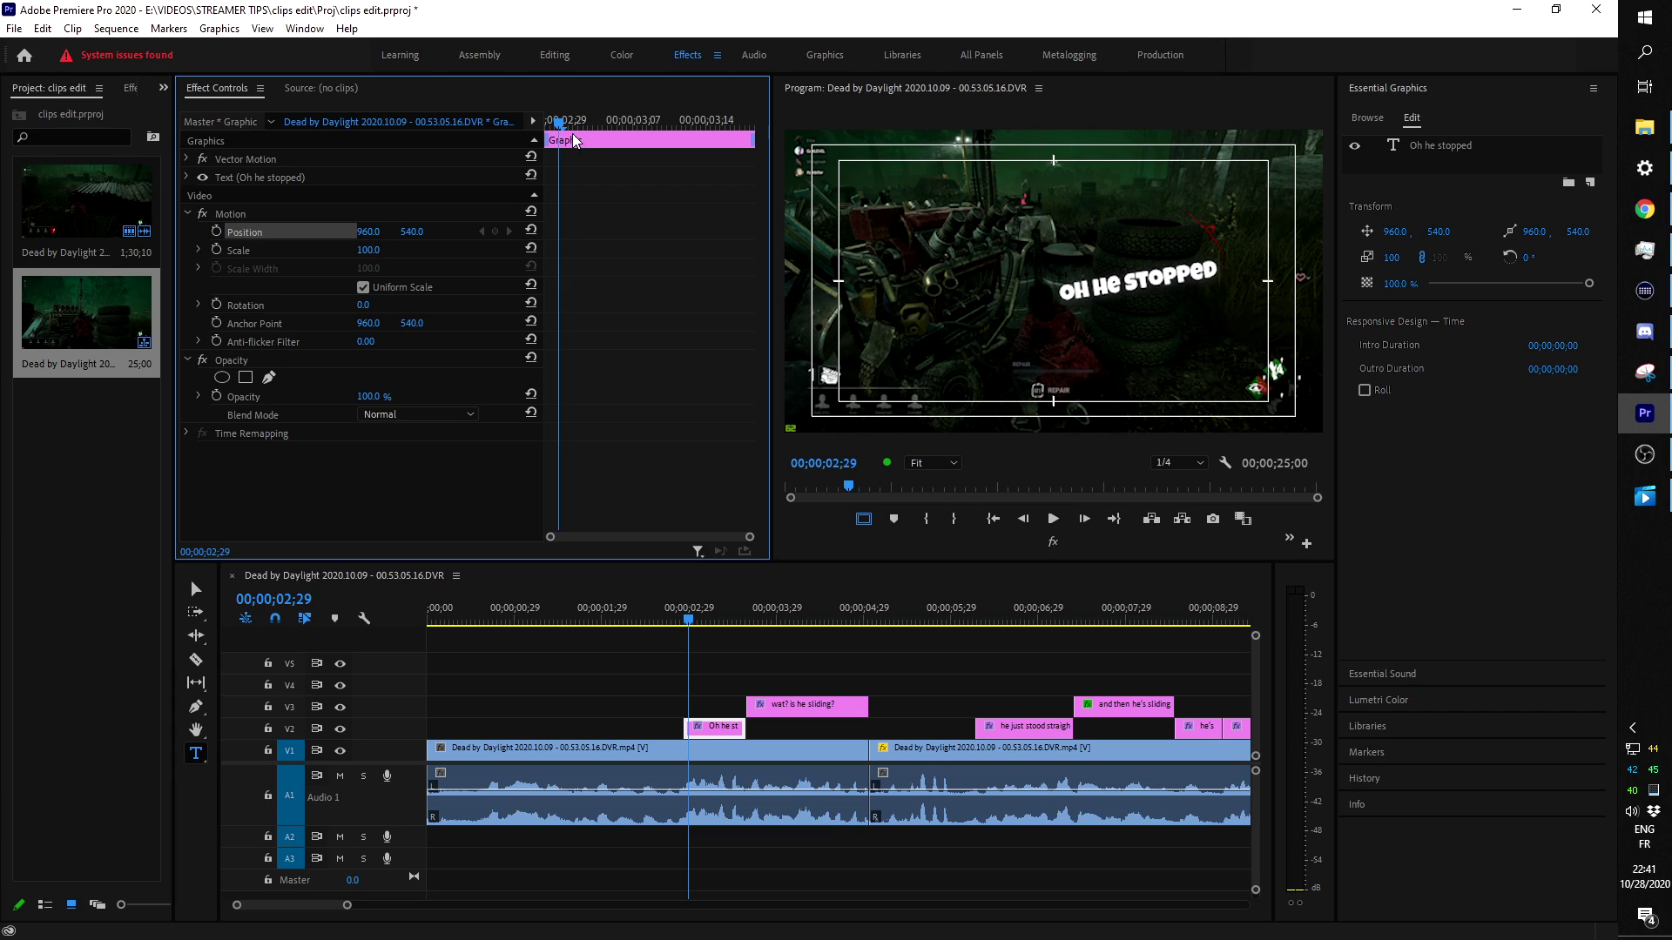
Keyframe the "Oh he stopped" graphic's Motion Scale to 69 at 00;00;02;28, 109 at 00;00;03;00 and 100 at 00;00;03;01.
drag(558, 124, 578, 126)
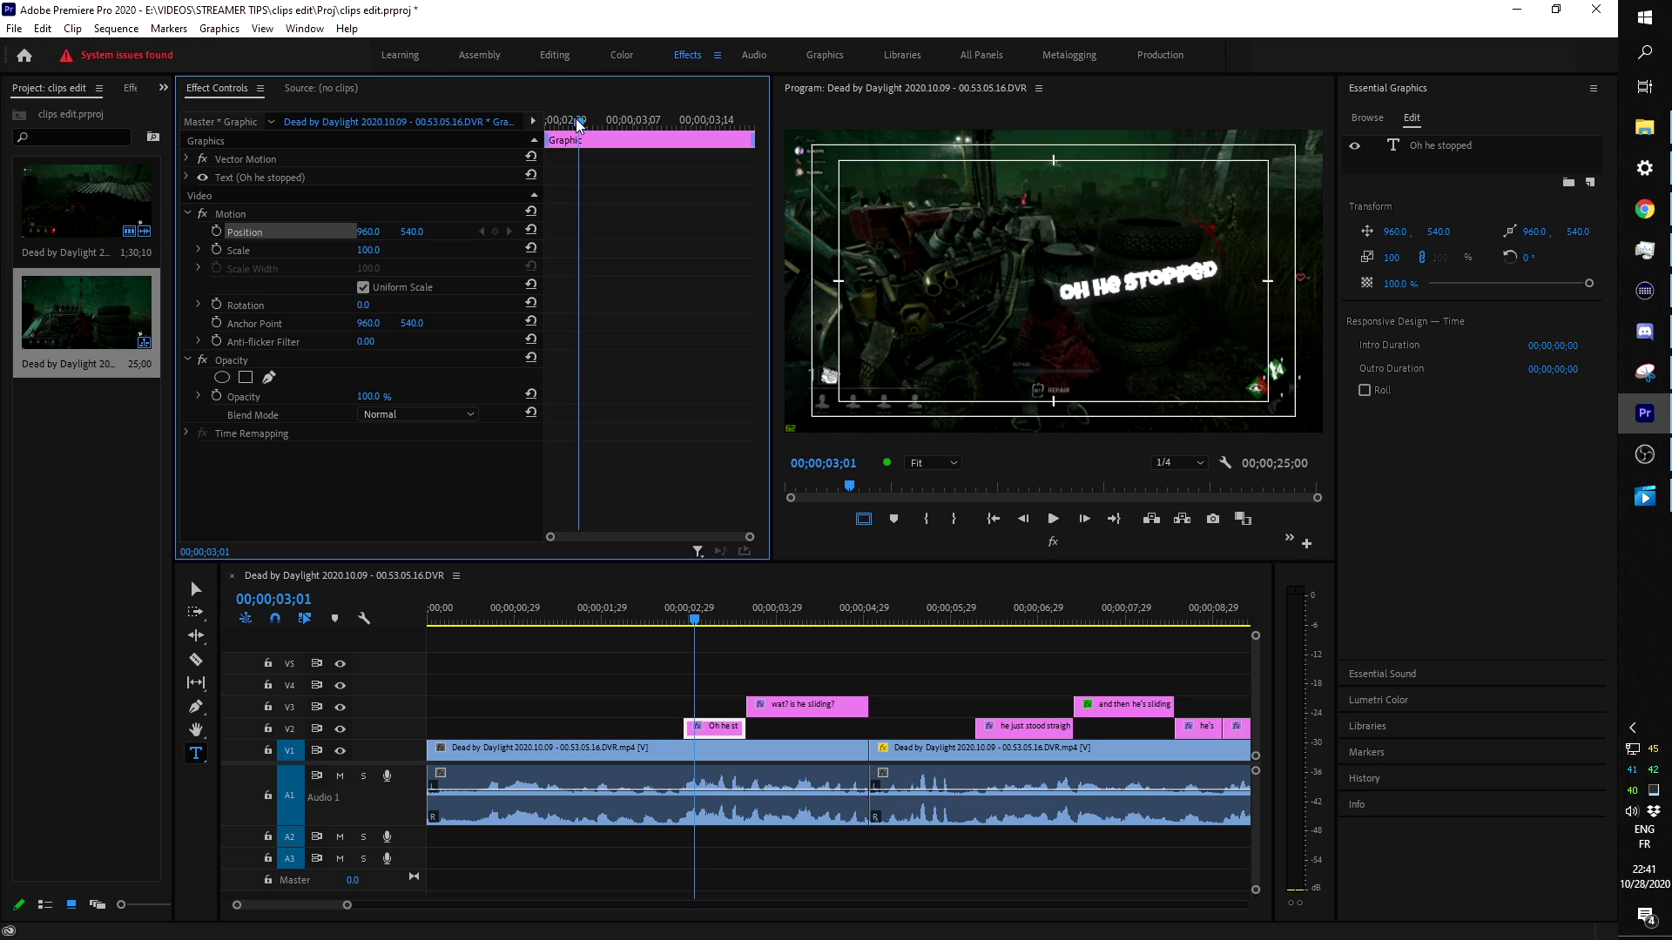
click(218, 250)
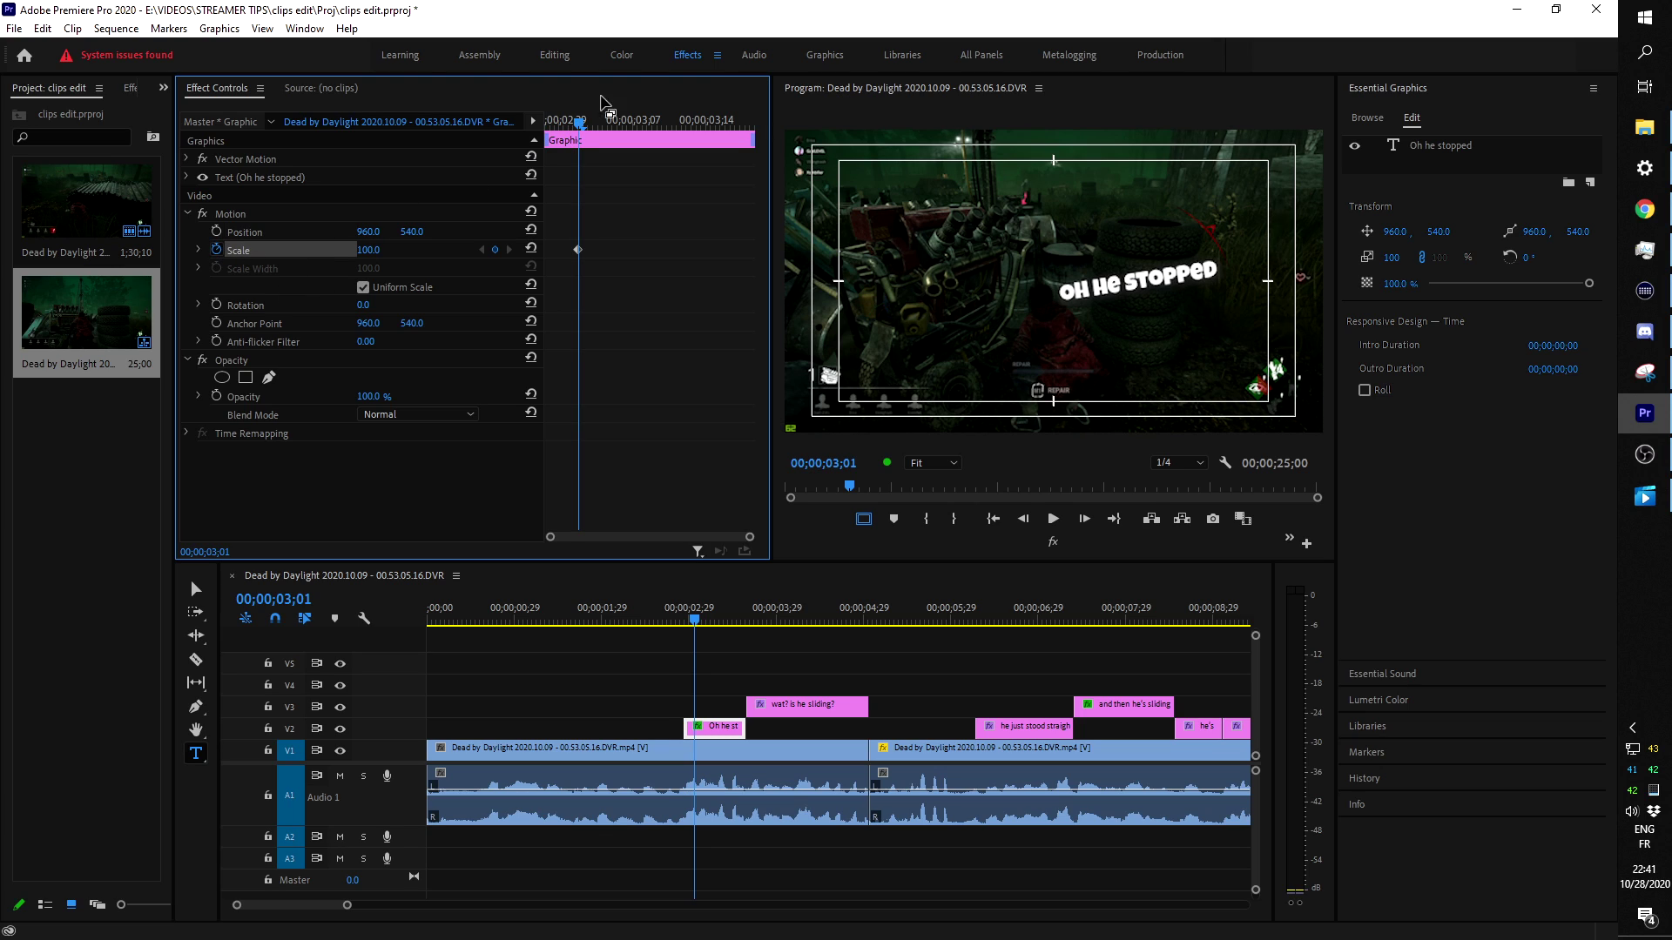
drag(578, 124, 562, 128)
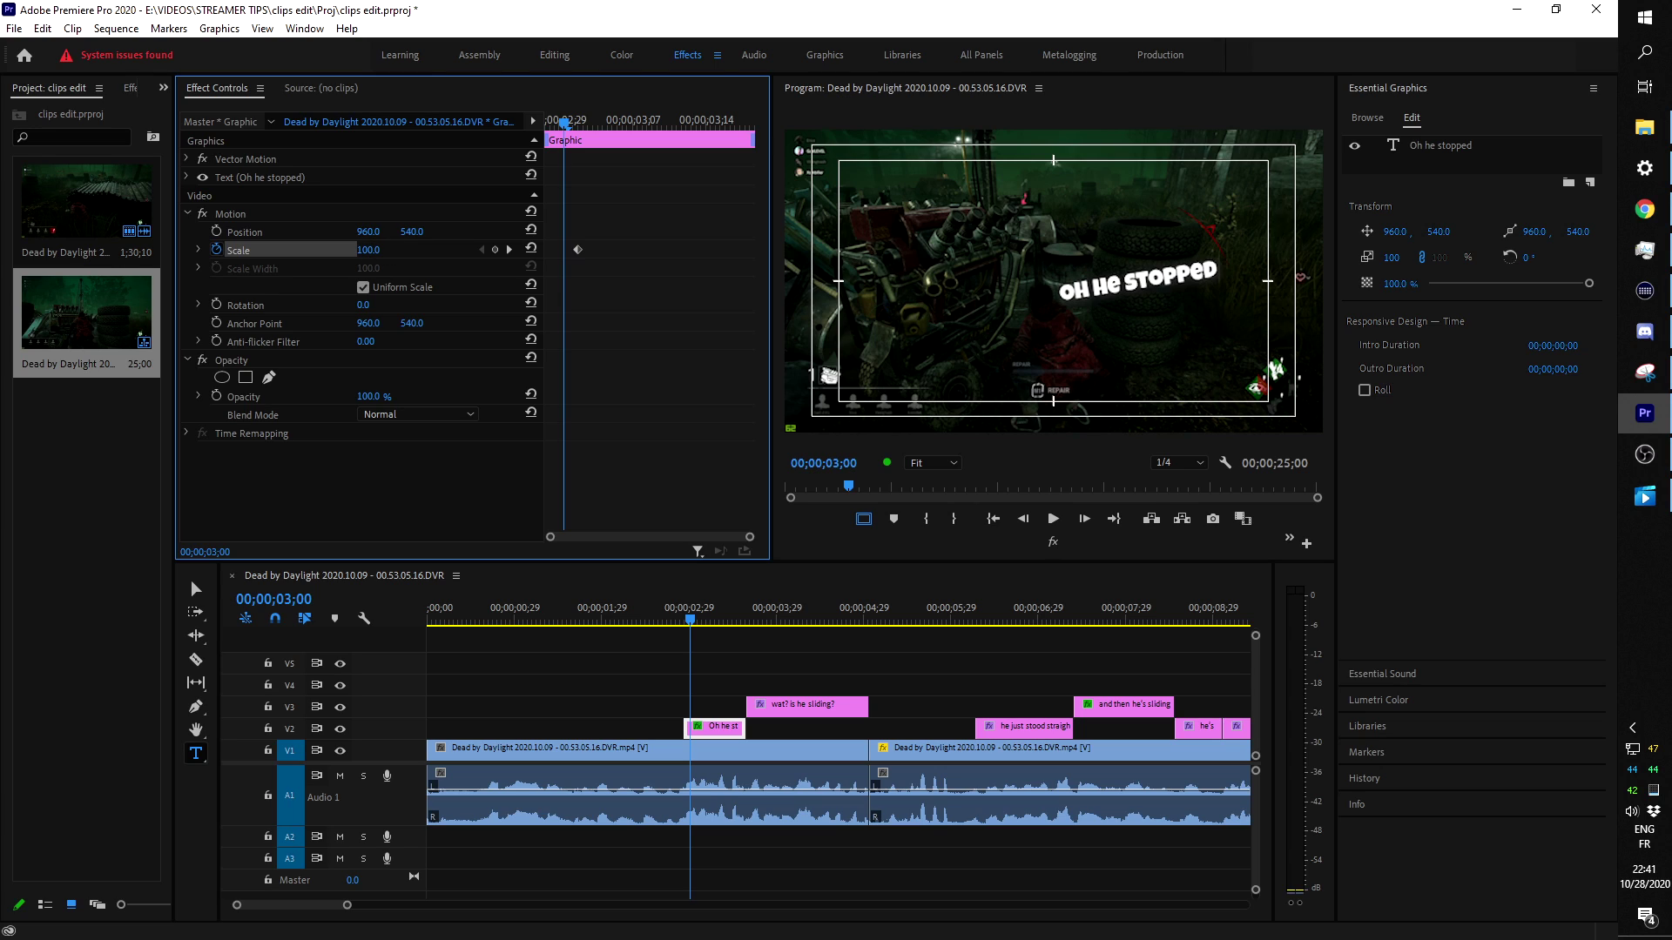
drag(367, 250, 380, 252)
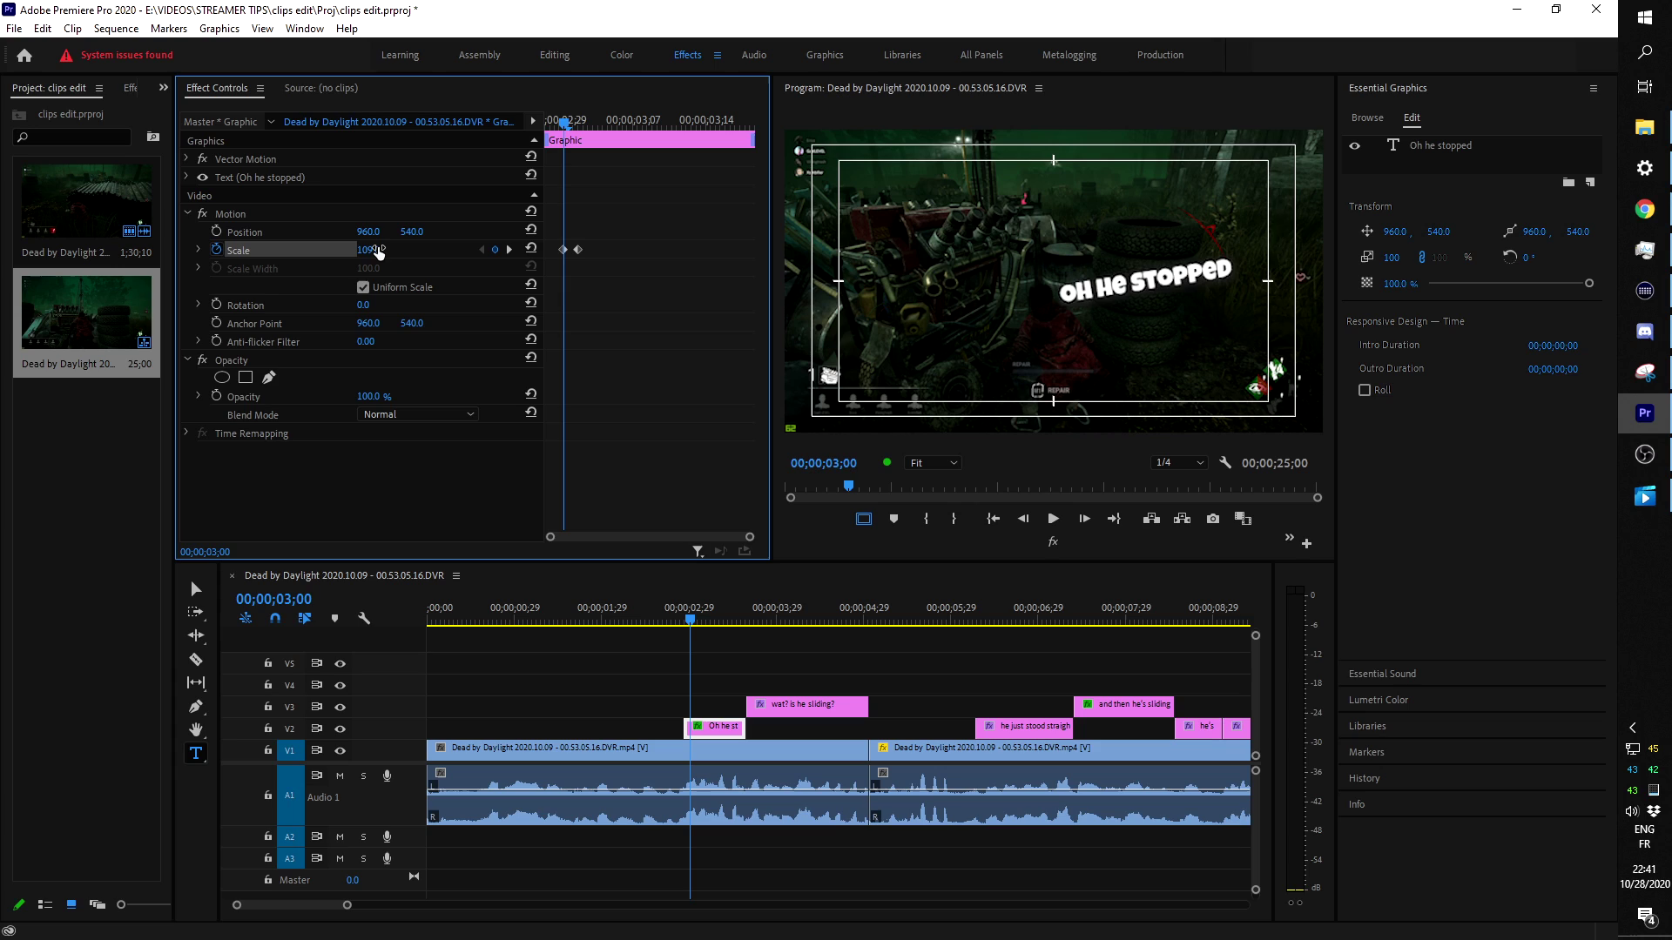
mouse_move(562, 122)
mouse_down()
mouse_move(530, 115)
mouse_move(547, 122)
mouse_up()
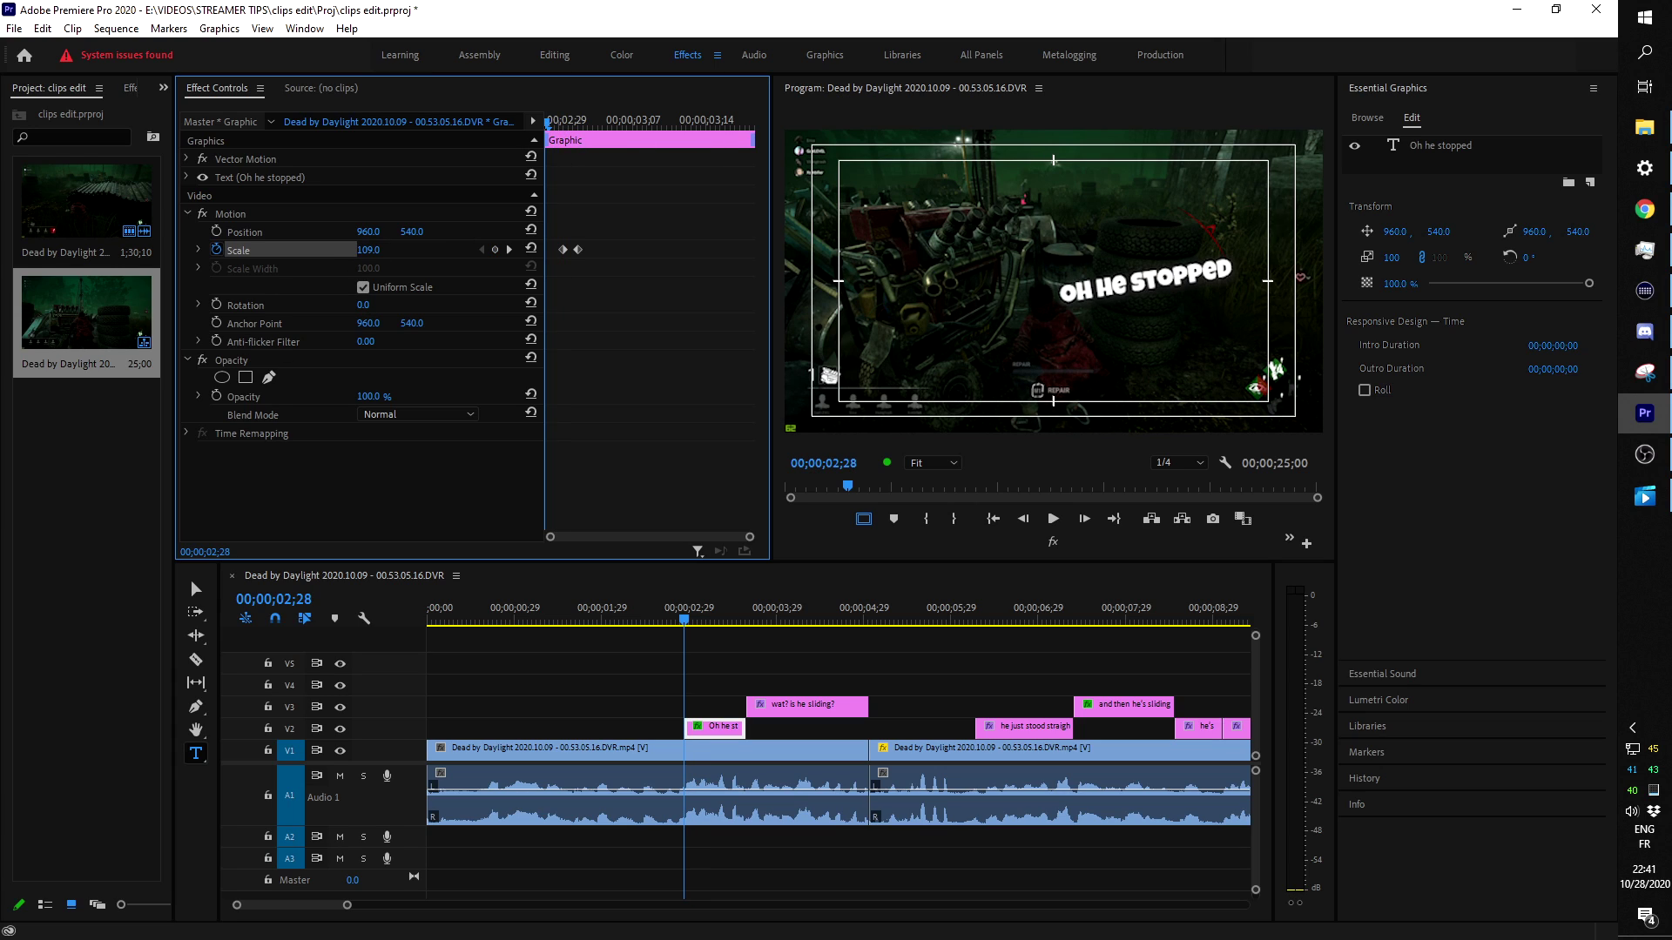
mouse_move(368, 250)
mouse_down()
mouse_move(300, 249)
mouse_move(359, 276)
mouse_up()
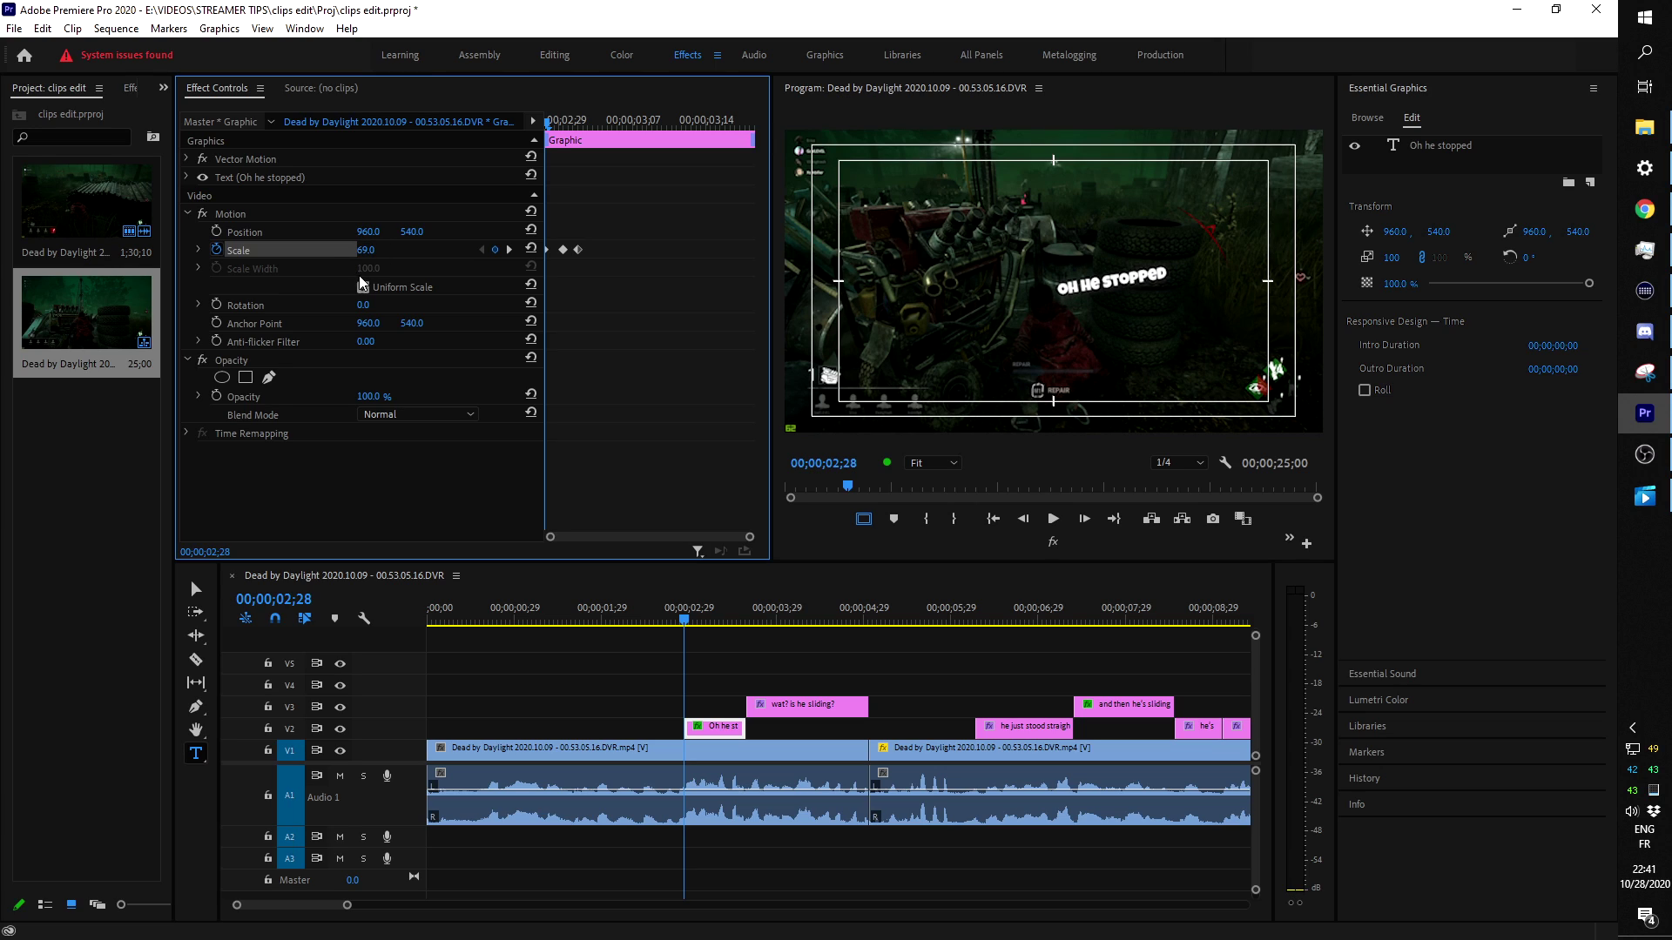
Play the "Oh he stopped" caption several times to check its scale animation.
click(648, 613)
key(space)
key(space)
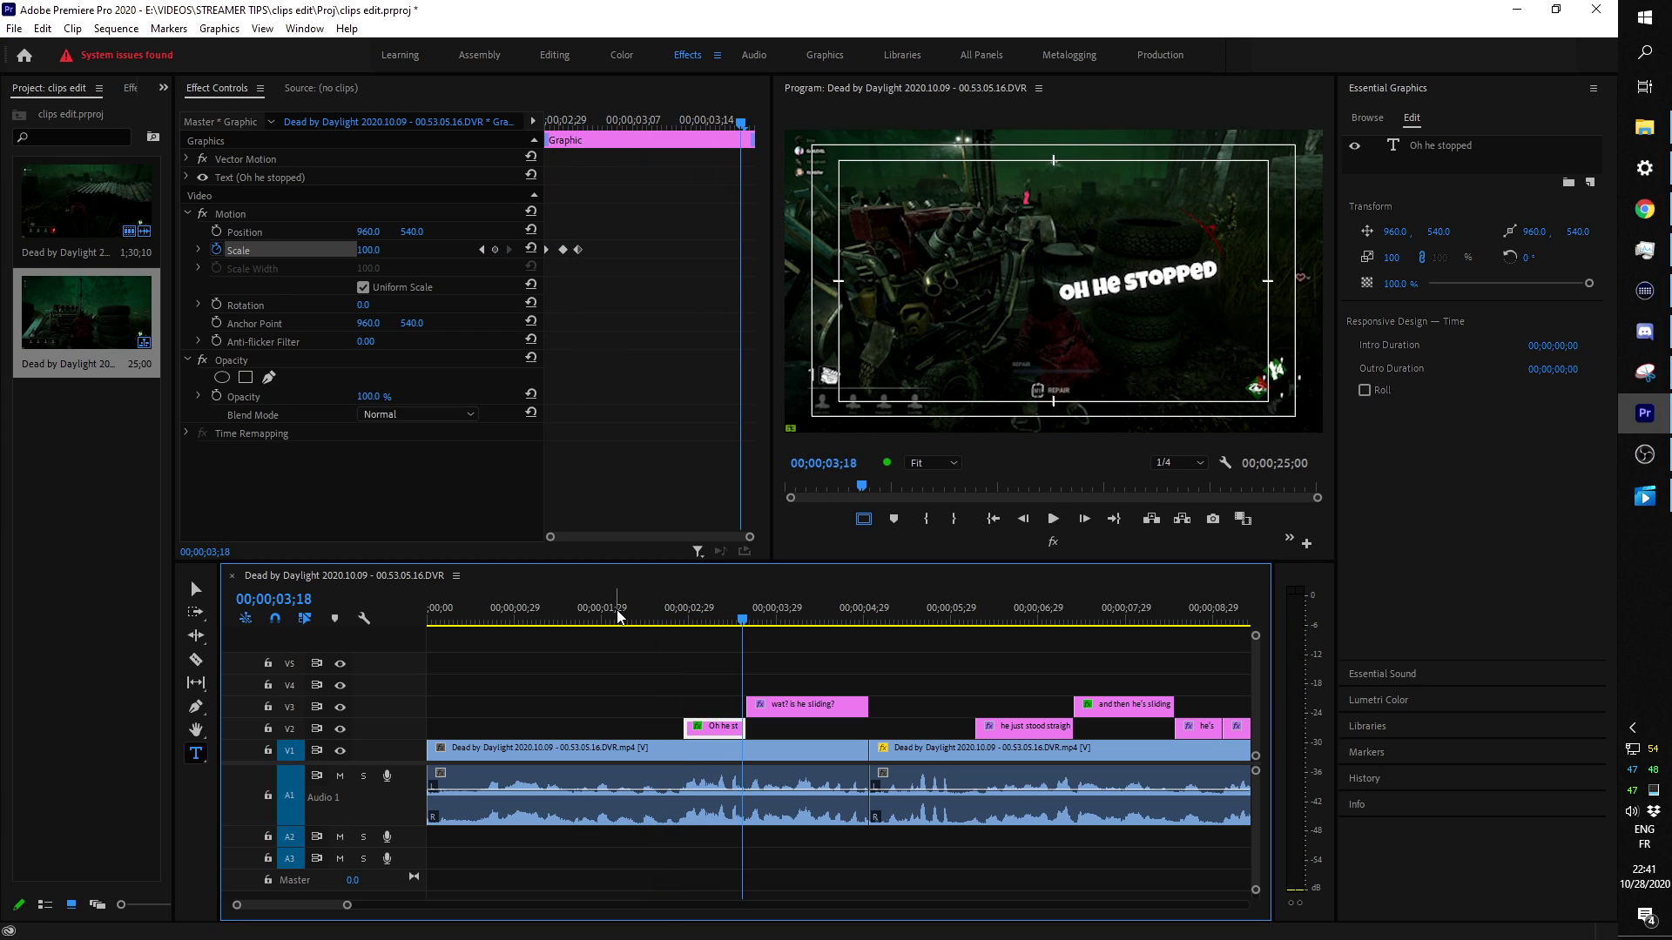
click(690, 614)
key(space)
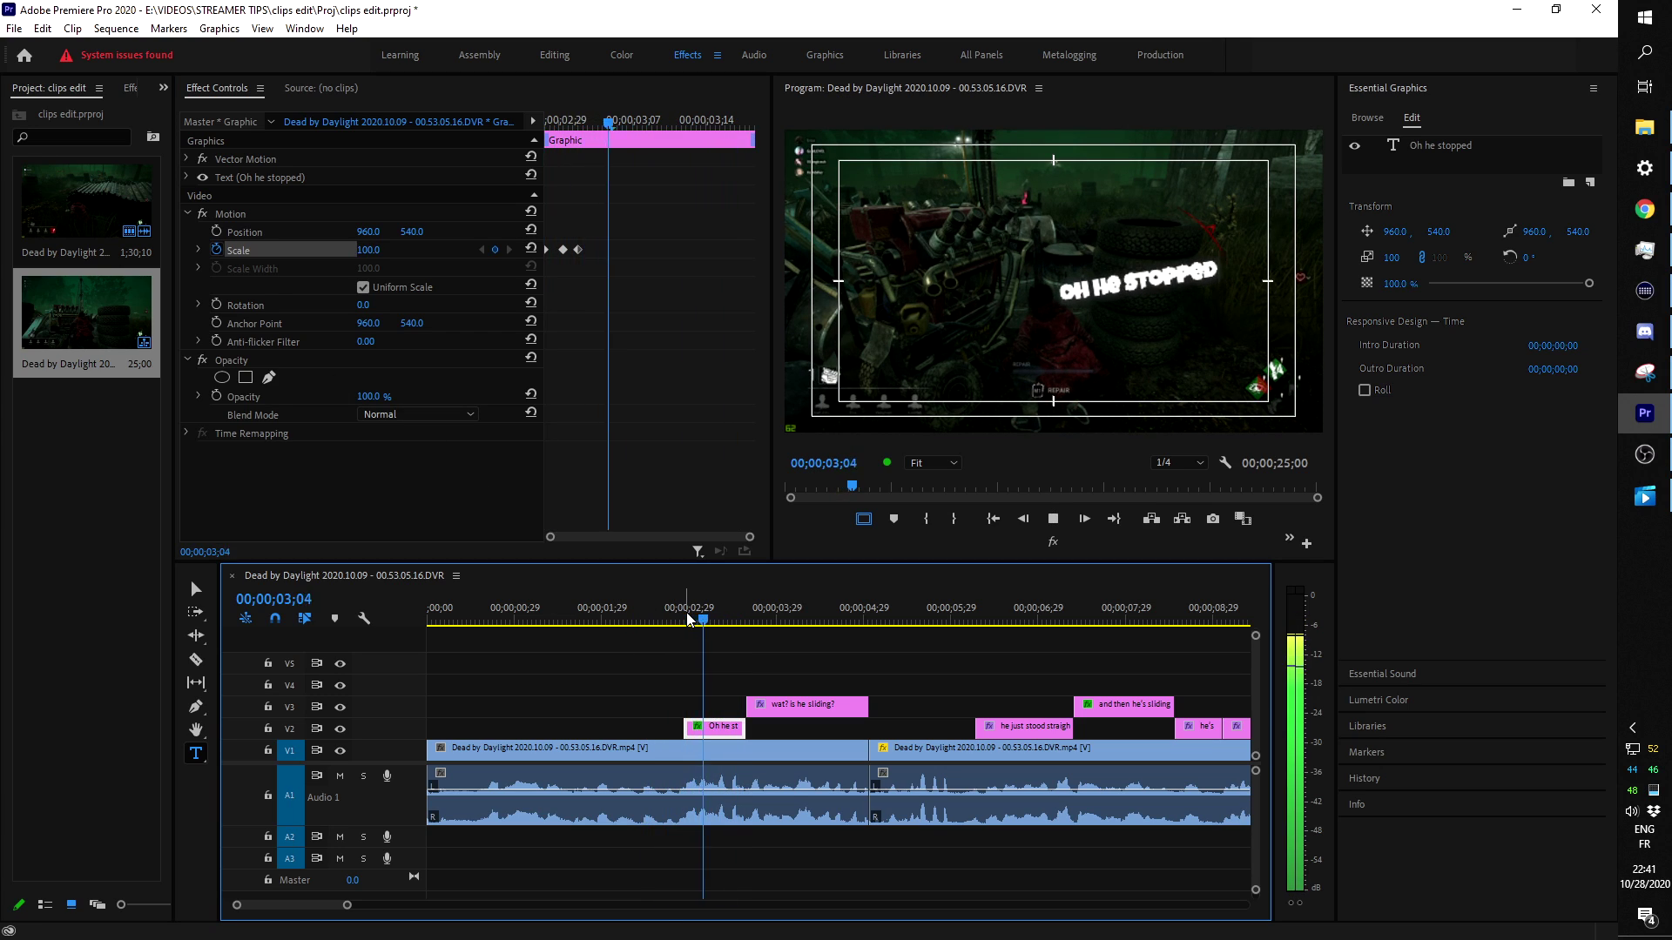
click(687, 619)
key(space)
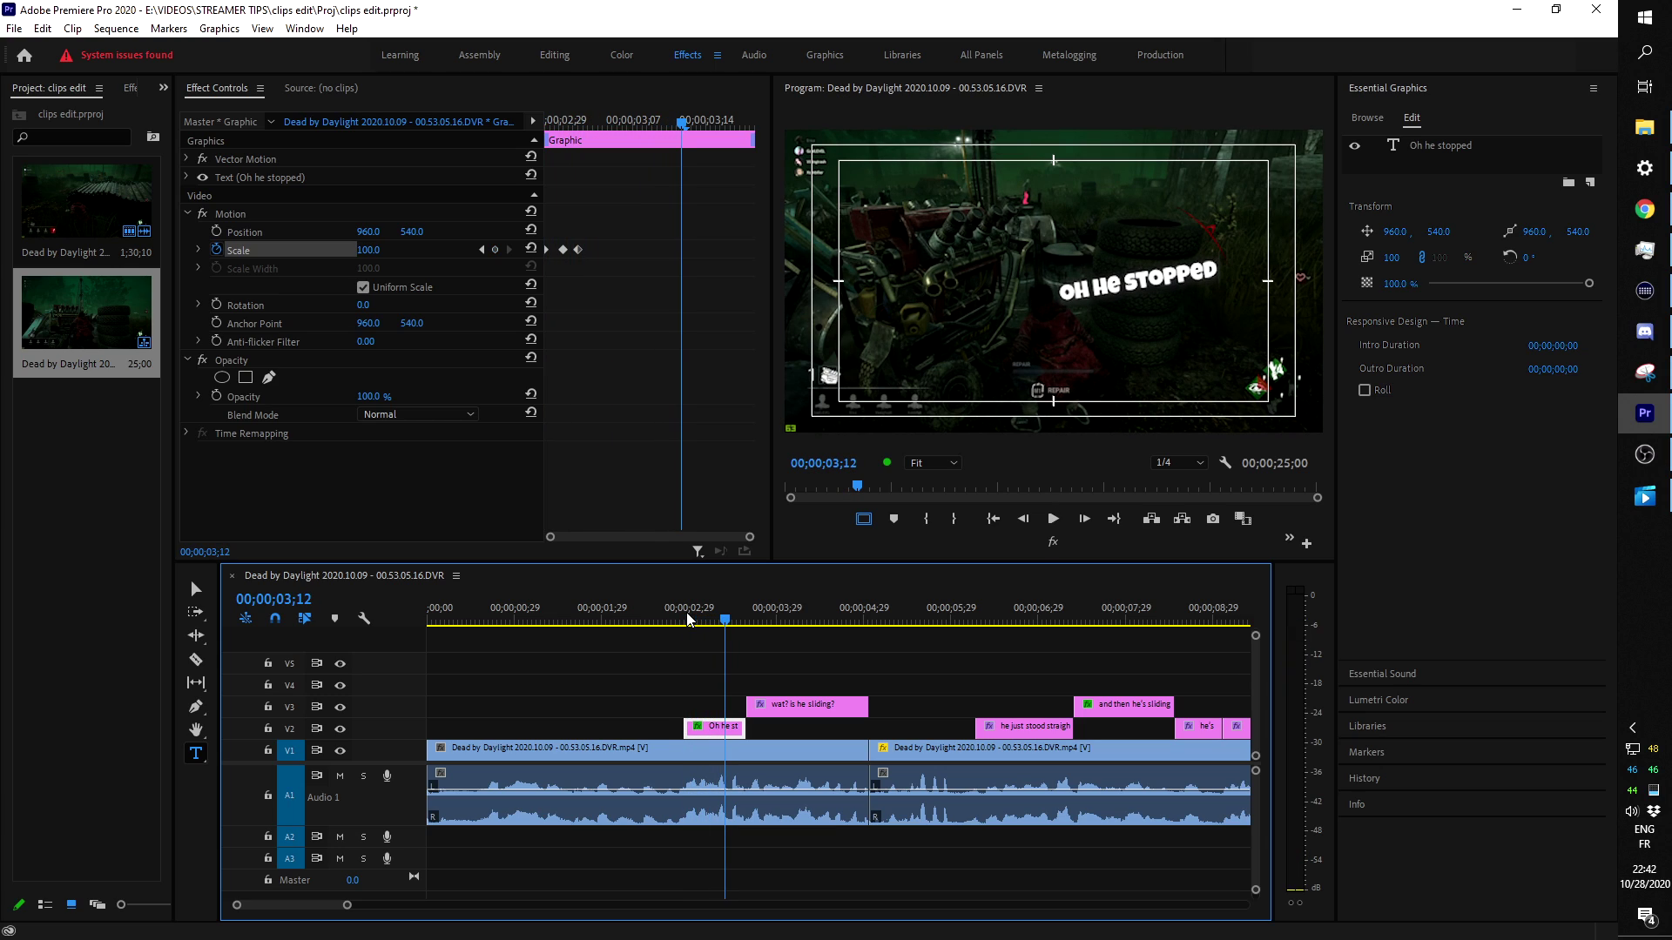
Copy the Motion effect from "Oh he stopped" onto the "wat? is he sliding?" graphic and scrub to 00;00;03;28.
click(242, 215)
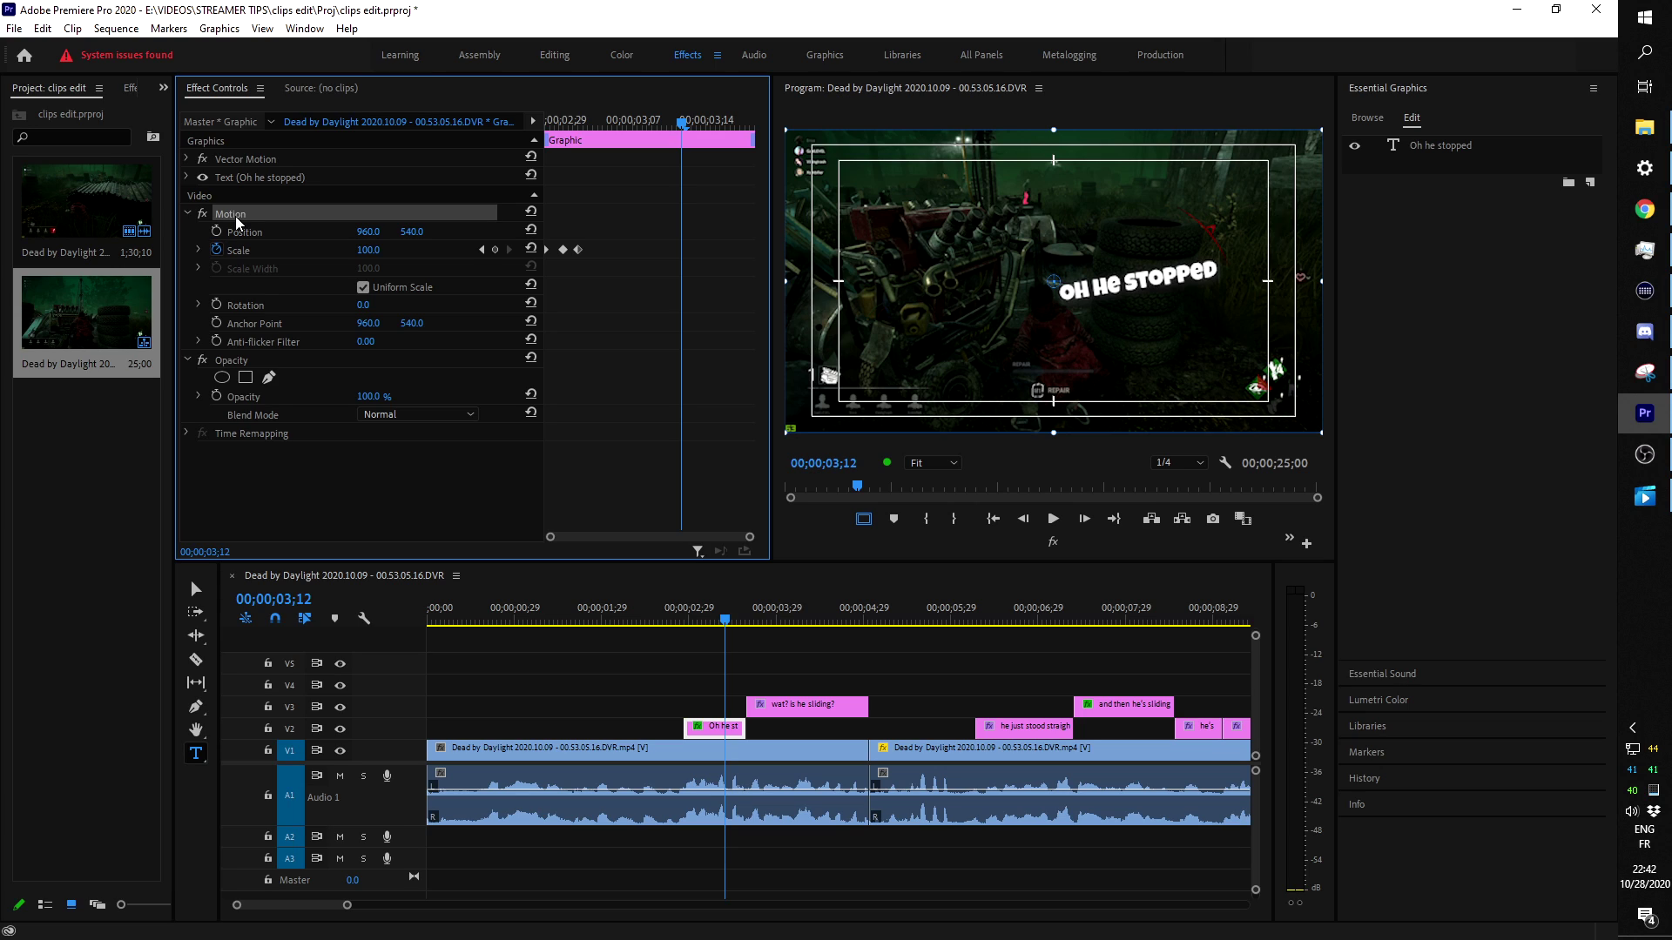
click(793, 703)
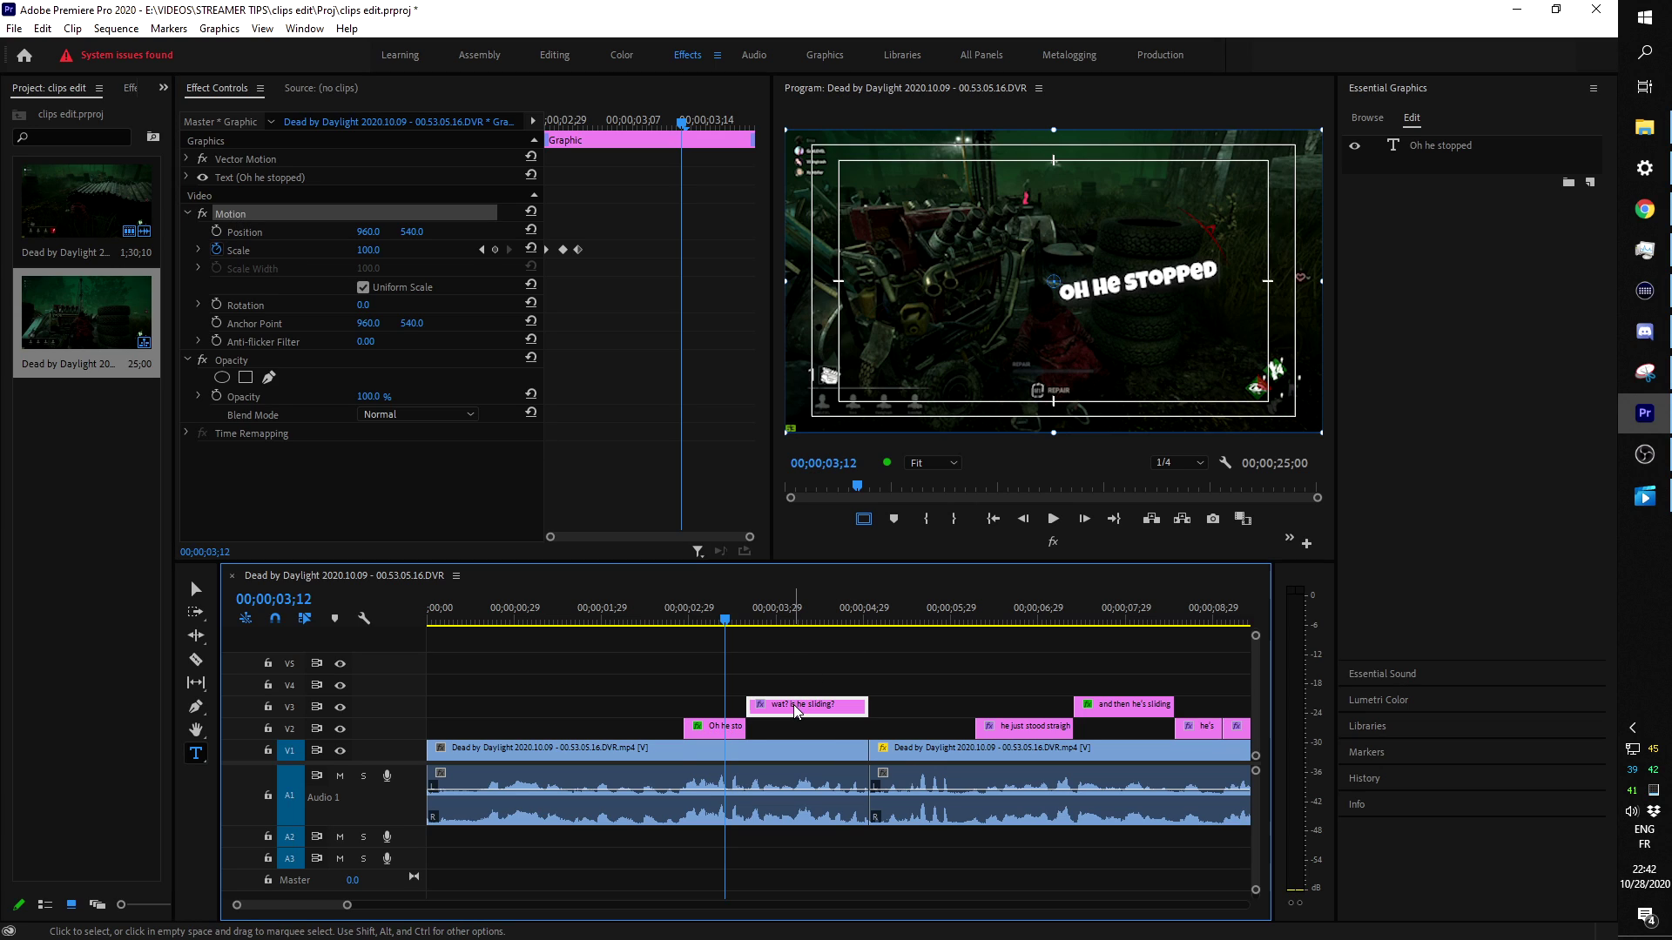
drag(728, 620, 775, 620)
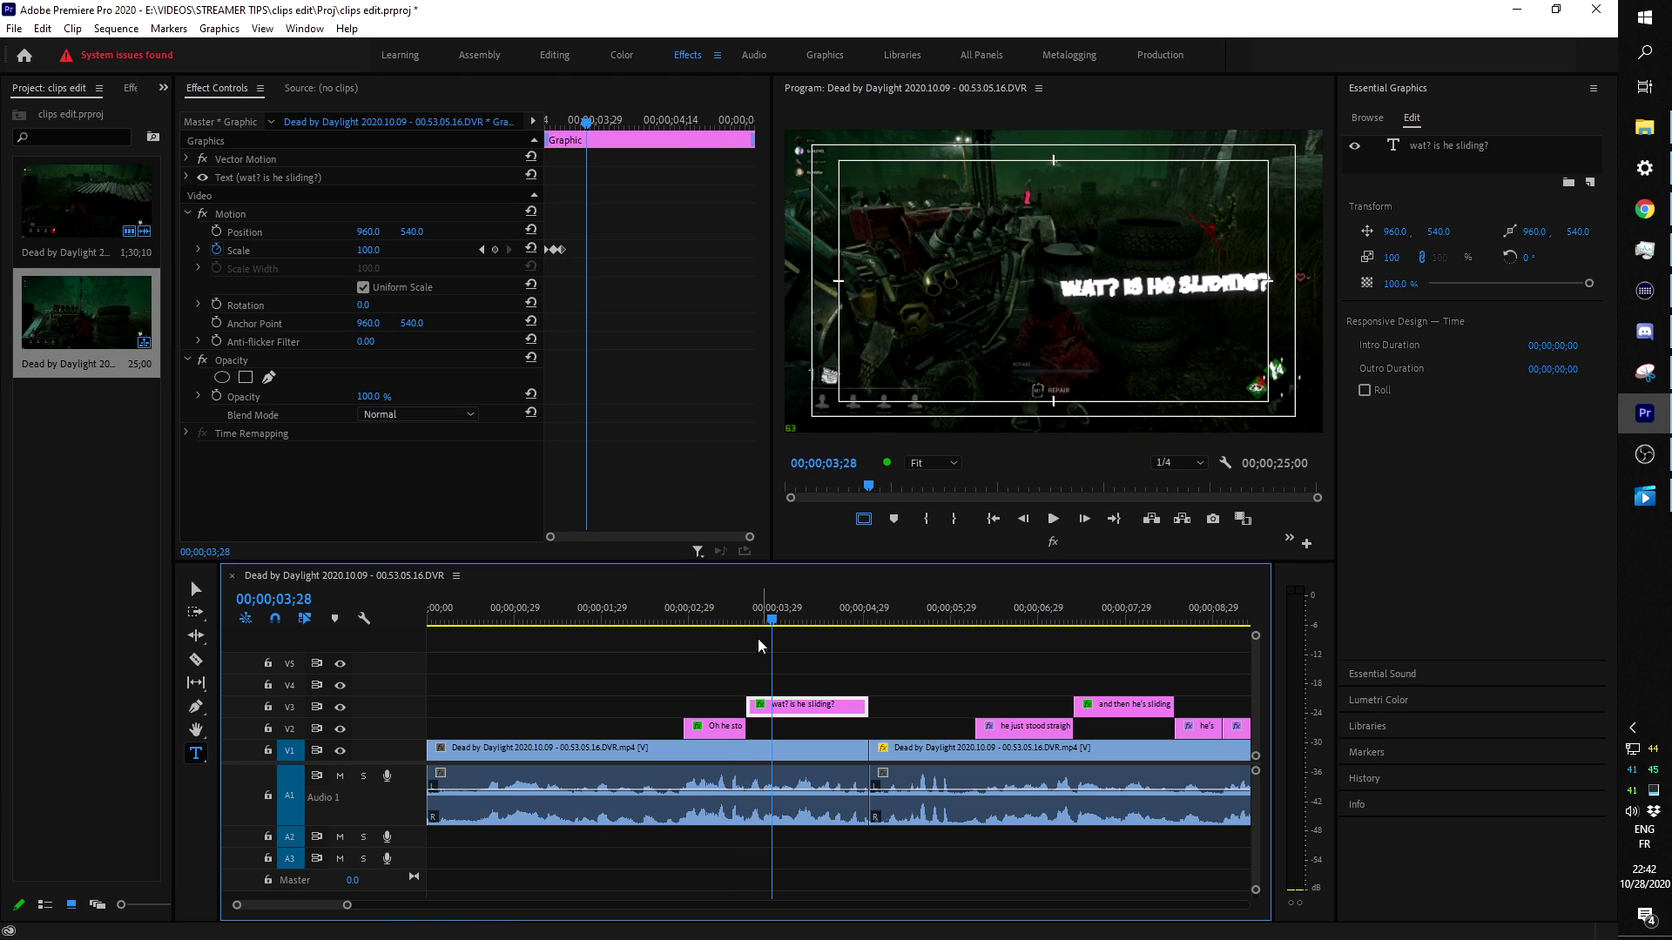
Paste the copied Motion effect onto all remaining caption graphics and play them through "*Killer disconnects*".
drag(347, 906, 419, 906)
drag(652, 631, 1137, 731)
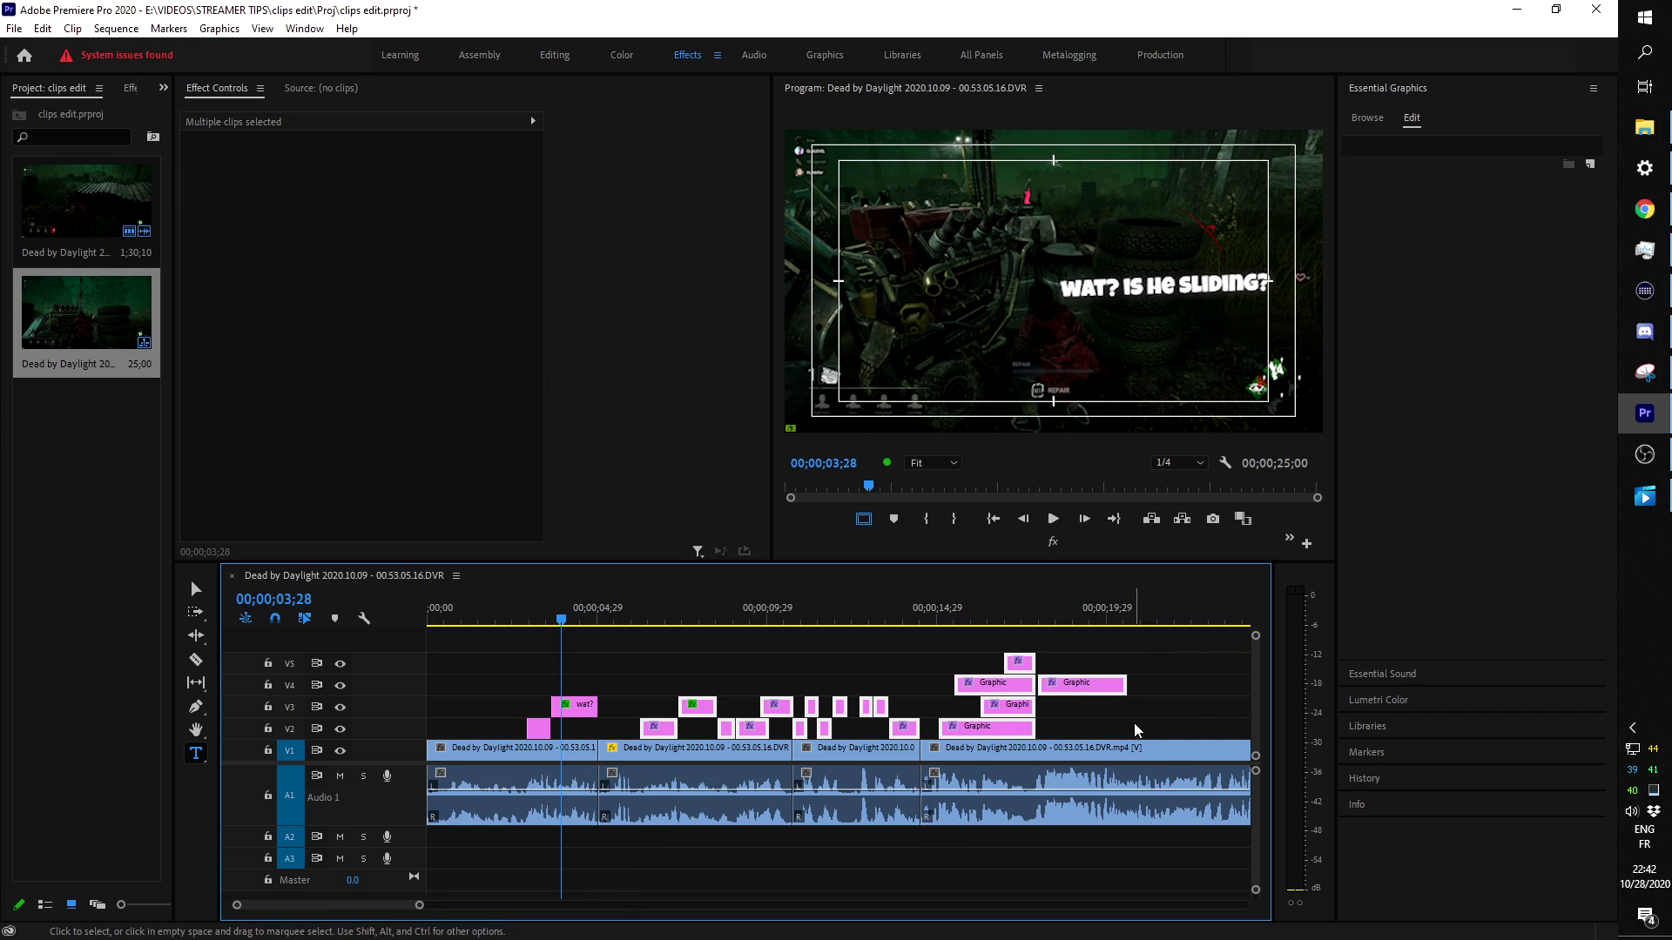
click(645, 623)
key(space)
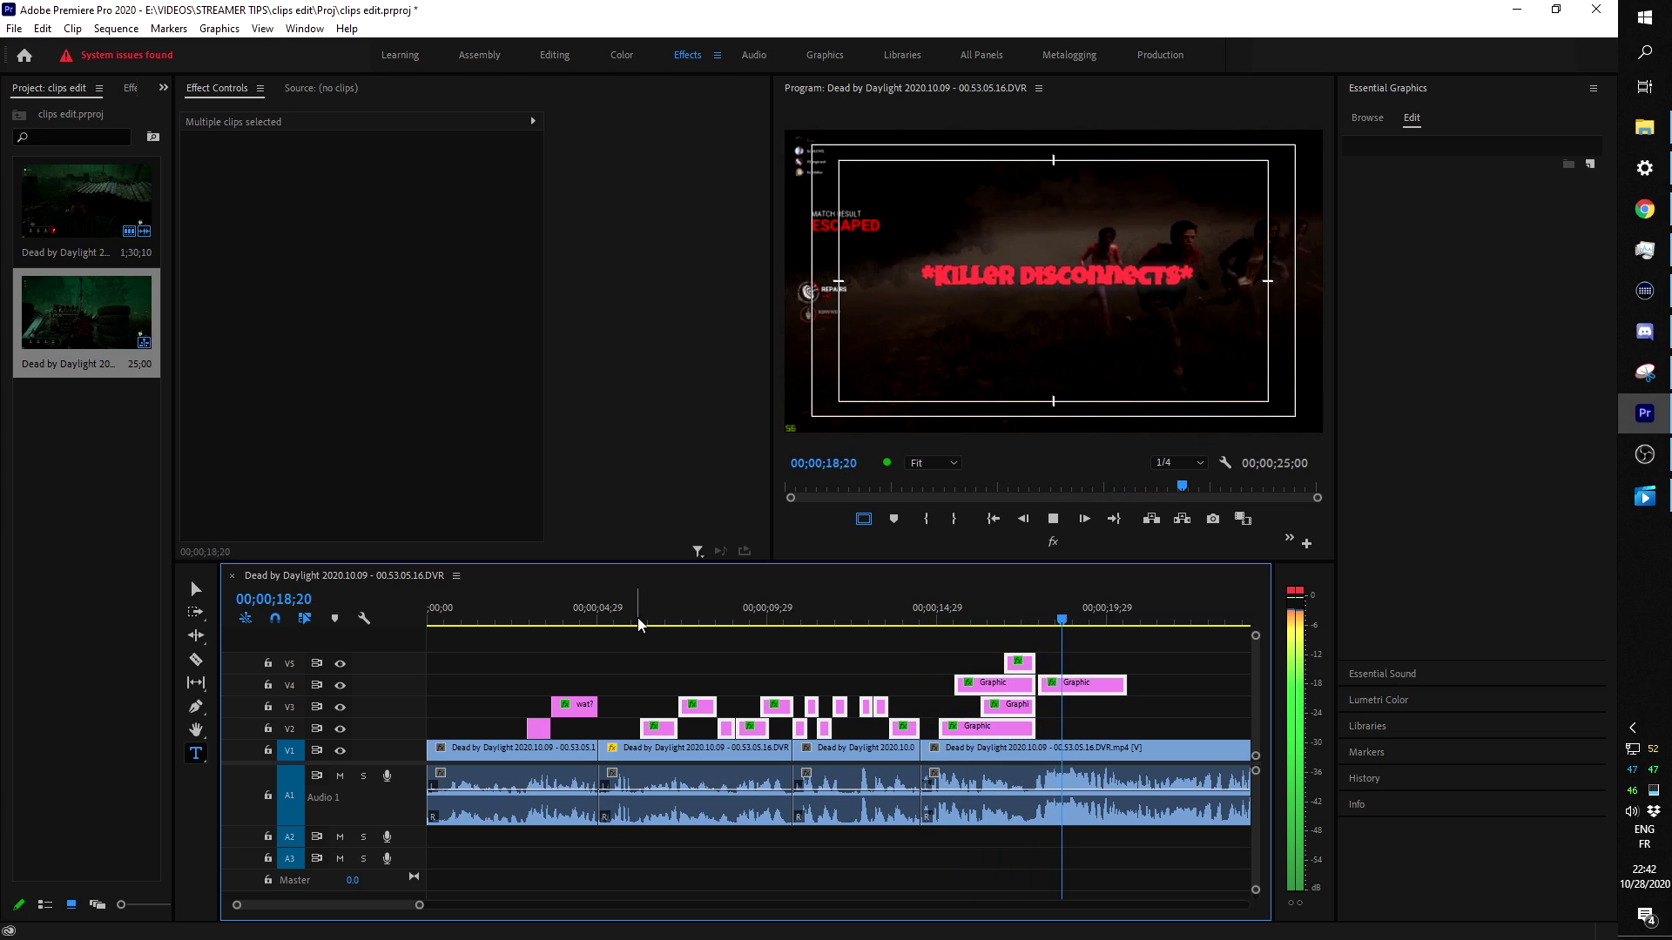
Go from the sequence's end back to the early captions, play to "He's floa......", and scrub through the rest to 00;00;20;25.
key(End)
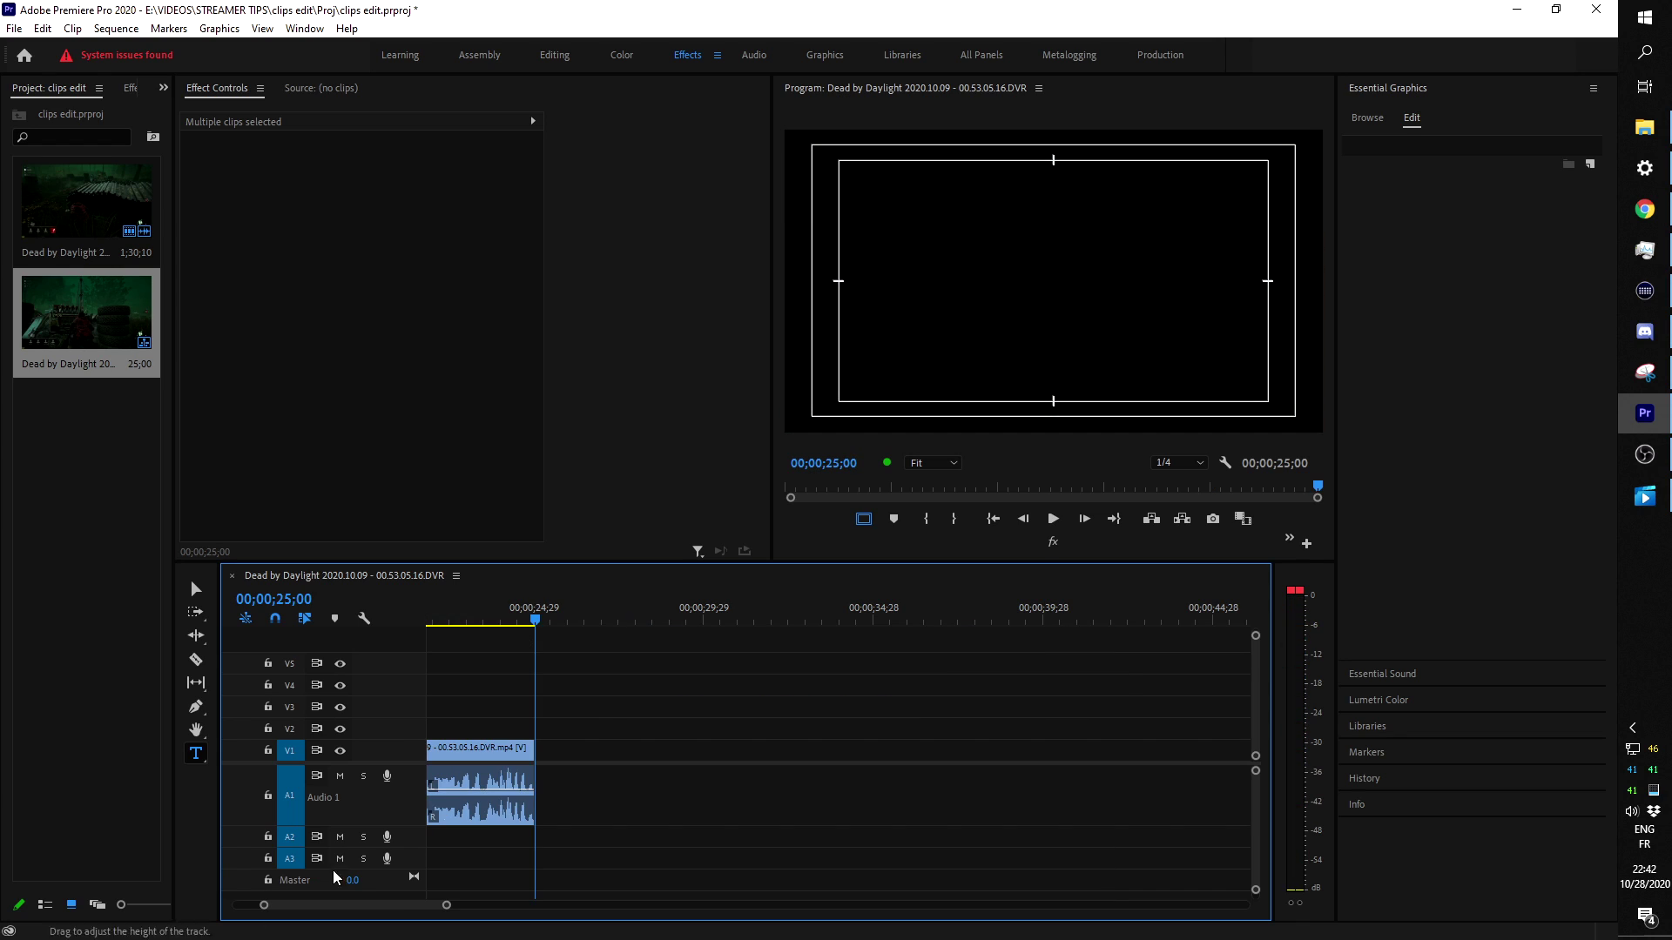
drag(340, 906, 269, 912)
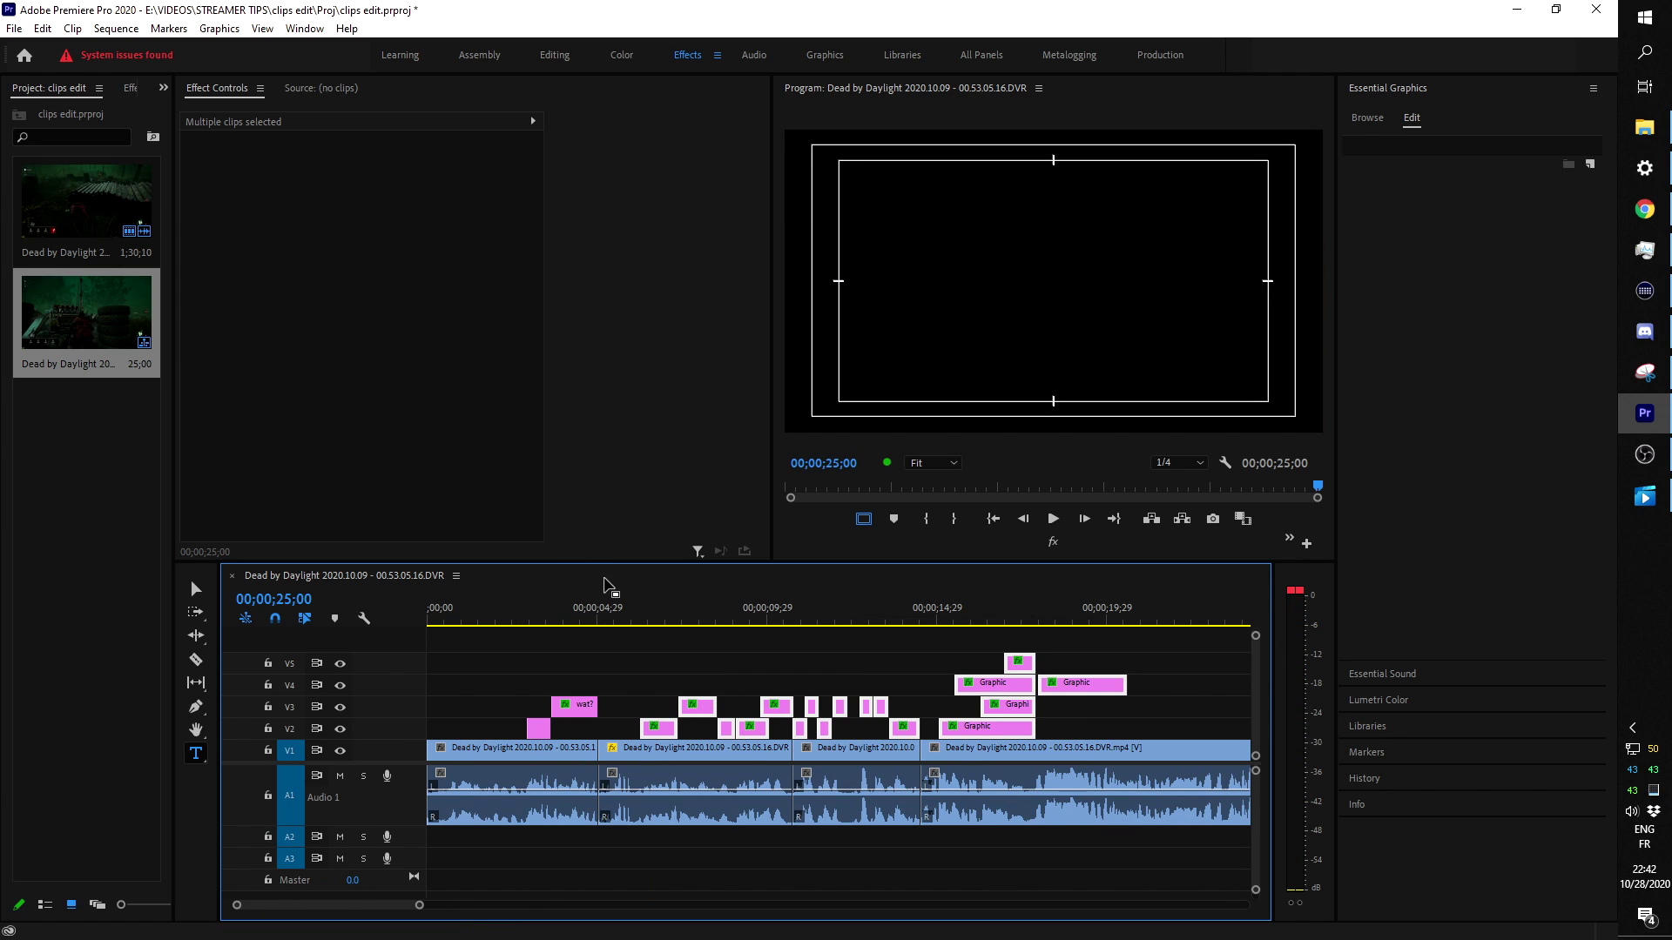
click(608, 609)
key(space)
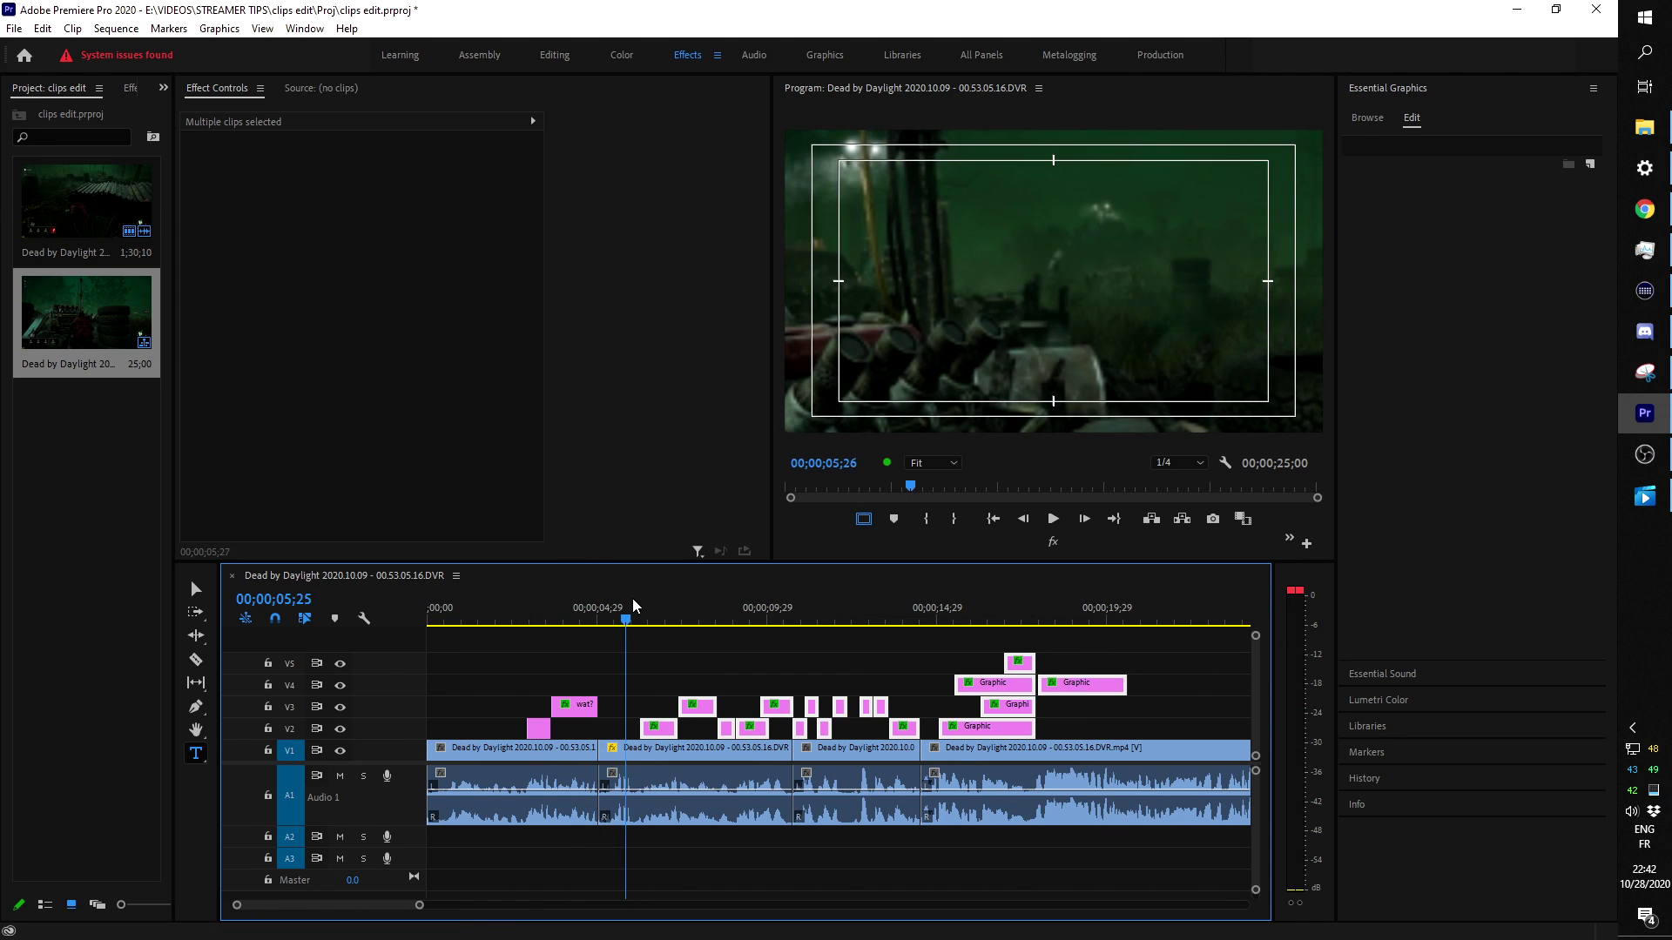
key(space)
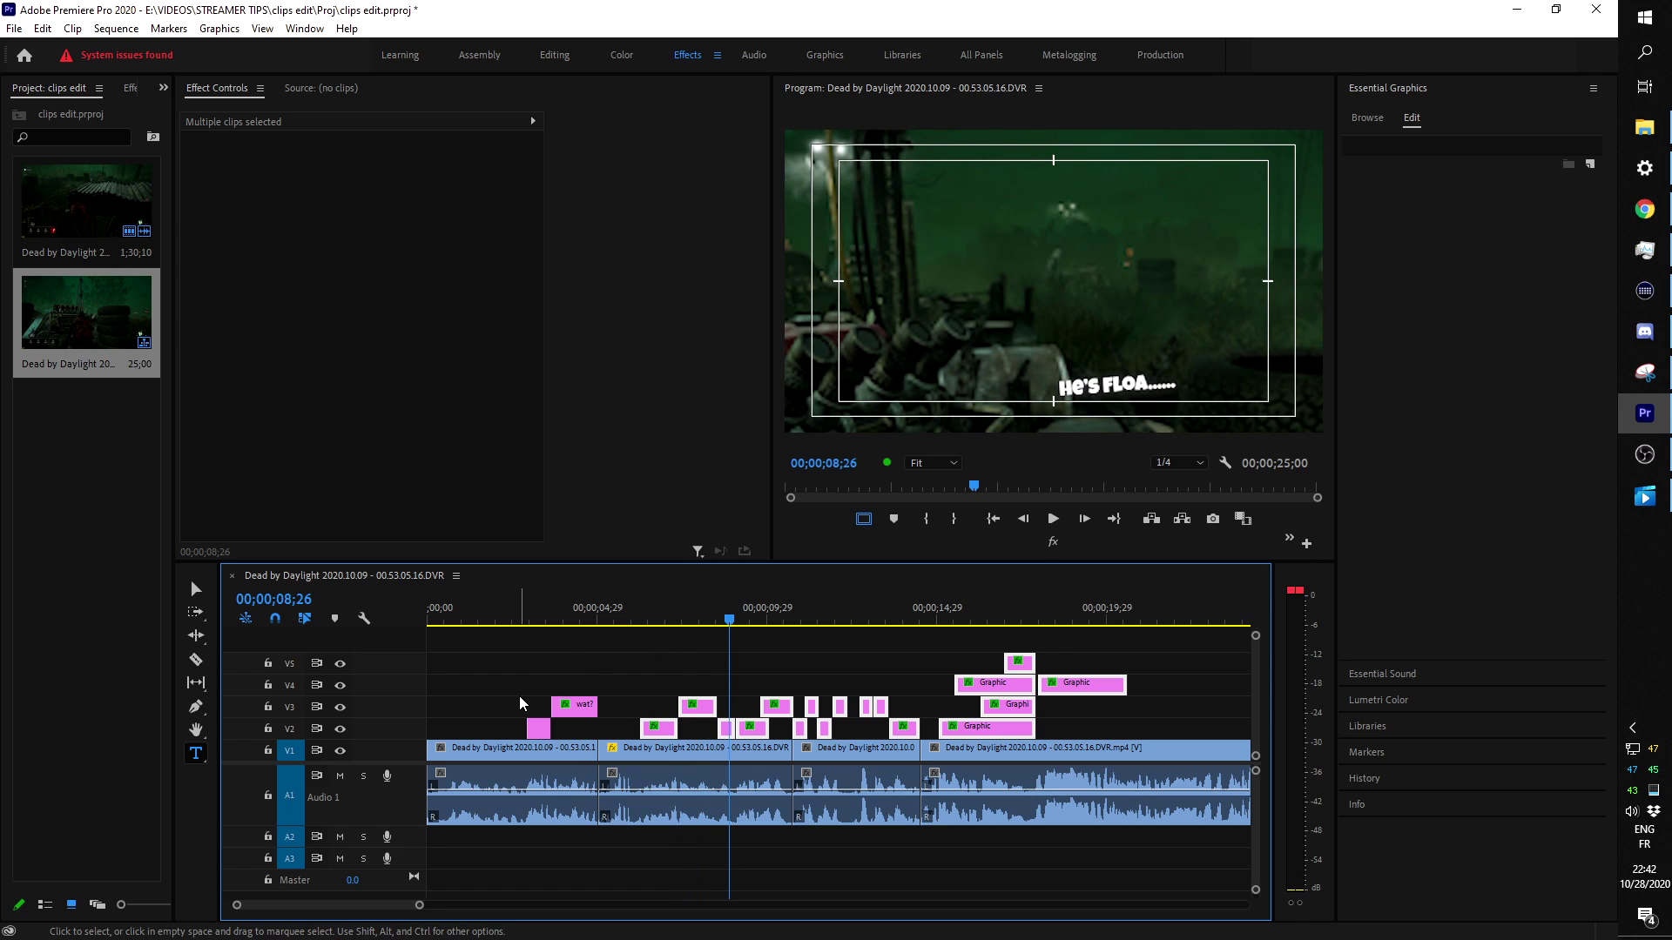
drag(566, 609, 1138, 654)
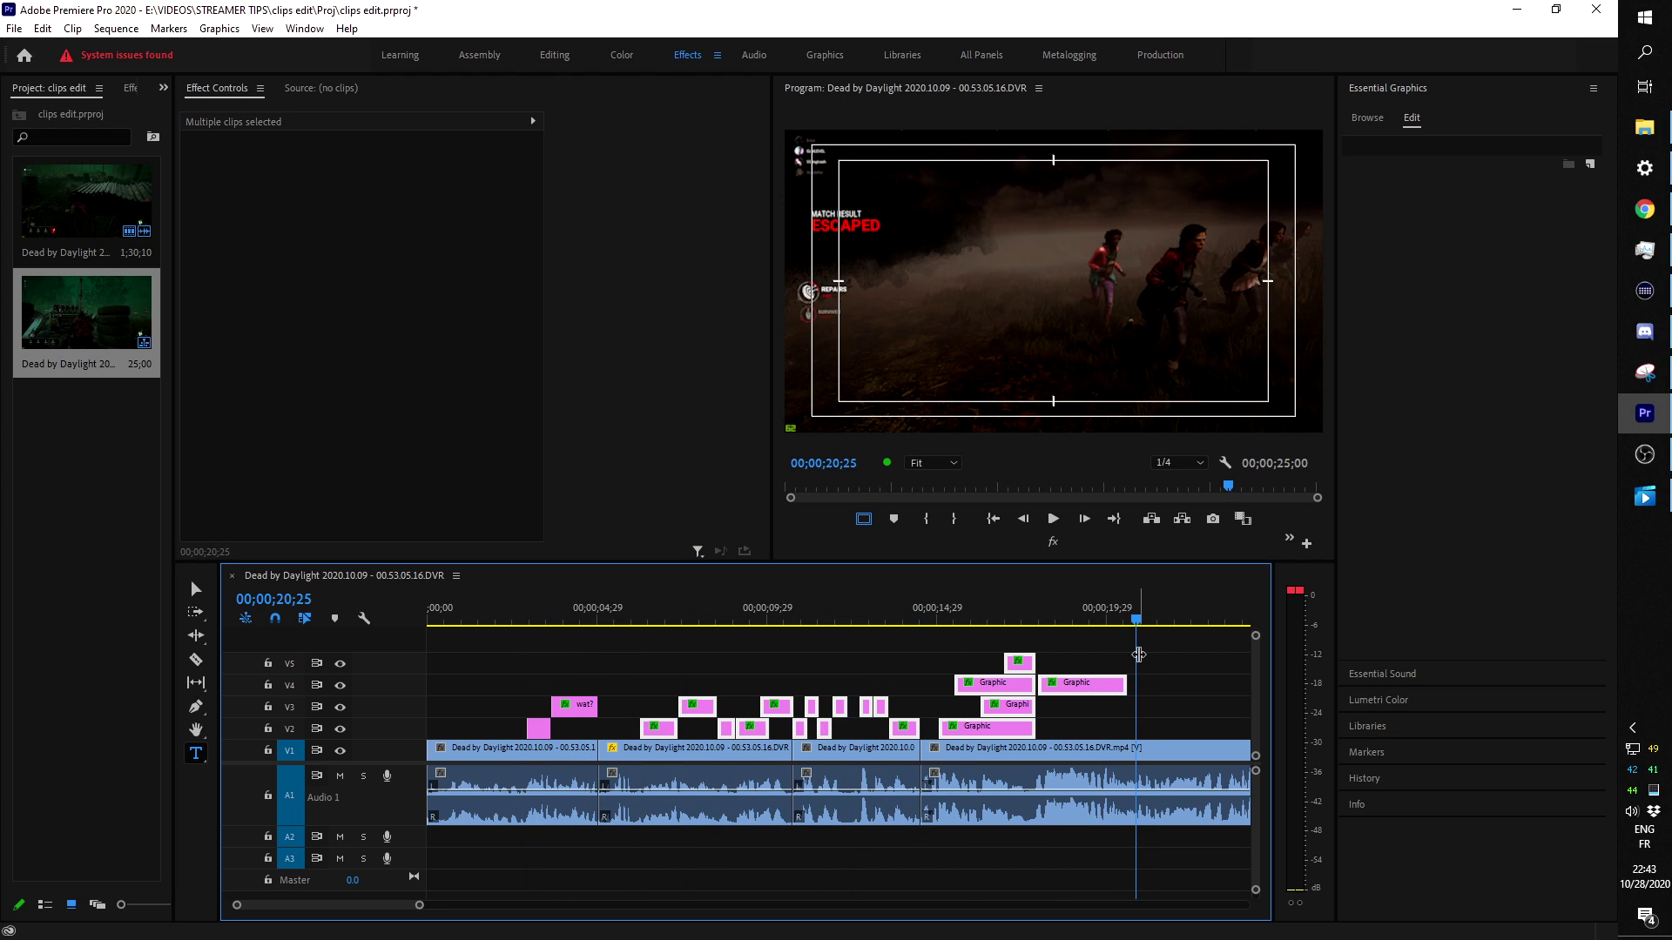